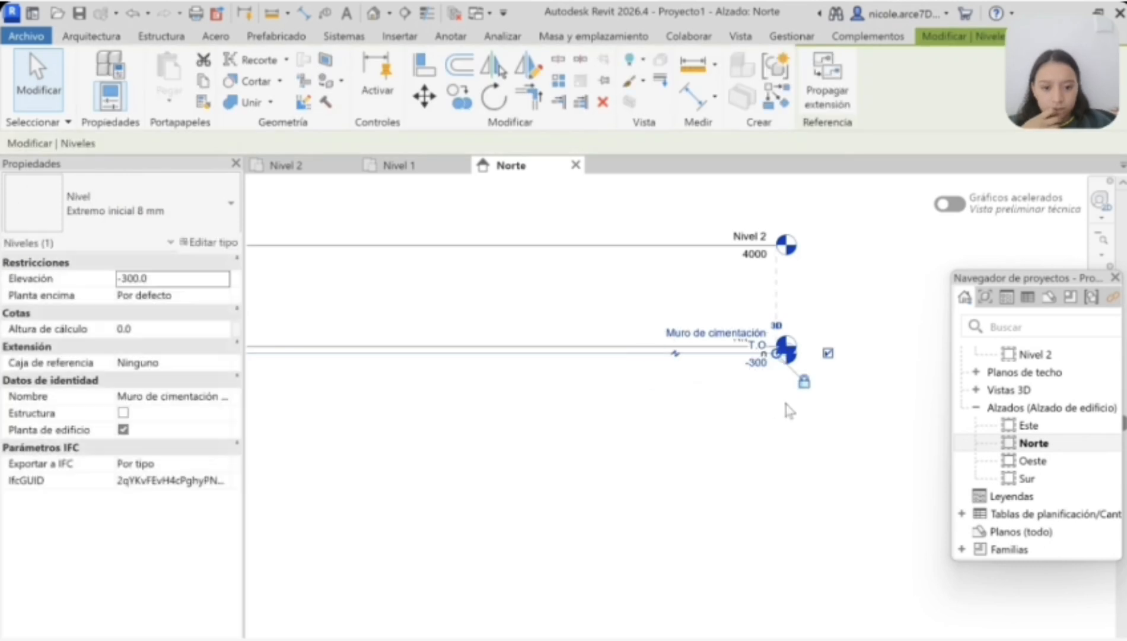
Step: Set the elevation of Nivel 2 to 3000 in the Norte elevation
key("Escape")
left_click(712, 245)
scroll(748, 261, "up", 3)
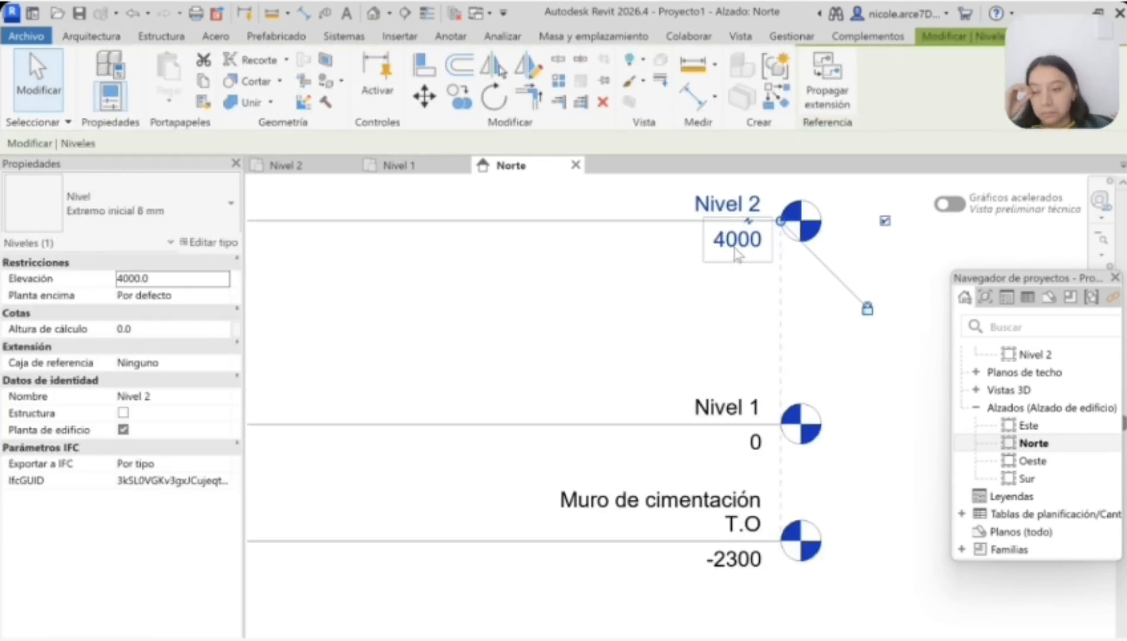
key("BackSpace")
type("3")
key("Return")
Step: Move the Muro de cimentación T.O level above Nivel 2 to an elevation of 6000 and rename it Nivel 3
scroll(751, 427, "down", 4)
left_click_drag(717, 456, 715, 297, "ctrl")
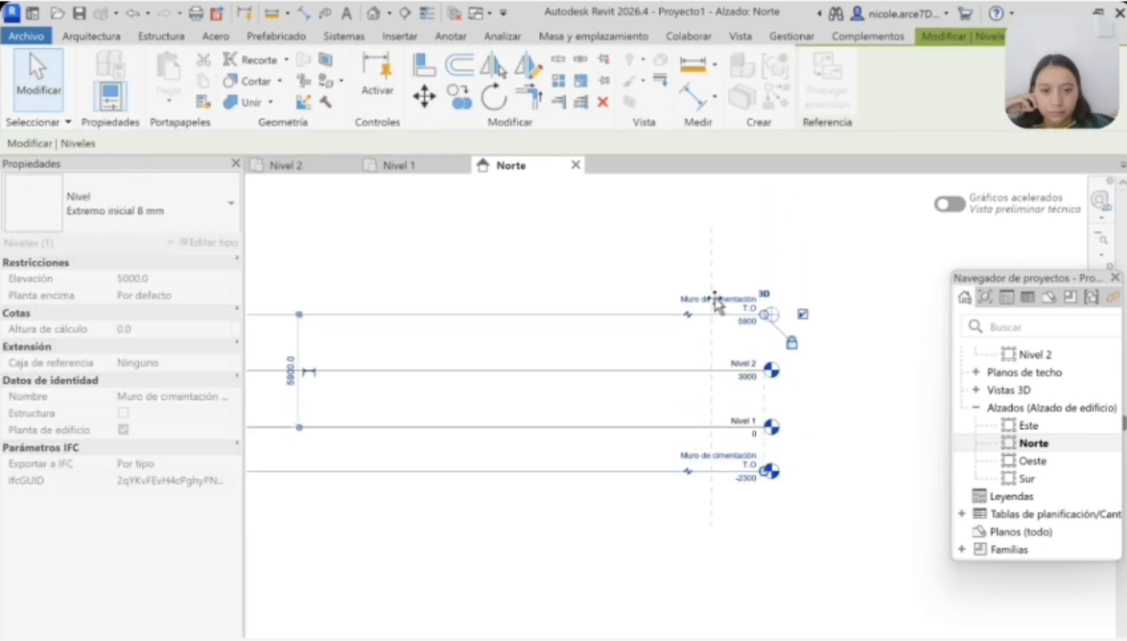
left_click(767, 329)
scroll(767, 327, "up", 2)
double_click(736, 292)
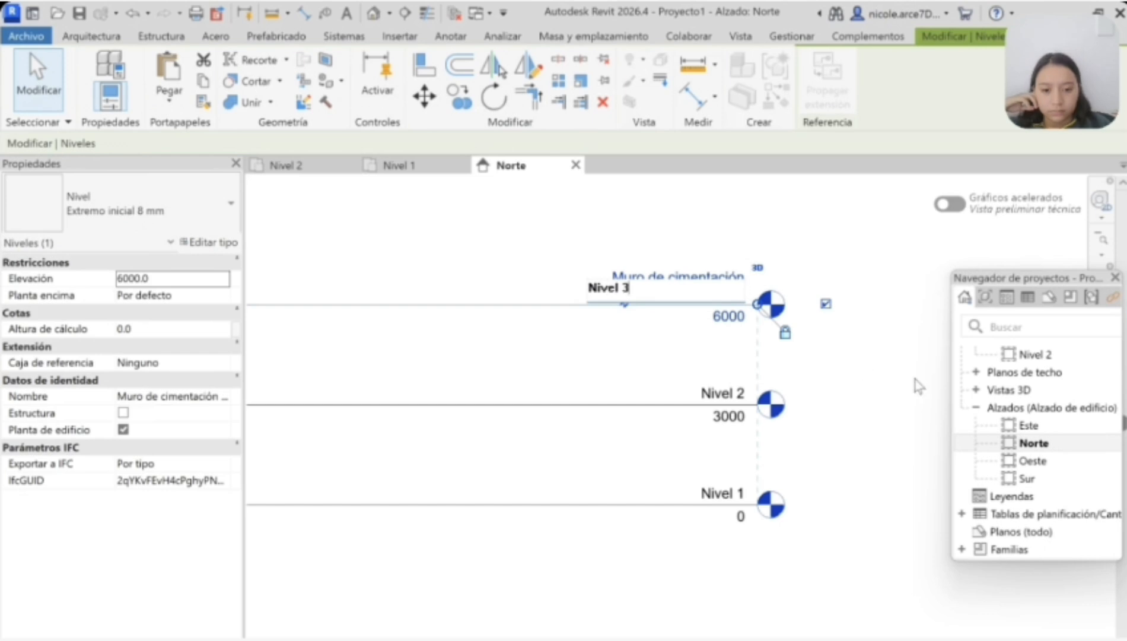
key("Return")
left_click(634, 423)
left_click(817, 463)
scroll(816, 467, "down", 2)
Step: Draw a closed L-shaped outline of Genérico - 200 mm walls on Nivel 1, with a southwest notch about 9000 mm wide
left_click(391, 167)
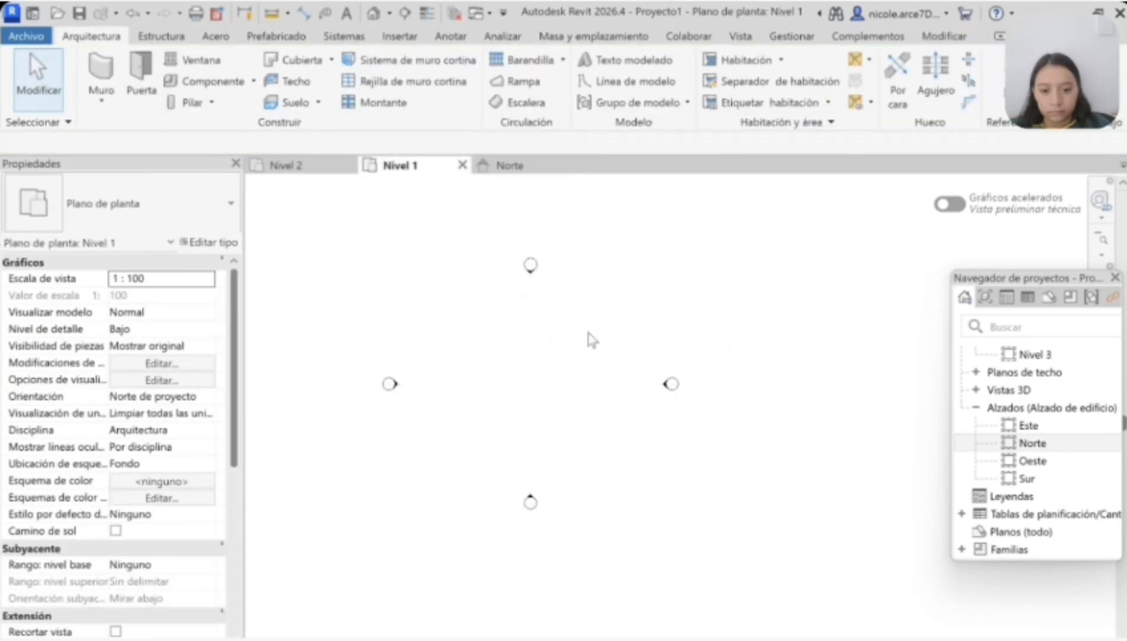
left_click(100, 77)
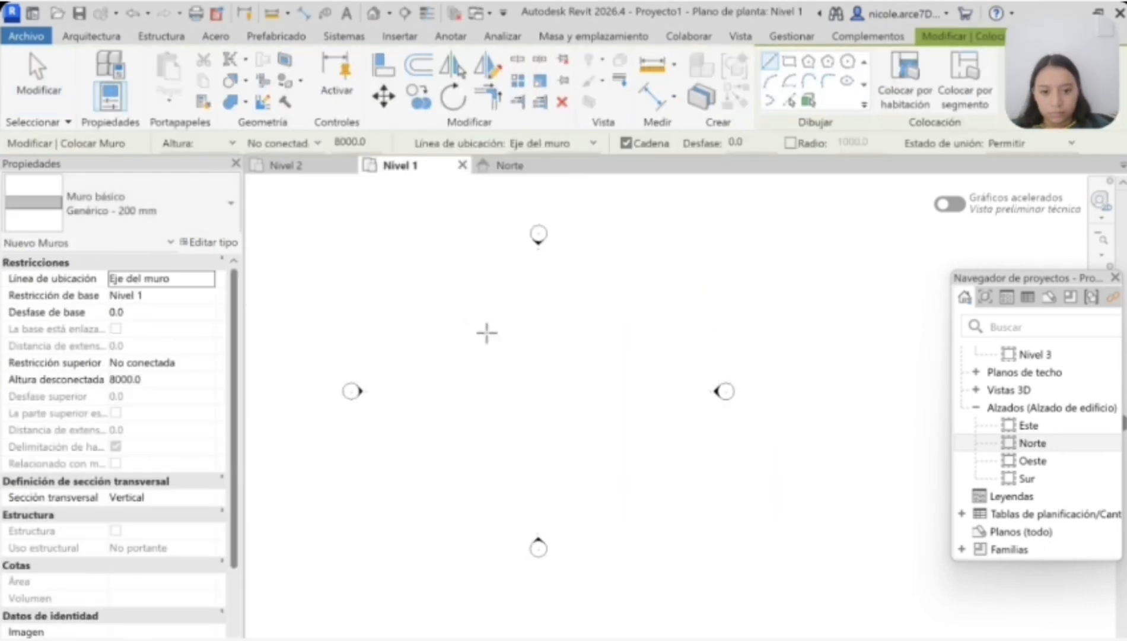
left_click(441, 285)
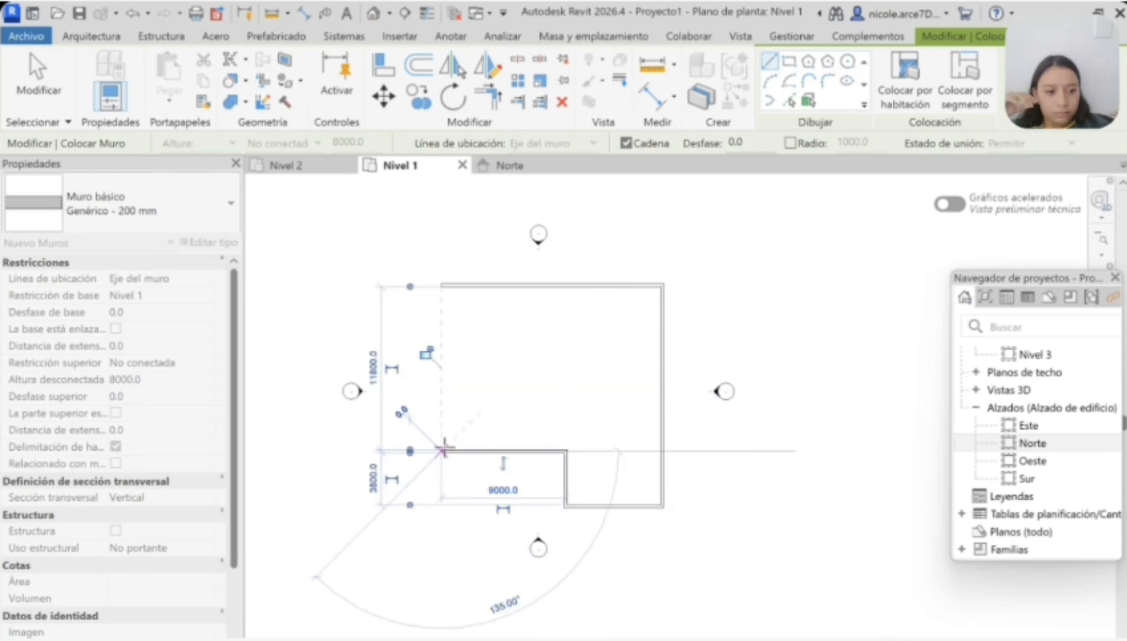
left_click(442, 285)
scroll(565, 450, "up", 4)
left_click(566, 452)
scroll(565, 364, "down", 1)
key("Escape")
scroll(534, 435, "down", 3)
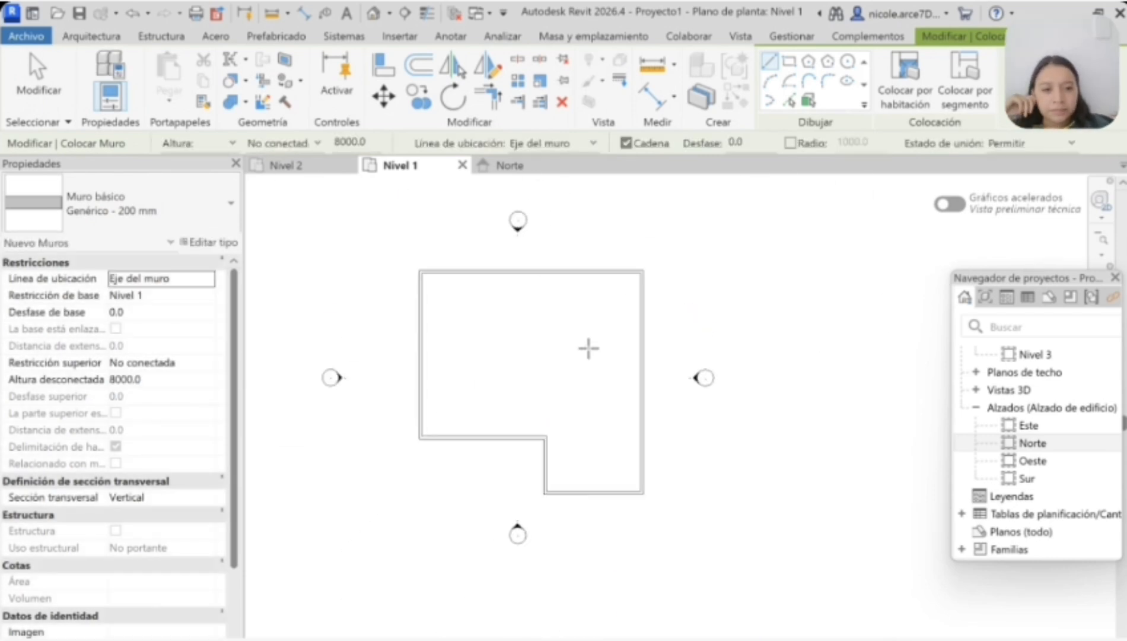
key("Escape")
Step: Create a rectangular Hormigón-362 mm comercial floor across the full outer extents of the walls, including the notch, and check it in 3D
left_click(305, 106)
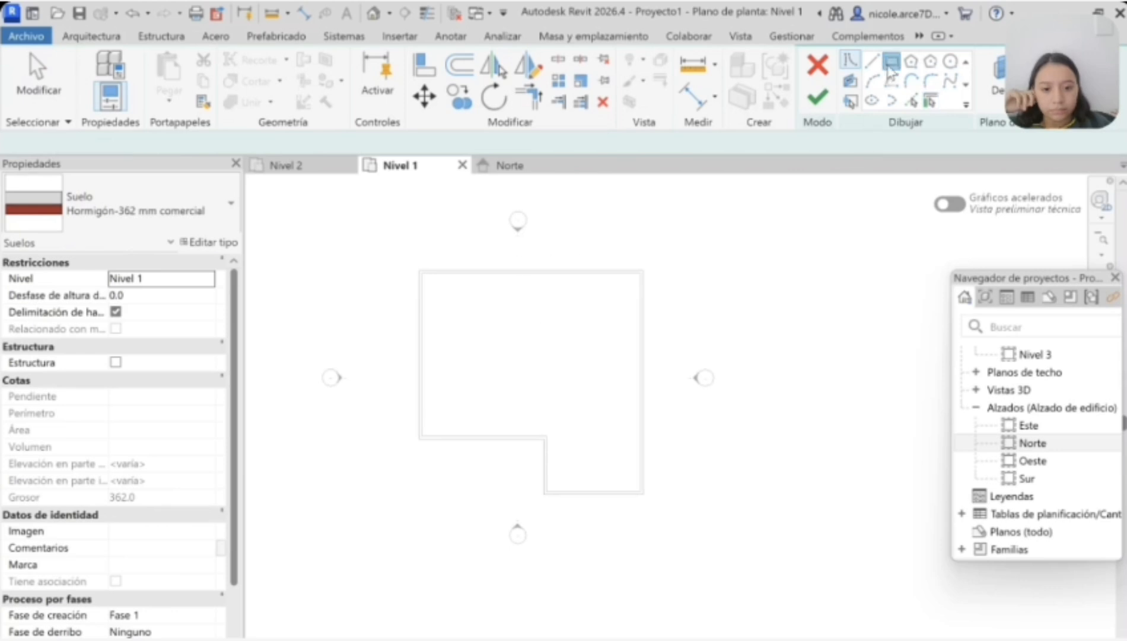
left_click(435, 265)
scroll(612, 494, "down", 3)
left_click(662, 470)
left_click(818, 98)
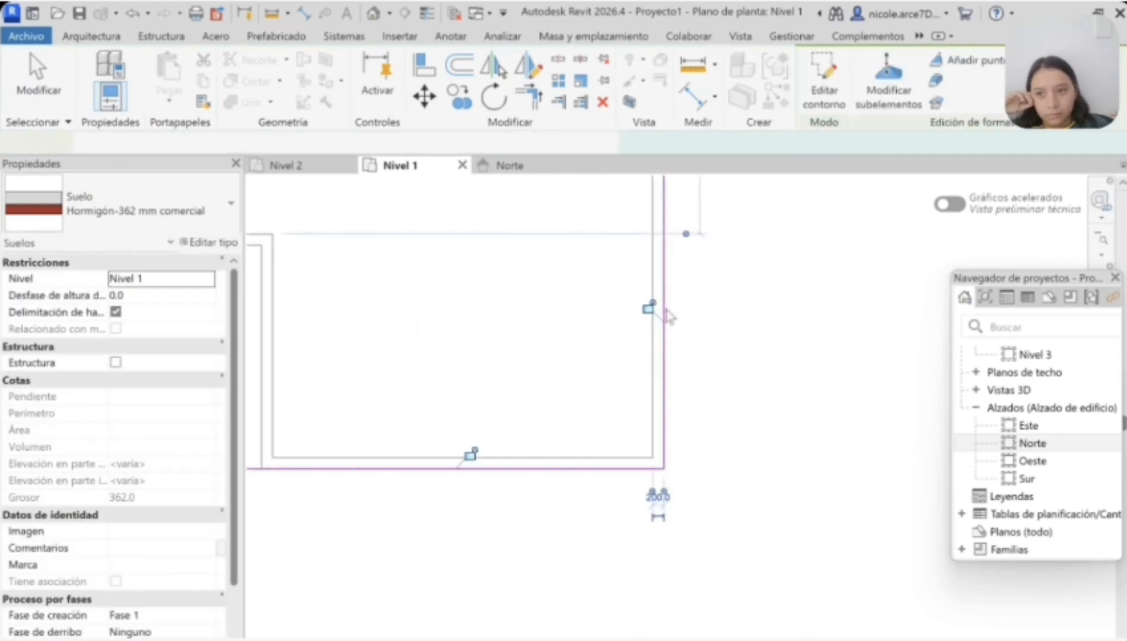
scroll(584, 450, "down", 4)
left_click(996, 394)
left_click(975, 390)
double_click(985, 410)
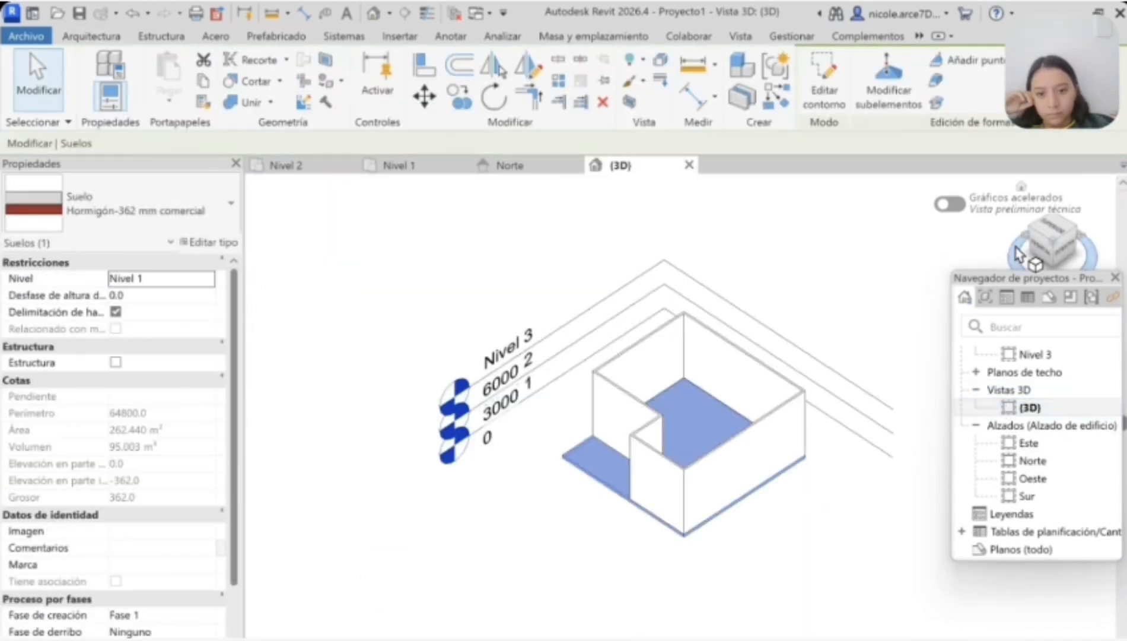
mouse_move(1018, 254)
left_mouse_down()
mouse_move(1090, 230)
mouse_move(1101, 237)
mouse_move(1049, 250)
left_mouse_up()
left_click(914, 267)
Step: Draw a horizontal interior wall on Nivel 1 from the notch's inner corner to the east exterior wall
left_click(396, 166)
mouse_move(448, 451)
middle_mouse_down()
mouse_move(422, 487)
mouse_move(457, 454)
middle_mouse_up()
scroll(457, 454, "down", 2)
left_click(101, 70)
scroll(489, 448, "up", 3)
left_click(488, 385)
left_click(617, 385)
key("Escape")
Step: Enclose a room about 7000 mm wide north of that wall, running from the notch's inner corner to the east exterior wall
left_click(488, 385)
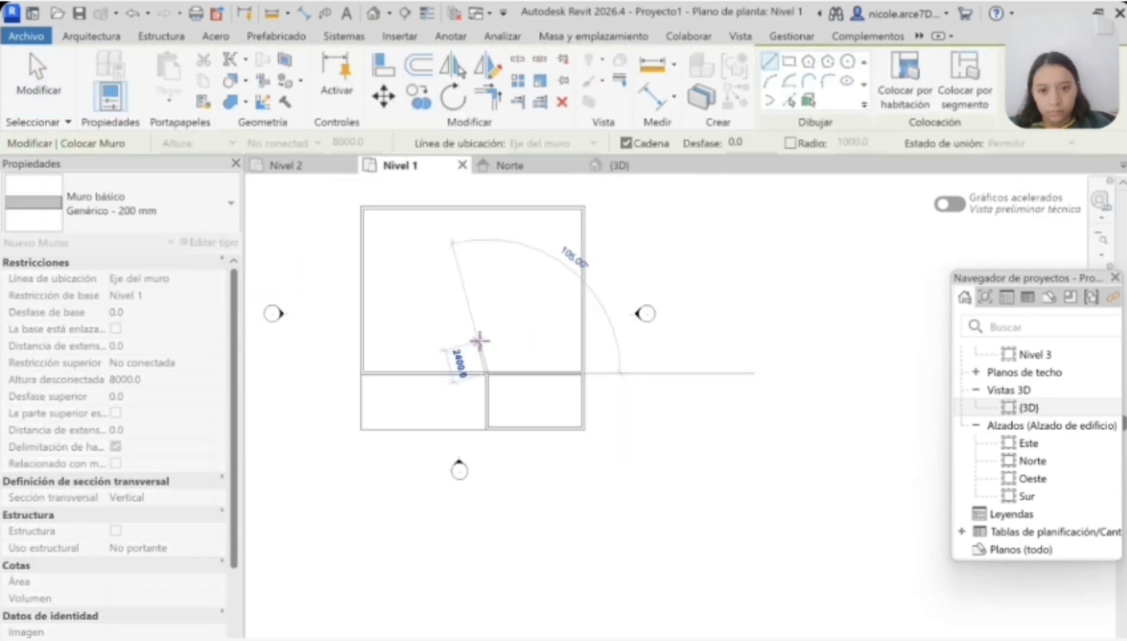
scroll(481, 337, "down", 1)
scroll(487, 333, "up", 4)
scroll(485, 317, "down", 3)
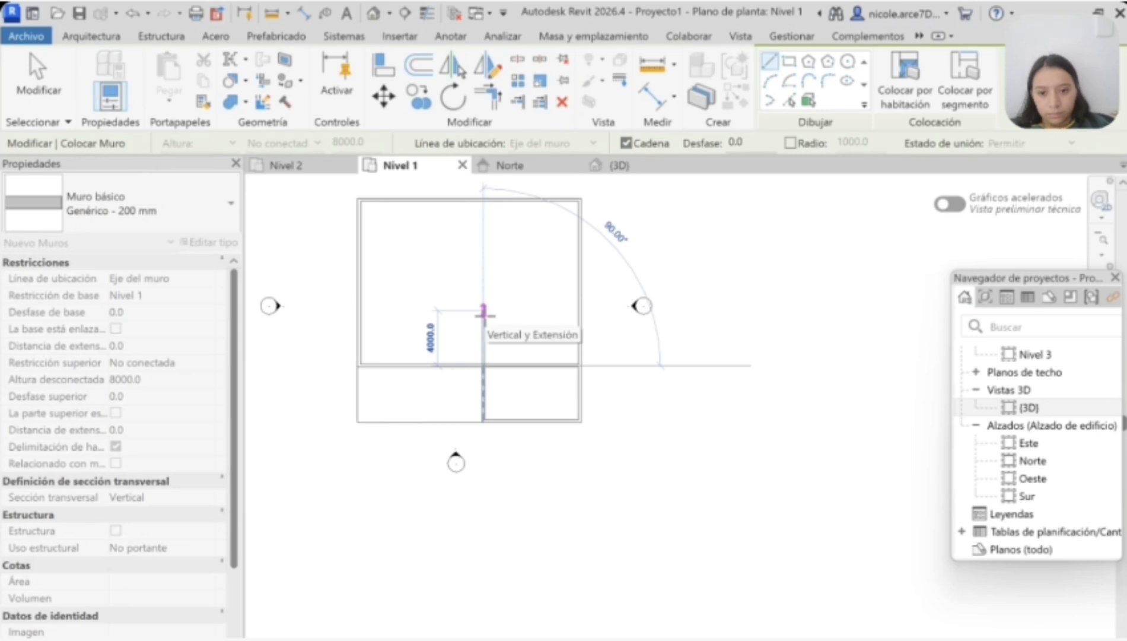
scroll(483, 315, "down", 1)
scroll(483, 306, "up", 1)
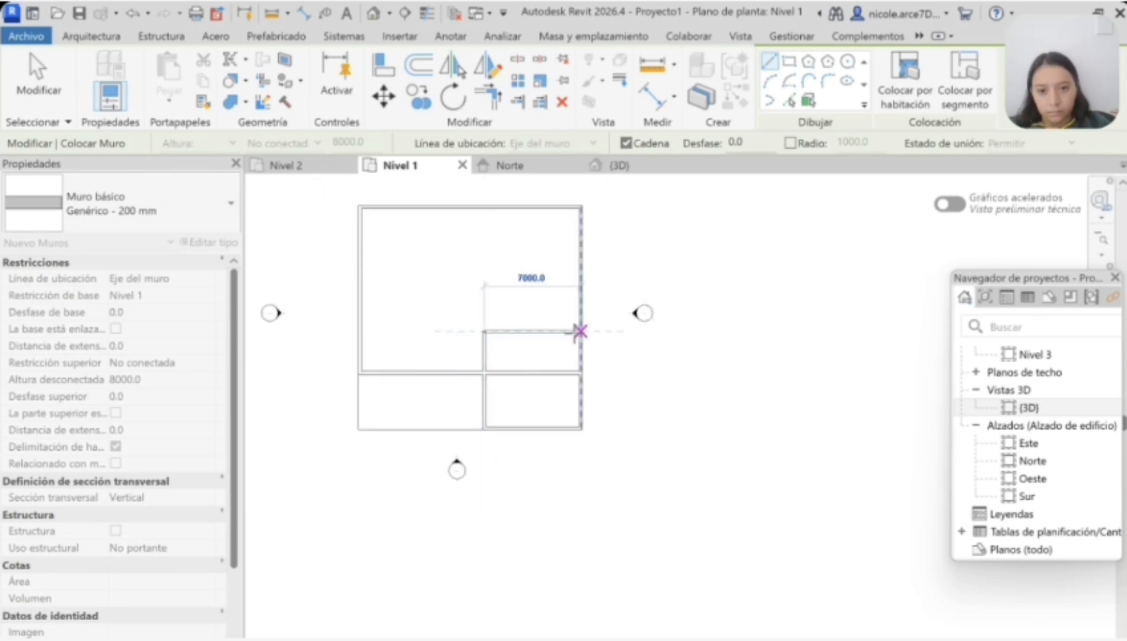
left_click(580, 330)
Step: Draw the walls forming two rooms along the north side, plus a free-ended partition starting from the west exterior wall
left_click(484, 330)
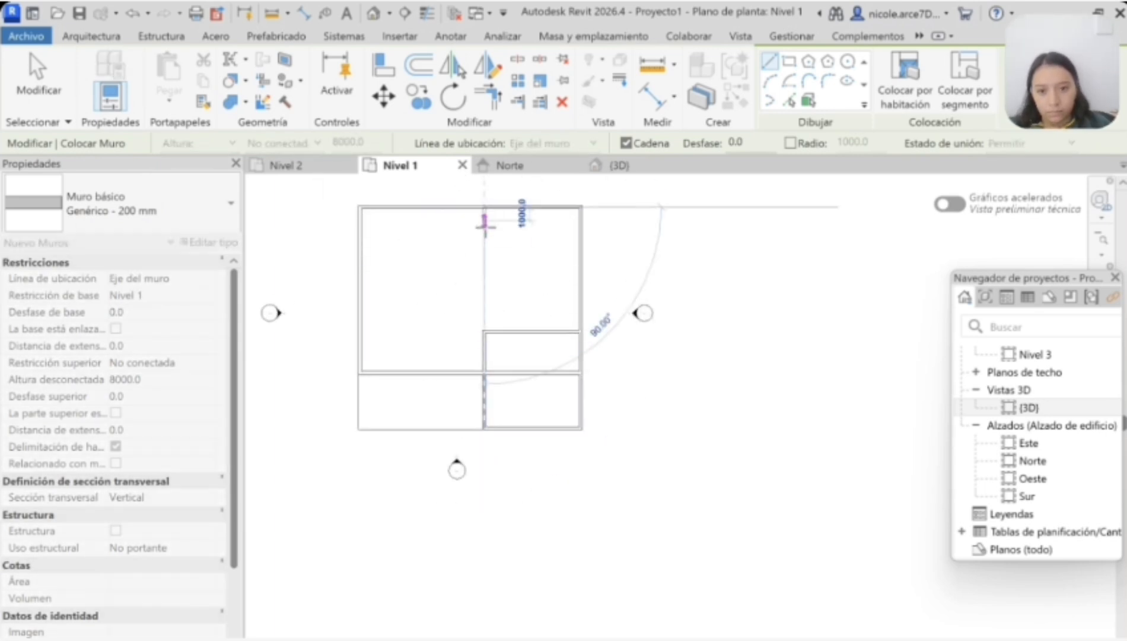
left_click(578, 261)
left_click(484, 261)
left_click(361, 262)
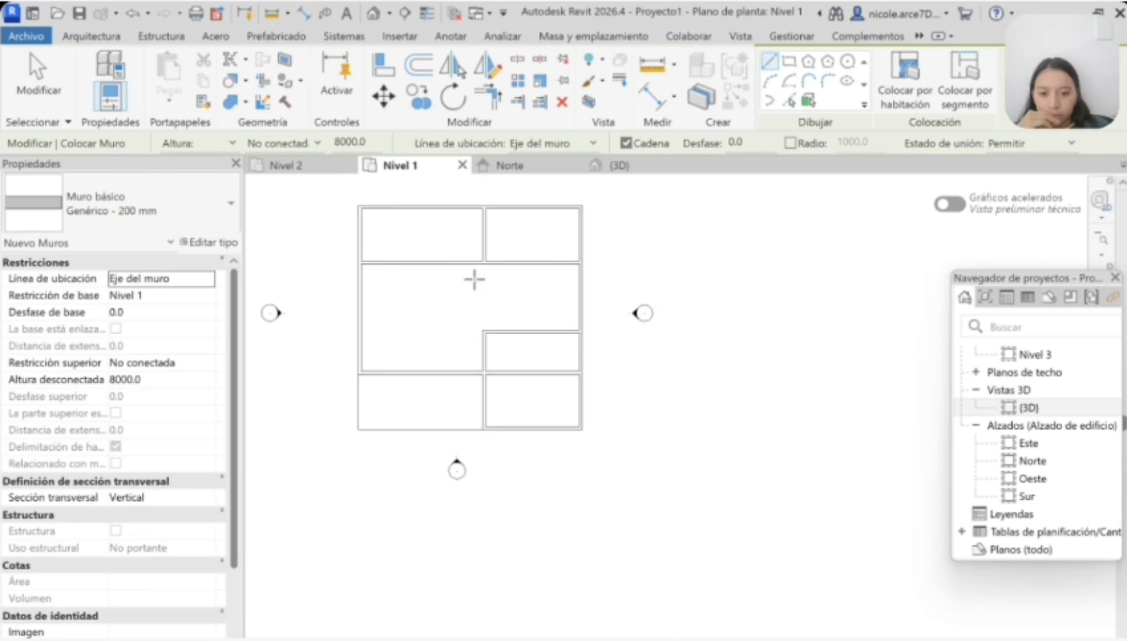
left_click(360, 303)
key("Escape")
key("Escape")
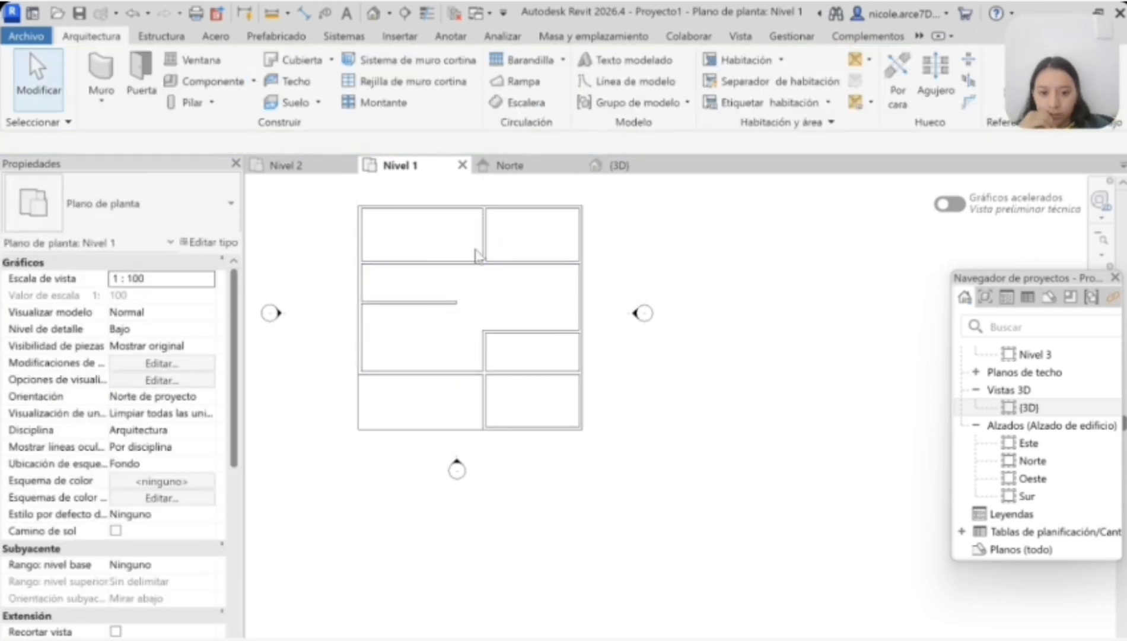
Step: Move the wall dividing the north rooms west in line with the partition's free end, and slightly reposition the rooms' horizontal walls
left_click(483, 234)
scroll(440, 234, "up", 3)
left_click_drag(427, 236, 427, 237)
scroll(440, 236, "down", 2)
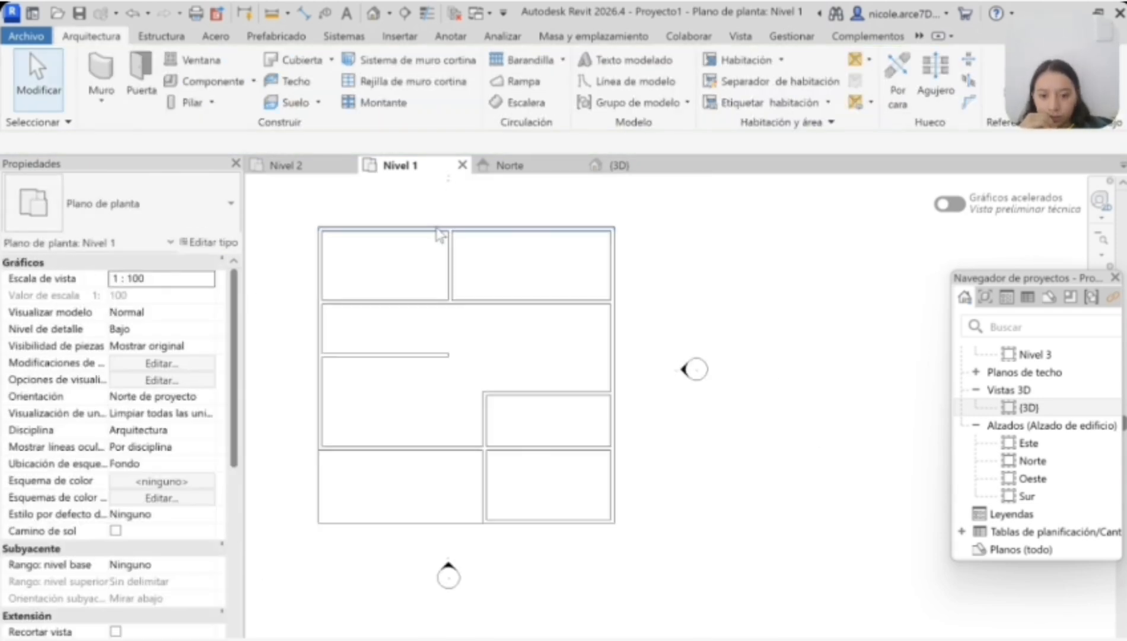
left_click_drag(474, 302, 476, 290)
middle_click_drag(543, 403, 549, 408)
Step: Move the Nivel 3 level up to an elevation of 12200 in the Norte elevation, clear of the walls
key("ctrl+Tab")
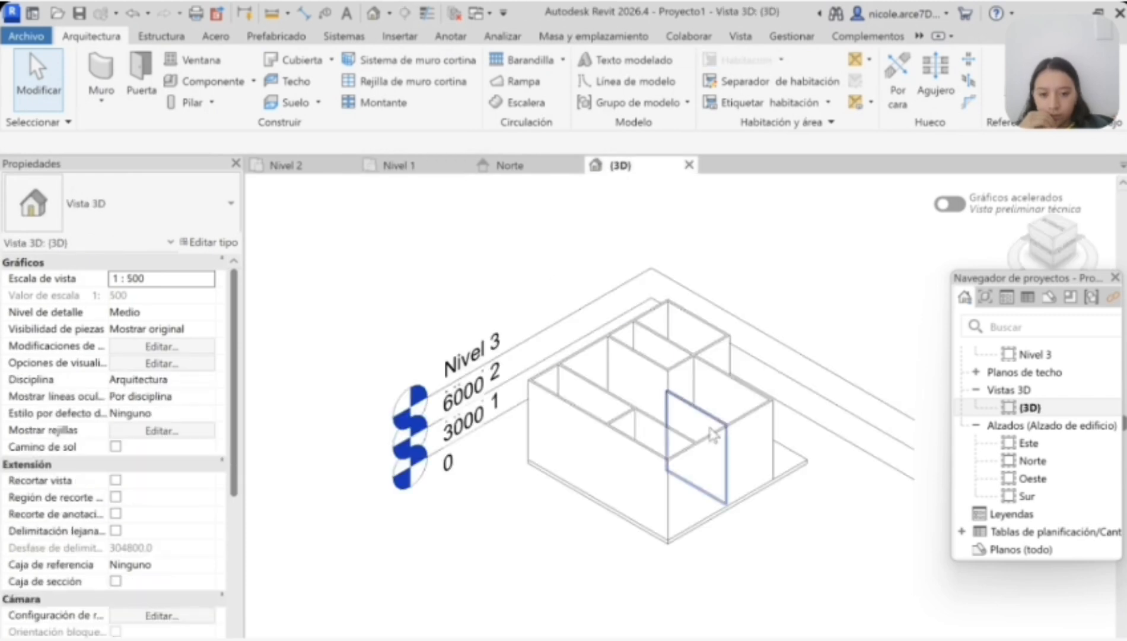
key("ctrl+Tab")
key("ctrl+Tab")
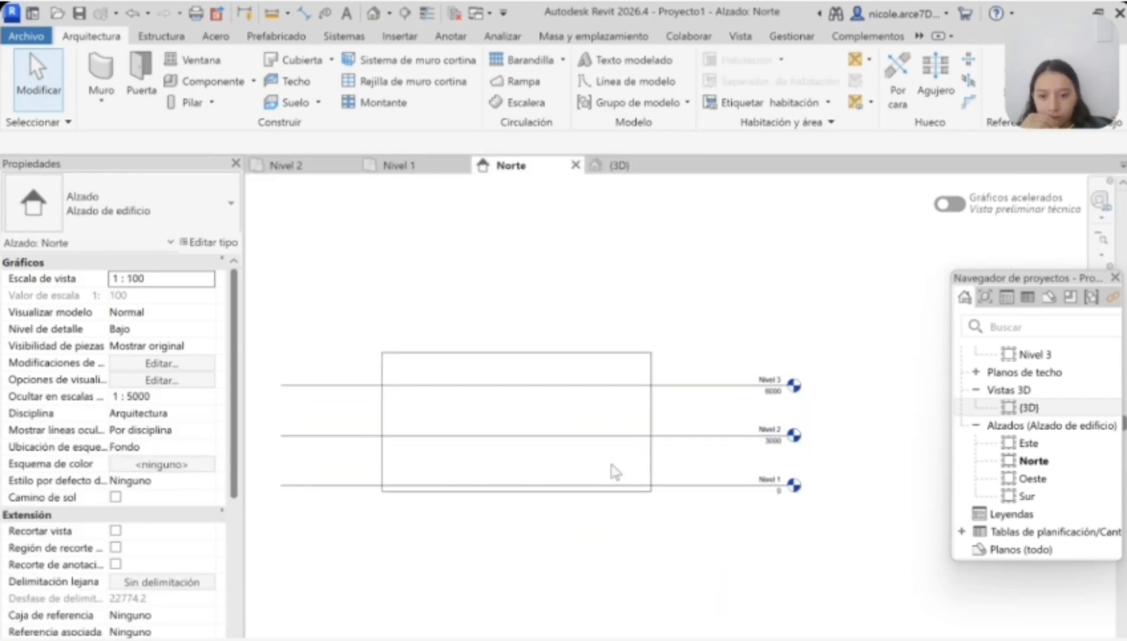
left_click_drag(605, 385, 595, 282)
Step: Lower the tops of all exterior and interior walls to Nivel 2 in the Norte elevation
left_click(583, 352)
left_click_drag(516, 346, 517, 435)
left_click(532, 359)
left_click(518, 352)
left_click(444, 352)
left_click_drag(442, 347, 439, 435)
left_click(500, 356)
left_click_drag(500, 347, 499, 435)
left_click(591, 352)
left_click_drag(590, 347, 591, 435)
left_click(516, 352)
left_click(499, 352)
left_click_drag(517, 346, 500, 436)
left_click(465, 352)
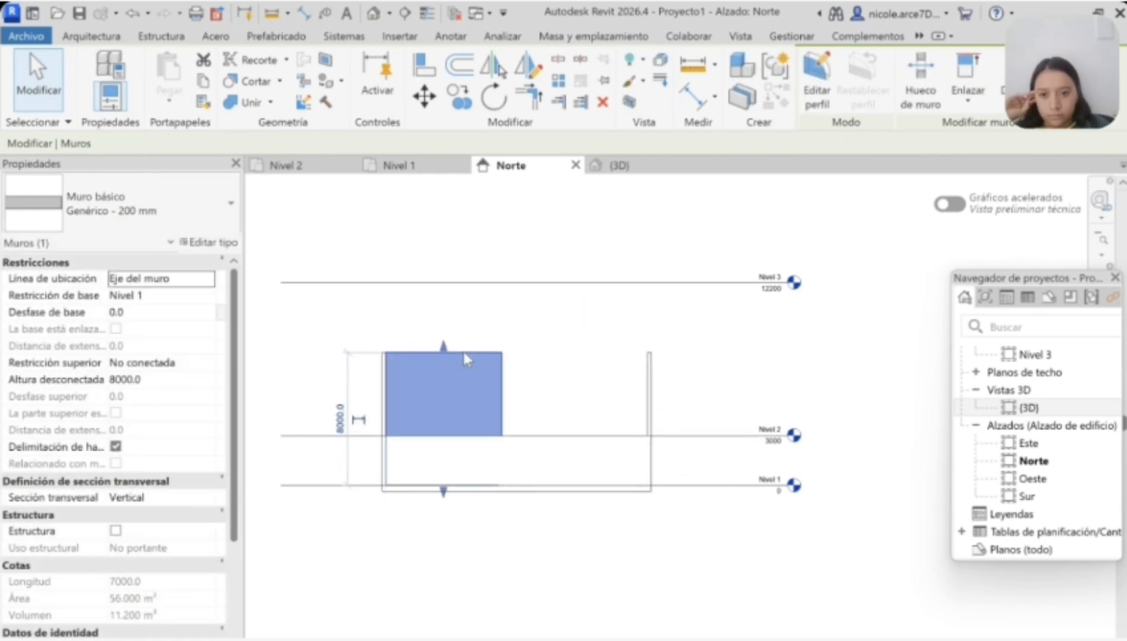
left_click_drag(444, 347, 443, 435)
left_click(384, 354)
left_click_drag(384, 347, 386, 436)
left_click(650, 354)
left_click_drag(650, 347, 650, 435)
left_click(624, 338)
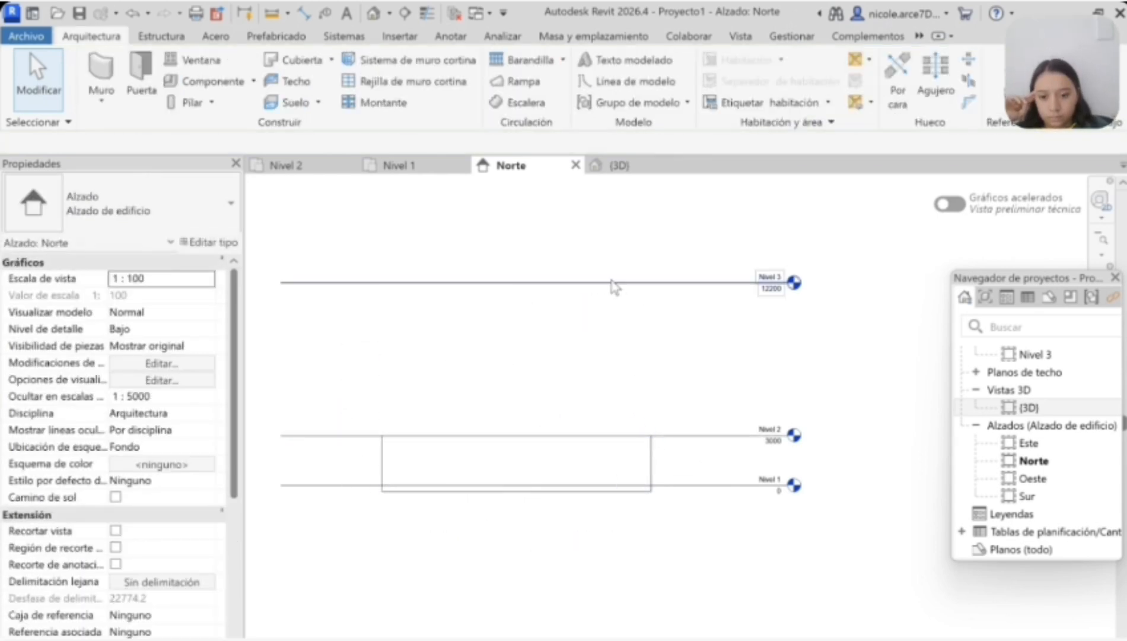
Step: Return Nivel 3 to an elevation of 6000 and show level heads at both ends of the level lines
left_click_drag(614, 284, 614, 385)
left_click(596, 466)
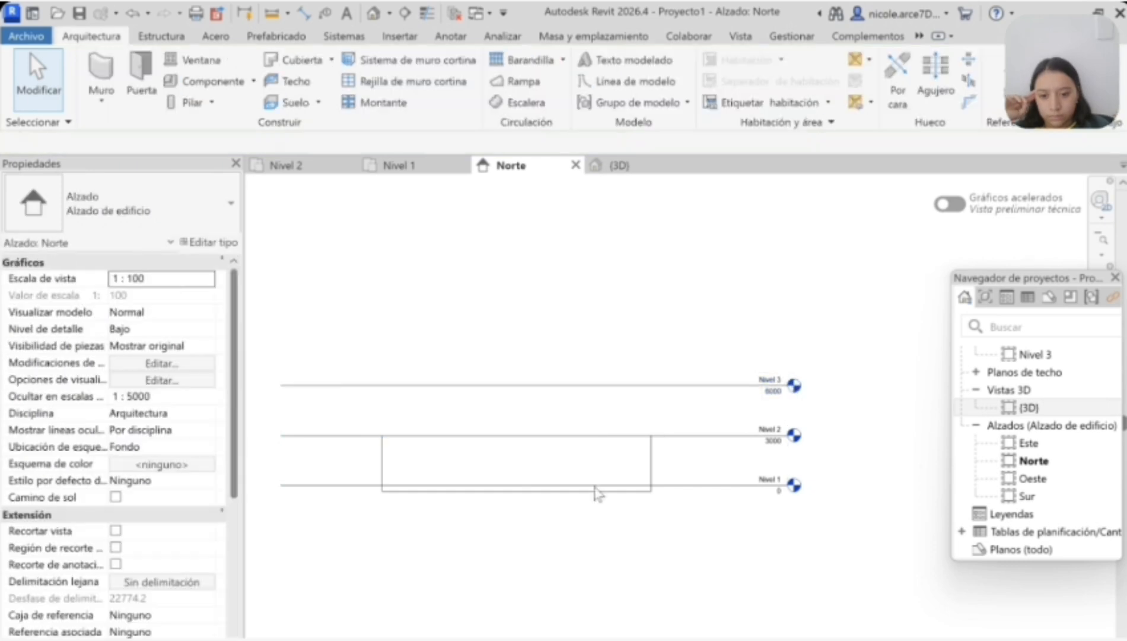
left_click(324, 453)
key("Escape")
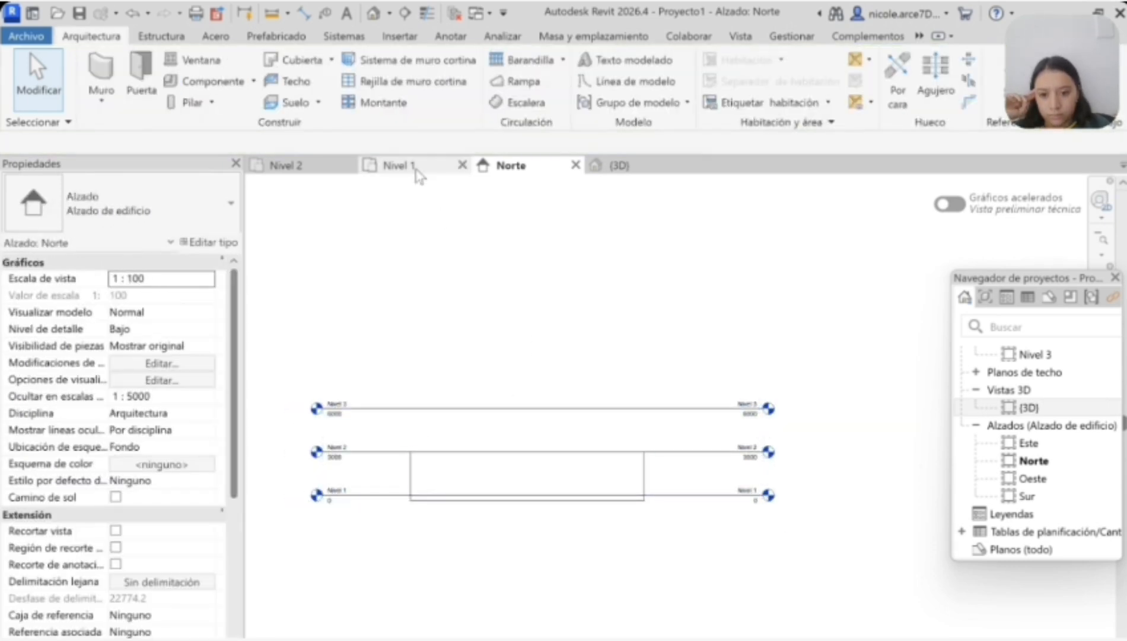
Step: Place a Simple-A ras 0915 x 2134mm door on Nivel 1 in the wall facing the open southwest notch
left_click(398, 164)
scroll(417, 403, "up", 2)
scroll(436, 360, "up", 2)
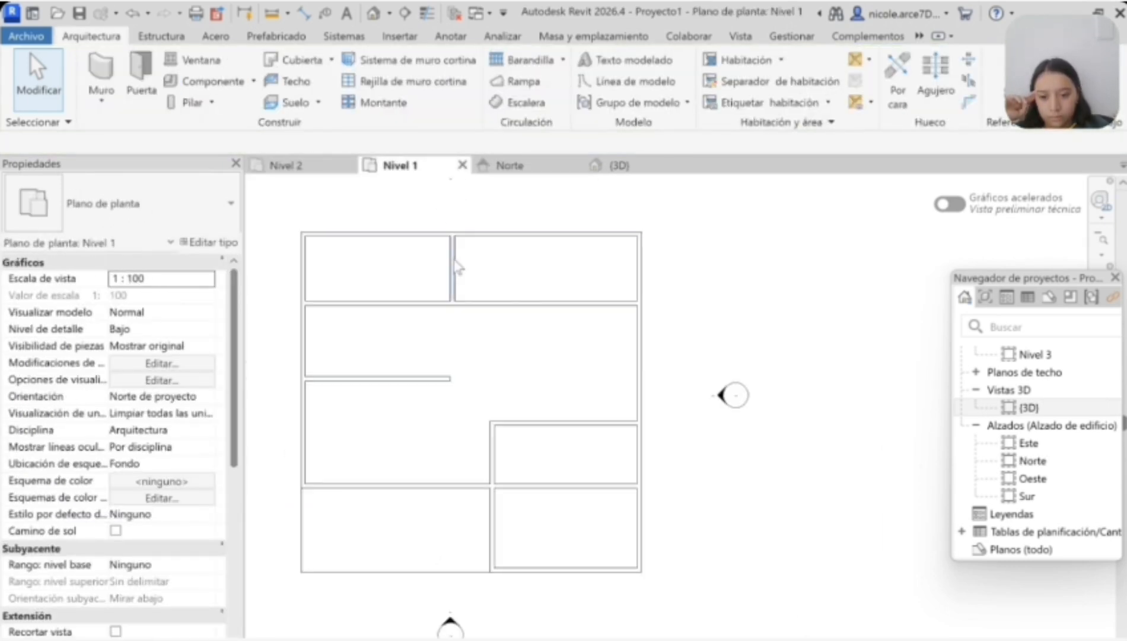
left_click(140, 74)
scroll(466, 483, "up", 2)
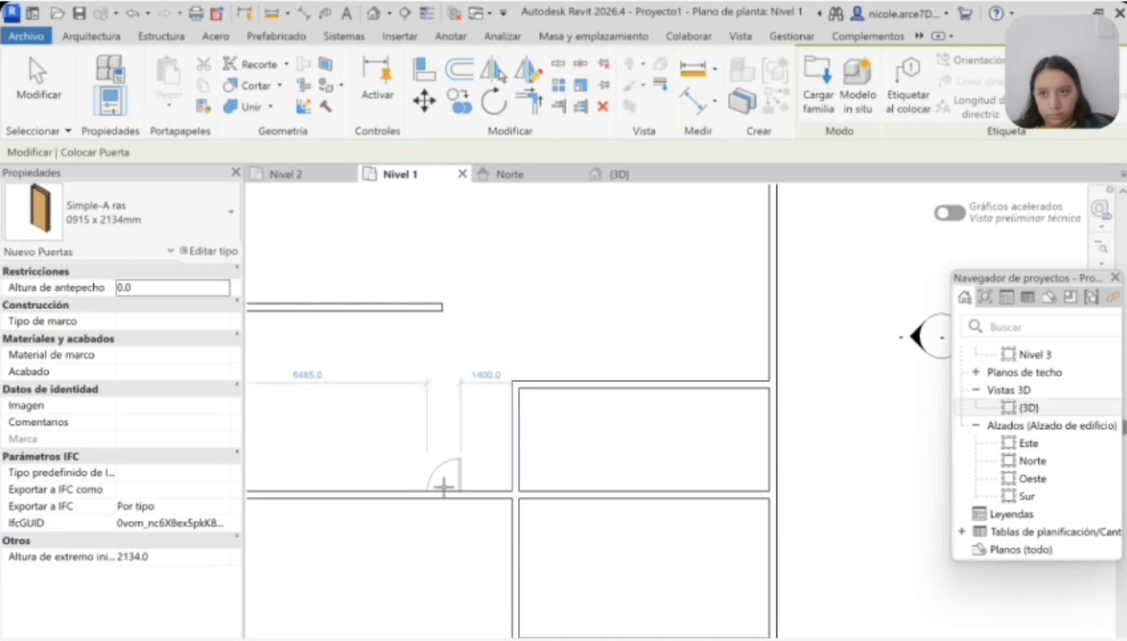
scroll(493, 484, "up", 2)
scroll(410, 497, "down", 3)
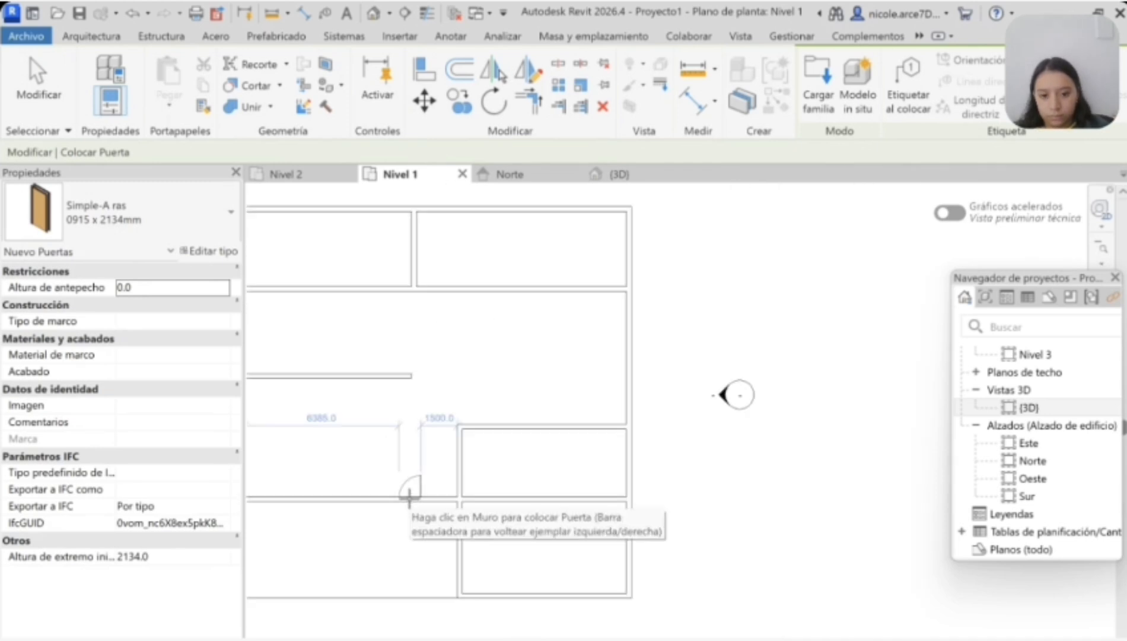
scroll(352, 497, "up", 3)
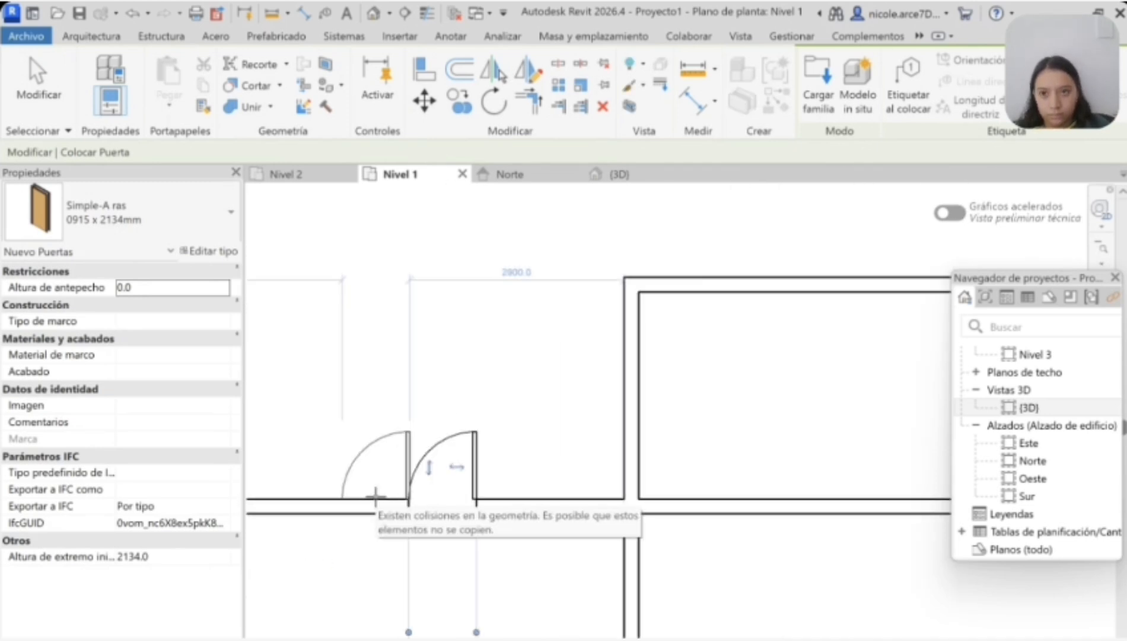
Step: Add a second identical door directly beside the first one and flip its swing to form a double entrance door
scroll(367, 490, "up", 2)
left_click(375, 507)
key("Escape")
key("Escape")
left_click(431, 465)
key("space")
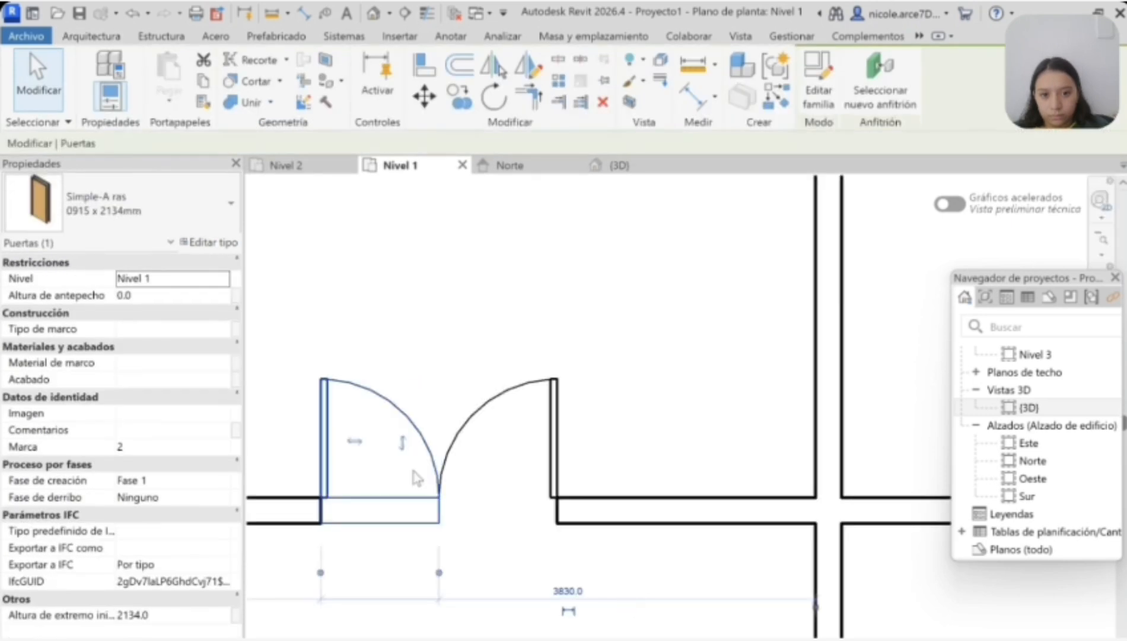
key("Escape")
Step: Place a Simple-A ras door at the north end of the small east room's west wall and flip its swing
scroll(385, 509, "down", 3)
left_click(141, 76)
scroll(550, 513, "down", 3)
scroll(572, 491, "up", 1)
scroll(579, 435, "up", 2)
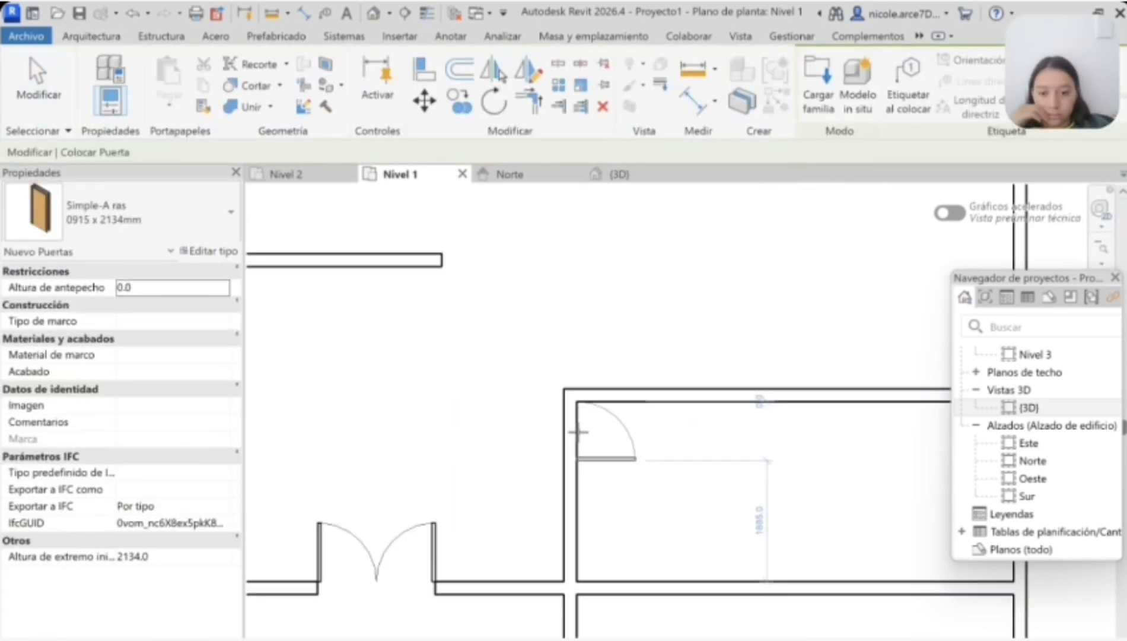
scroll(577, 433, "down", 2)
key("Escape")
key("Escape")
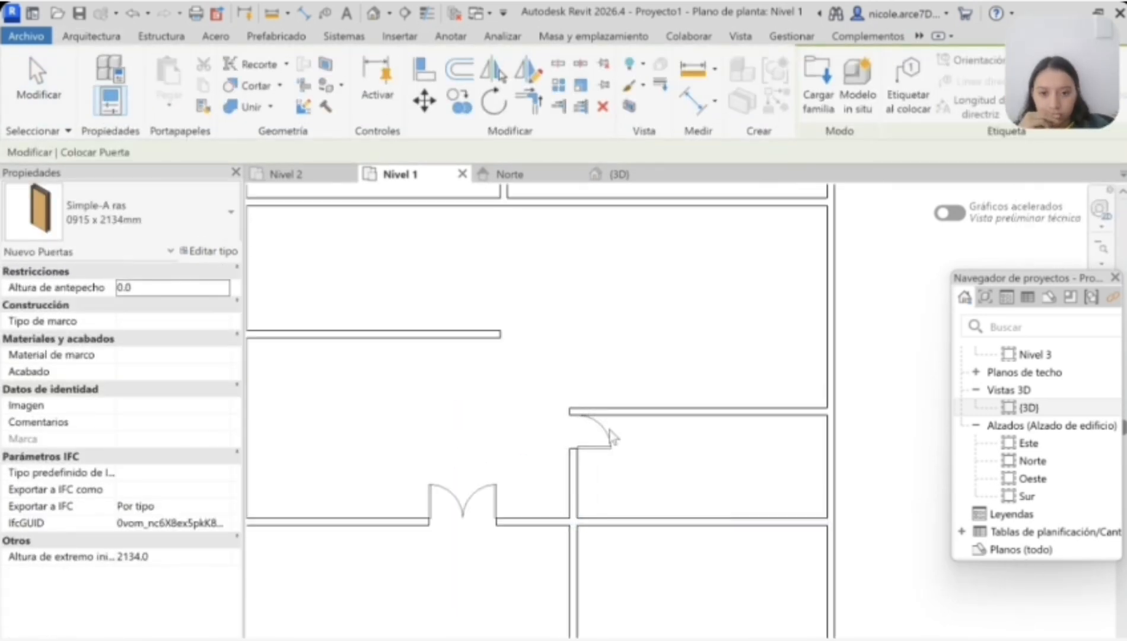
left_click(607, 429)
key("space")
key("Escape")
Step: Place a Simple-A ras door in the south wall of the northwest room, near the dividing wall
scroll(583, 392, "down", 2)
scroll(575, 377, "up", 2)
left_click(141, 76)
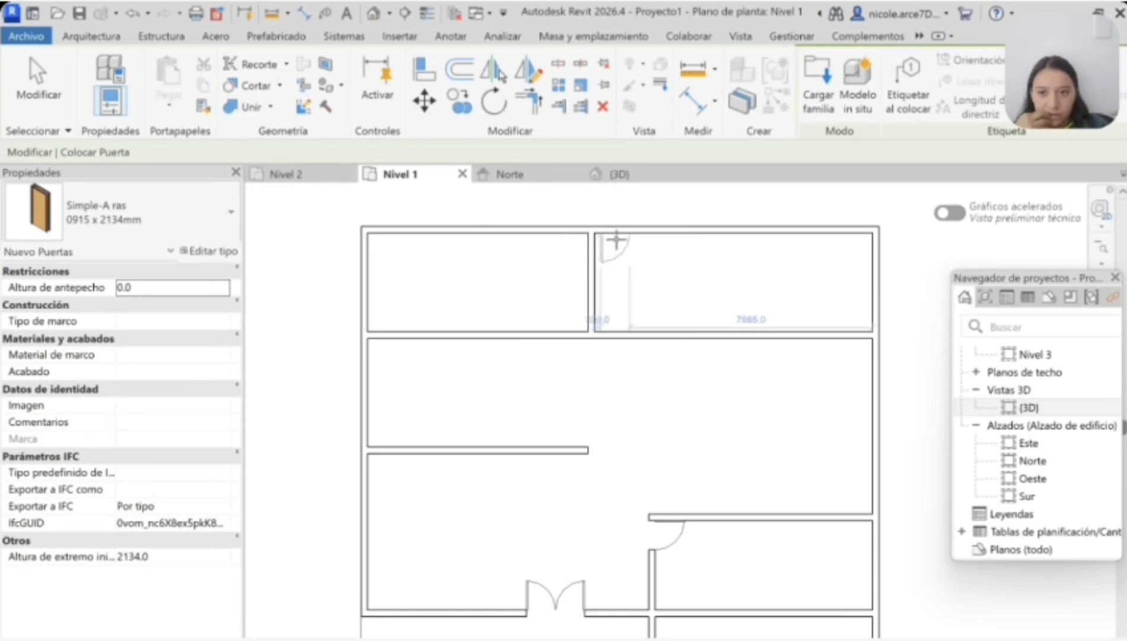
scroll(593, 233, "up", 3)
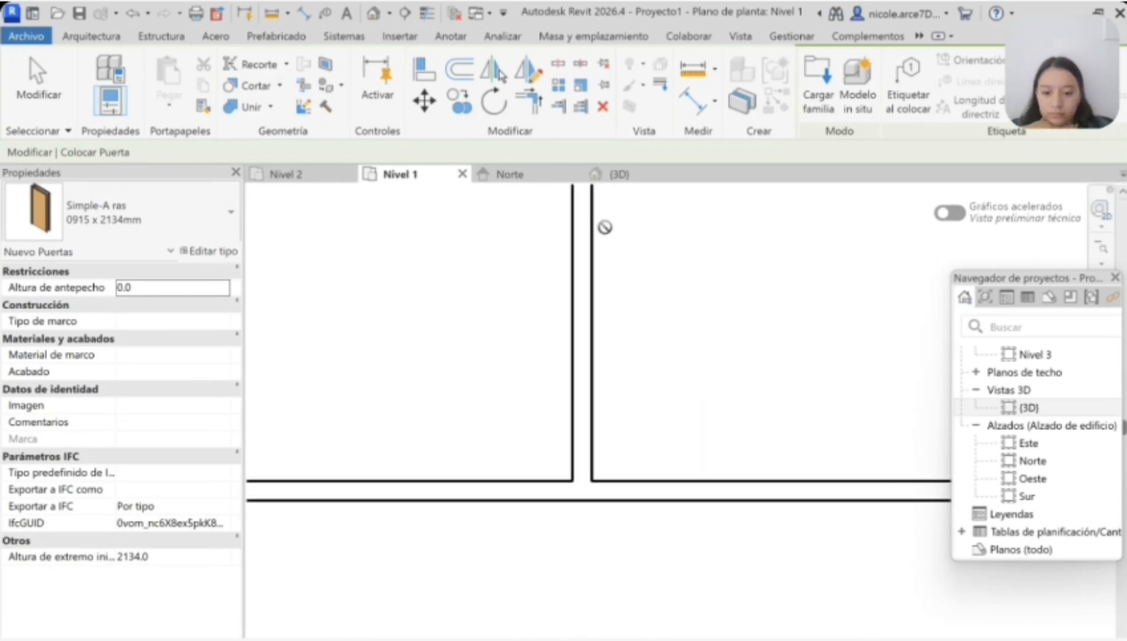
scroll(603, 227, "down", 2)
scroll(604, 230, "down", 2)
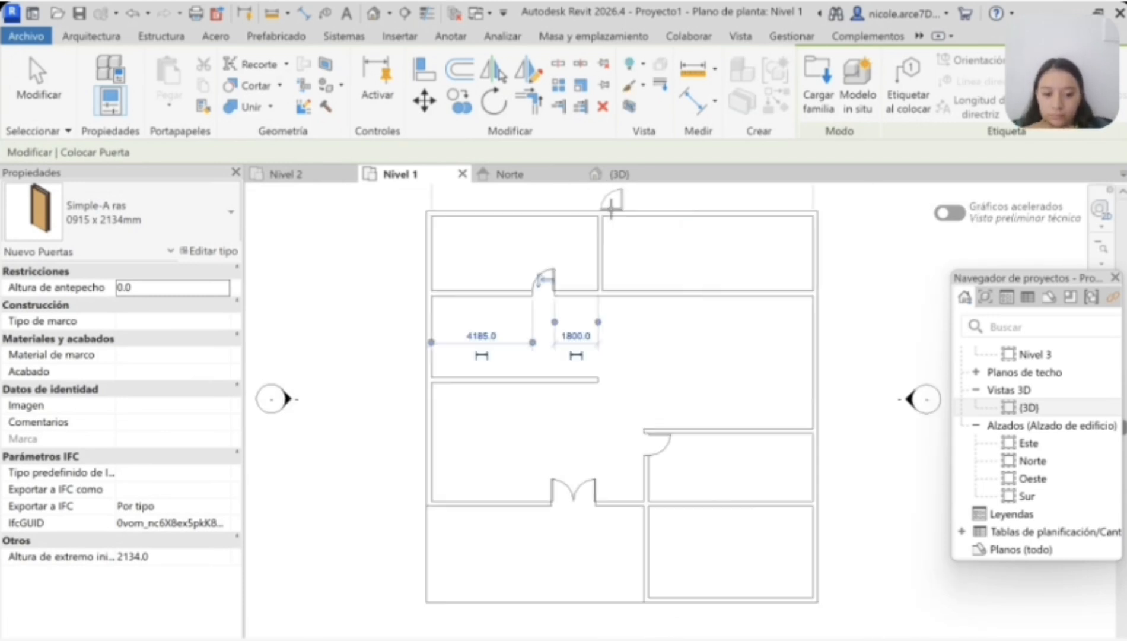
Step: Place a door at the north end of the wall between the two north rooms and adjust its opening direction
scroll(611, 211, "up", 5)
left_click(584, 258)
key("Escape")
key("Escape")
left_click(604, 272)
left_click(615, 263)
key("Escape")
Step: Sketch a Tubería 900 mm railing along the terrace's west edge (4000 mm) and 7000 mm of its south edge, and finish it
scroll(558, 231, "down", 5)
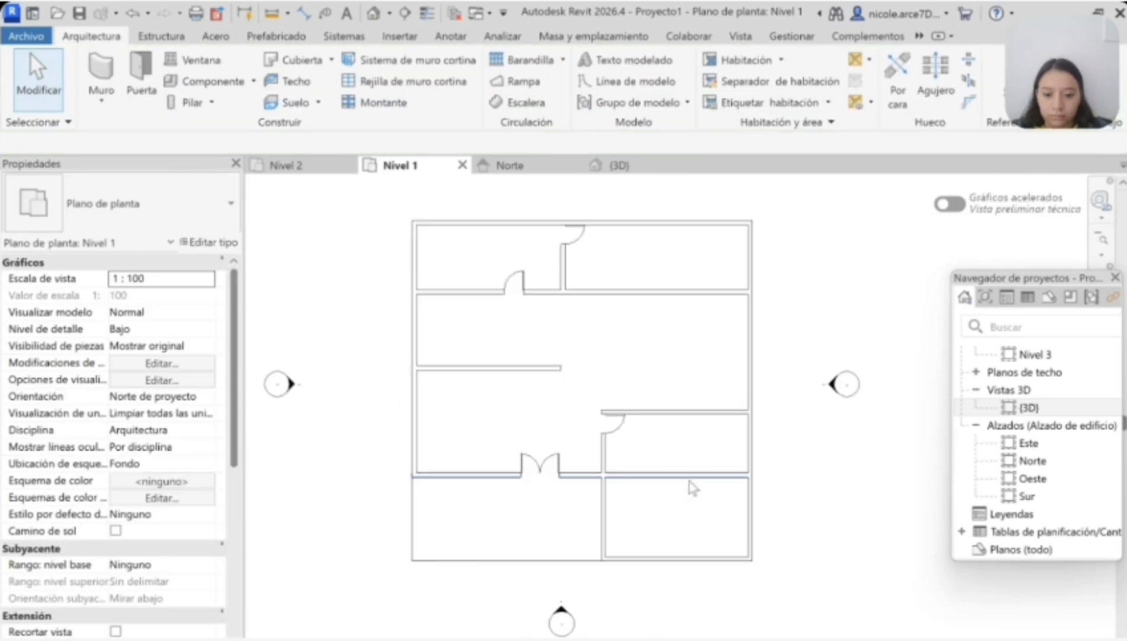
middle_click_drag(644, 492, 652, 472)
middle_click_drag(408, 455, 361, 455)
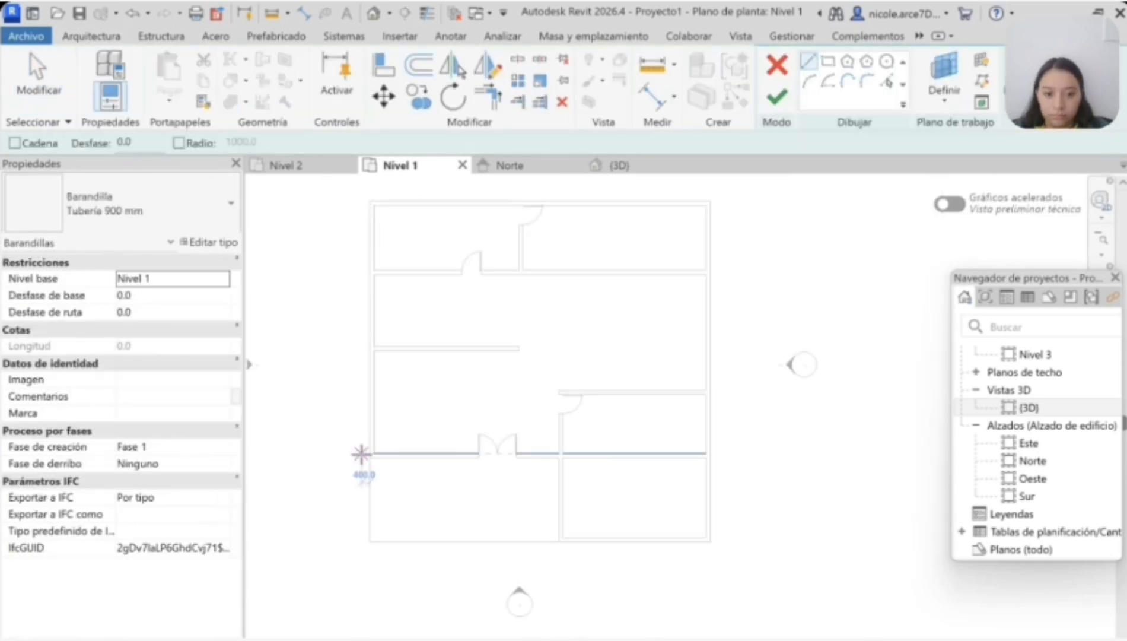
scroll(364, 460, "up", 3)
left_click(379, 453)
left_click(379, 621)
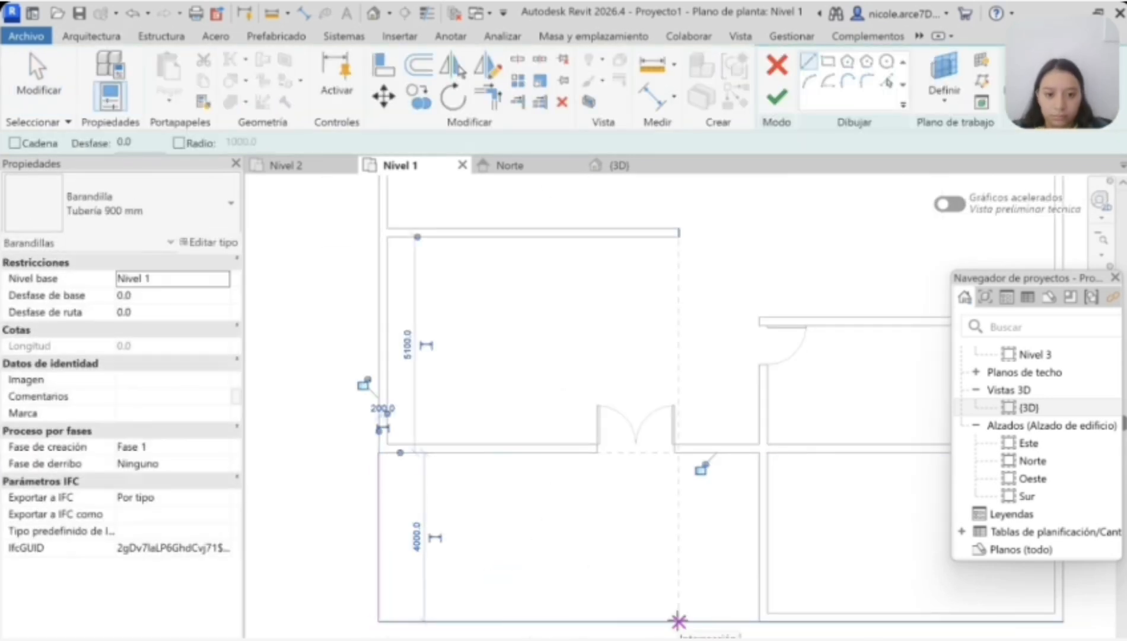
scroll(677, 617, "up", 2)
left_click(663, 597)
scroll(442, 586, "down", 3)
middle_click_drag(433, 586, 494, 584)
scroll(332, 586, "up", 1)
left_click(332, 586)
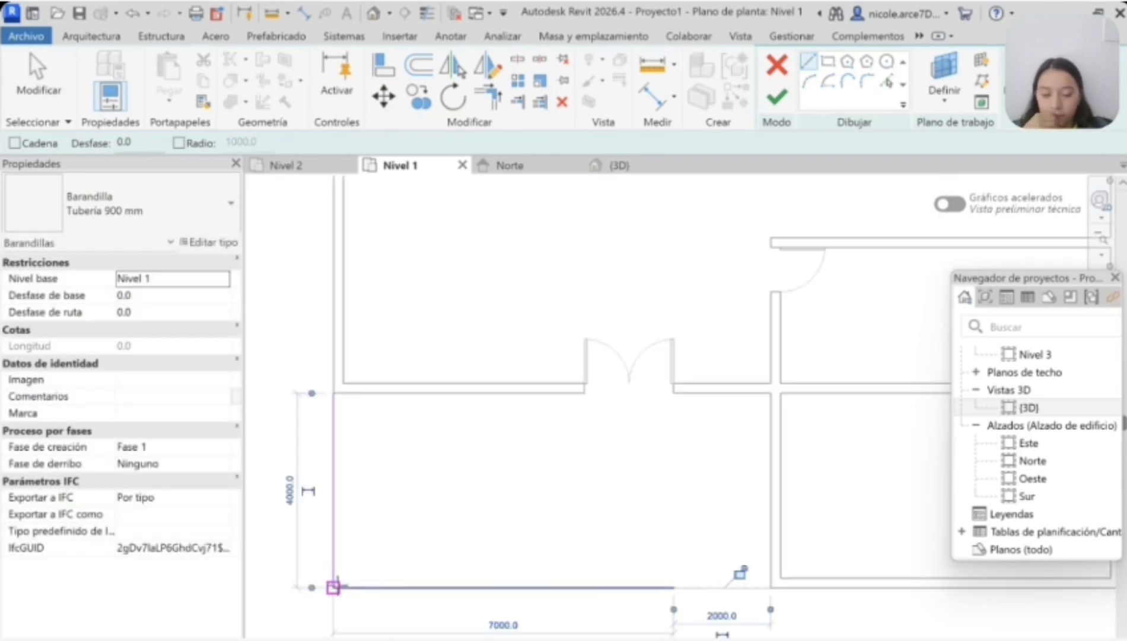
left_click(776, 96)
Step: Move the front wall with the double door south until it is about 2400 mm from the south wall
scroll(583, 595, "down", 2)
middle_click_drag(594, 575, 544, 529)
left_click(488, 415)
left_click_drag(488, 415, 527, 457)
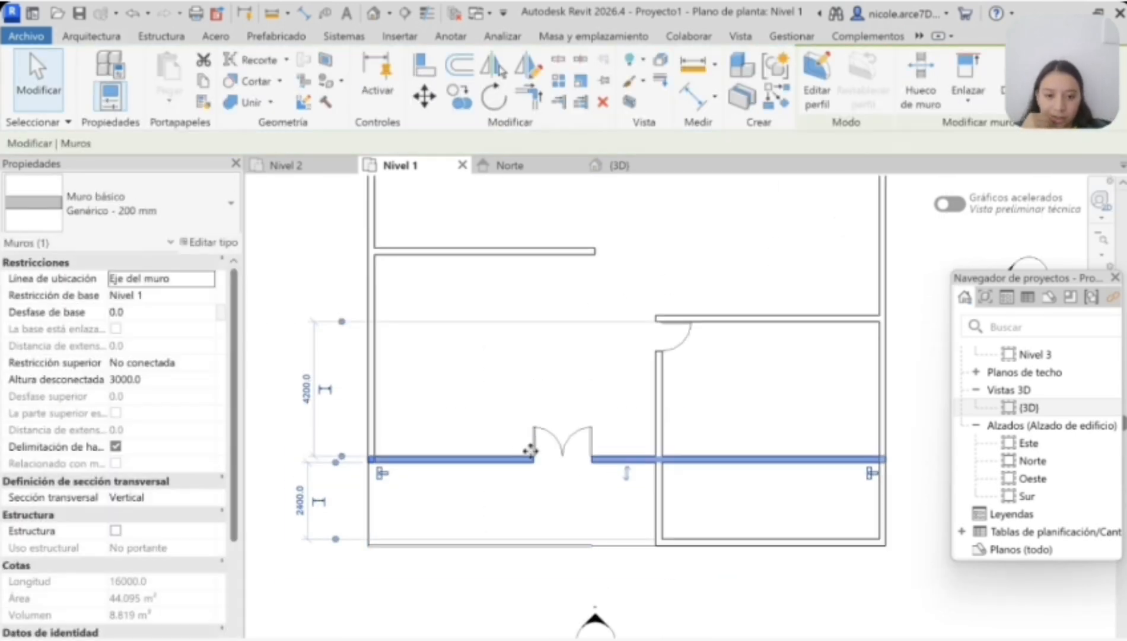
Step: Try to move the small east room's north wall south
left_click(605, 380)
left_click(730, 320)
left_click_drag(730, 320, 729, 364)
key("Escape")
left_click(661, 383)
left_click(737, 383)
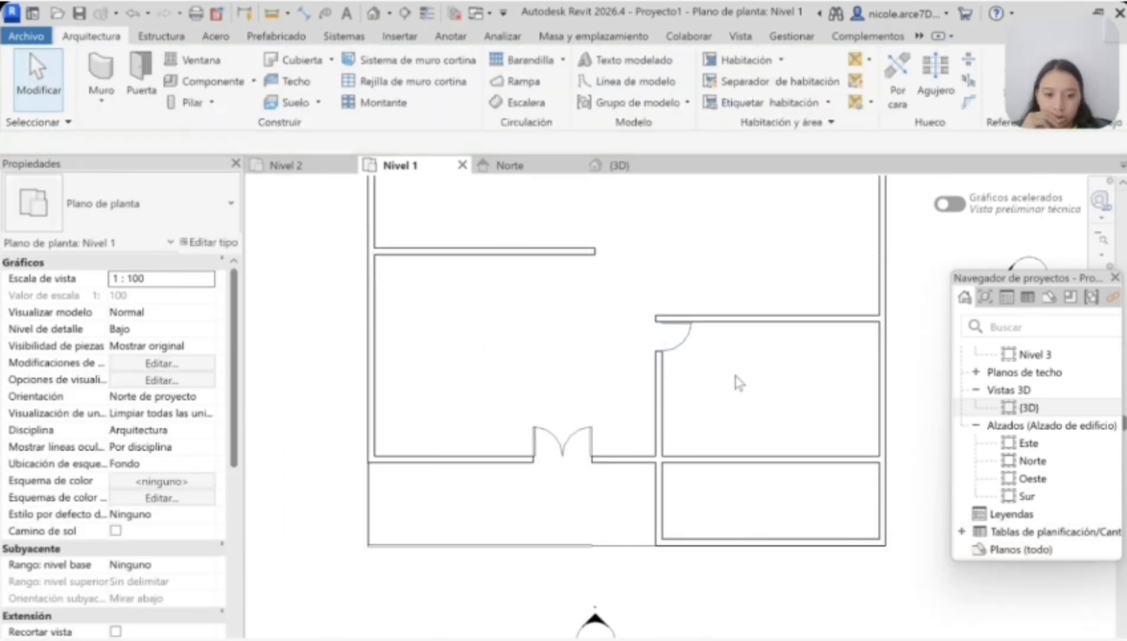
Step: Delete the small east room's door and move the room's north wall south, about 2600 mm from the front wall
left_click(675, 332)
key("Delete")
left_click(661, 384)
left_click_drag(659, 318, 665, 368)
left_click(729, 317)
left_click_drag(730, 318, 750, 361)
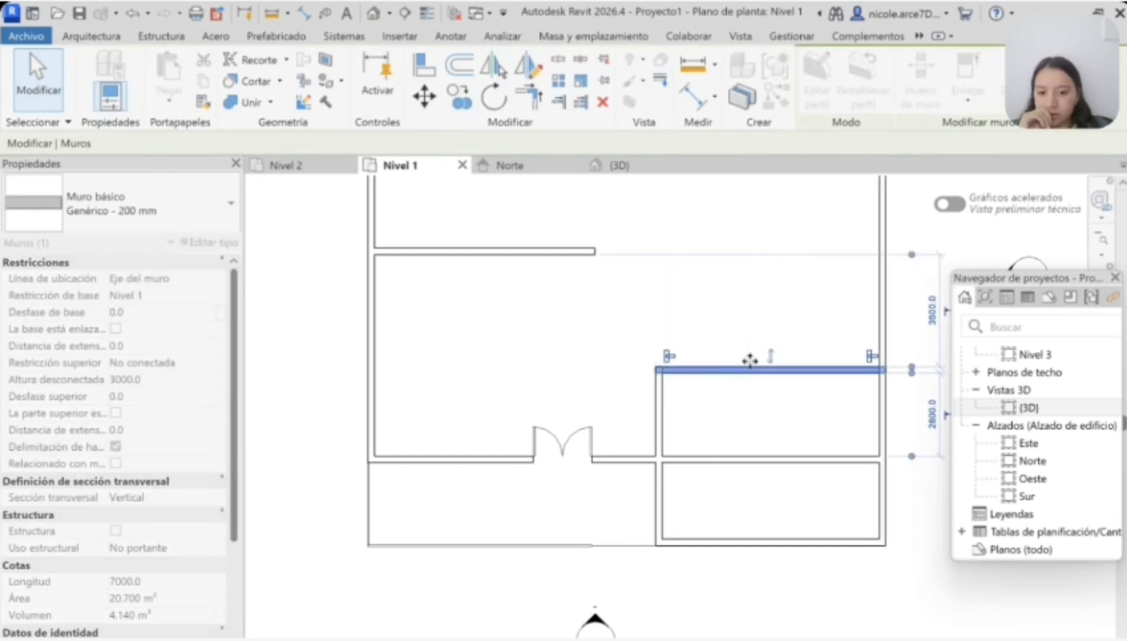
left_click(721, 324)
Step: Place a Simple-A ras door at the north end of the small east room's west wall and flip its swing
left_click(140, 82)
key("space")
left_click(667, 395)
key("Escape")
key("Escape")
scroll(681, 400, "down", 2)
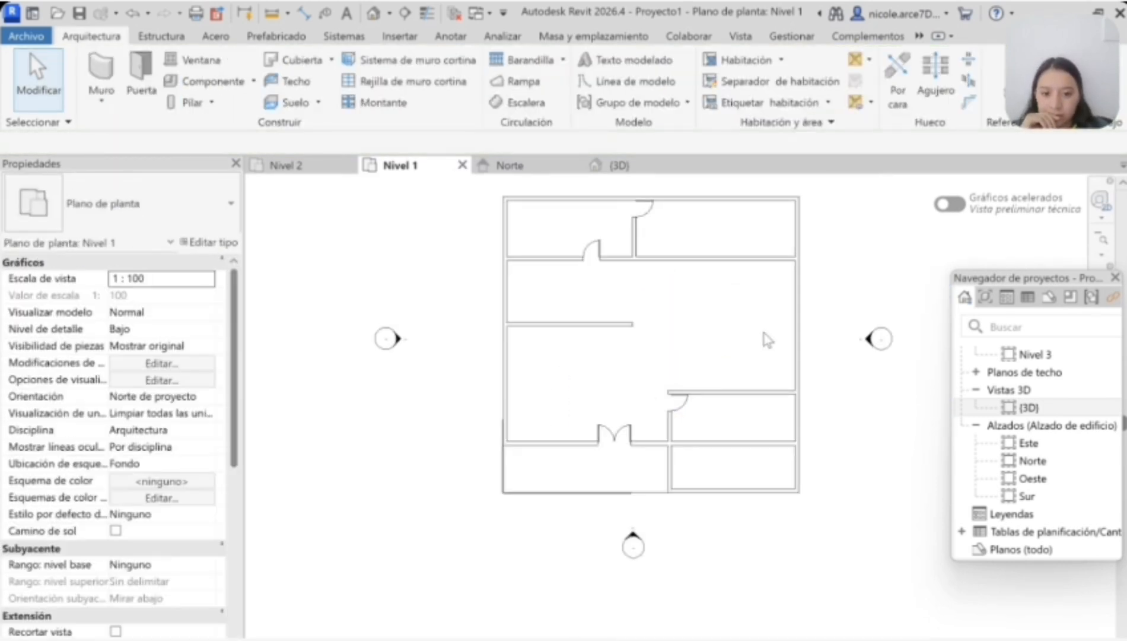
Step: Move the small east room's north wall back north and shorten the room's west wall from its south end
scroll(737, 507, "up", 4)
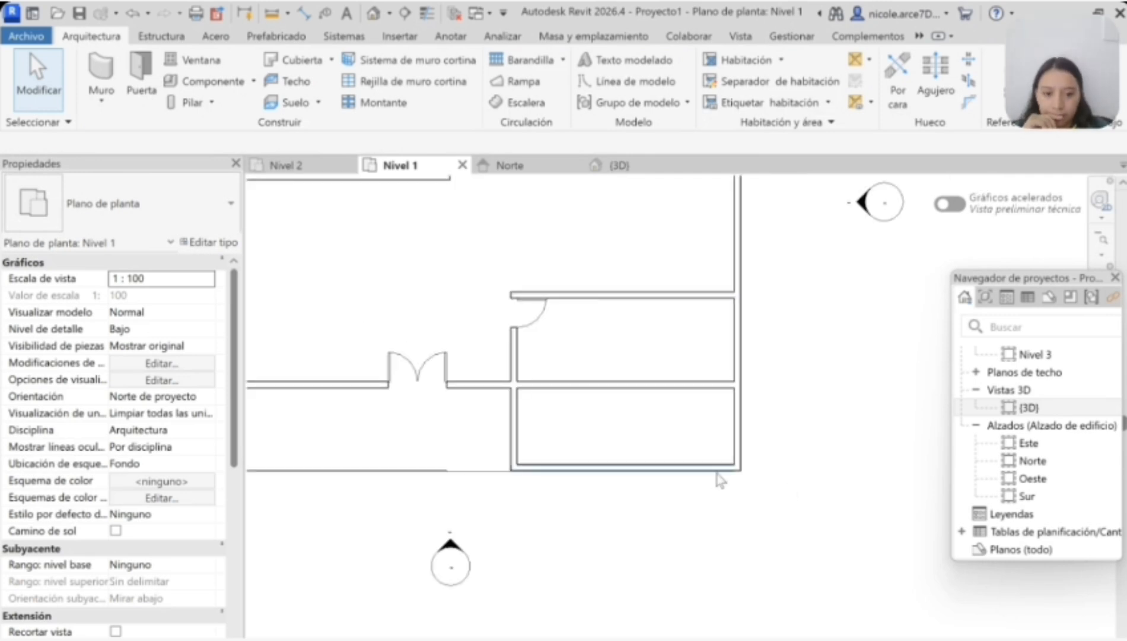
scroll(718, 478, "down", 2)
left_click_drag(663, 356, 661, 300)
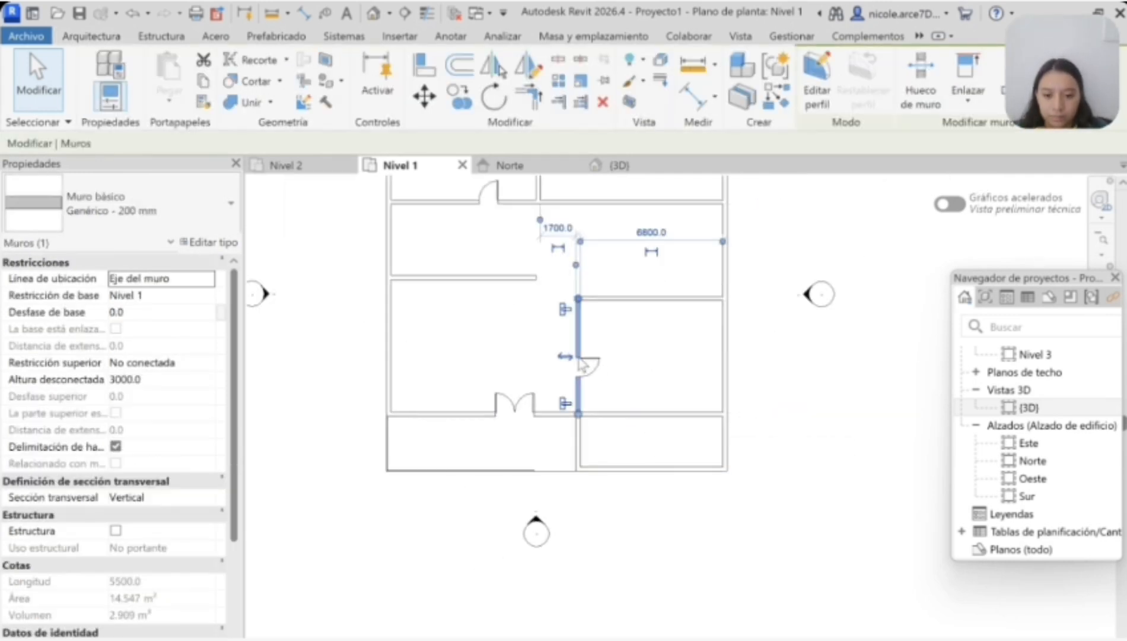
scroll(579, 358, "up", 2)
left_click(612, 371)
left_click_drag(578, 458, 599, 295)
scroll(635, 368, "down", 2)
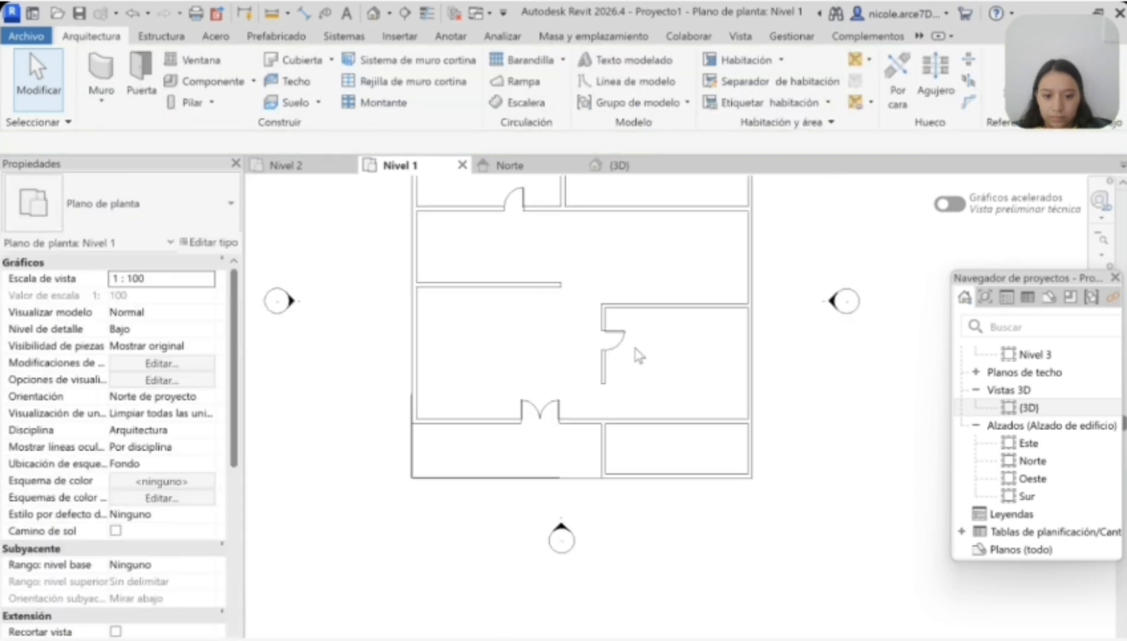
Step: Move the door to the north end of the west wall and shorten the wall to end just south of the door
scroll(611, 324, "up", 4)
left_click(611, 350)
left_click_drag(612, 348, 611, 275)
left_click(664, 421)
scroll(697, 386, "down", 2)
left_click(635, 441)
left_click_drag(635, 458, 635, 395)
left_click(664, 448)
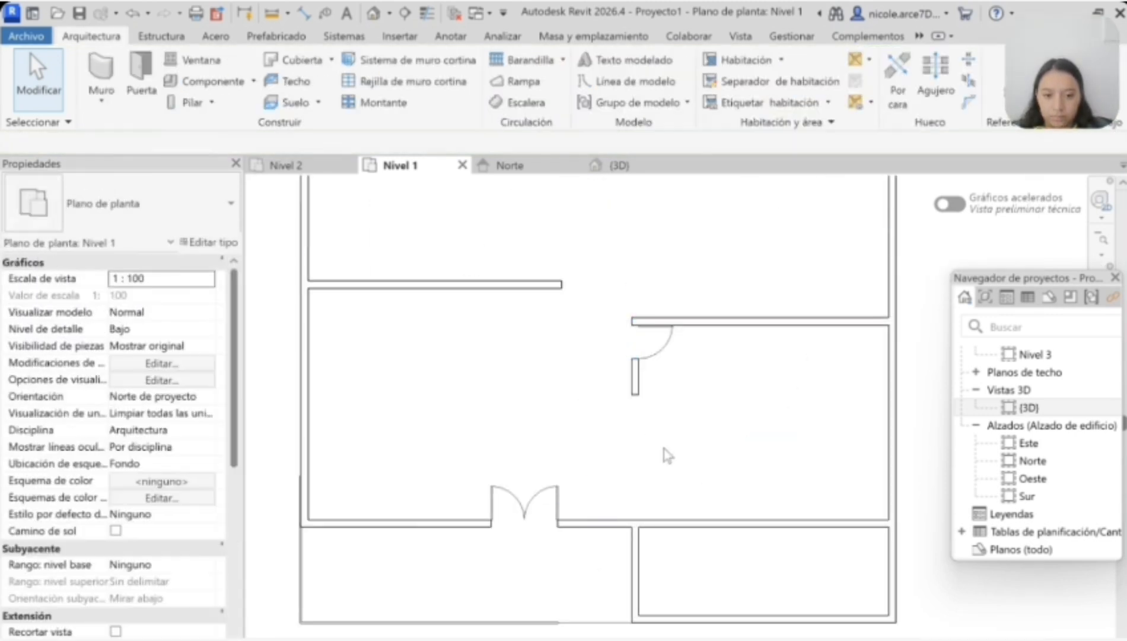
Step: Draw a Genérico 200 mm wall, 8000 mm high, from the short west wall's south end east to the exterior wall
key("w")
key("a")
scroll(634, 396, "up", 4)
left_click(634, 395)
scroll(771, 397, "down", 1)
middle_click_drag(913, 396, 635, 400)
left_click(750, 403)
scroll(668, 472, "down", 2)
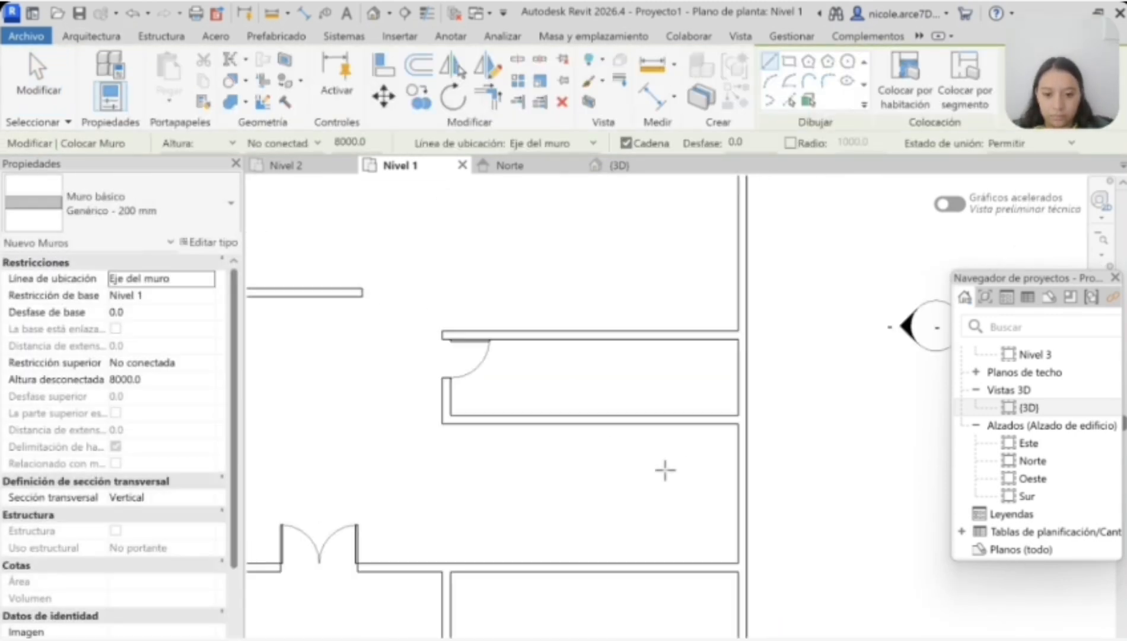
scroll(594, 455, "down", 2)
key("Escape")
Step: Shorten the front wall's east end back to the terrace's east wall, merging the two southeast rooms
left_click(529, 511)
left_click_drag(668, 510, 521, 510)
left_click(475, 442)
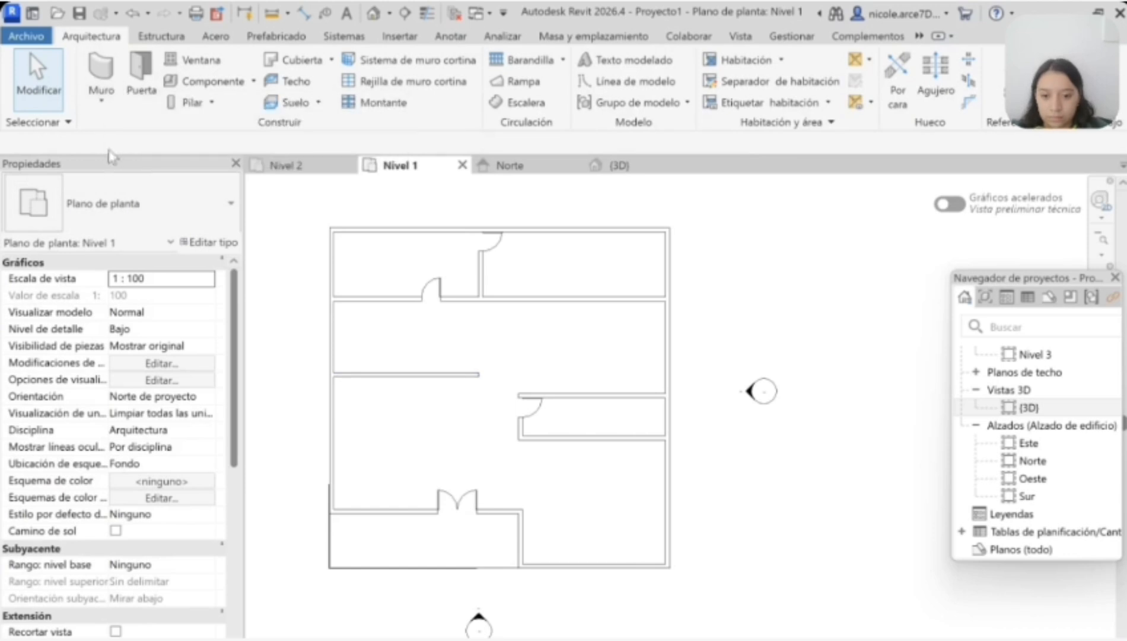
Step: Move the new partition wall south to enlarge the small east room
key("w")
key("a")
key("Escape")
key("Escape")
left_click(596, 453)
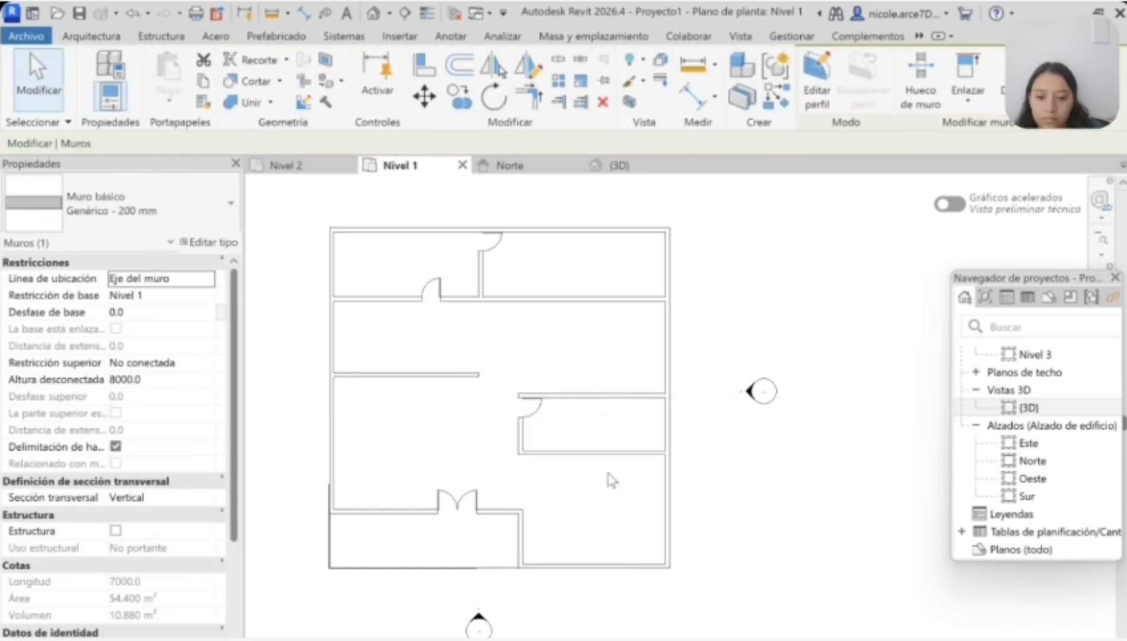
scroll(602, 468, "up", 3)
left_click_drag(604, 438, 604, 460)
Step: Draw a wall from the front wall's east corner north to the small east room's southwest corner
key("w")
key("a")
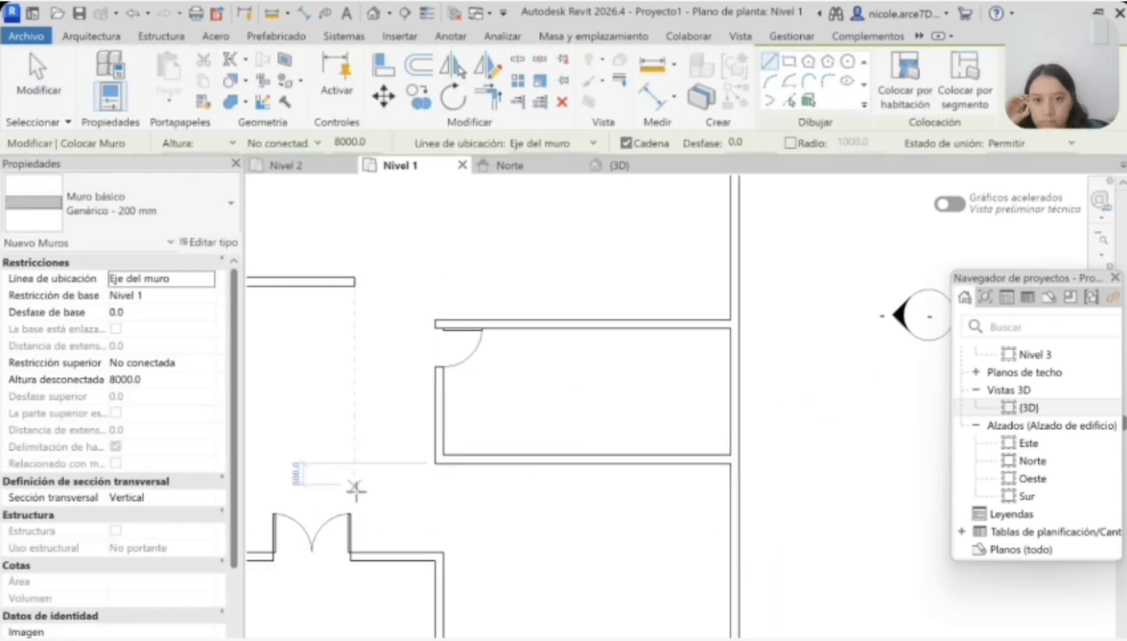
left_click(439, 555)
left_click(439, 461)
scroll(468, 490, "down", 1)
Step: Place a Simple-A ras door at the north end of the southeast room's new west wall and flip its swing
left_click(91, 36)
left_click(141, 77)
scroll(458, 486, "up", 2)
left_click(449, 482)
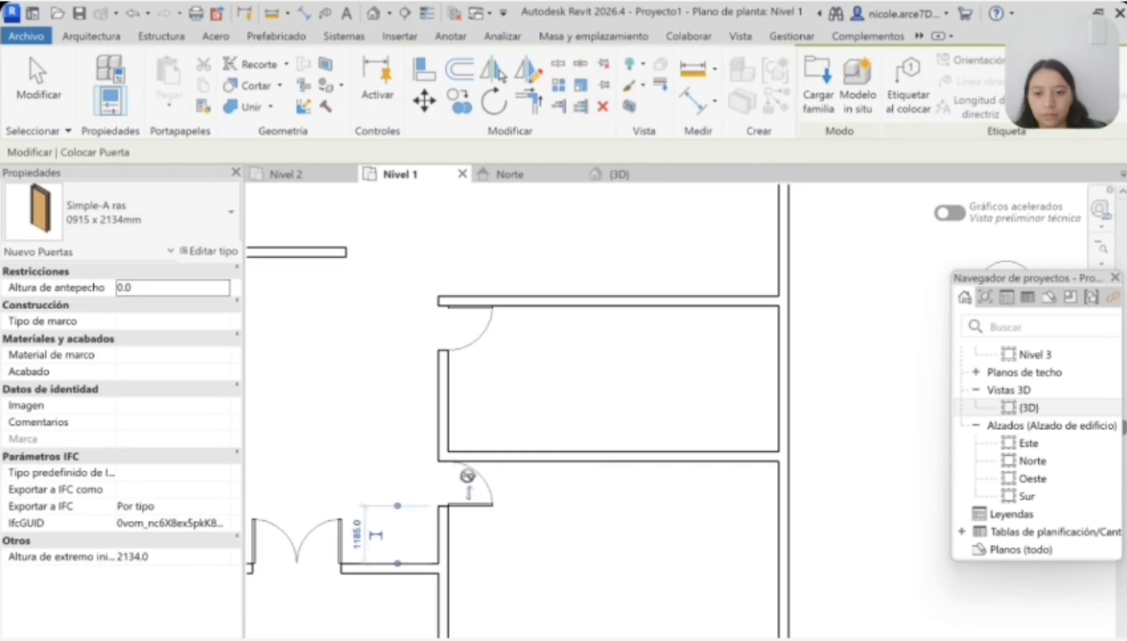
key("Escape")
key("Escape")
left_click(465, 495)
left_click(467, 467)
Step: Move the small east room's door to the south end of its west wall and flip its swing
scroll(468, 453, "down", 5)
left_click(465, 419)
scroll(465, 418, "up", 5)
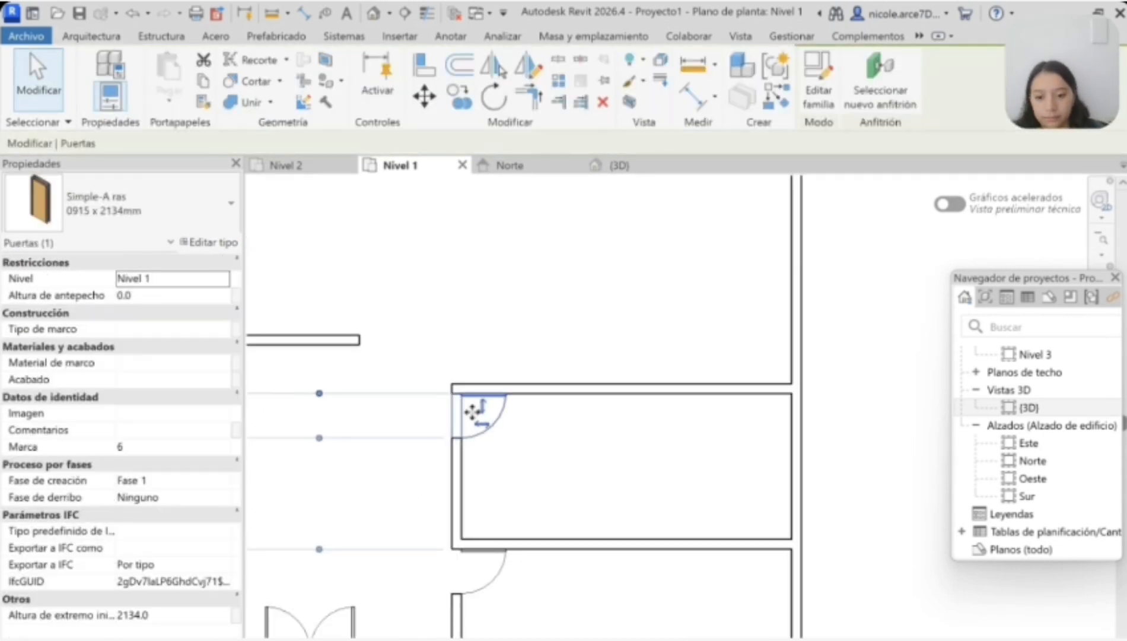
left_click_drag(473, 413, 481, 511)
key("Escape")
left_click(478, 514)
key("Escape")
scroll(480, 522, "down", 4)
scroll(523, 503, "down", 2)
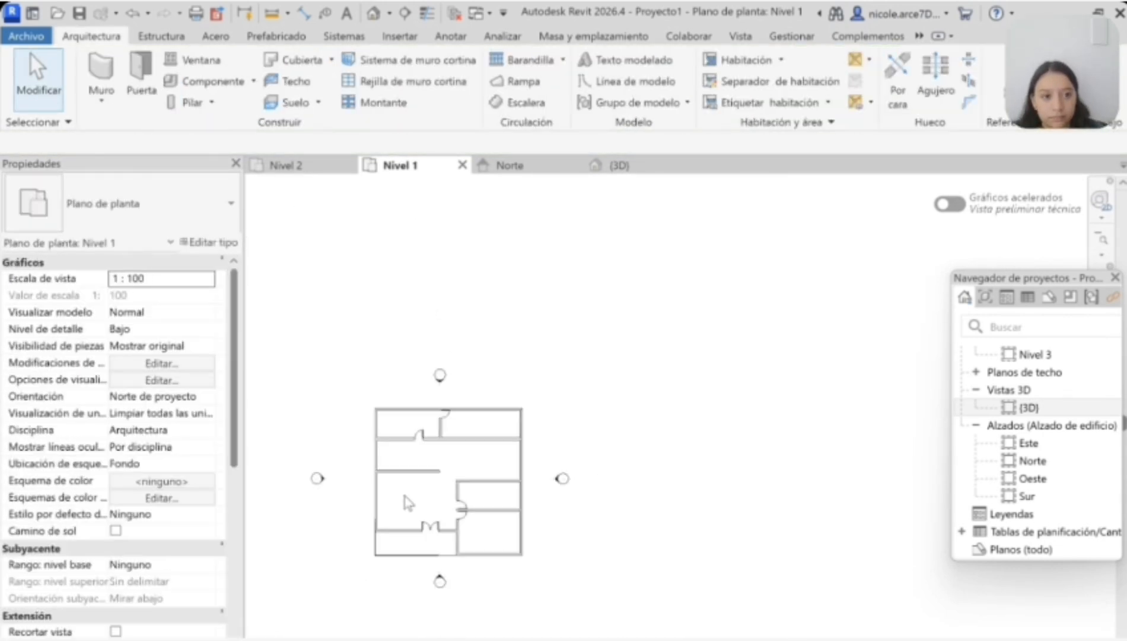
Step: Place an L-shaped winder stair run, 1000 mm wide, from Nivel 1 to Nivel 2 beside the west wall
left_click(522, 102)
scroll(450, 507, "up", 4)
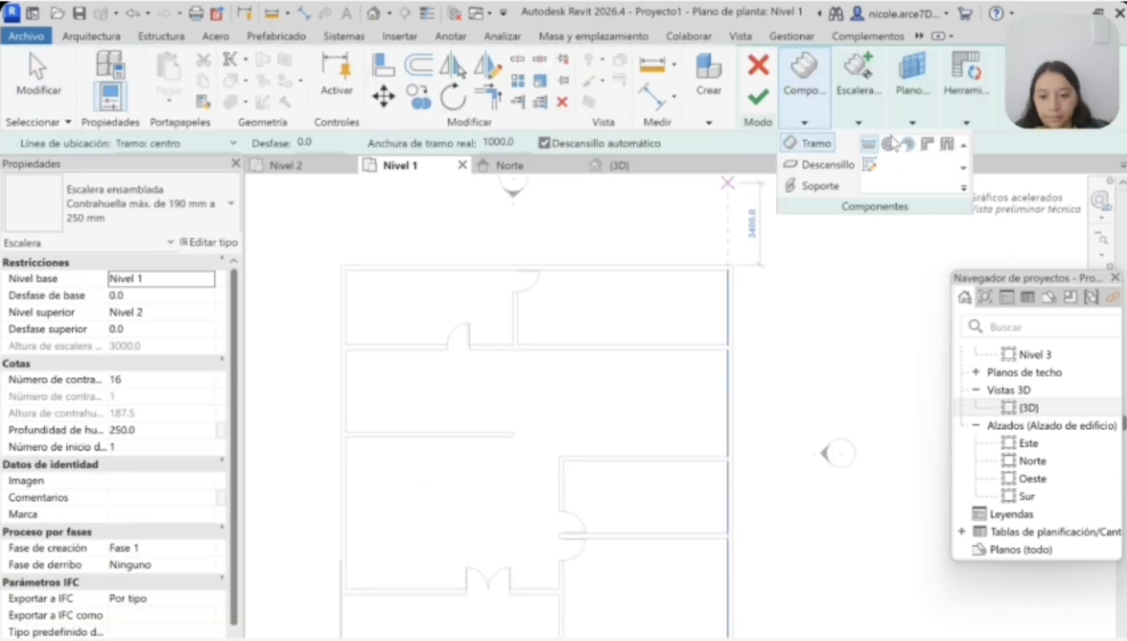
left_click(928, 148)
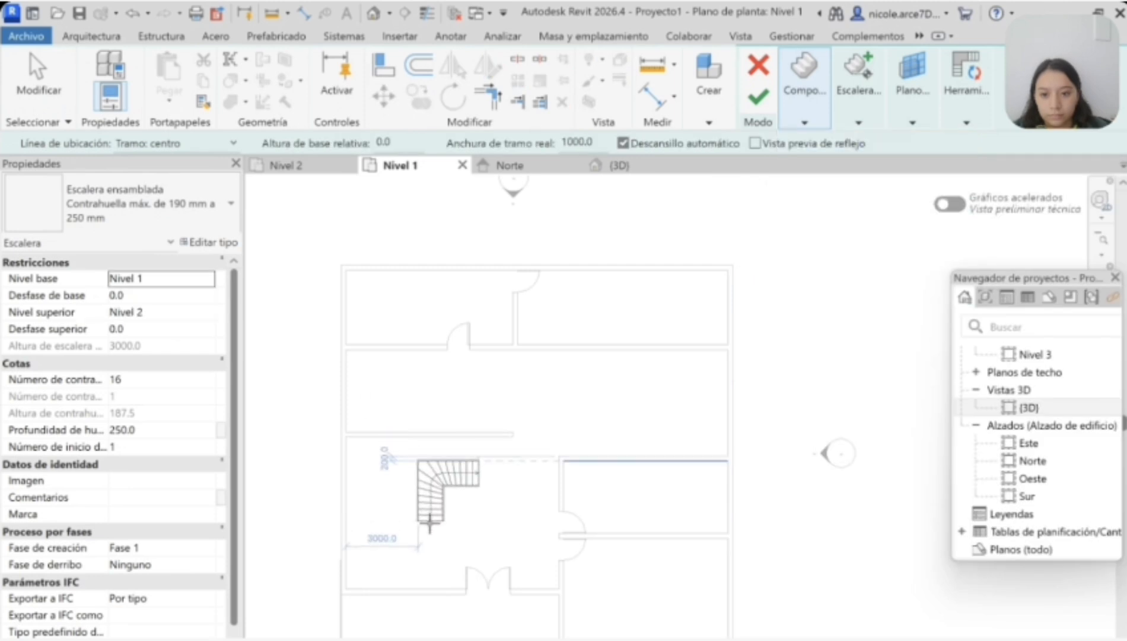
scroll(444, 511, "up", 2)
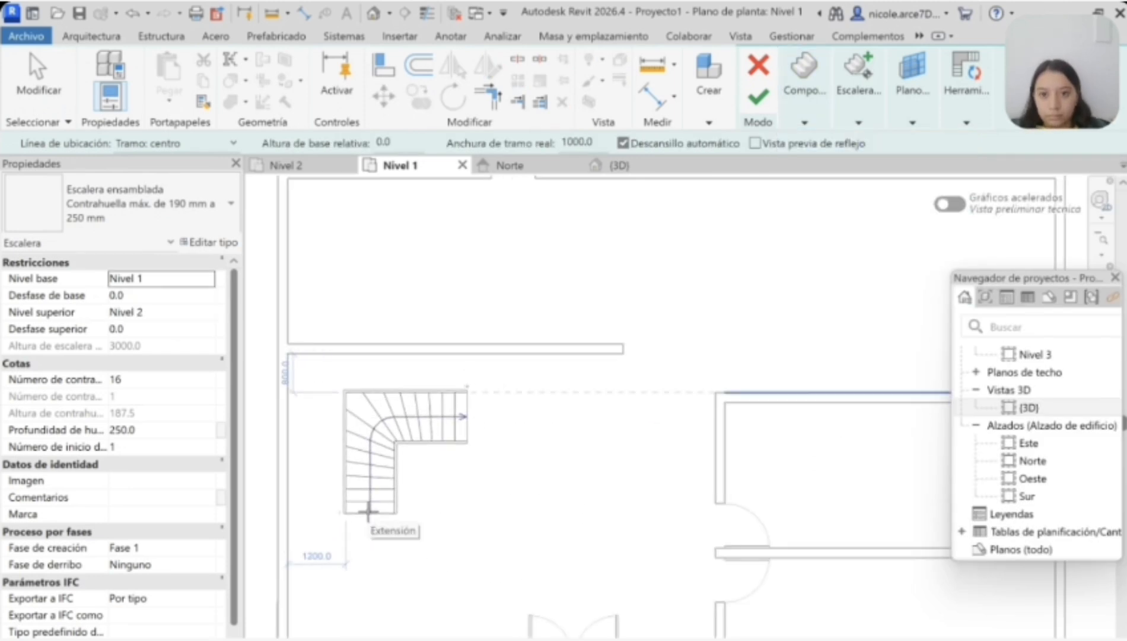
scroll(319, 481, "up", 2)
left_click(321, 484)
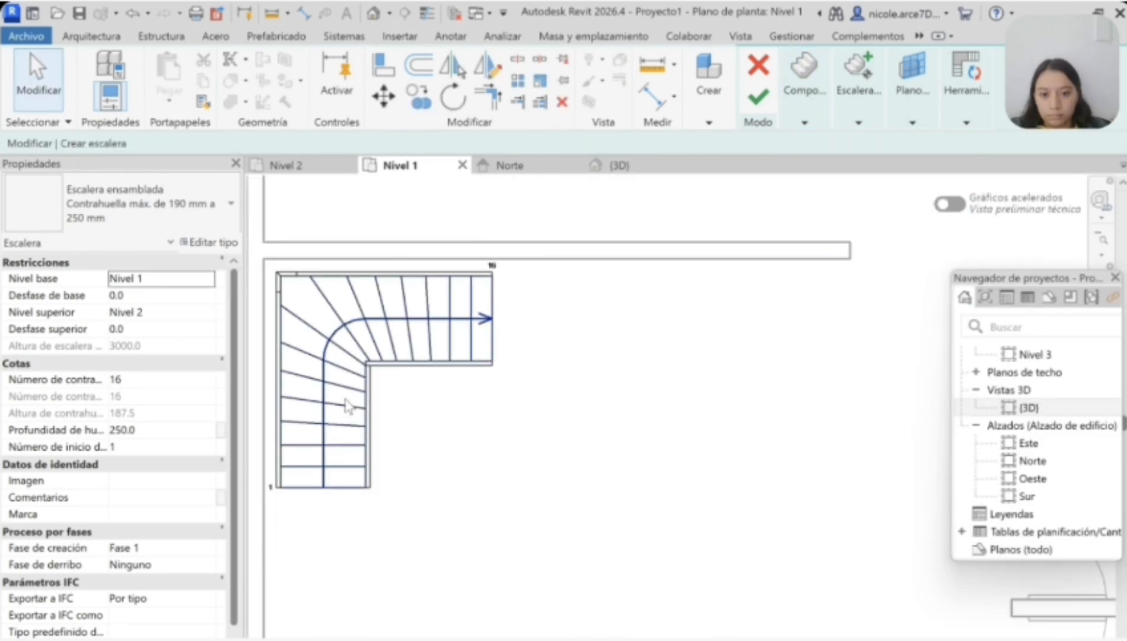
Step: Try to reshape the stair run by widening it to 1385.4 mm, and undo the changes
left_click(350, 356)
left_click_drag(484, 324, 429, 389)
key("ctrl+z")
left_click_drag(397, 264, 396, 247)
key("Escape")
left_click(357, 322)
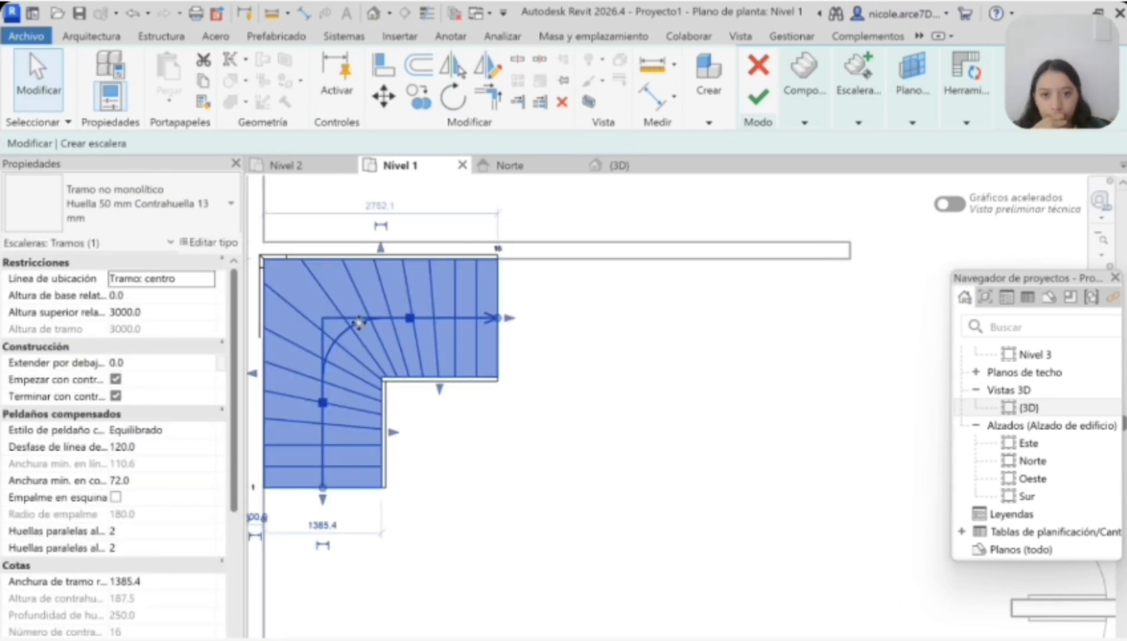
key("ctrl+z")
key("ctrl+z")
Step: Rotate the stair run 90 degrees counterclockwise and move it to 1200 mm from the west wall
left_click(389, 329)
left_click(453, 97)
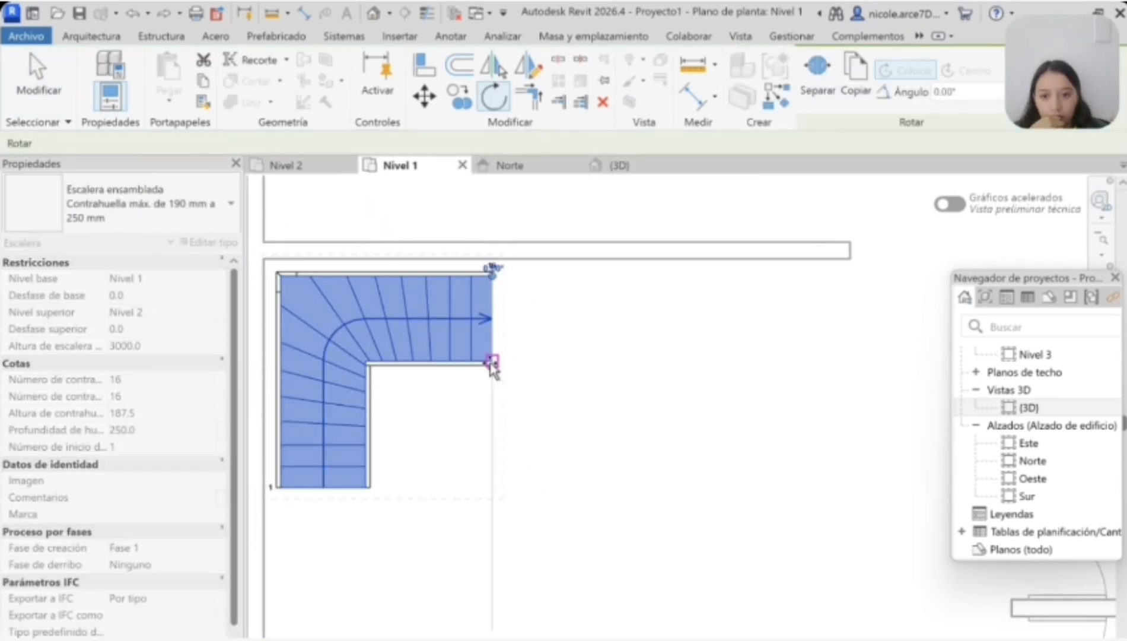
left_click(642, 279)
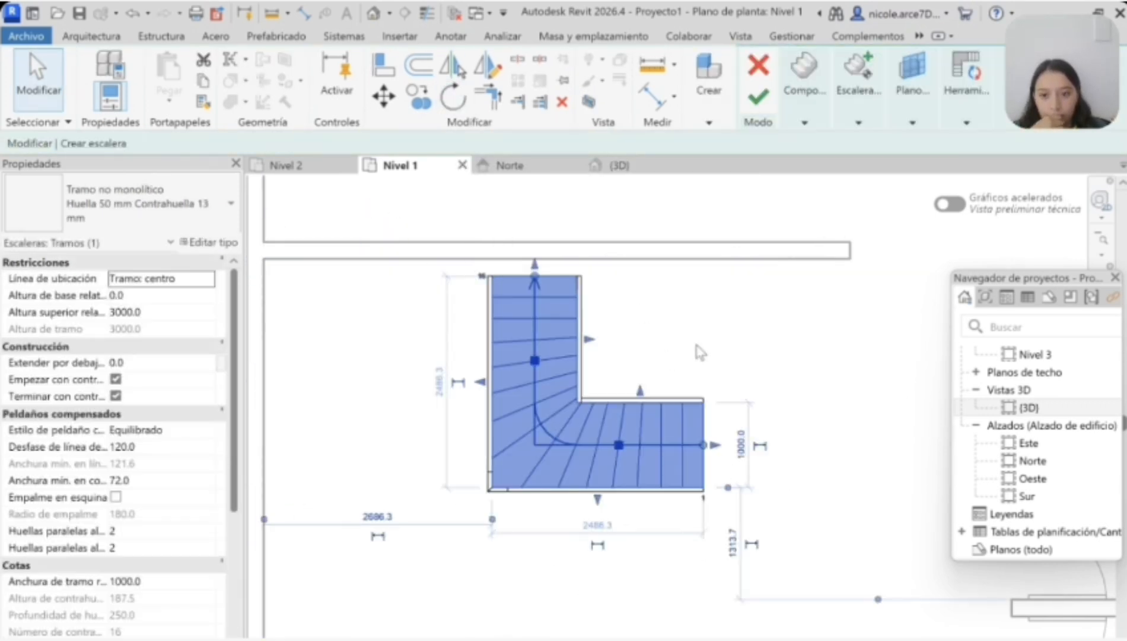
left_click(761, 362)
left_click(632, 481)
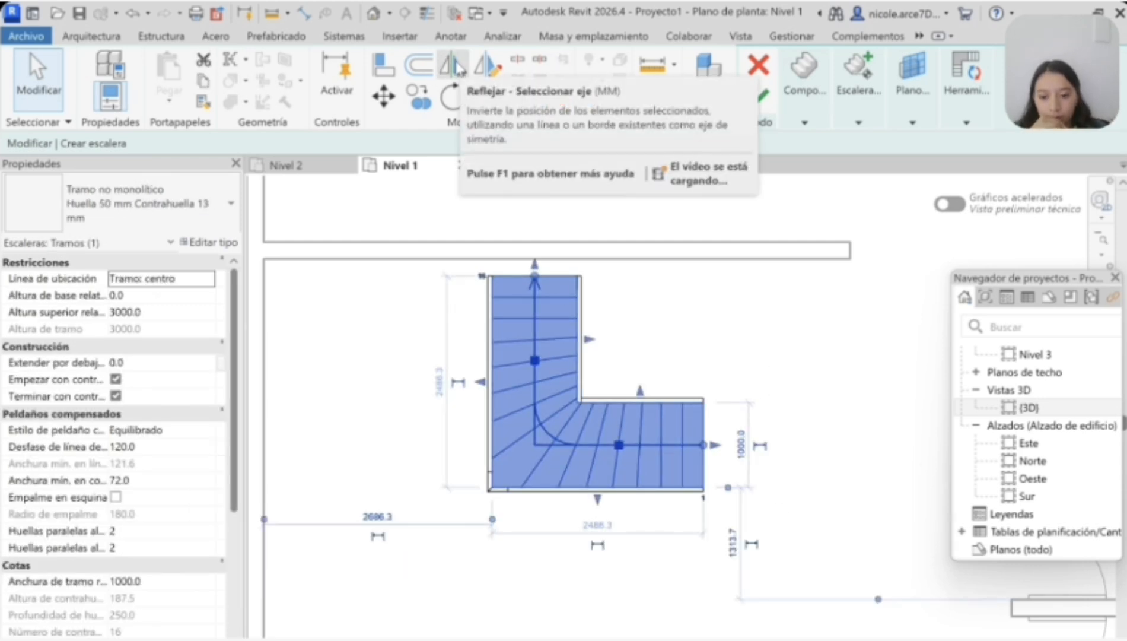
left_click(584, 455)
left_click_drag(575, 449, 443, 440)
Step: Mirror the stair run about its west edge and delete the mirrored copy
left_click(454, 66)
left_click(363, 290)
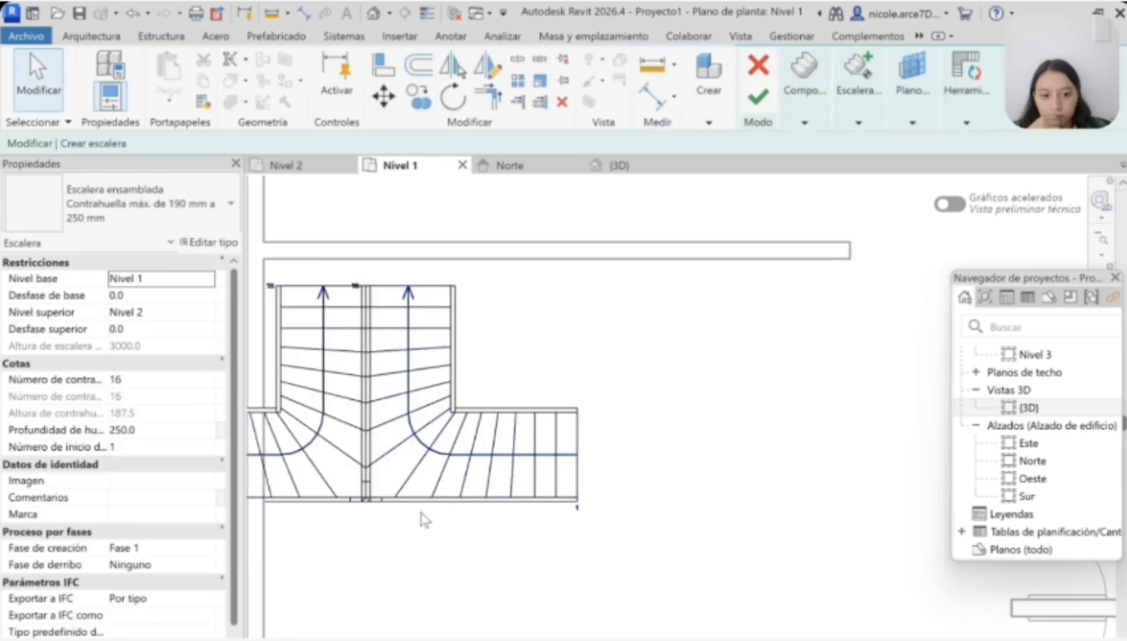
left_click(330, 440)
key("Delete")
Step: Mirror the stair run about its south edge and delete the original run
left_click(376, 430)
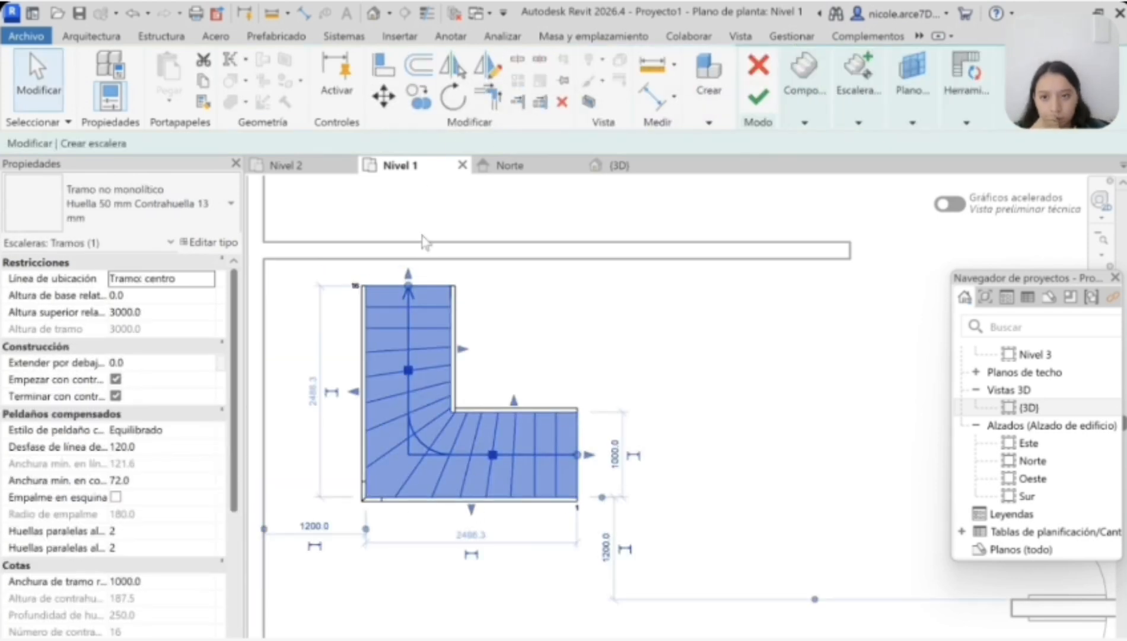
left_click(457, 501)
scroll(496, 484, "down", 2)
left_click(475, 468)
key("Delete")
Step: Move the mirrored stair run into the corner between the west wall and the partition wall to its north
left_click(453, 549)
left_click_drag(453, 548, 397, 404)
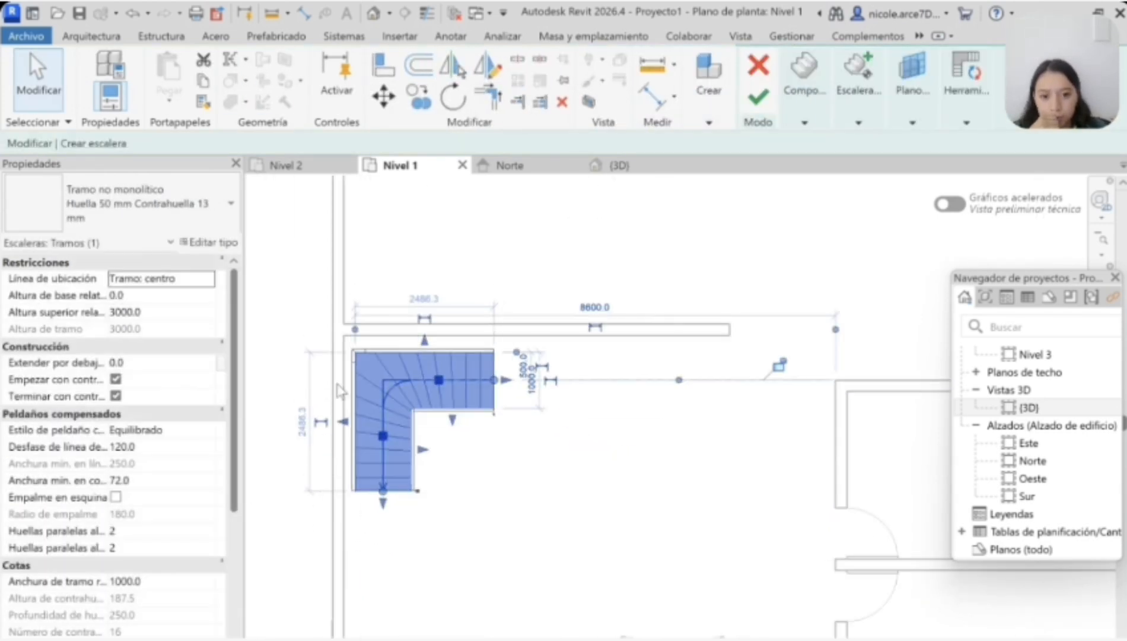
scroll(339, 391, "up", 3)
left_click(527, 462)
scroll(528, 463, "down", 5)
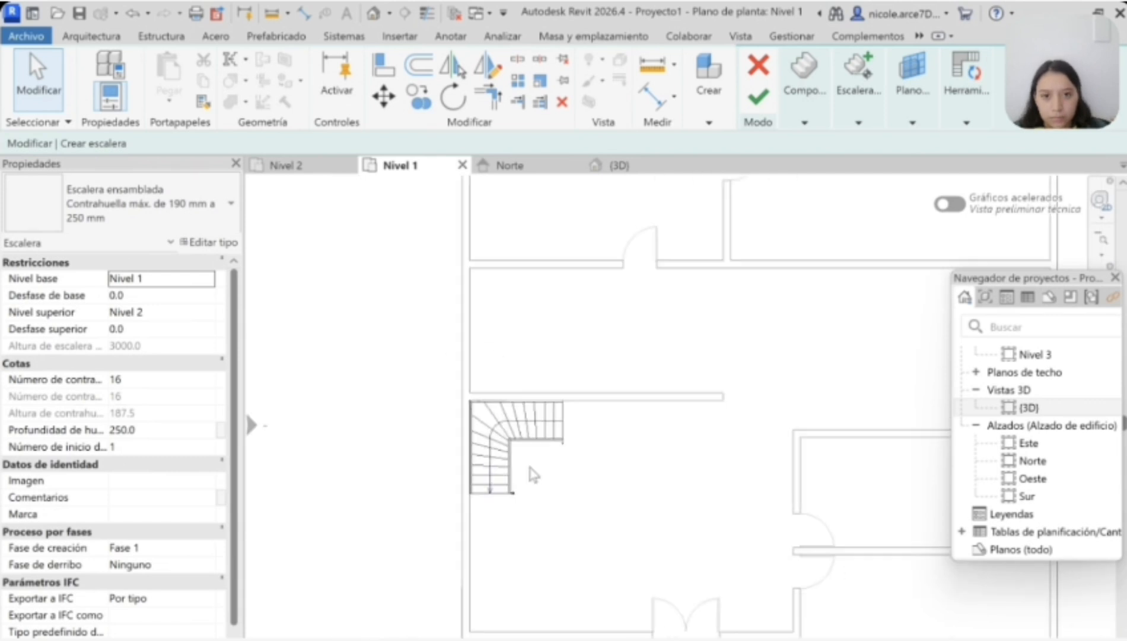
Step: Examine the stair in the 3D view and the Norte elevation, and finish the stair
left_click(621, 166)
scroll(733, 450, "up", 5)
scroll(786, 548, "down", 4)
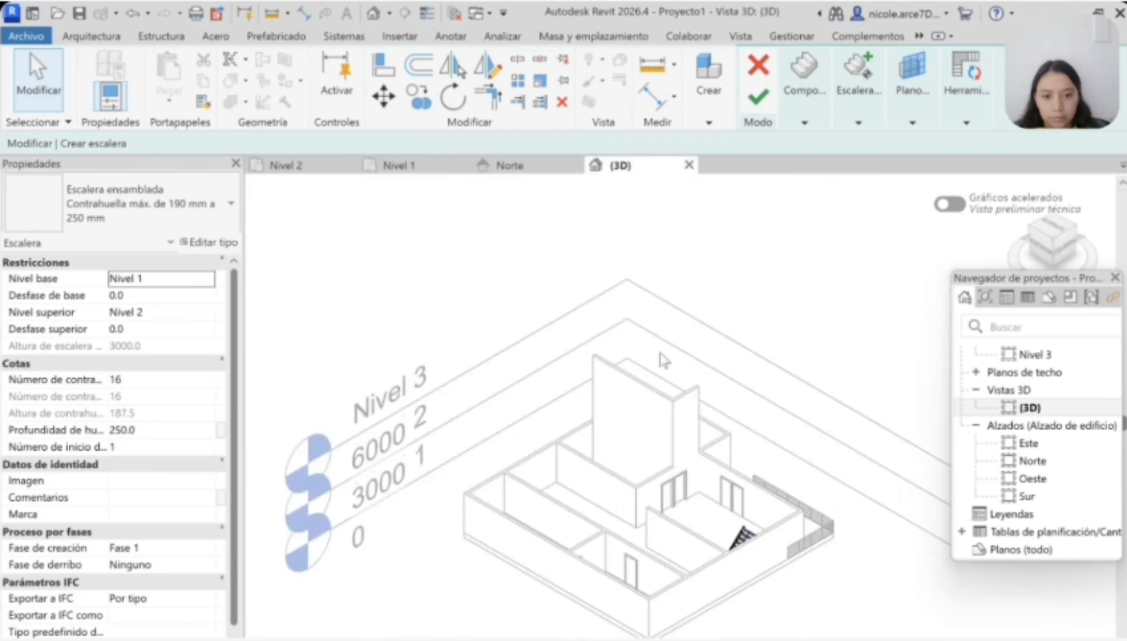
left_click(398, 168)
left_click(620, 166)
left_click(403, 167)
left_click(512, 167)
scroll(459, 378, "up", 2)
scroll(540, 389, "down", 3)
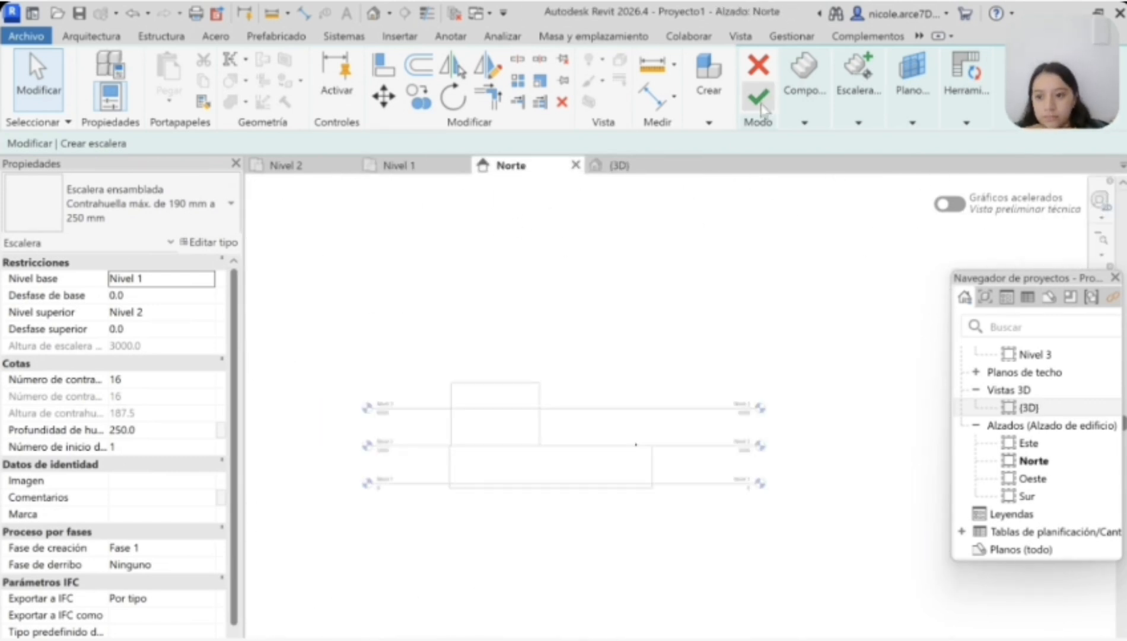
left_click(761, 103)
Step: Lower the tops of the tall interior walls to Nivel 2 in the Norte elevation, giving a 3000 mm height
scroll(491, 398, "up", 2)
left_click(490, 386)
left_click_drag(496, 363, 496, 477)
left_click(574, 416)
left_click_drag(574, 363, 573, 478)
scroll(738, 479, "up", 2)
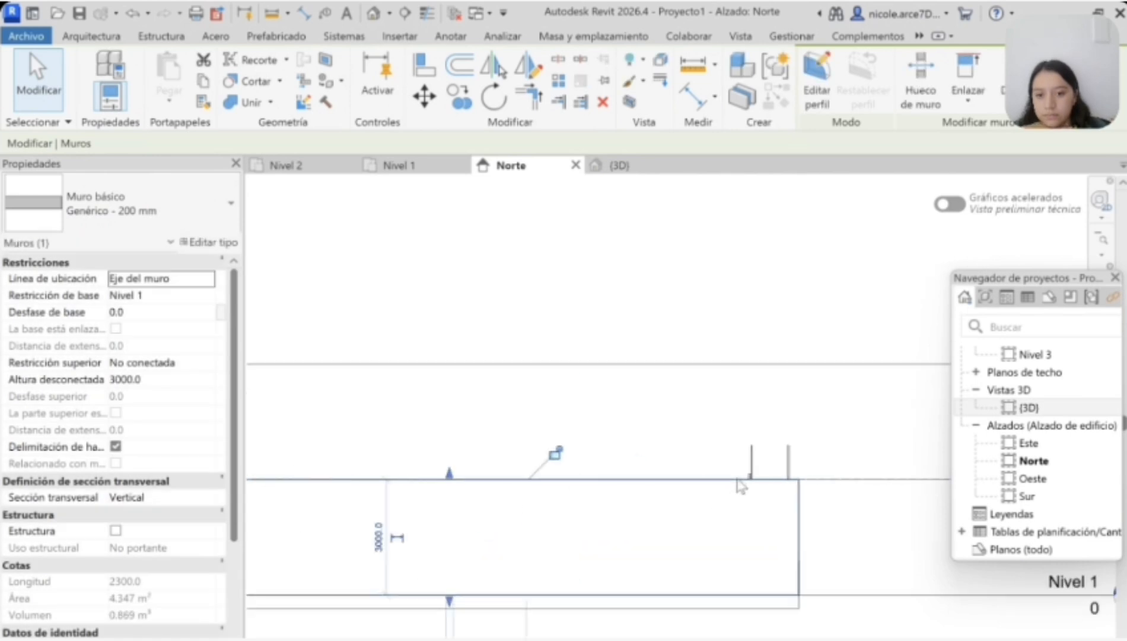
scroll(706, 467, "down", 2)
left_click(449, 305)
Step: Check the lowered walls in the 3D view and return to the Nivel 1 floor plan
left_click(621, 165)
scroll(665, 522, "up", 3)
scroll(811, 541, "down", 2)
left_click(400, 166)
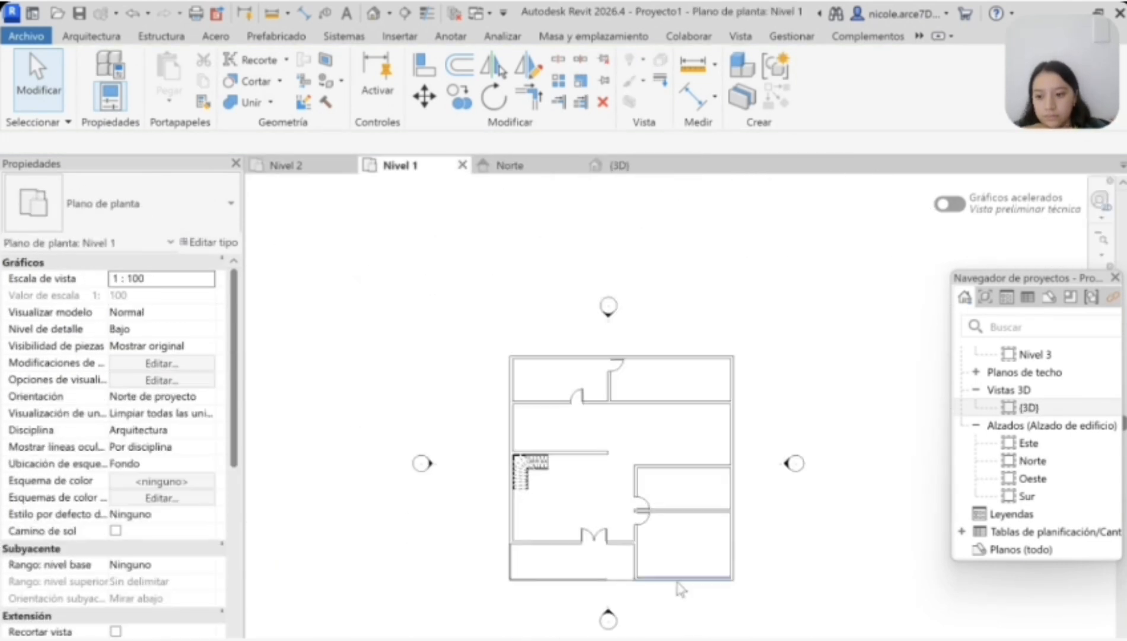
Step: Start placing windows of the Fijo 0915 x 1830mm type and widen that type to about 2 m
scroll(681, 589, "up", 2)
left_click(91, 36)
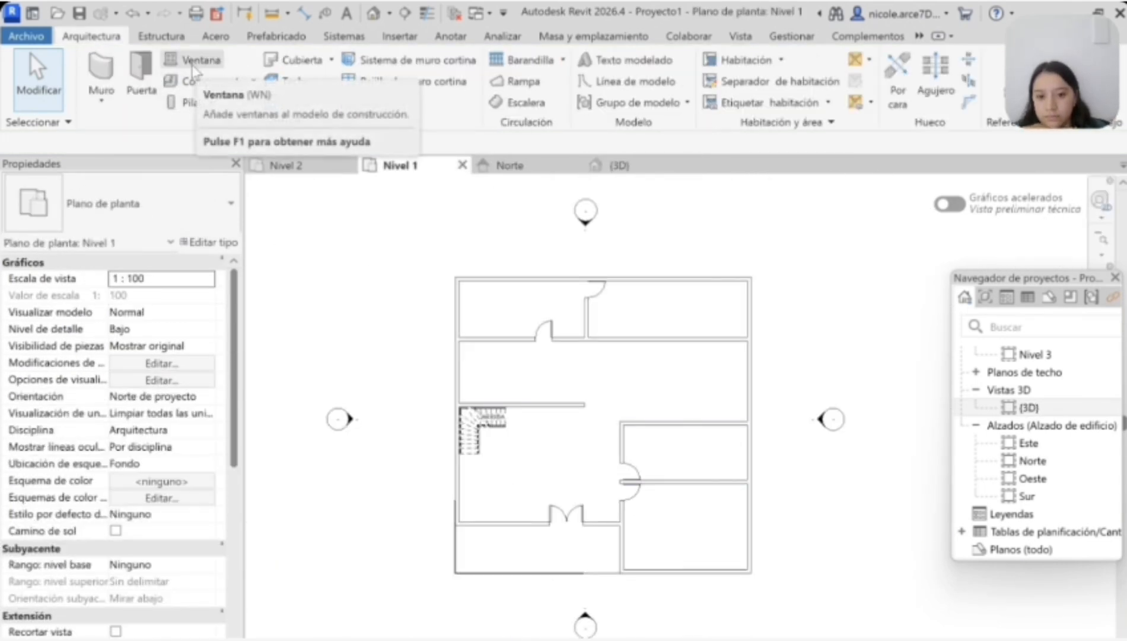
left_click(157, 64)
left_click(201, 217)
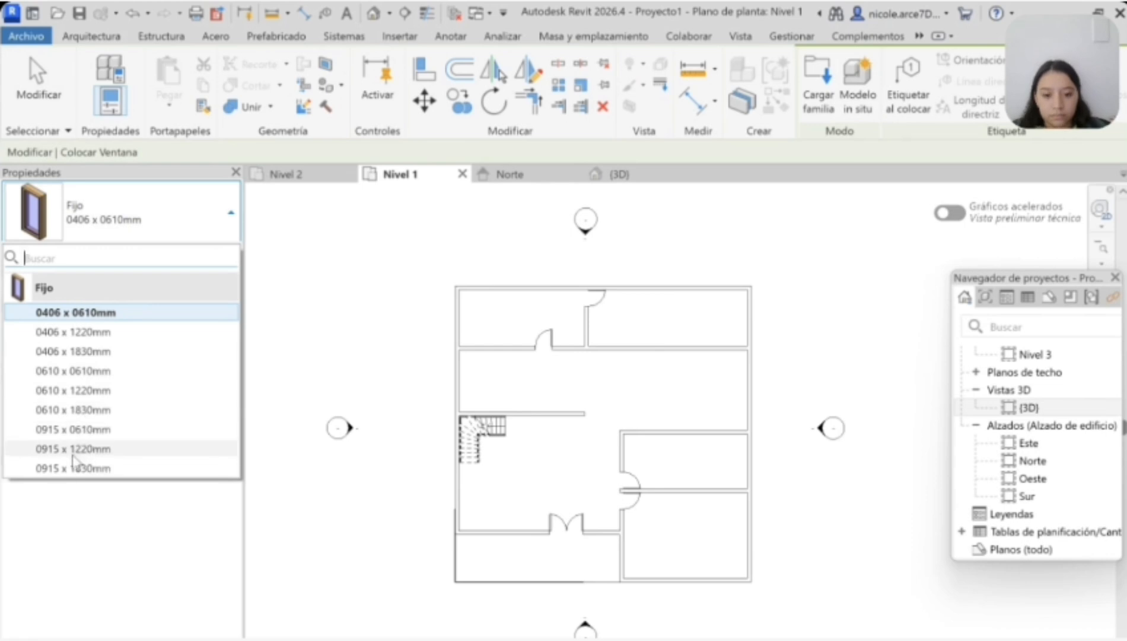
left_click(73, 468)
left_click(202, 217)
left_click(141, 430)
scroll(510, 303, "up", 3)
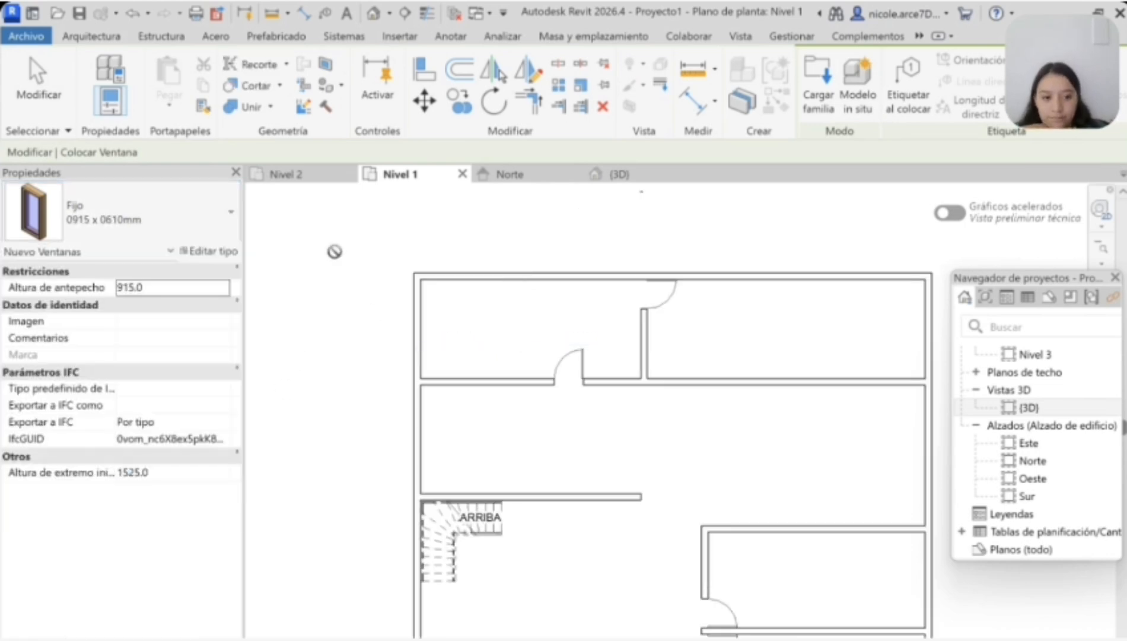
left_click(201, 217)
left_click(100, 534)
scroll(572, 253, "down", 3)
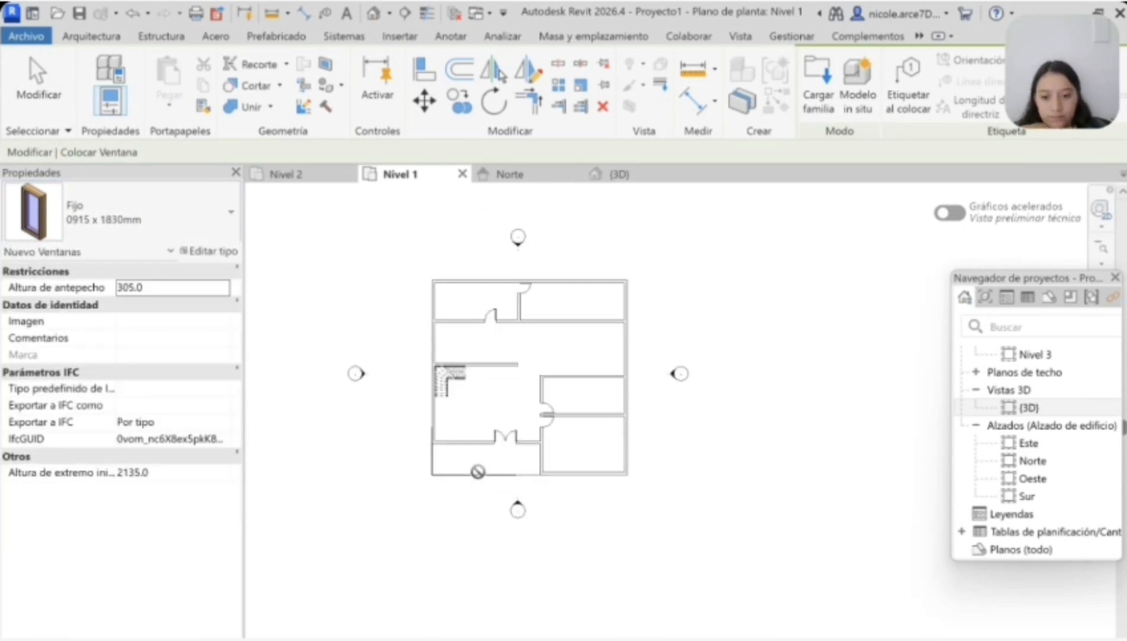
left_click(209, 250)
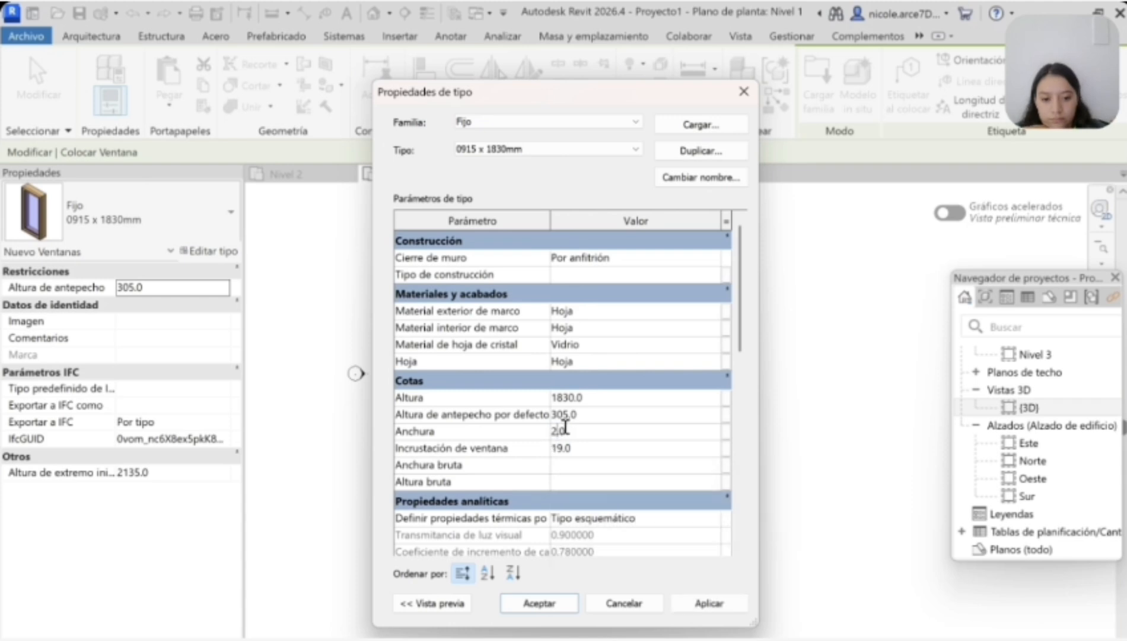
left_click(623, 603)
Step: Place a 0915 x 1830mm window in the living room's west wall, south of the stair
scroll(465, 277, "up", 3)
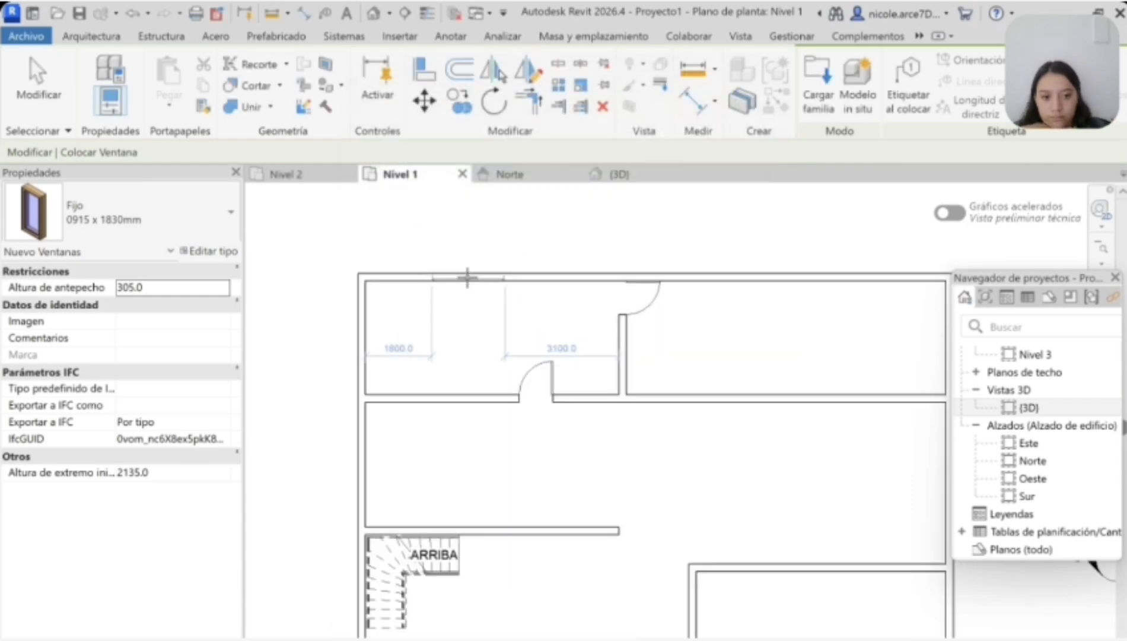
scroll(465, 276, "down", 3)
scroll(875, 466, "up", 3)
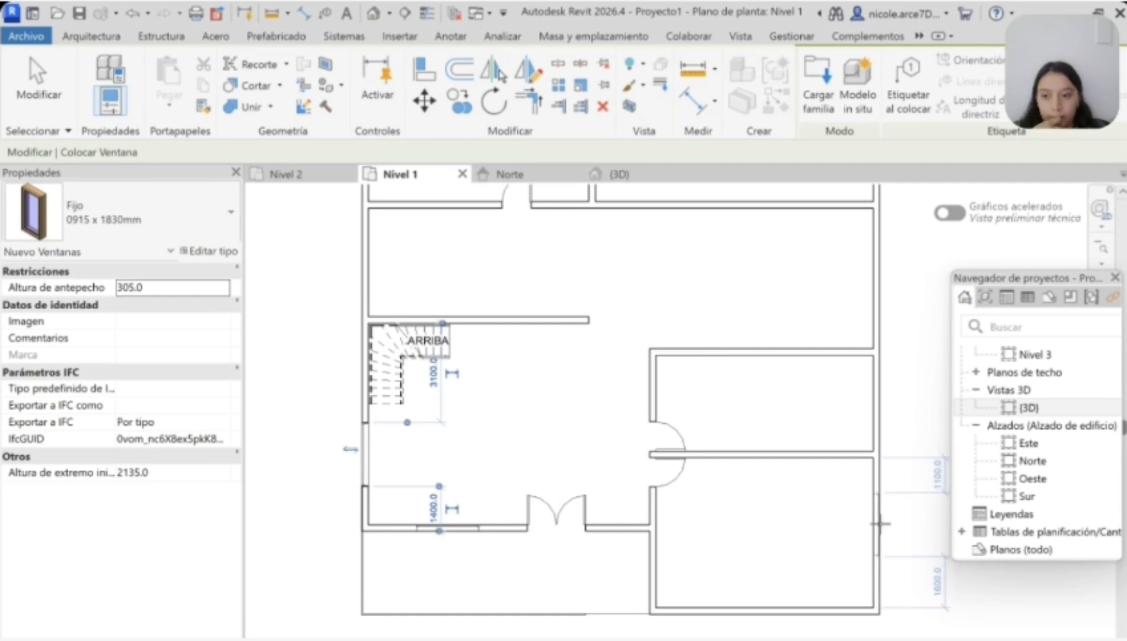
Step: Place a window centred in the west wall of the room just north of the stair
middle_click_drag(892, 639, 894, 608)
scroll(812, 567, "down", 4)
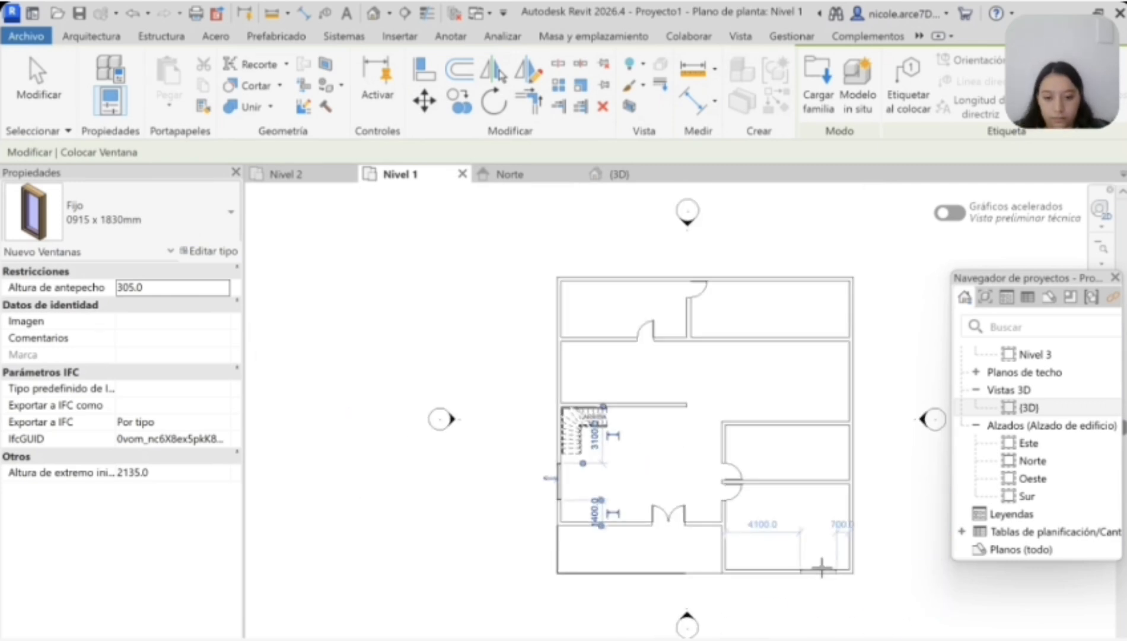
scroll(820, 568, "up", 2)
middle_click_drag(878, 565, 849, 545)
scroll(882, 191, "up", 1)
middle_click_drag(881, 191, 874, 310)
left_click(367, 426)
scroll(496, 436, "down", 3)
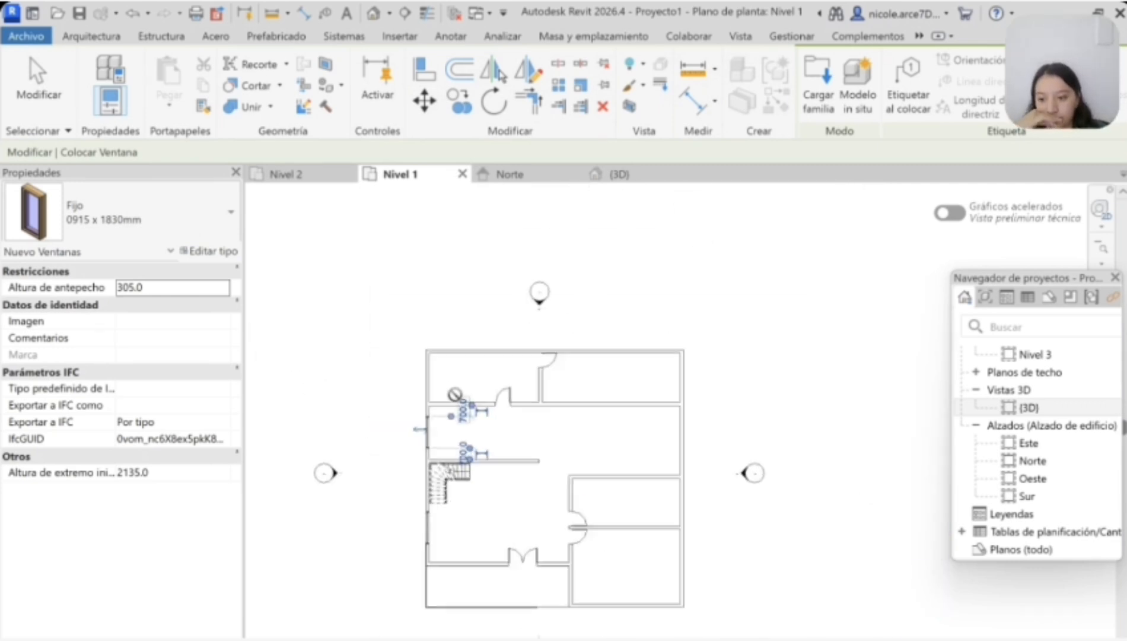
Step: Place one window in the interior wall below the northwest room and another centred in the middle room's east wall
scroll(456, 394, "up", 5)
left_click(477, 419)
scroll(598, 455, "down", 5)
scroll(771, 503, "up", 2)
left_click(772, 460)
Step: Place a Fijo 0610 x 1220mm window in the east wall of the smaller southeast room
scroll(774, 540, "up", 3)
left_click(128, 212)
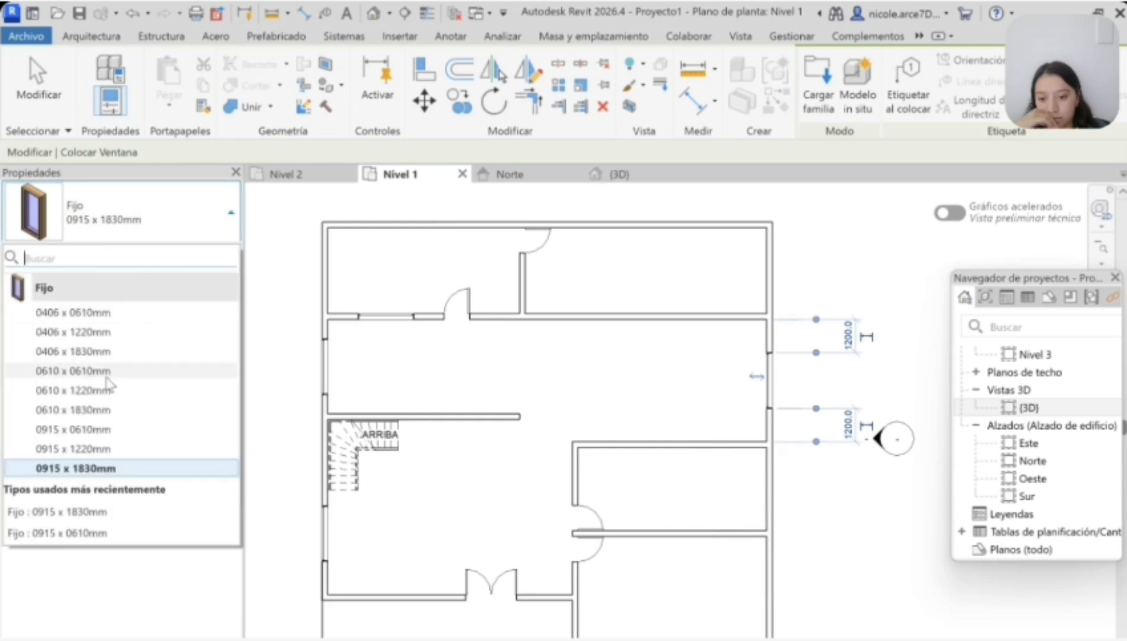
left_click(89, 313)
scroll(772, 484, "up", 4)
left_click(127, 212)
left_click(115, 353)
left_click(127, 212)
left_click(120, 399)
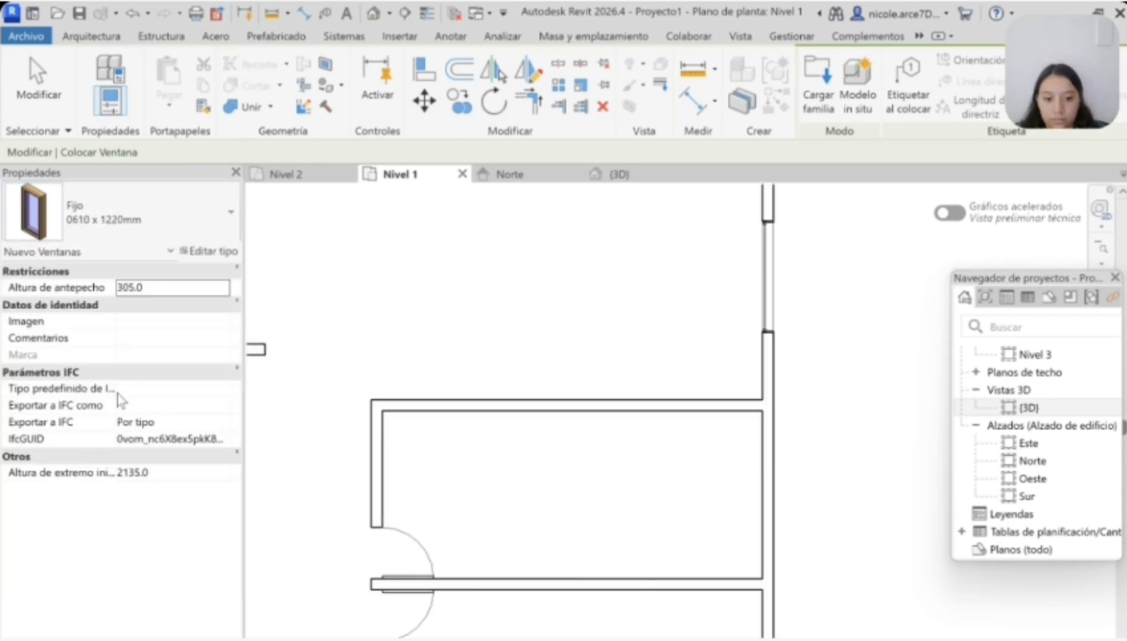
scroll(760, 463, "down", 5)
scroll(538, 496, "up", 3)
Step: Place two Fijo 0915 x 1830mm windows in the terrace wall west of the double door, and end window placement
left_click(127, 212)
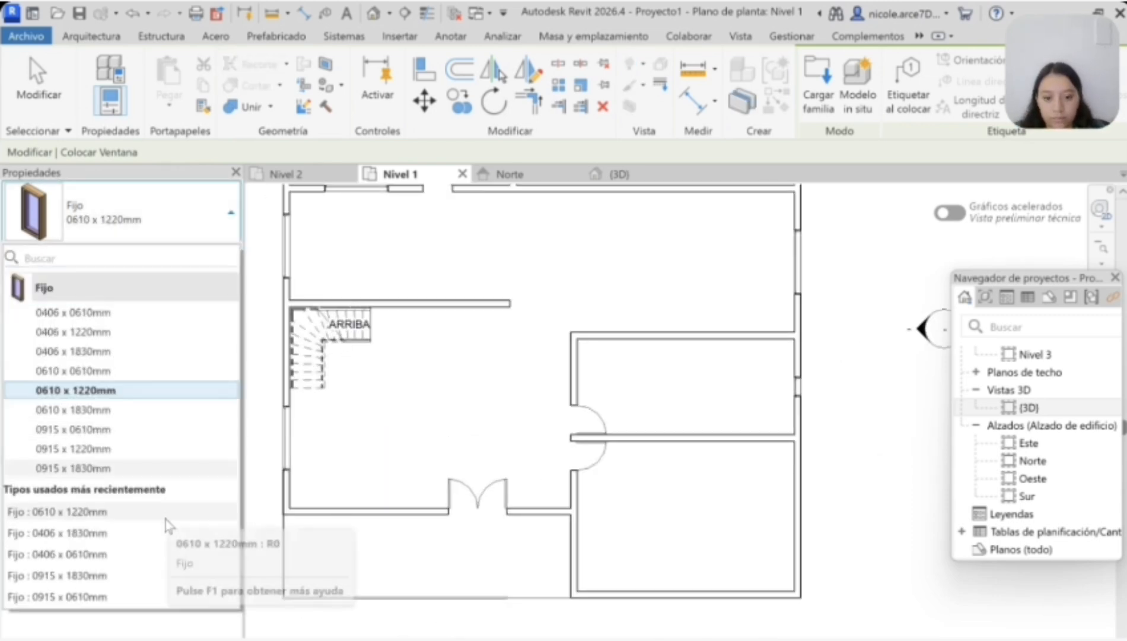
left_click(140, 575)
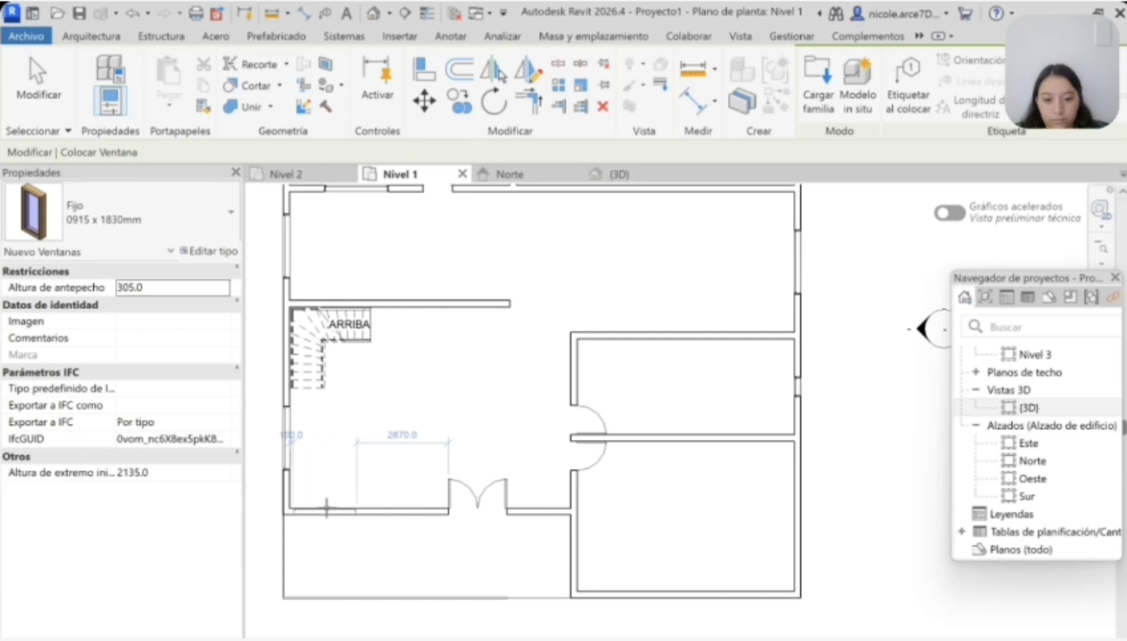
scroll(327, 507, "up", 3)
scroll(605, 495, "down", 5)
key("Escape")
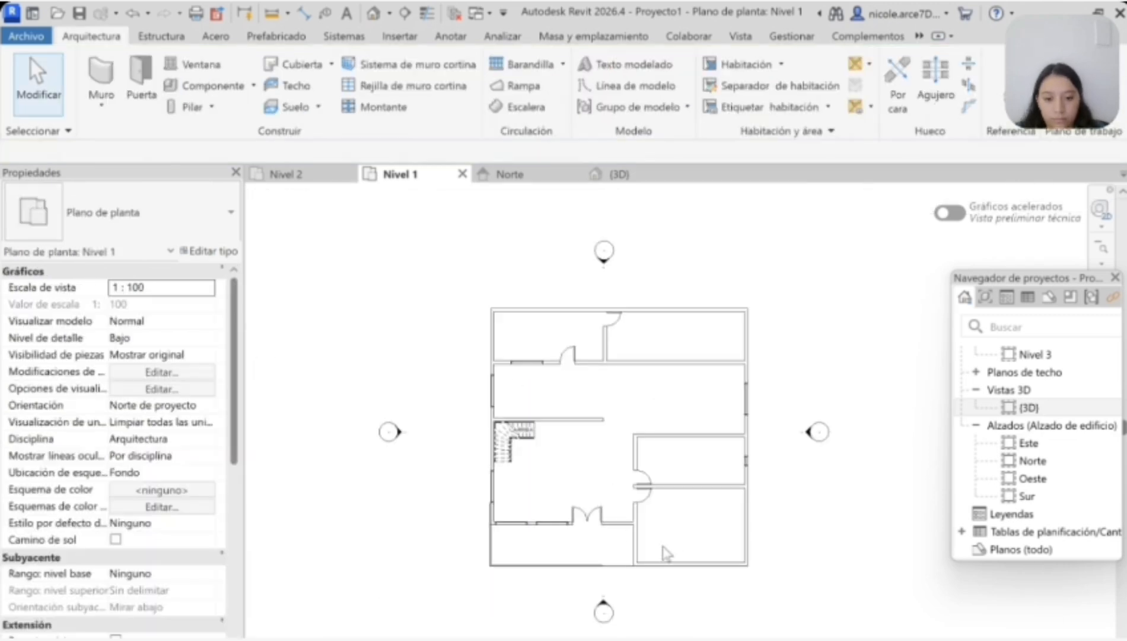
Step: Inspect the placed windows in the 3D view and return to the Nivel 1 floor plan
left_click(619, 173)
middle_click_drag(680, 515, 623, 204, "shift")
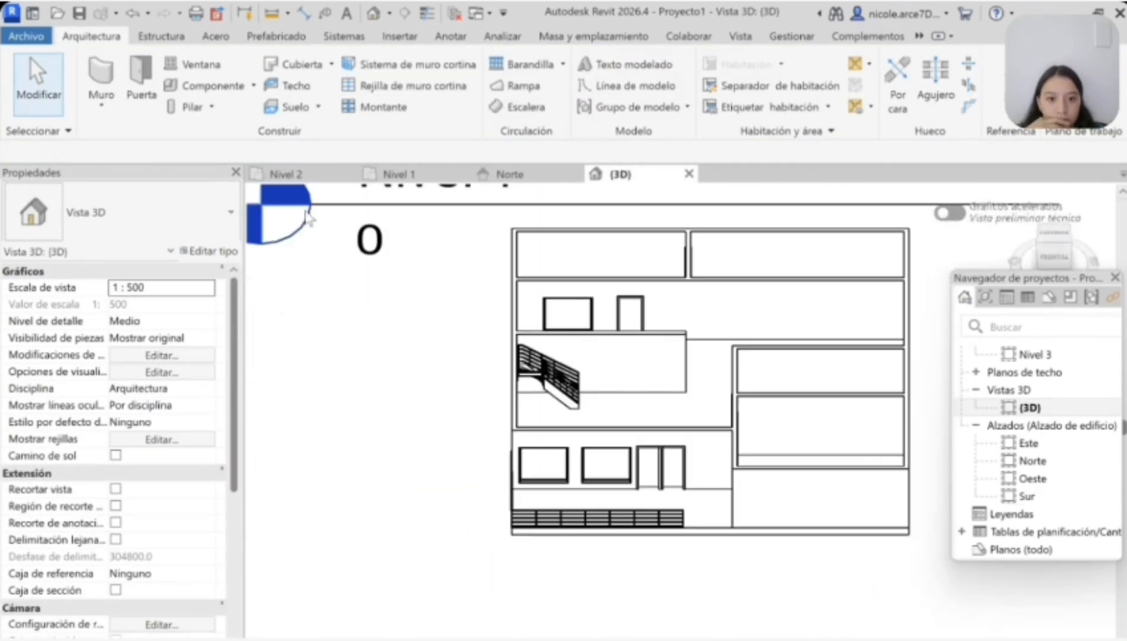
left_click(398, 174)
Step: Shift both leaves of the terrace double door about 1 m east, keeping them side by side
scroll(602, 451, "up", 5)
left_click(602, 444)
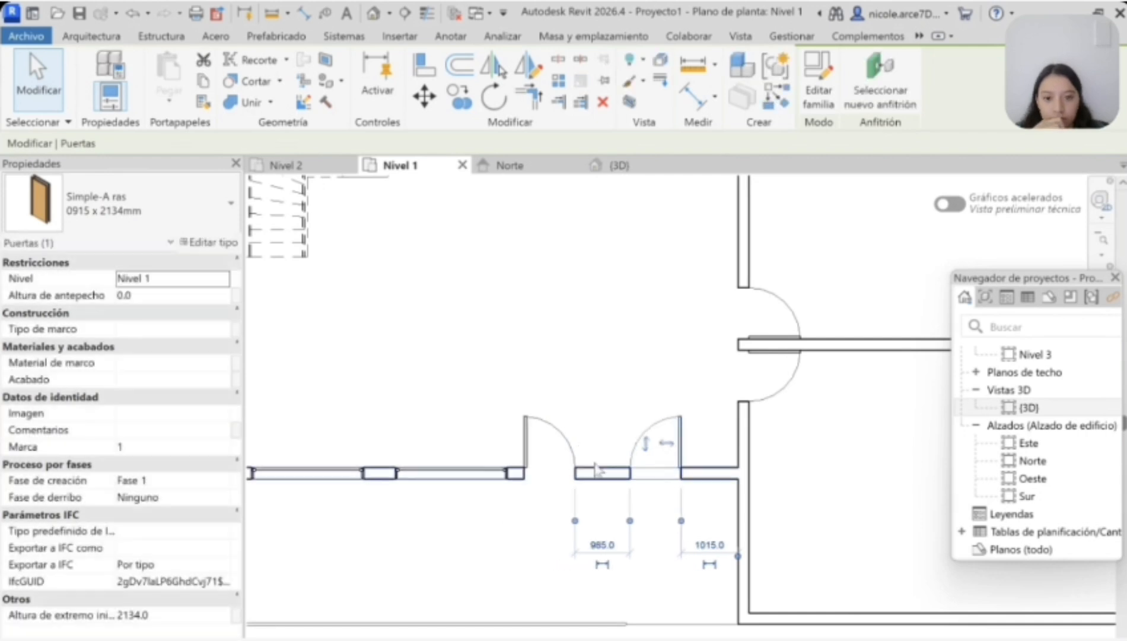
left_click(575, 461)
key("space")
key("Delete")
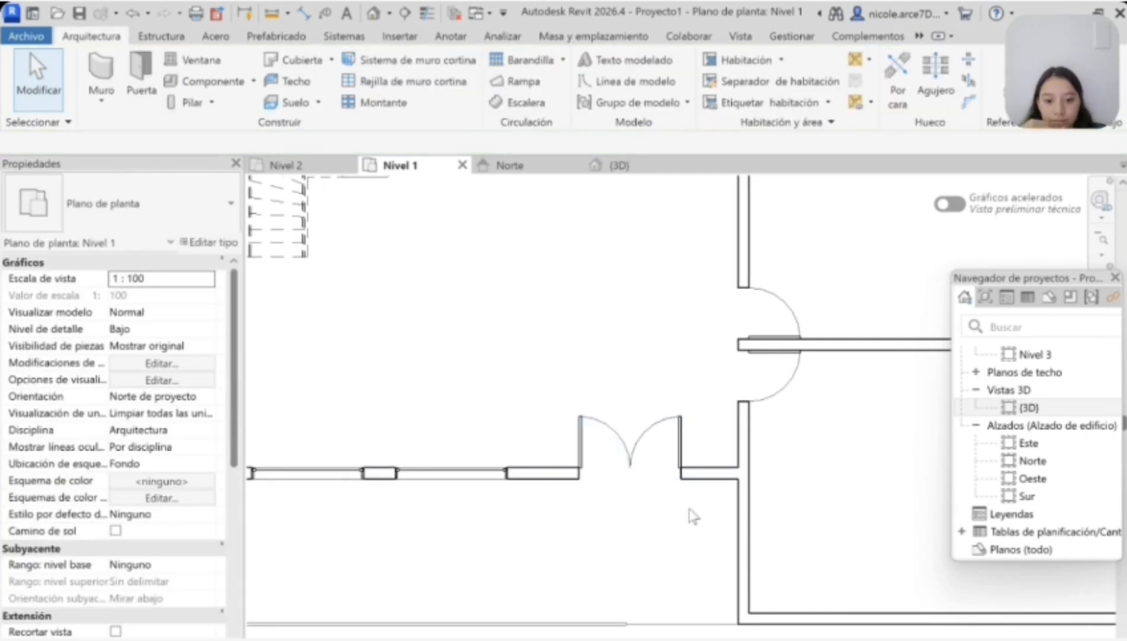
Step: Check the shifted double door in the 3D view and go back to the Nivel 1 floor plan
scroll(692, 527, "down", 5)
middle_click_drag(710, 587, 689, 577)
left_click(617, 166)
scroll(747, 454, "down", 2)
left_click_drag(1041, 250, 1099, 207)
left_click(397, 165)
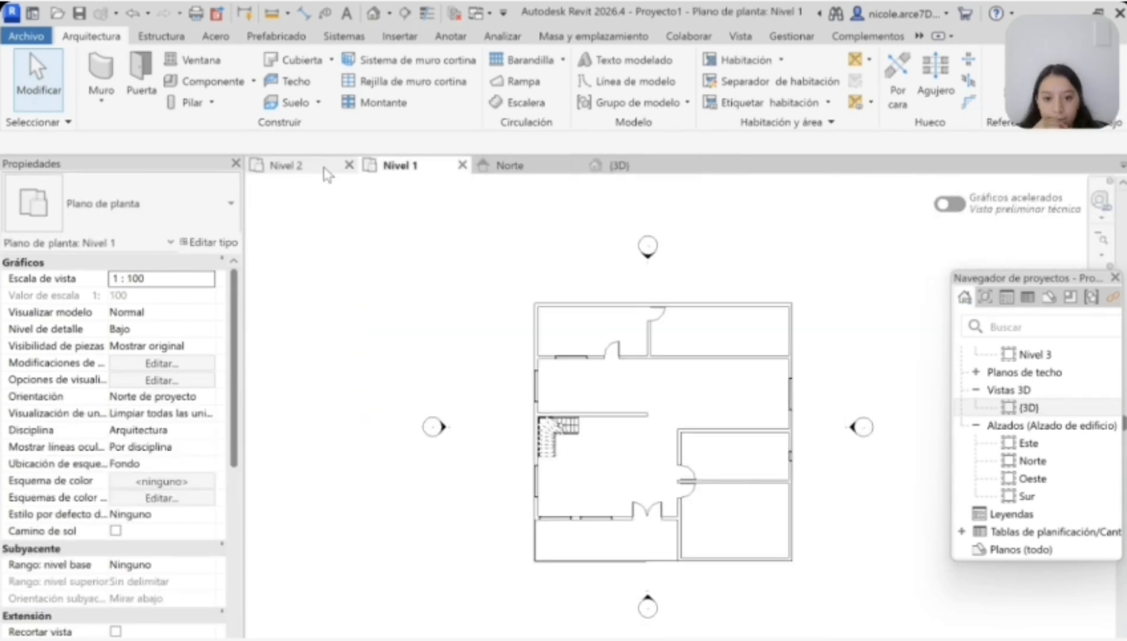
Step: Start a floor on Nivel 2 and sketch its boundary down the north partition and west to the exterior wall
left_click(327, 169)
key("s")
key("b")
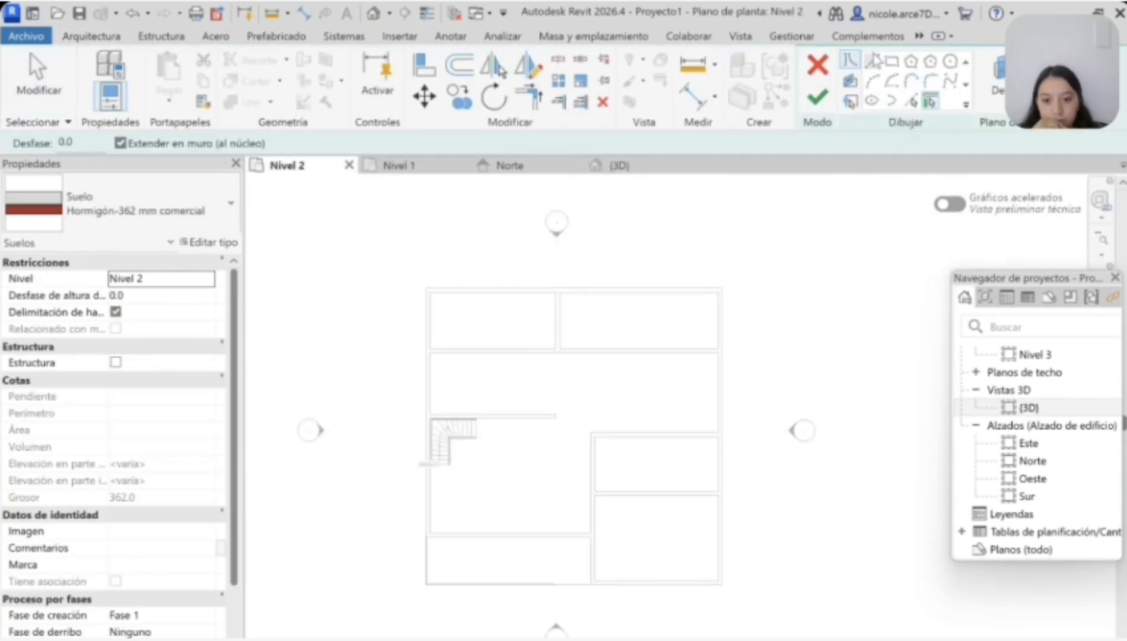
left_click(891, 61)
scroll(430, 283, "up", 3)
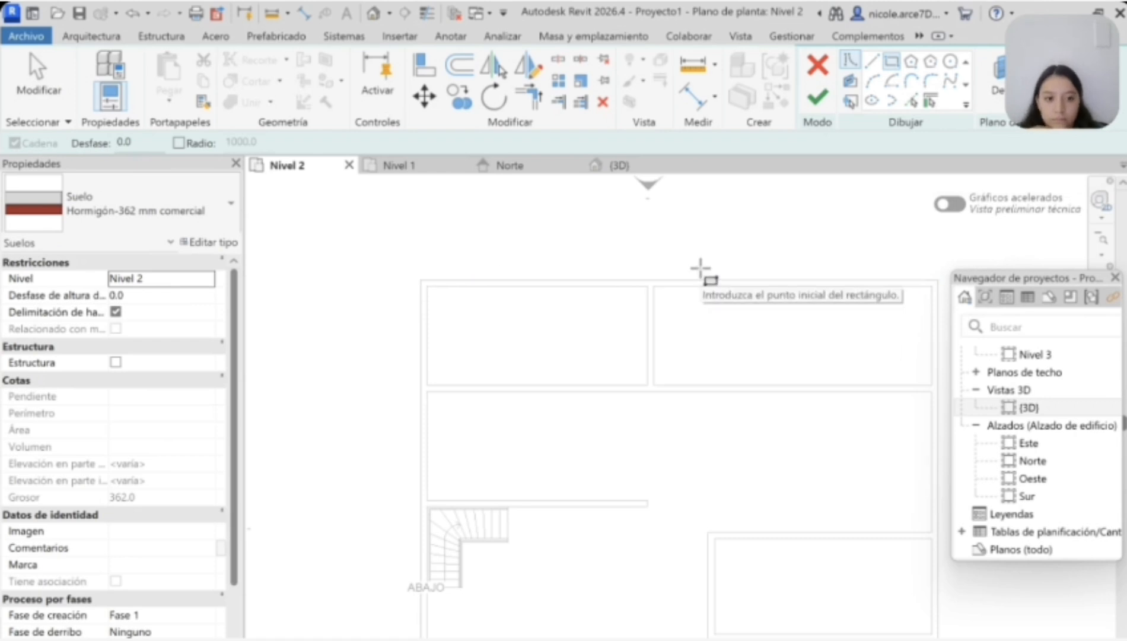
left_click(871, 61)
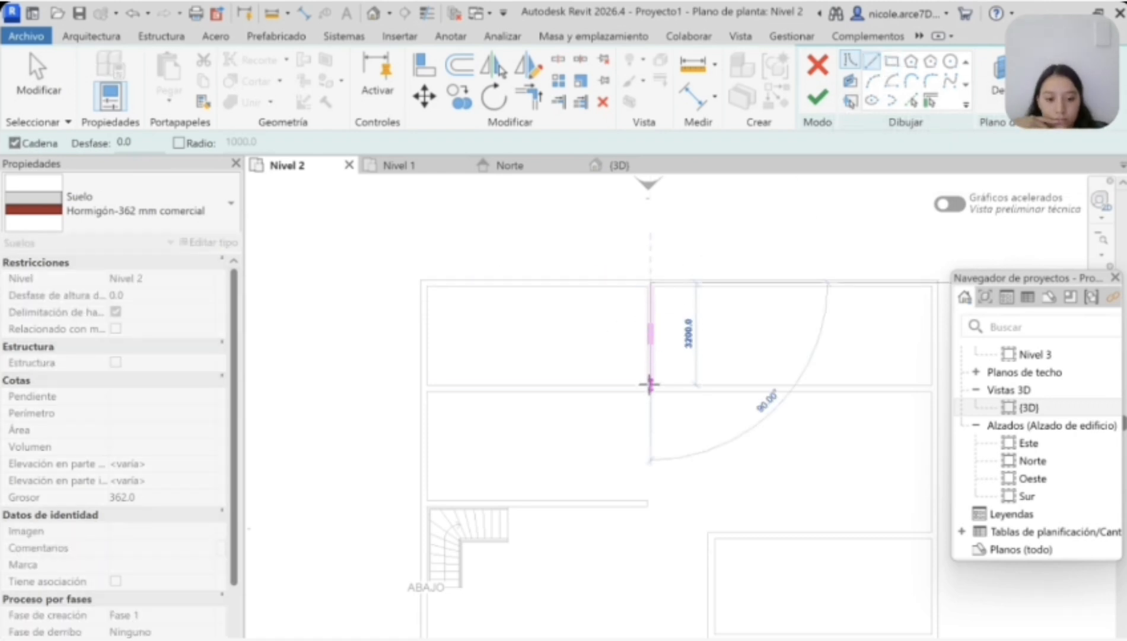
left_click(651, 389)
left_click(424, 388)
Step: Continue the floor boundary down the west wall and along the south wall to the southeast corner
scroll(424, 398, "down", 4)
scroll(417, 506, "up", 4)
scroll(442, 461, "up", 2)
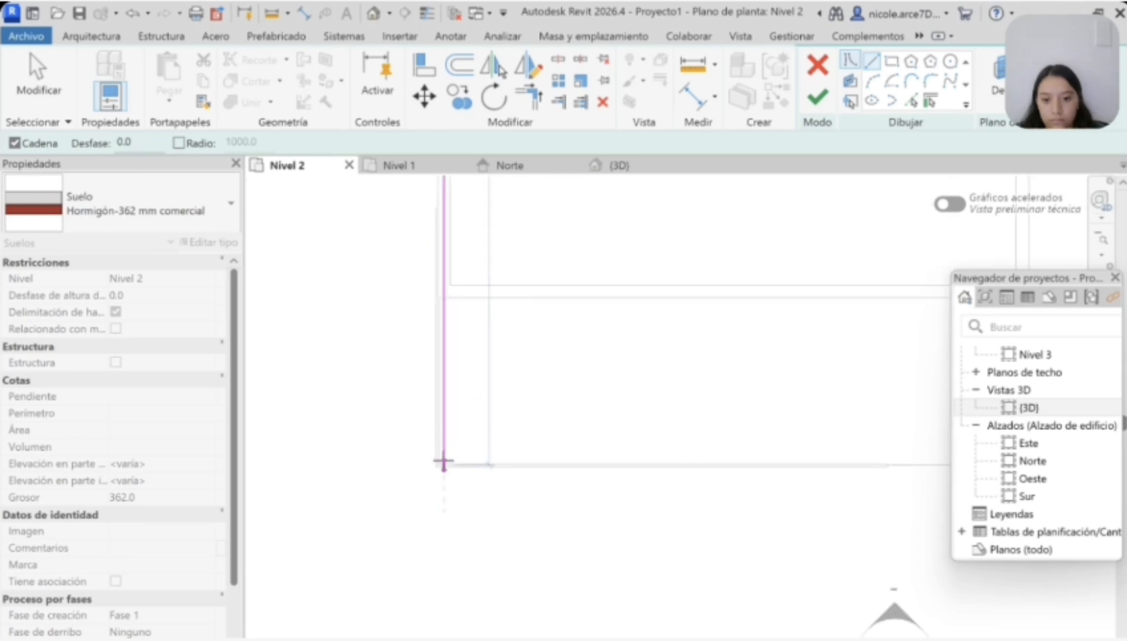
scroll(443, 462, "down", 1)
left_click(443, 463)
scroll(900, 455, "down", 6)
scroll(919, 450, "up", 6)
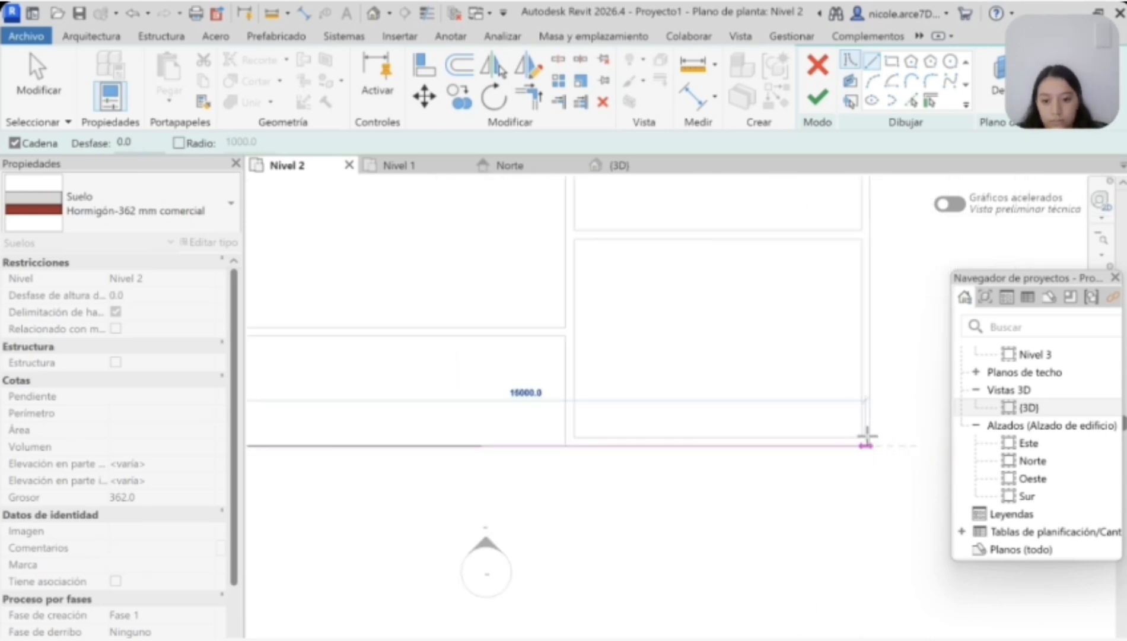
left_click(867, 441)
Step: Close the floor boundary along the east and north walls and finish the Hormigón-362 mm comercial floor
scroll(869, 396, "down", 5)
scroll(874, 273, "up", 5)
left_click(845, 219)
left_click(518, 219)
scroll(656, 314, "down", 4)
scroll(700, 428, "up", 7)
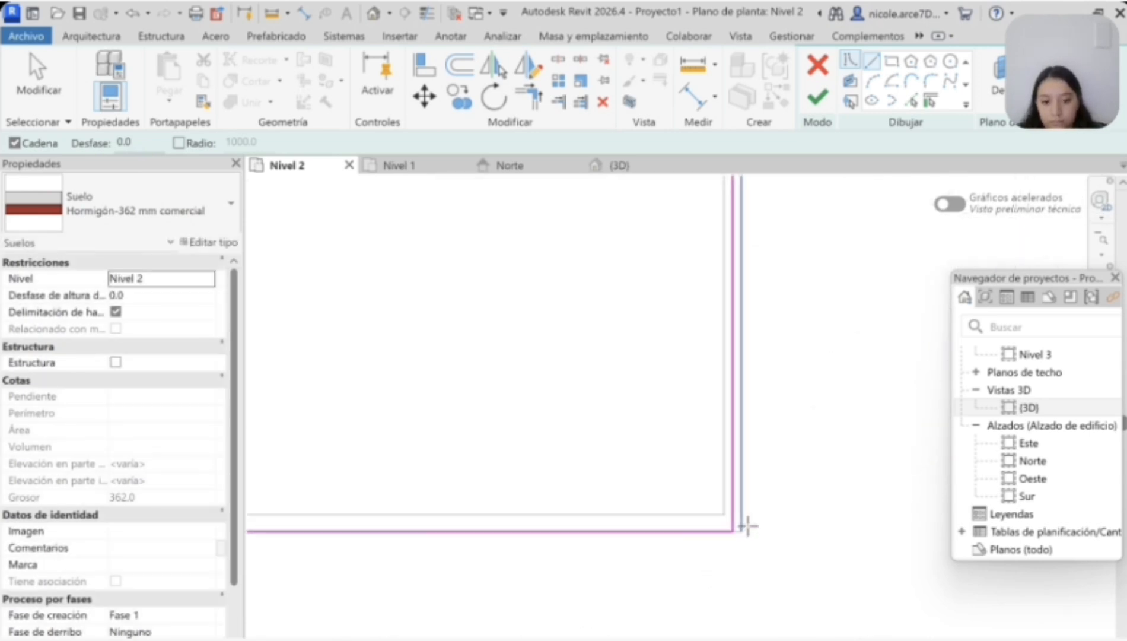
left_click(817, 98)
left_click(787, 410)
left_click(735, 518)
left_click(731, 512)
scroll(729, 511, "down", 5)
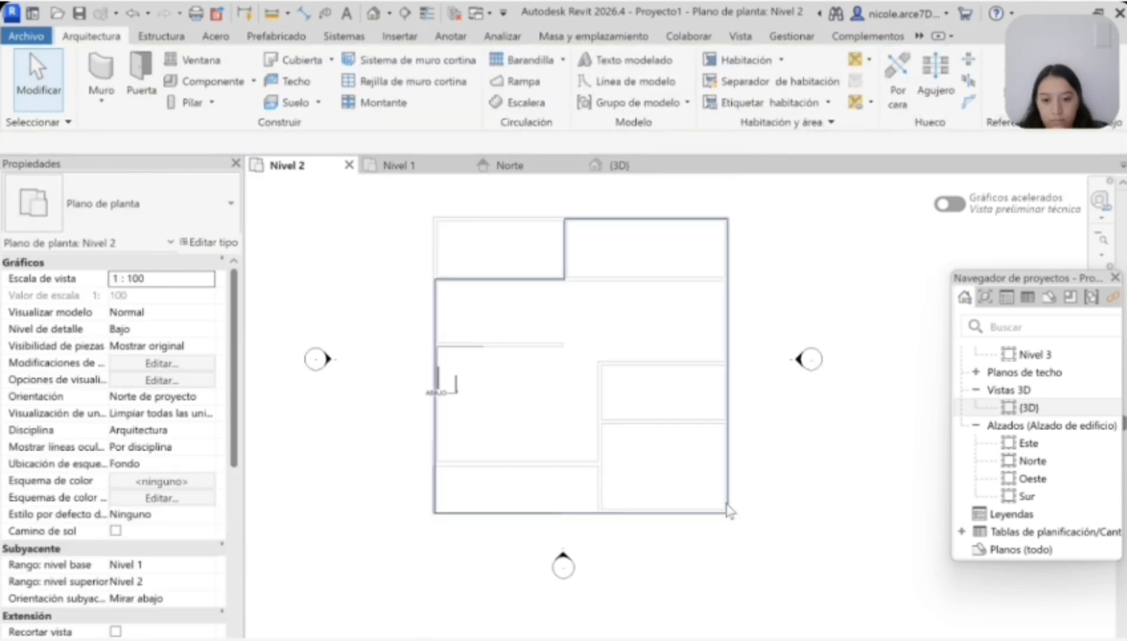
Step: Reopen the Nivel 2 floor boundary and extend its south edge west to the exterior wall's outer corner
left_click(729, 511)
scroll(441, 513, "up", 5)
double_click(411, 433)
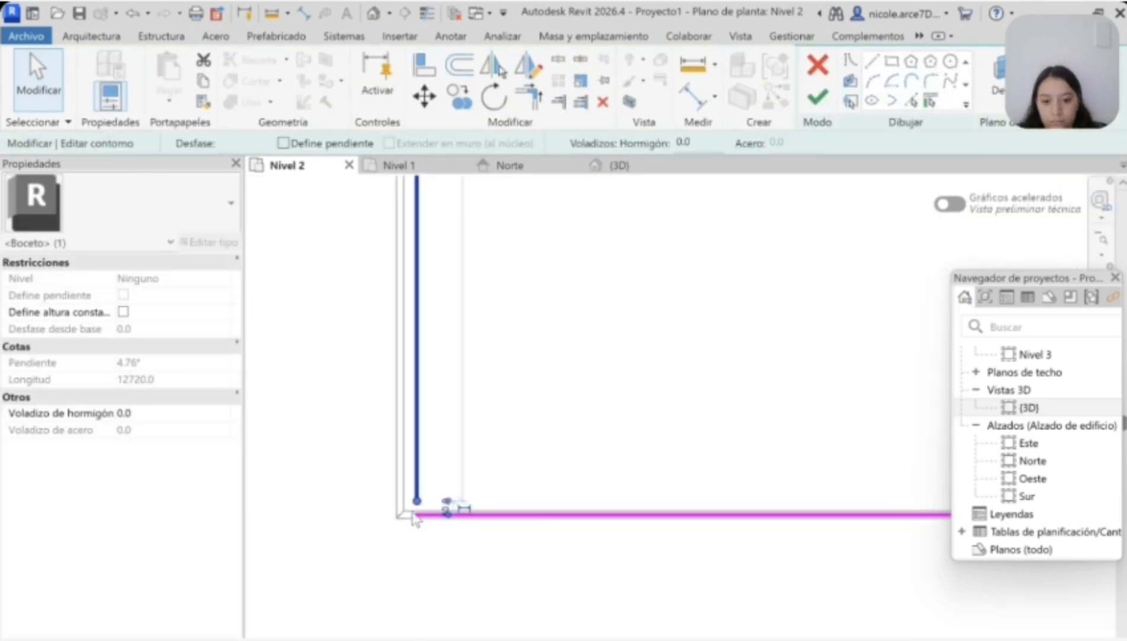
mouse_move(416, 497)
left_mouse_down()
mouse_move(385, 522)
mouse_move(417, 514)
left_mouse_up()
scroll(393, 517, "up", 5)
left_click(515, 470)
left_click(541, 505)
left_click_drag(542, 501, 437, 500)
left_click(389, 481)
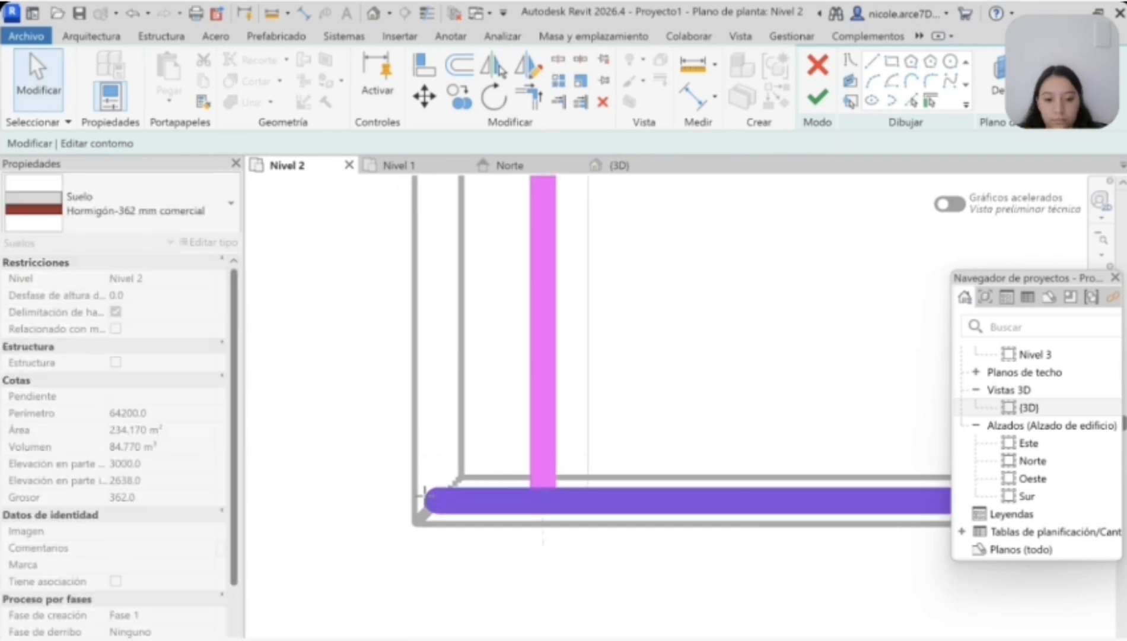
Step: Try to shift the floor's west boundary edge outward to the exterior wall face, and undo it
scroll(387, 481, "down", 5)
left_click(406, 417)
left_click_drag(408, 446, 403, 443)
scroll(404, 440, "up", 4)
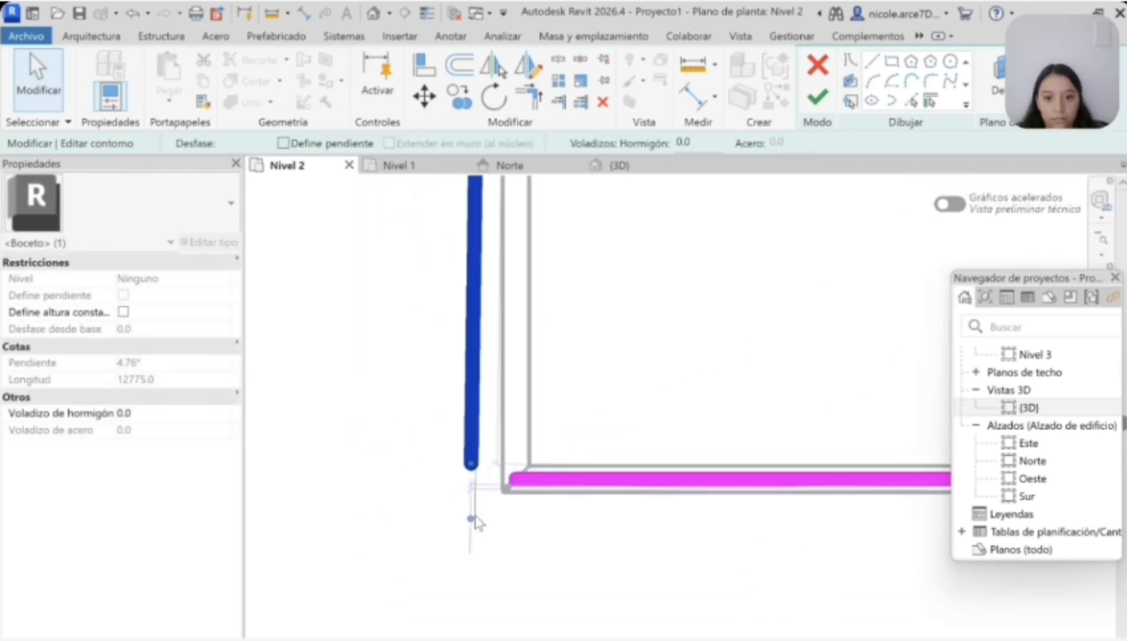
key("ctrl+z")
Step: Delete the west edge of the floor boundary
scroll(596, 462, "down", 8)
scroll(628, 296, "up", 4)
left_click(567, 327)
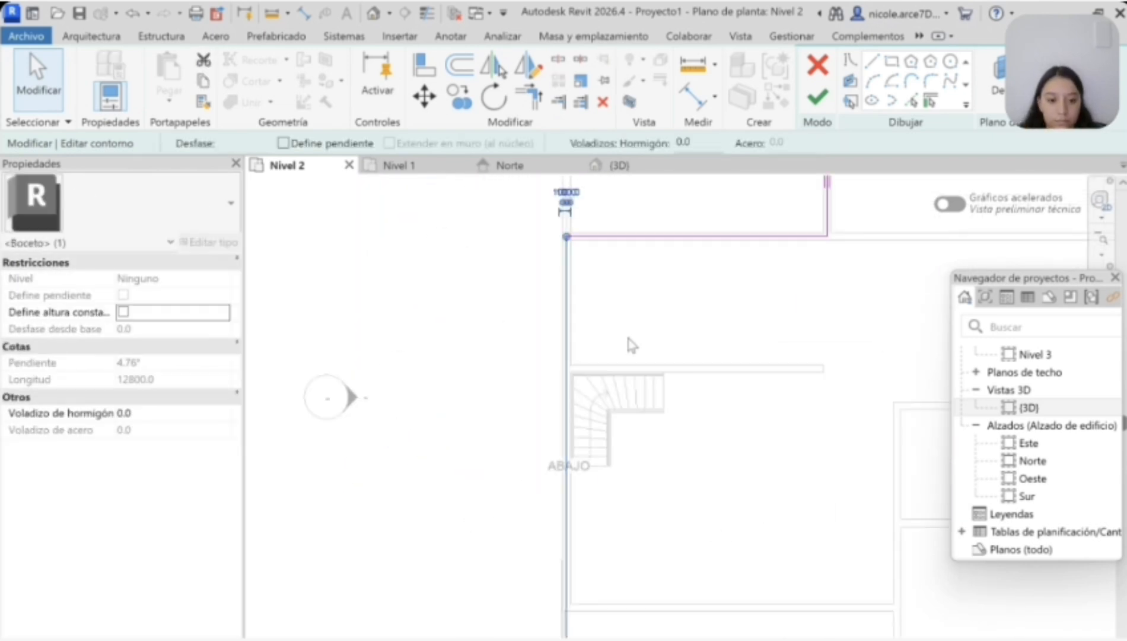
key("Delete")
left_click(873, 58)
left_click(565, 235)
scroll(569, 324, "down", 3)
scroll(563, 551, "up", 6)
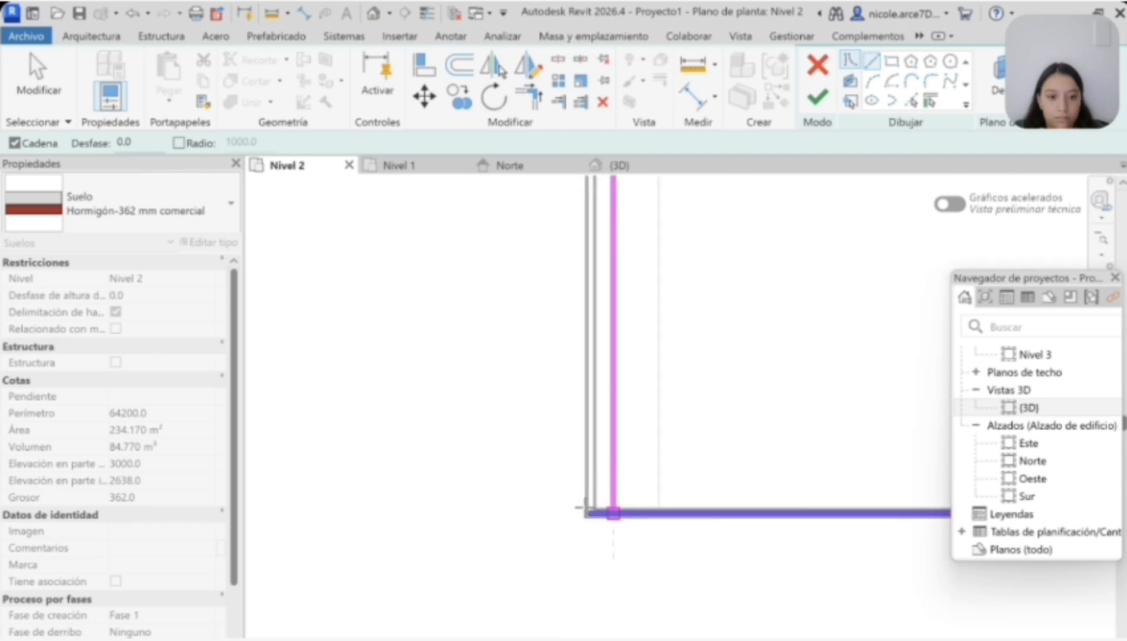
key("Escape")
scroll(641, 460, "down", 4)
scroll(605, 297, "up", 7)
key("Escape")
Step: Extend the boundary edge below the northwest room to the west wall's outer face and redraw the west edge to the southwest corner
left_click(616, 333)
left_click_drag(578, 333, 544, 333)
key("Escape")
left_click(872, 61)
left_click(544, 332)
scroll(546, 483, "down", 7)
scroll(547, 595, "up", 7)
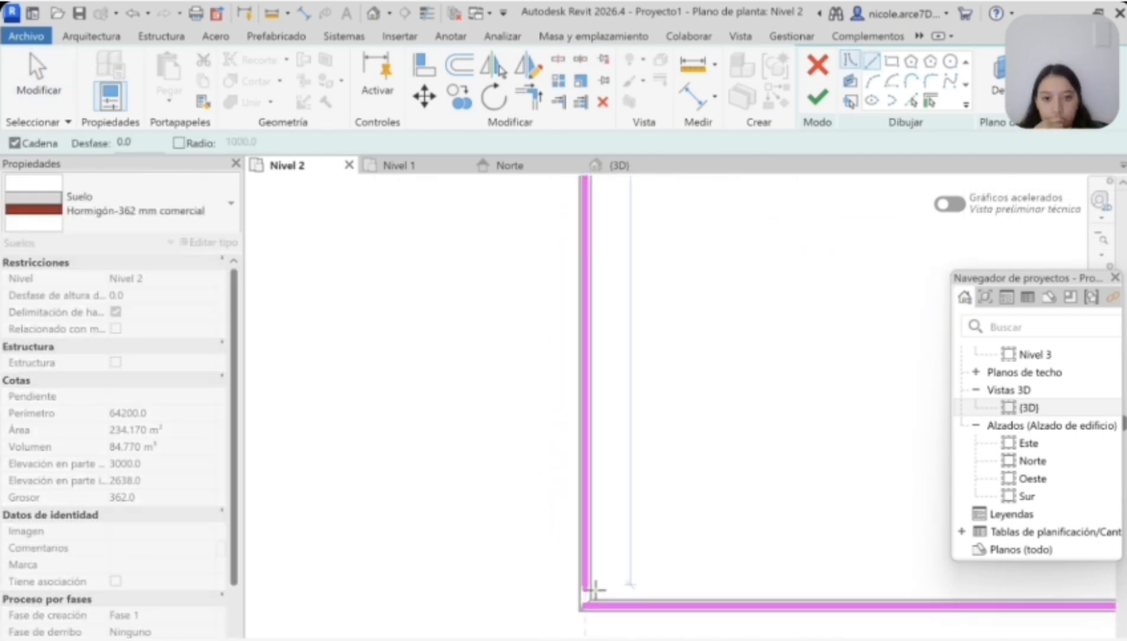
left_click(584, 603)
scroll(622, 536, "down", 4)
scroll(763, 515, "up", 6)
key("Escape")
key("Escape")
Step: Delete the floor boundary's east edge and extend the south edge to the east wall's outer face
scroll(752, 589, "up", 3)
left_click(751, 588)
key("Delete")
left_click(719, 621)
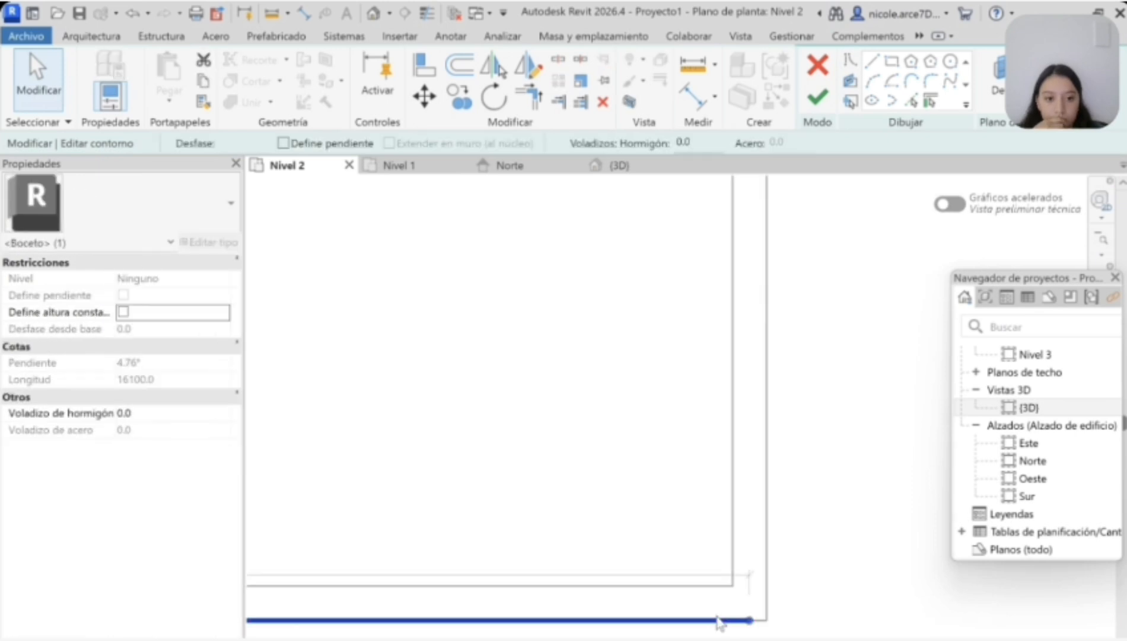
left_click_drag(750, 620, 764, 620)
Step: Extend the east end of the boundary's north edge to the east wall's outer face
scroll(774, 574, "down", 6)
scroll(771, 566, "down", 2)
scroll(763, 261, "up", 6)
left_click(736, 274)
left_click_drag(755, 274, 767, 274)
Step: Move the boundary corner where the north edge meets the partition edge up to the north wall's outer face
scroll(717, 277, "down", 5)
scroll(516, 262, "up", 8)
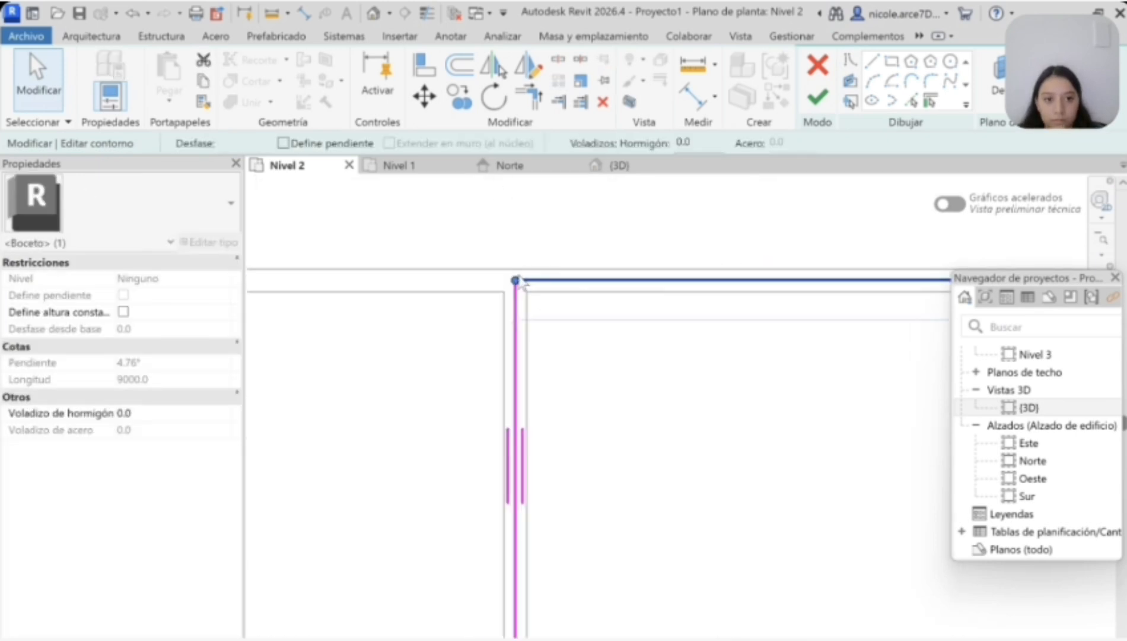
left_click_drag(514, 303, 514, 278)
left_click(514, 320)
Step: Shift the lower and upper ends of the partition boundary edge west to the partition wall's face
scroll(519, 286, "down", 8)
scroll(520, 364, "up", 7)
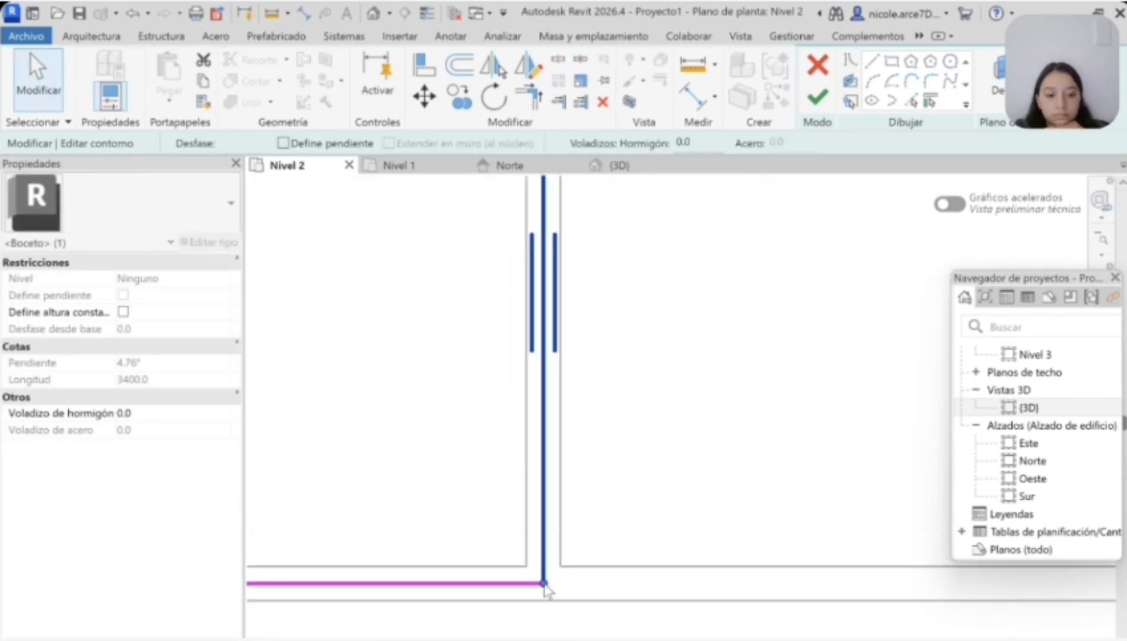
left_click_drag(545, 583, 526, 584)
scroll(536, 503, "down", 3)
scroll(538, 360, "up", 2)
left_click_drag(538, 239, 525, 238)
left_click(543, 241)
key("Escape")
scroll(666, 321, "down", 8)
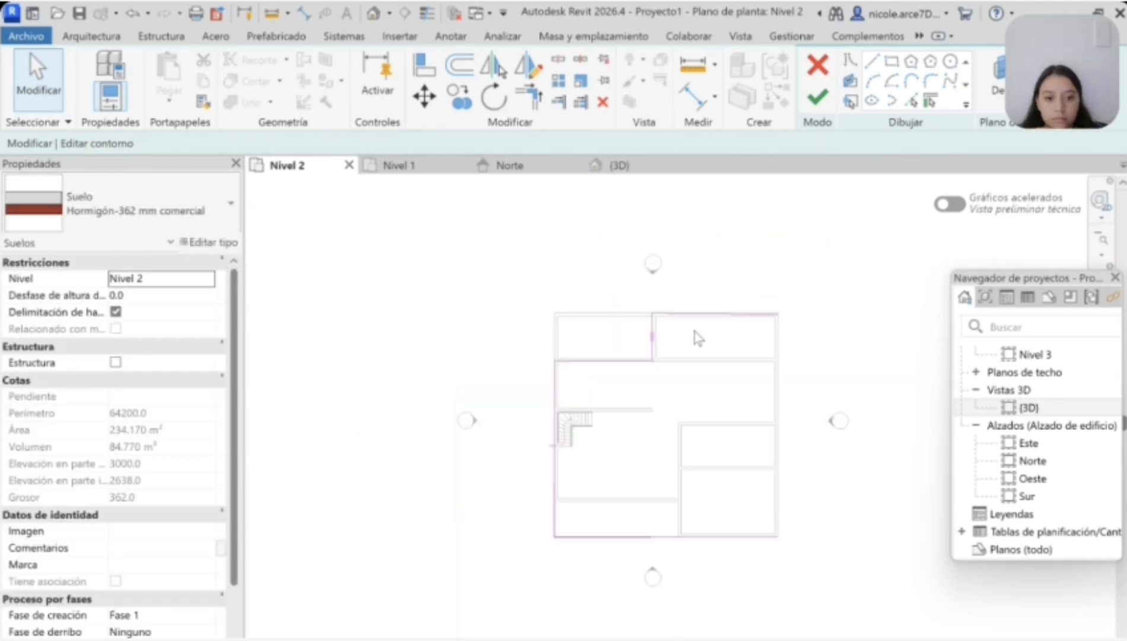
Step: Move the east end of the boundary's north edge up to the north wall's outer face
scroll(775, 308, "up", 7)
left_click(773, 366)
left_click_drag(777, 366, 776, 356)
scroll(776, 370, "down", 5)
Step: Draw the missing east boundary line along the east wall's outer face and try to finish the floor
left_click(872, 61)
left_click(774, 370)
scroll(777, 451, "down", 4)
scroll(747, 508, "up", 6)
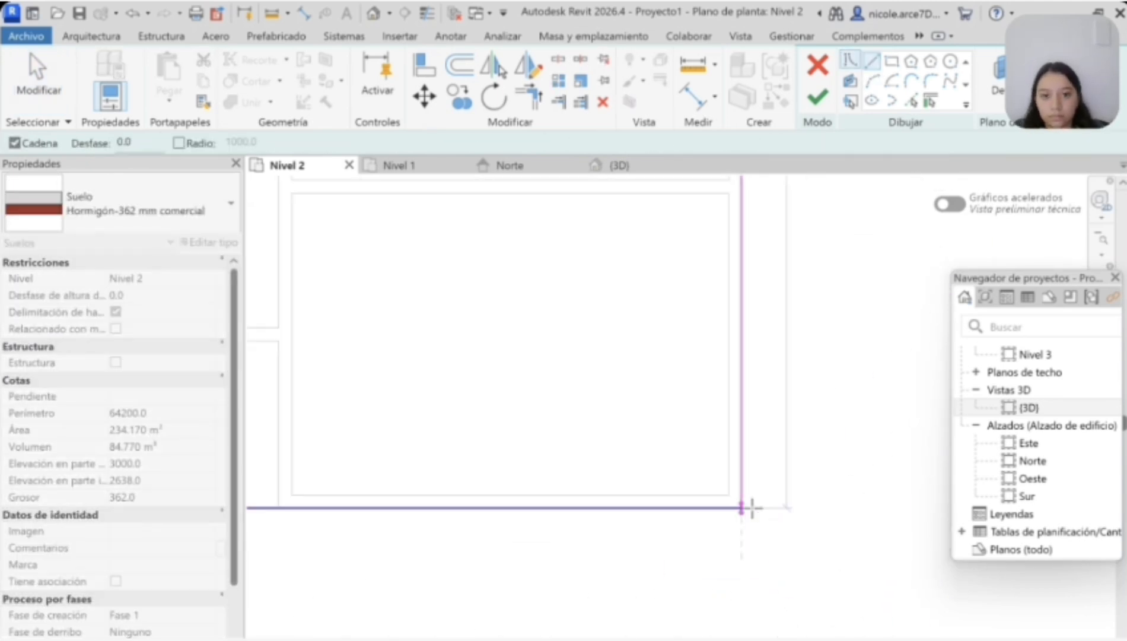
scroll(744, 508, "up", 3)
left_click(728, 509)
left_click(817, 97)
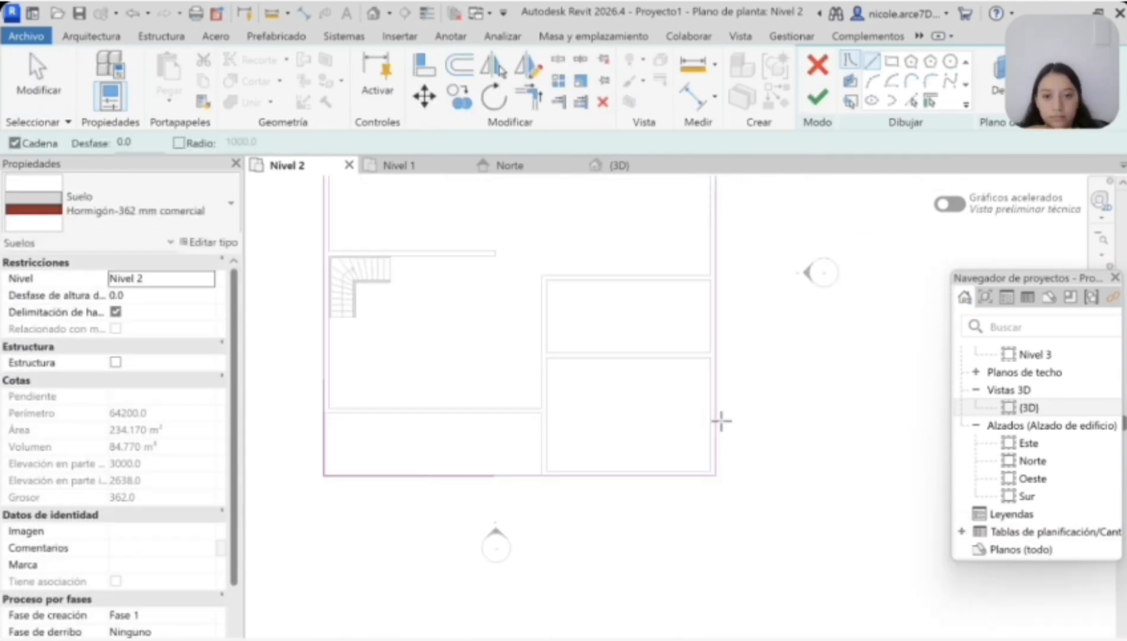
left_click(1067, 640)
scroll(713, 482, "up", 4)
scroll(732, 470, "down", 7)
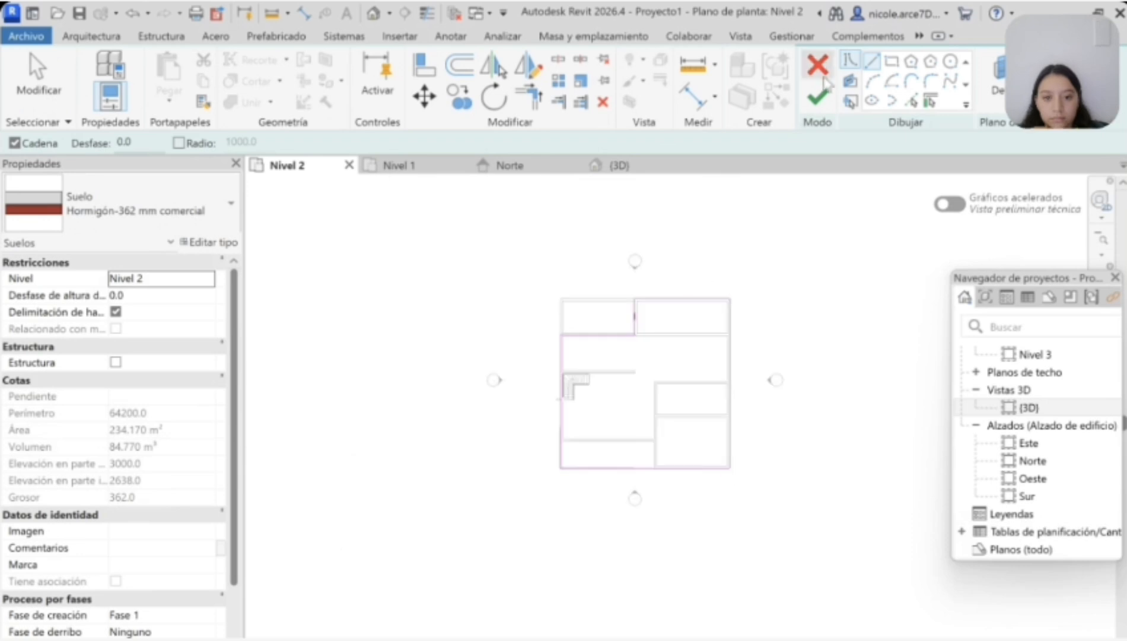
Step: Cancel the floor sketch and discard its boundary edits
left_click(817, 65)
left_click(617, 439)
scroll(613, 455, "up", 5)
scroll(679, 510, "down", 5)
left_click(815, 501)
left_click(798, 511)
left_click(790, 347)
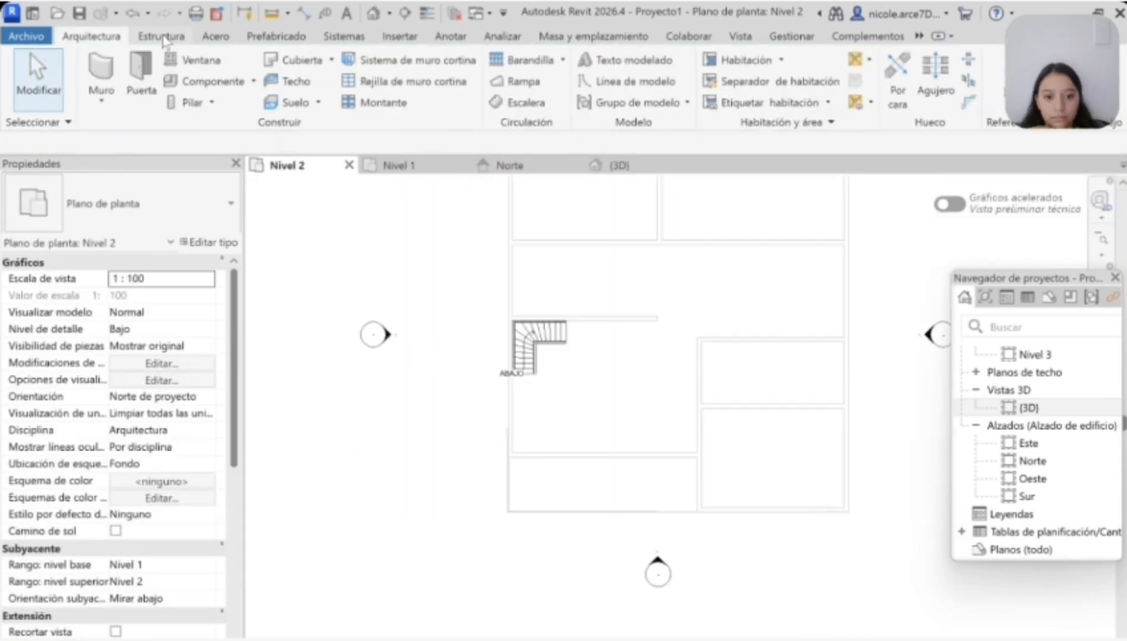
Step: Create a new Nivel 2 floor with a rectangular boundary from the house's northwest outer corner to its southeast outer corner
left_click(161, 37)
left_click(95, 37)
left_click(291, 104)
left_click(891, 61)
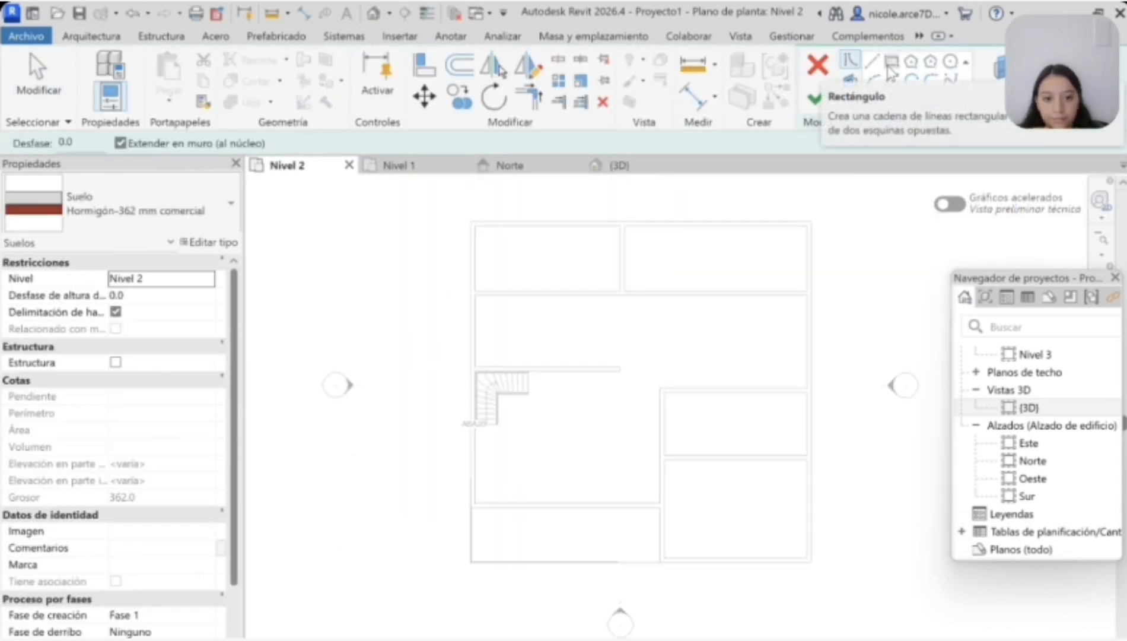
scroll(470, 221, "up", 2)
scroll(731, 219, "down", 2)
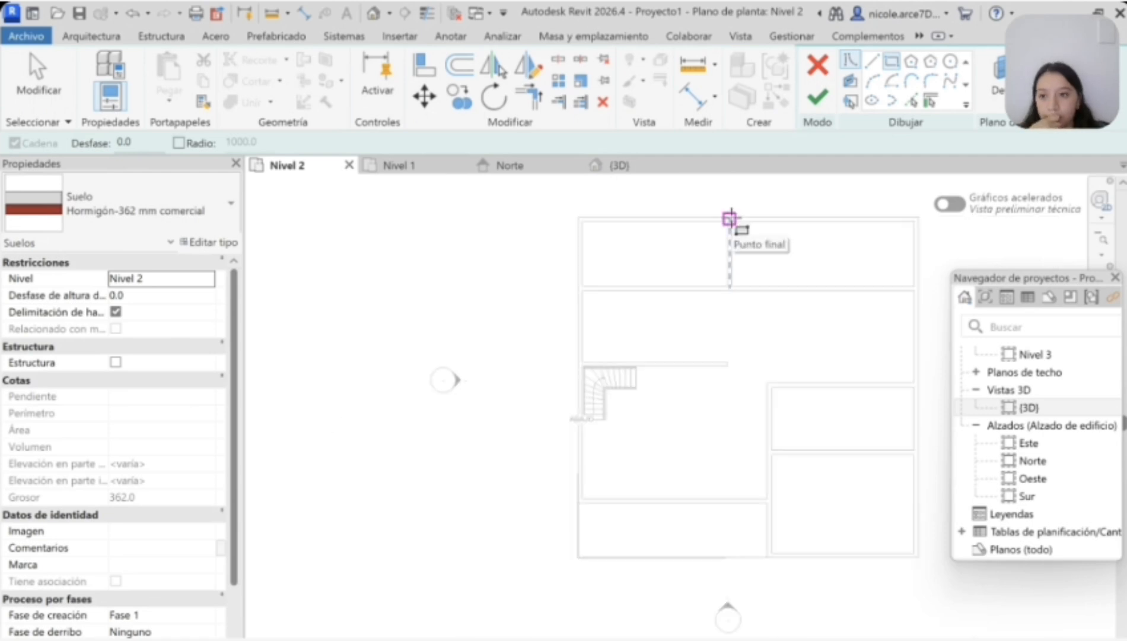
scroll(581, 220, "up", 1)
left_click(581, 219)
scroll(628, 319, "down", 4)
scroll(735, 424, "up", 7)
left_click(813, 363)
scroll(778, 316, "down", 4)
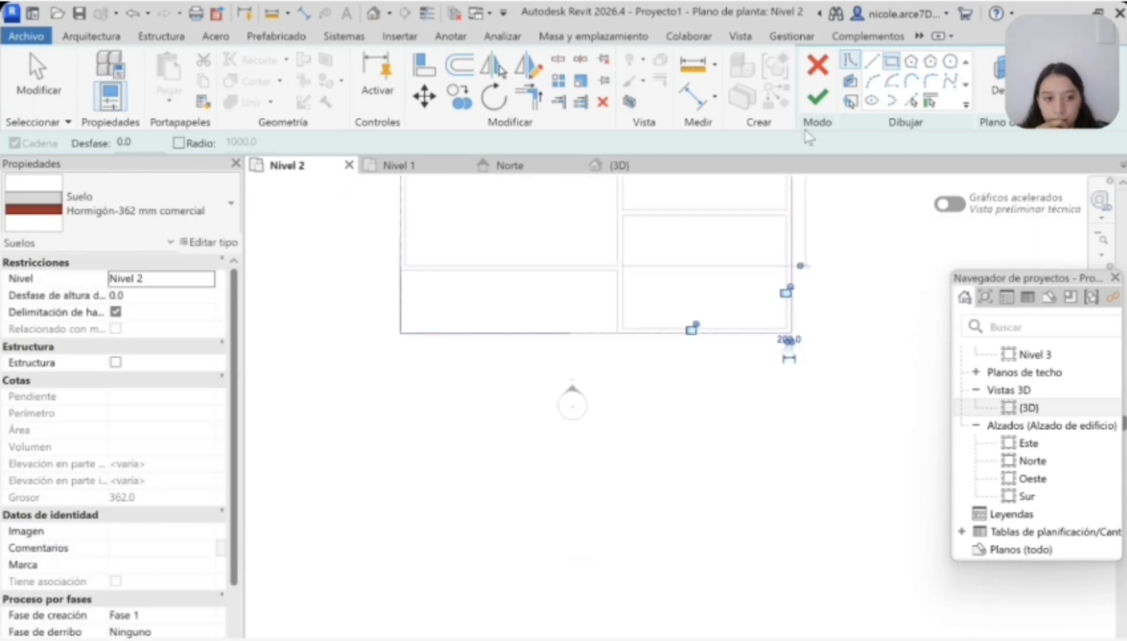
left_click(818, 98)
Step: Check the new floor in the 3D view and compare the Nivel 1 and Nivel 2 plans
scroll(634, 321, "down", 3)
left_click(611, 167)
left_click(401, 166)
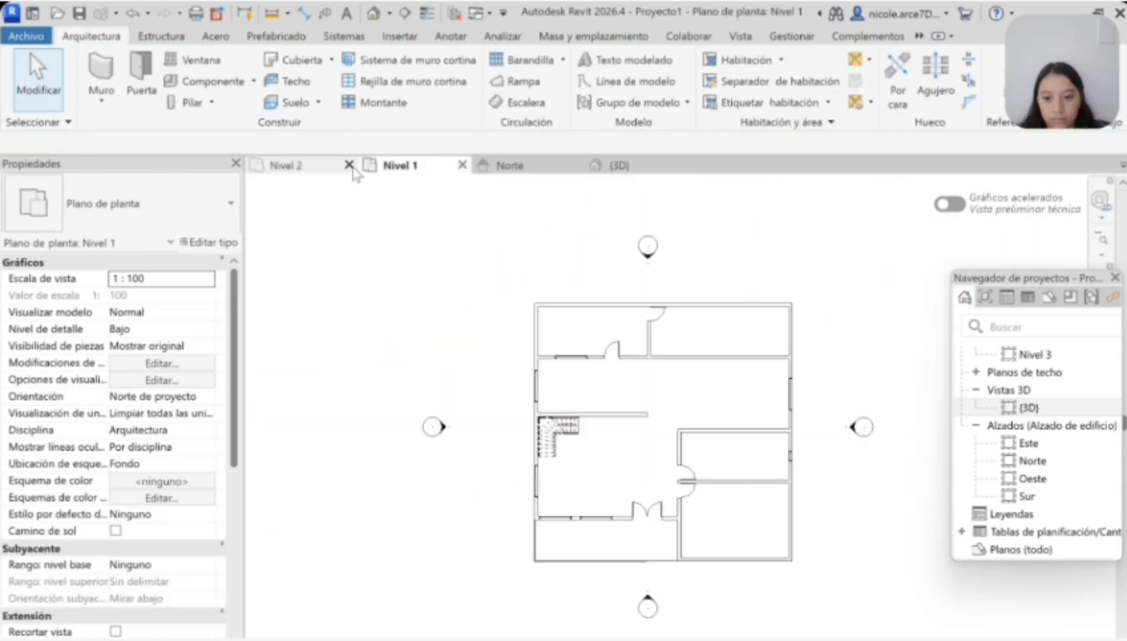
left_click(300, 166)
left_click(401, 166)
left_click(300, 166)
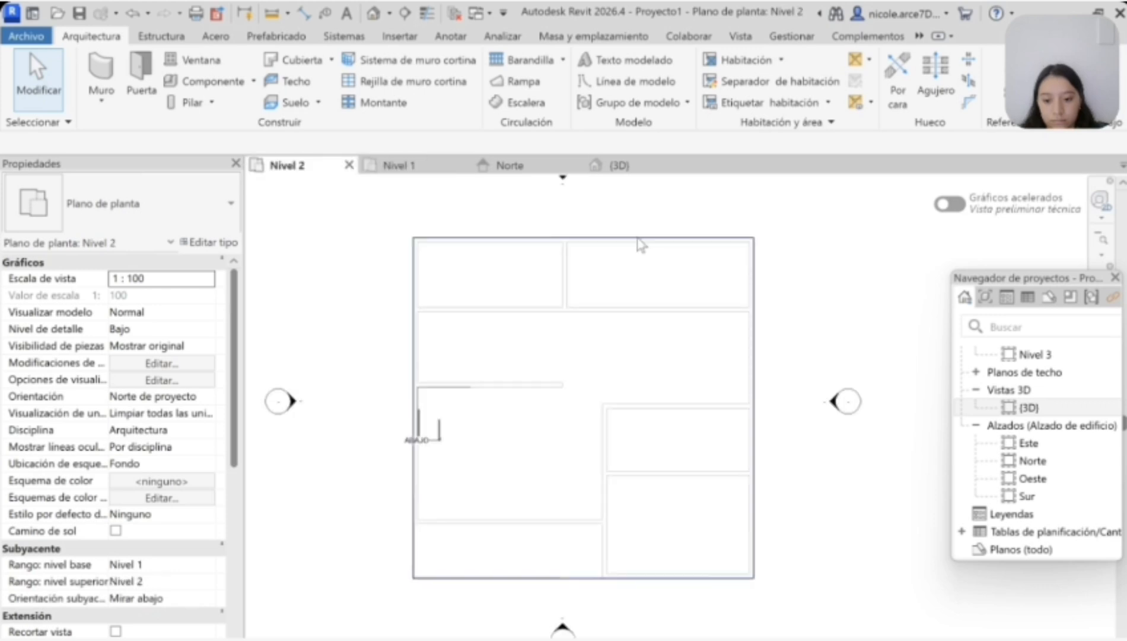
Step: Draw a Genérico - 200 mm wall on Nivel 2 from west to east, above the ground-floor partition south of the northern rooms
left_click(102, 67)
scroll(417, 307, "up", 2)
left_click(420, 311)
scroll(553, 306, "down", 2)
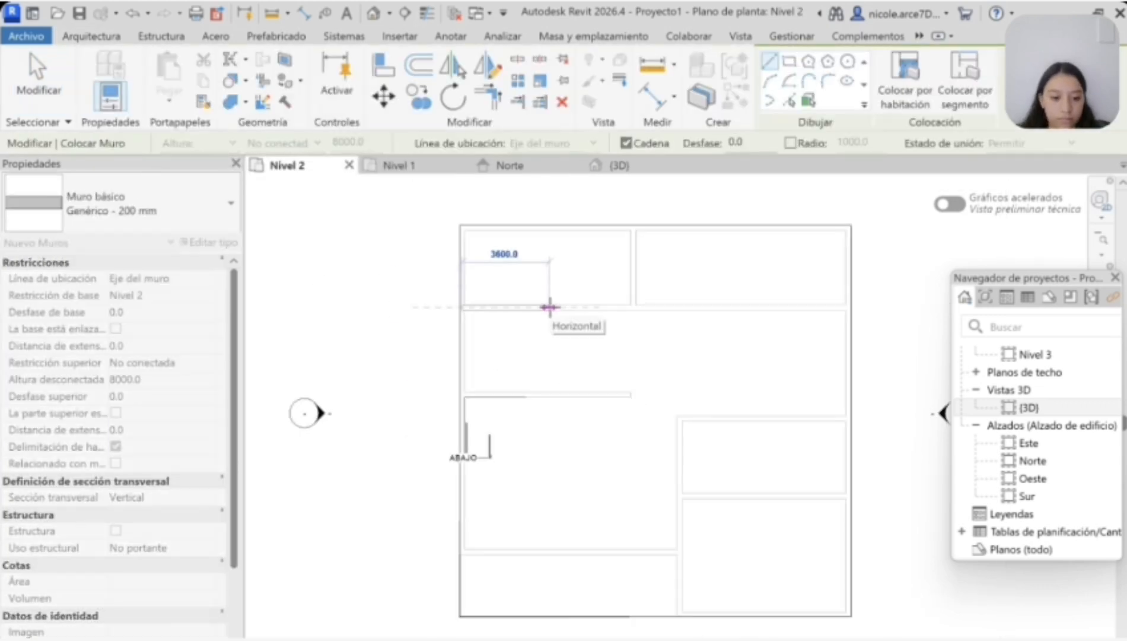
scroll(849, 307, "up", 4)
left_click(858, 301)
scroll(832, 399, "down", 3)
key("Escape")
Step: Draw the Nivel 2 west, south and east perimeter walls, from the new wall's west end around to its east end
scroll(322, 357, "down", 2)
scroll(366, 360, "up", 5)
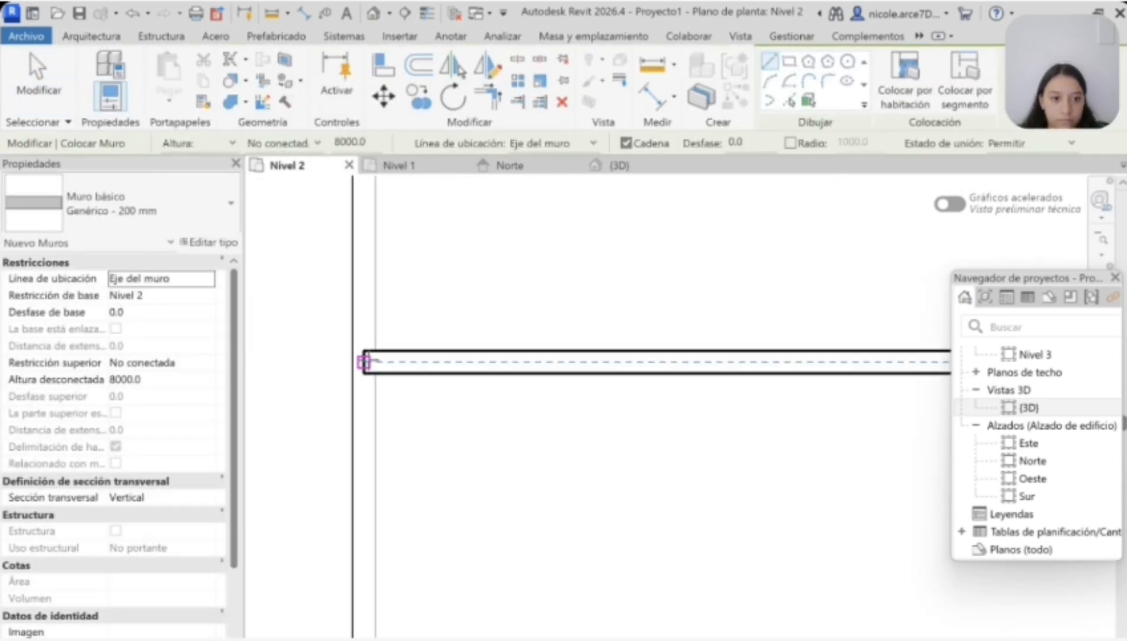
key("Escape")
key("Escape")
key("w")
key("a")
scroll(377, 447, "down", 3)
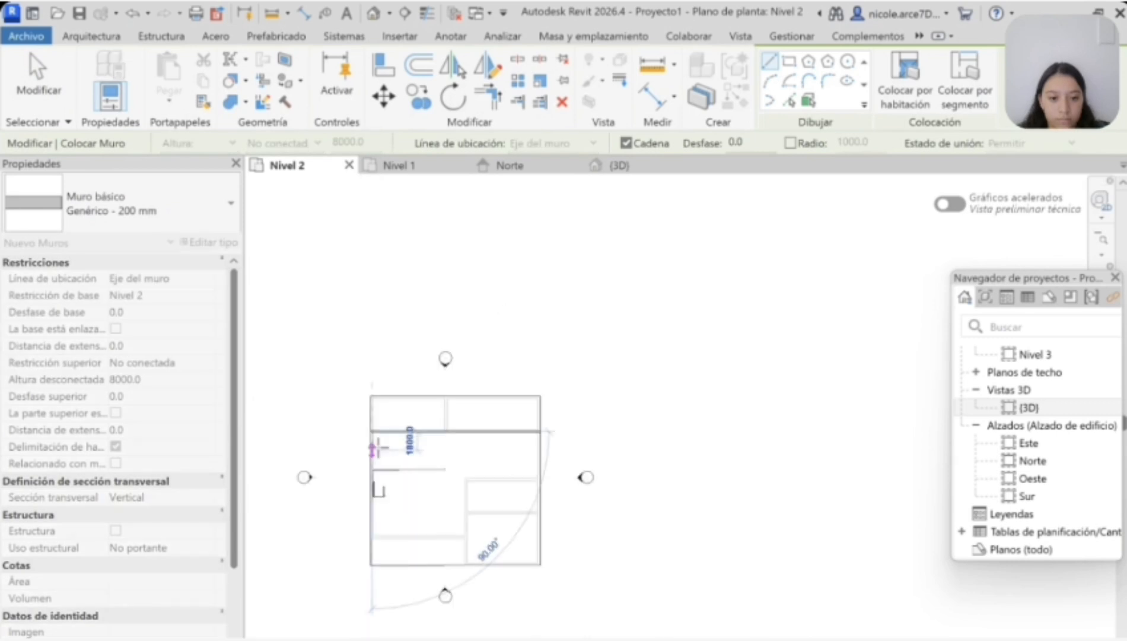
scroll(365, 573, "up", 4)
left_click(380, 583)
scroll(382, 570, "down", 3)
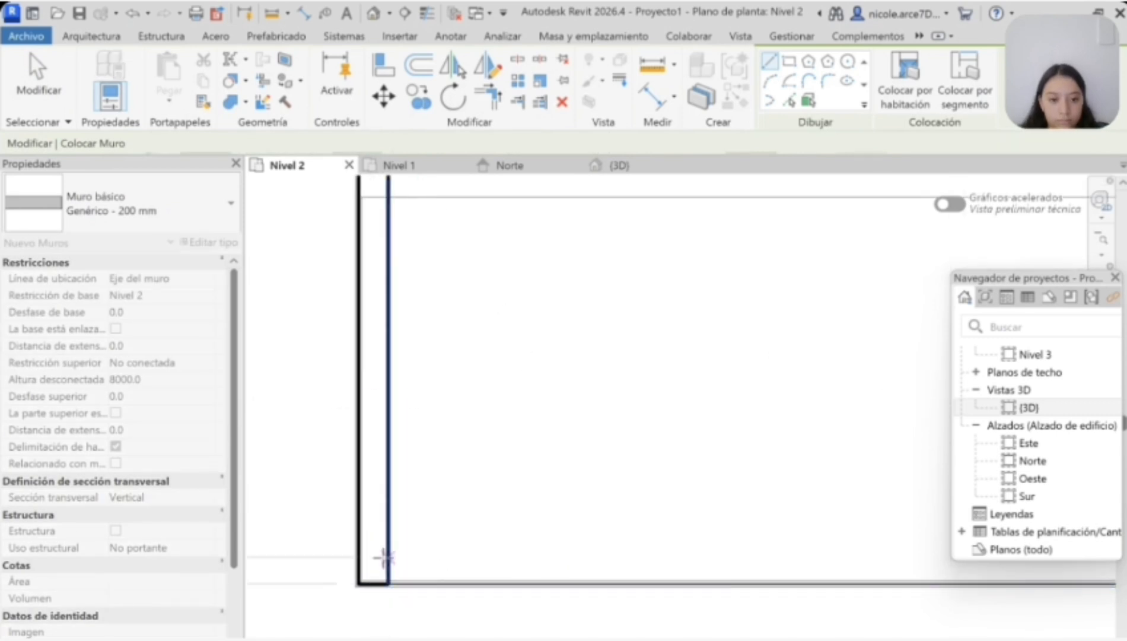
scroll(893, 574, "up", 4)
left_click(892, 574)
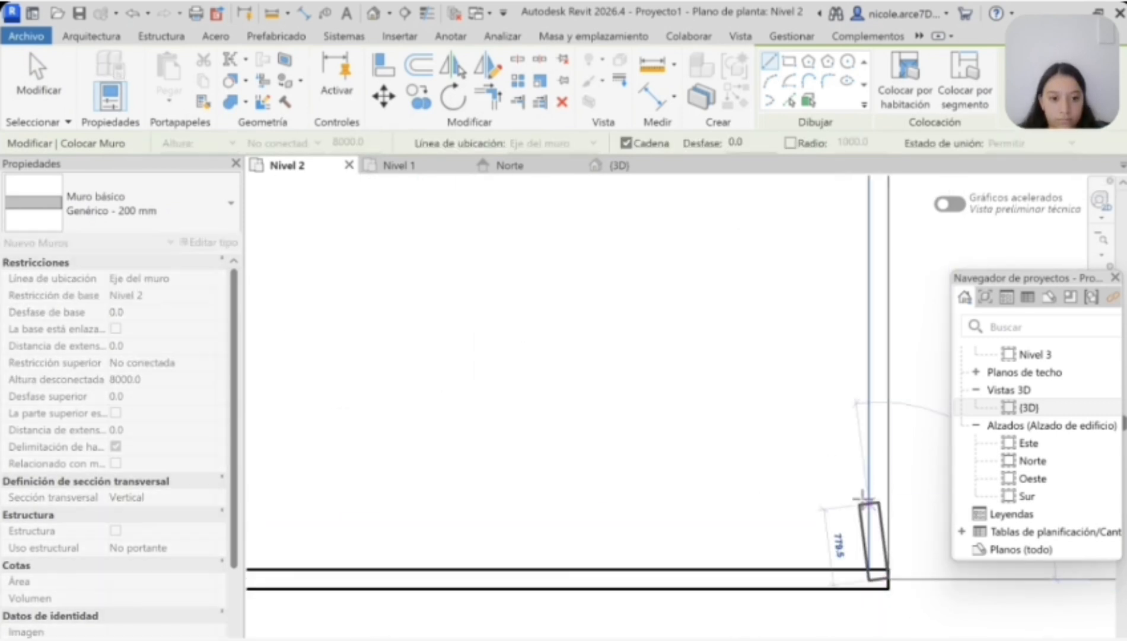
scroll(870, 427, "down", 3)
scroll(863, 251, "up", 4)
left_click(894, 291)
Step: Draw a 7200 mm partition east from the west wall above the ground-floor stair wall, and turn it north to the north wall
scroll(862, 424, "down", 4)
scroll(705, 517, "up", 3)
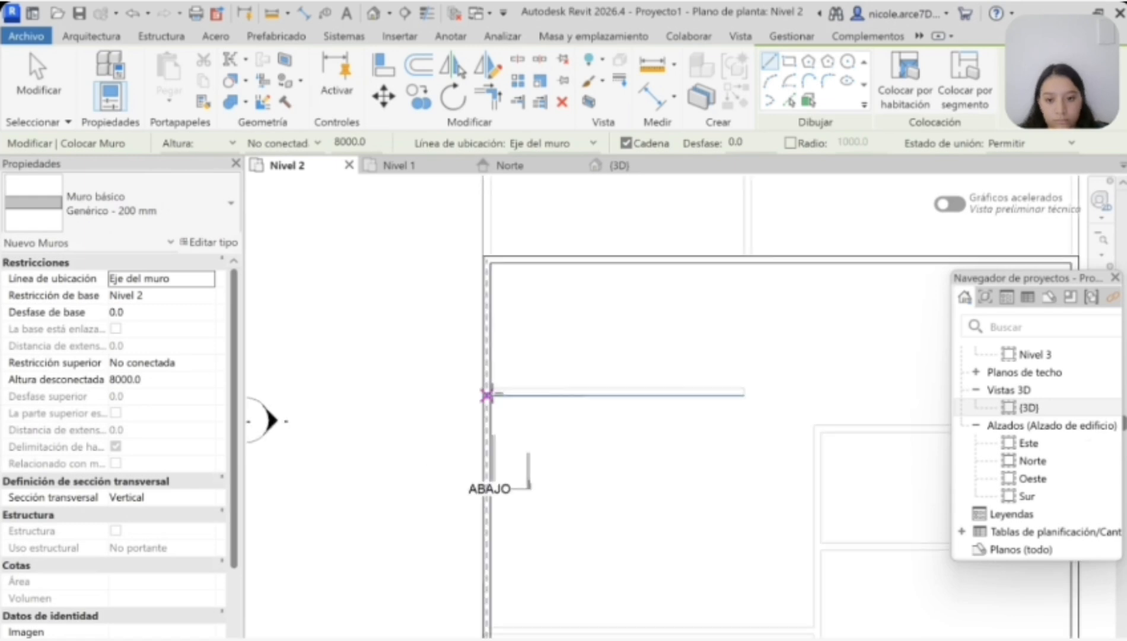
left_click(490, 394)
scroll(724, 398, "down", 3)
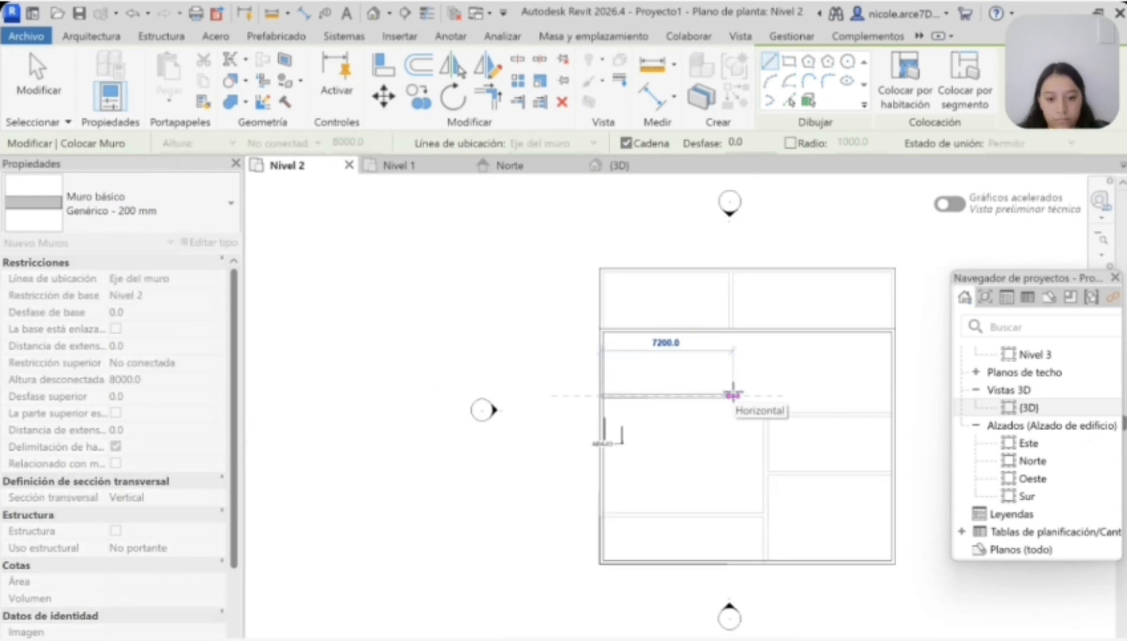
scroll(733, 395, "up", 3)
left_click(733, 394)
left_click(733, 329)
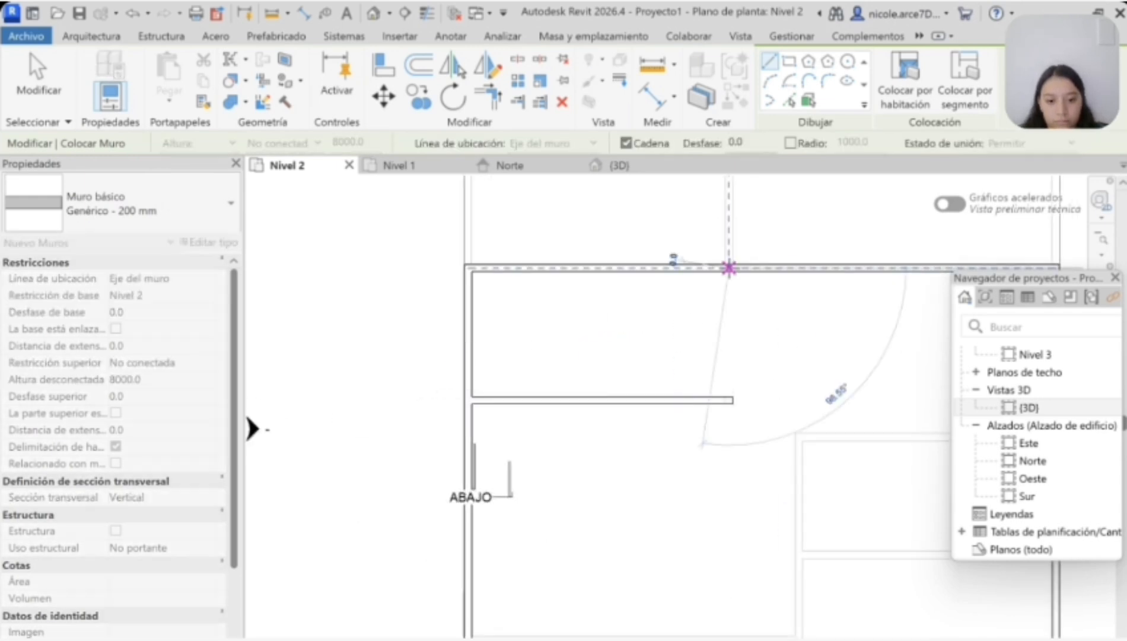
key("Escape")
Step: Draw a partition north from the south wall along the ground-floor wall line, and turn it west to the west wall
scroll(762, 397, "down", 3)
scroll(889, 551, "down", 1)
scroll(774, 617, "up", 5)
left_click(777, 620)
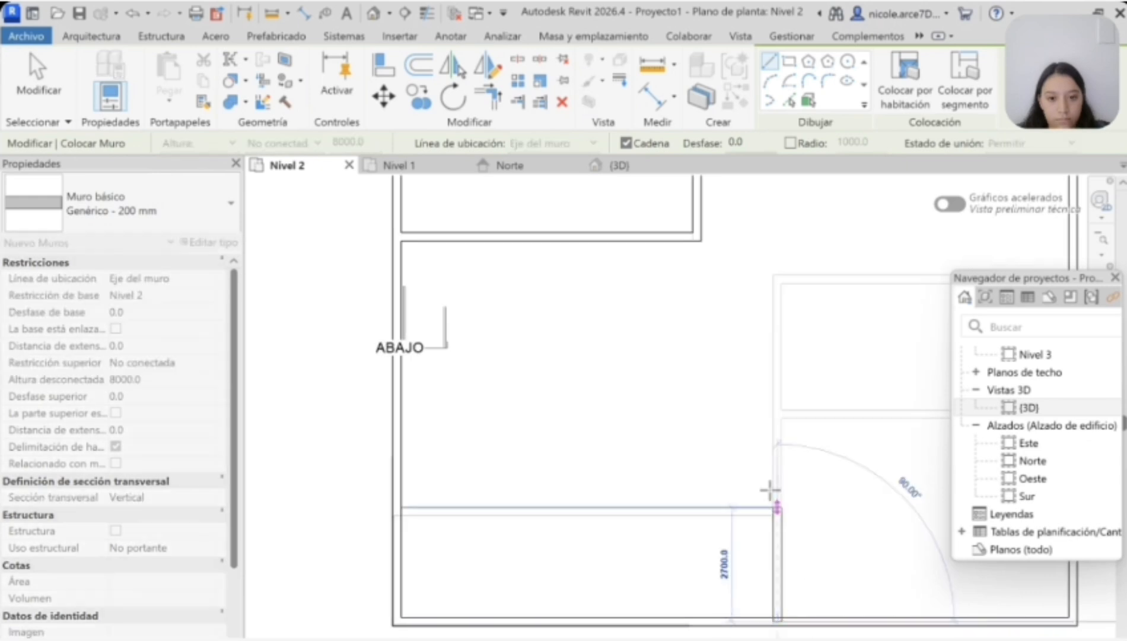
left_click(396, 414)
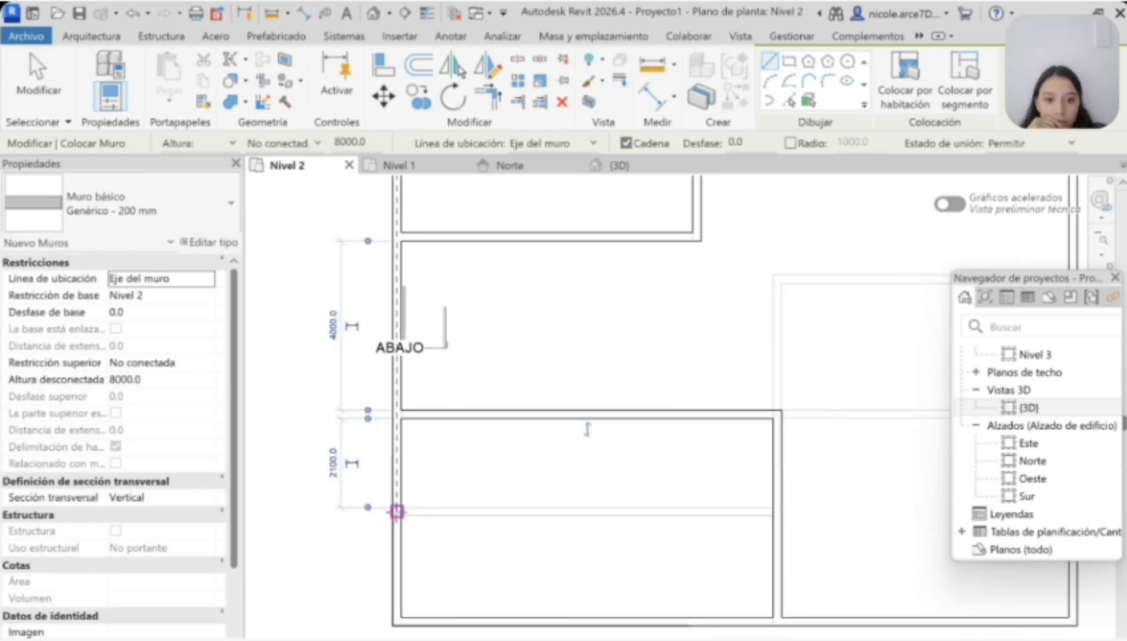
Step: Enclose a southwest corner room about 3900 mm wide with a partition east from the west wall and south to the south wall
left_click(395, 510)
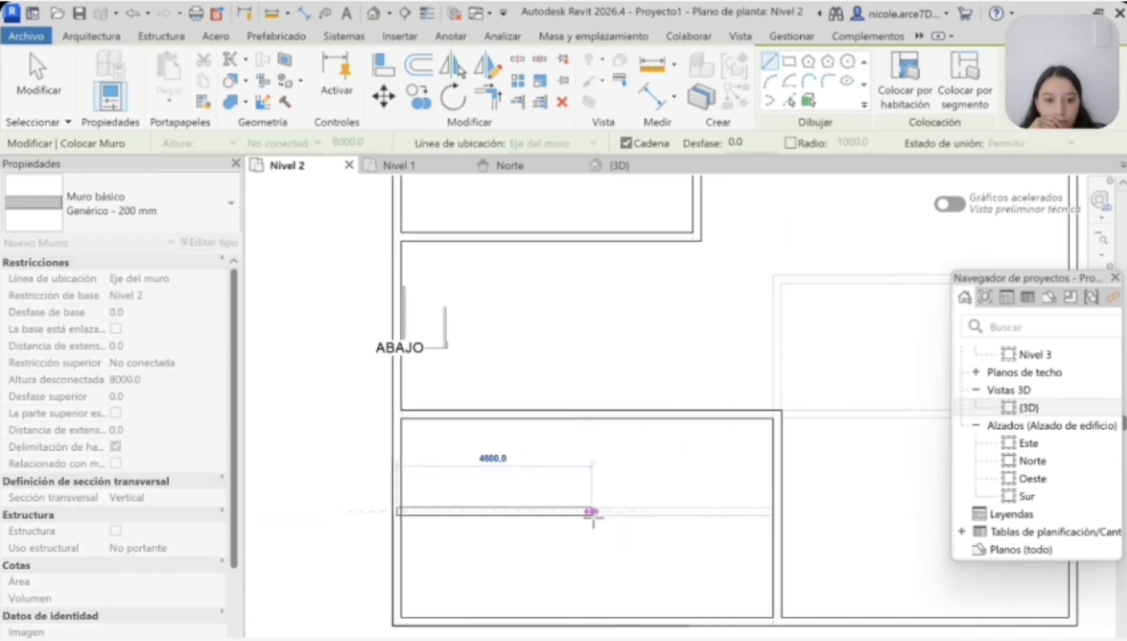
left_click(571, 511)
left_click(571, 621)
key("Escape")
scroll(685, 479, "down", 3)
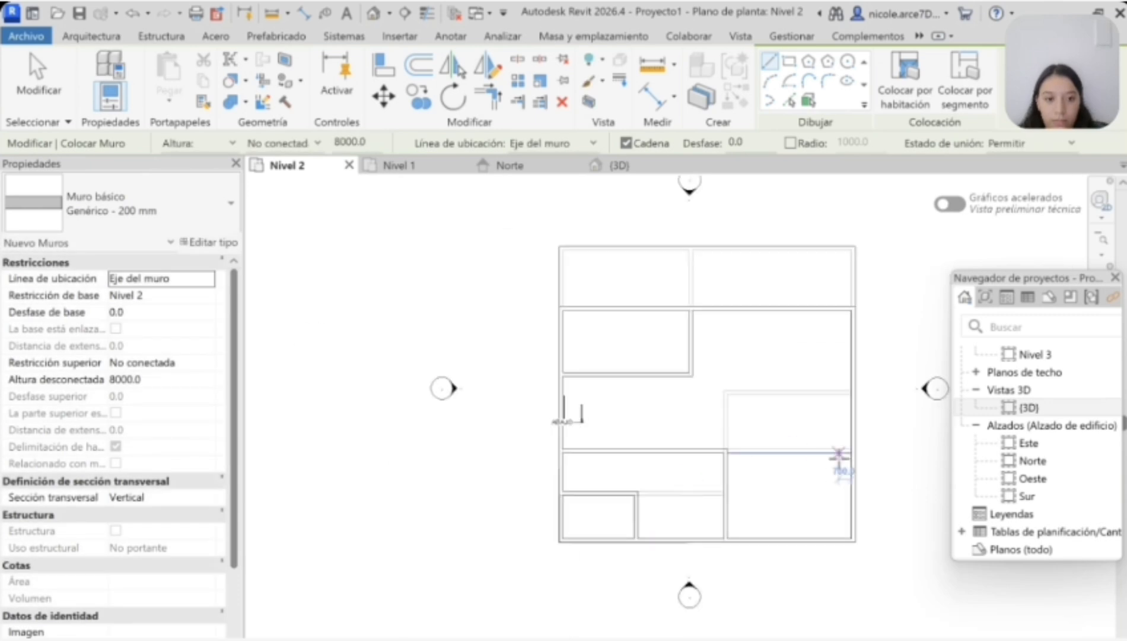
Step: Continue the northwest room's south partition east to the central wall line, then south and east to the east wall
scroll(837, 461, "up", 2)
scroll(787, 292, "down", 2)
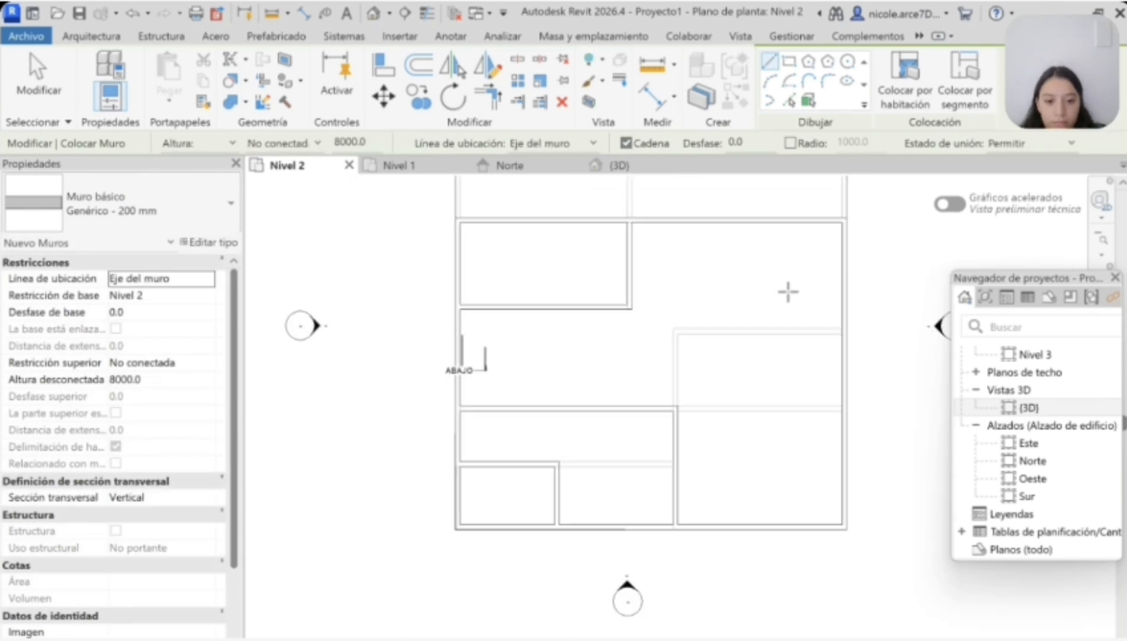
scroll(752, 271, "up", 2)
left_click(650, 318)
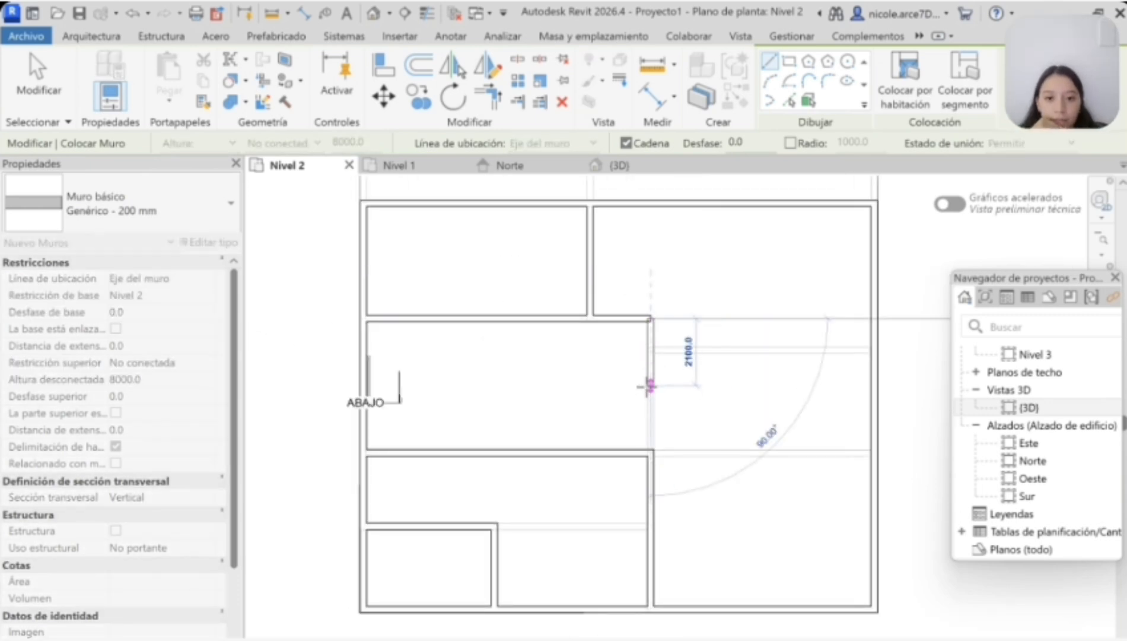
left_click(874, 389)
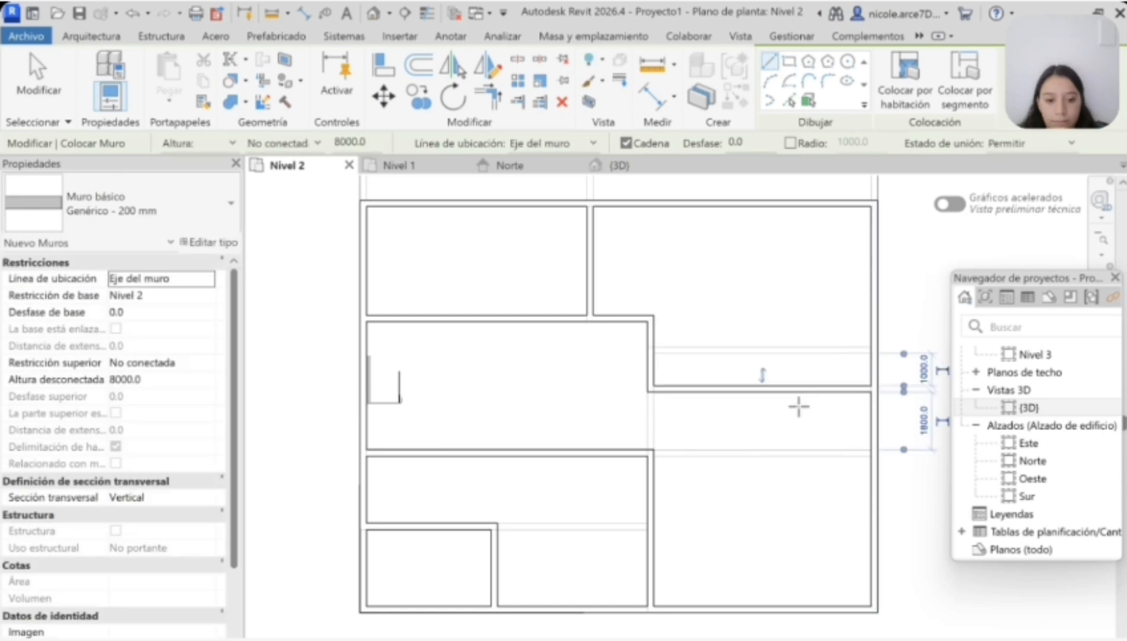
Step: Draw a partition from the central corner east to the east wall, and close the central wall's gap down to the southern partition
left_click(651, 318)
left_click(874, 319)
scroll(650, 450, "up", 2)
scroll(652, 306, "down", 1)
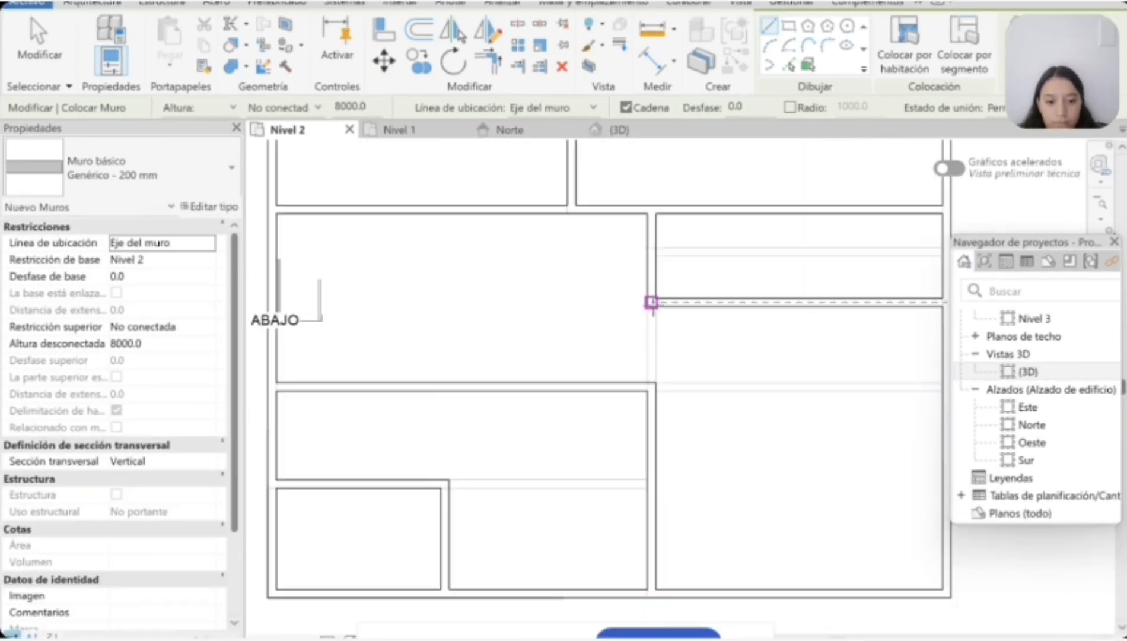
left_click(651, 304)
left_click(651, 384)
scroll(651, 373, "down", 3)
key("Escape")
Step: Move the horizontal partition between the east rooms north onto the ground-floor partition line
scroll(730, 269, "up", 5)
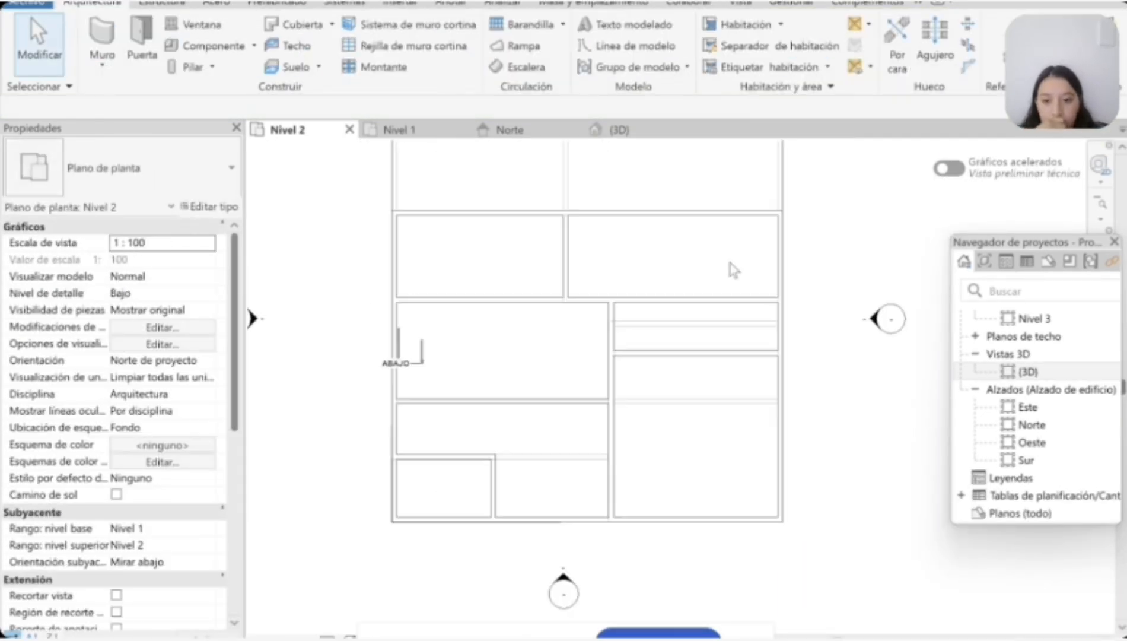
left_click(585, 261)
left_click_drag(584, 255, 583, 279)
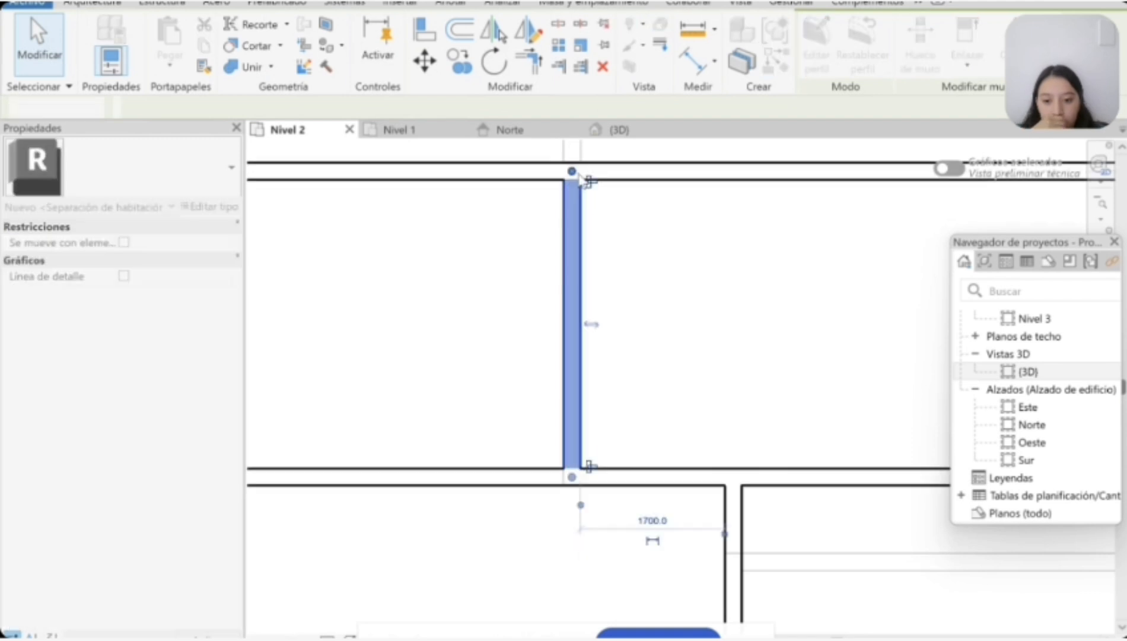
scroll(586, 383, "down", 5)
key("Escape")
scroll(657, 411, "up", 2)
left_click_drag(606, 435, 607, 407)
Step: Delete the full-width partition south of the two northern Nivel 2 rooms and the vertical partition that divides those rooms
left_click(634, 382)
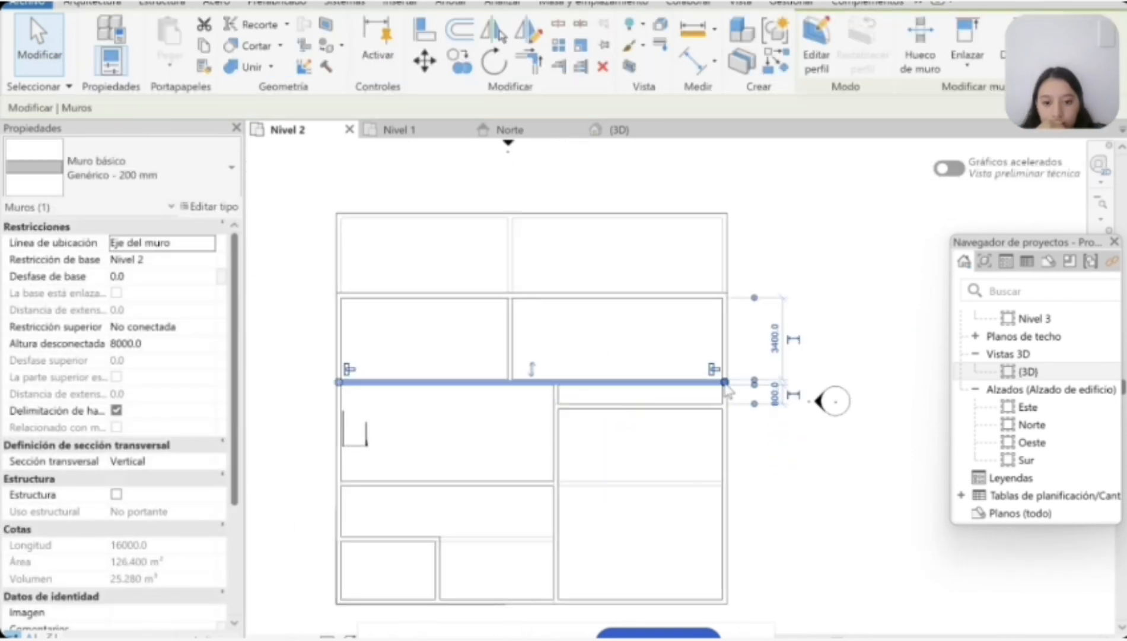
left_click_drag(724, 382, 511, 382)
left_click(1075, 635)
left_click(576, 380)
key("Delete")
scroll(511, 385, "up", 3)
left_click(511, 369)
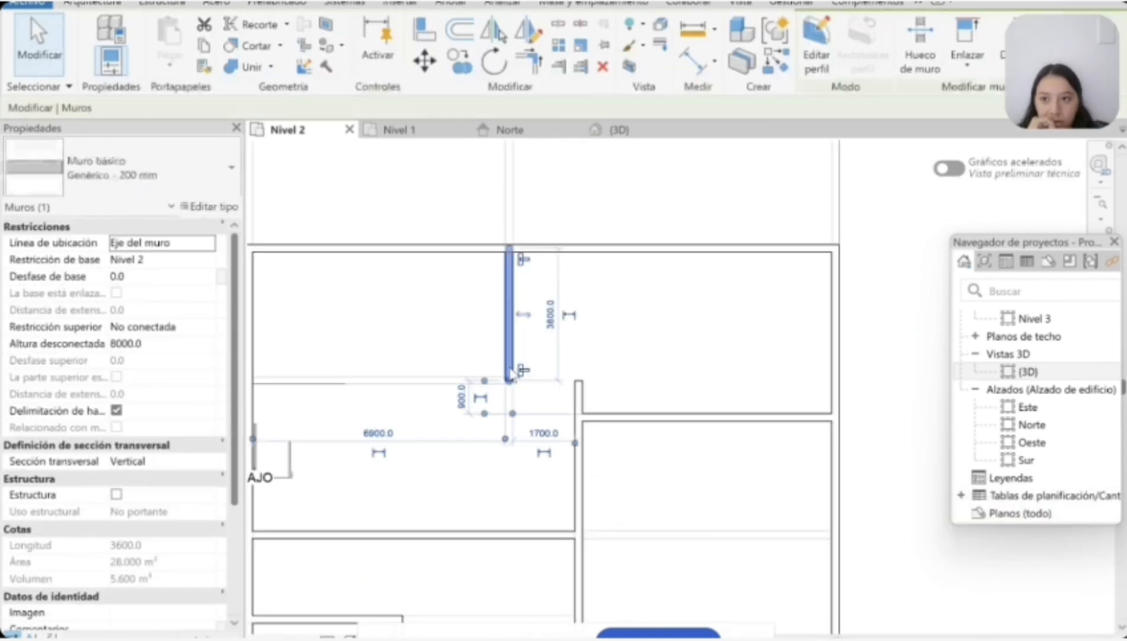
key("Delete")
Step: Delete the short vertical partition in the southwest corner
scroll(463, 384, "down", 6)
scroll(384, 370, "up", 5)
scroll(641, 474, "down", 6)
scroll(688, 551, "up", 6)
left_click(389, 467)
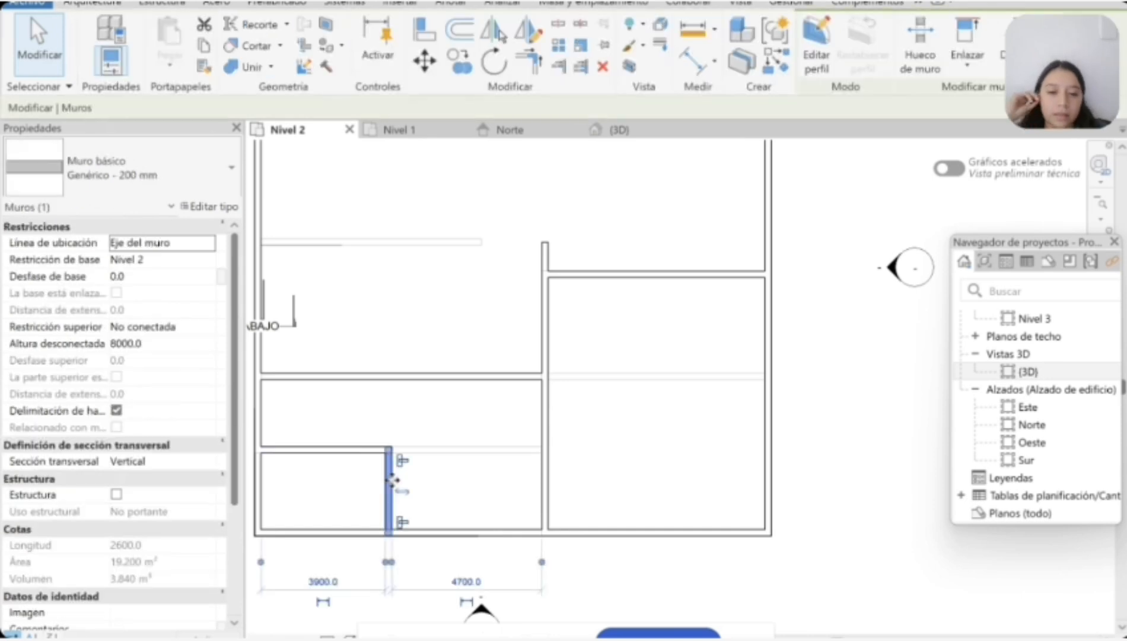
key("Delete")
Step: Extend the southwest horizontal partition east to the central vertical partition
left_click(385, 450)
left_click_drag(389, 450, 545, 450)
left_click(743, 462)
middle_click_drag(744, 463, 777, 491)
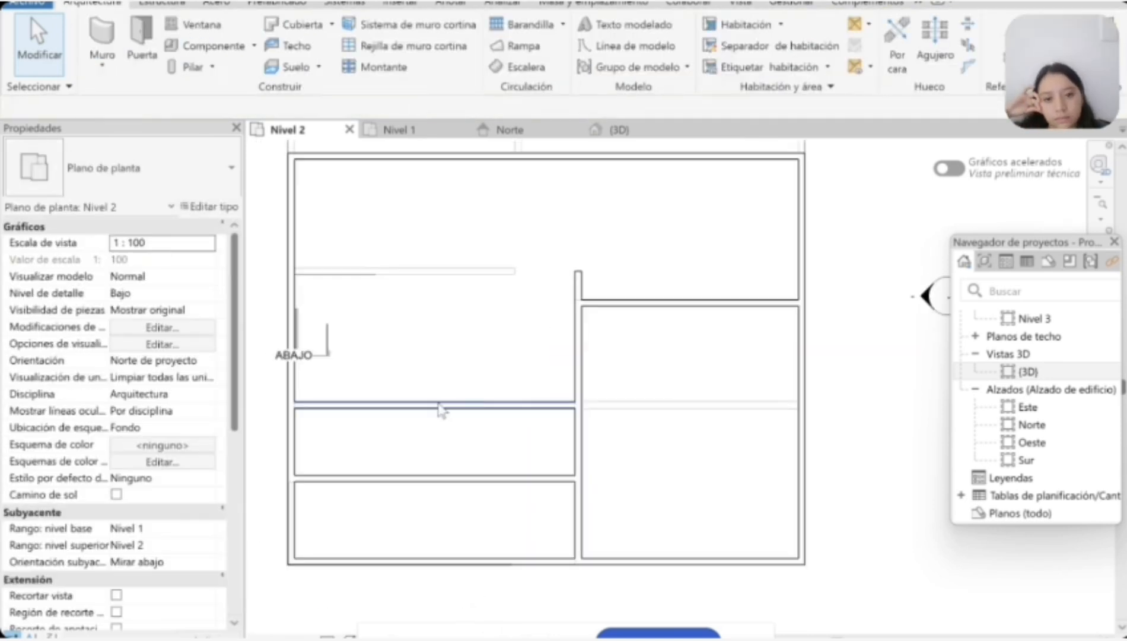
Step: Move the horizontal partition south of the stair farther north toward the stair
left_click_drag(440, 406, 440, 377)
left_click(702, 390)
scroll(591, 317, "down", 3)
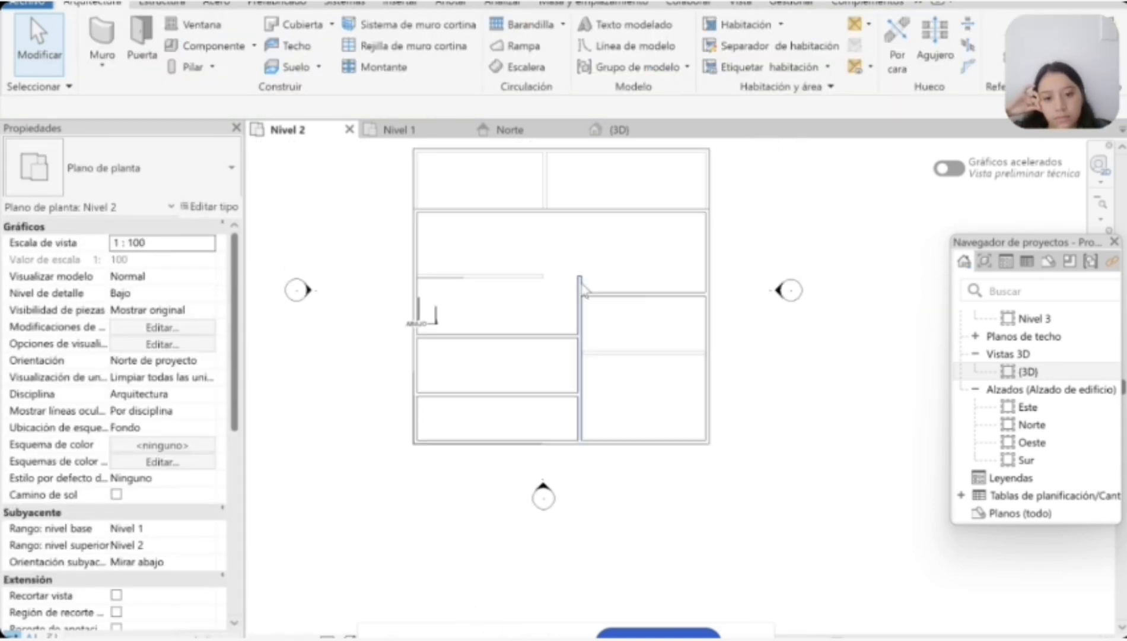
Step: Draw a partition from the northern wall south in line with the Nivel 1 vertical partition, turning west to the exterior wall
key("w")
key("a")
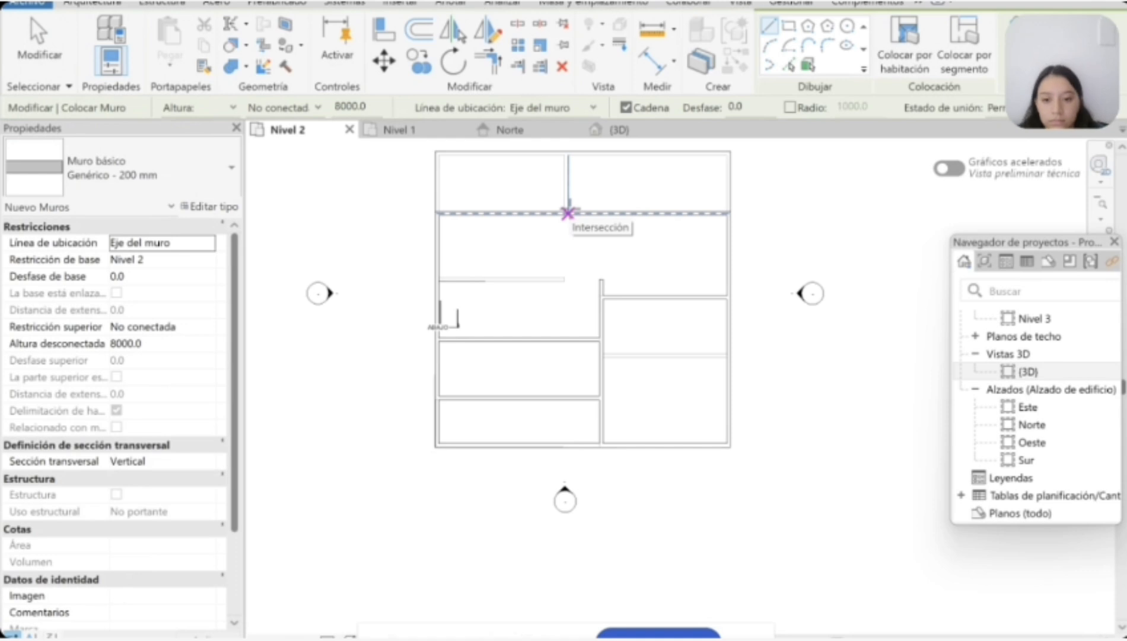
scroll(556, 211, "up", 3)
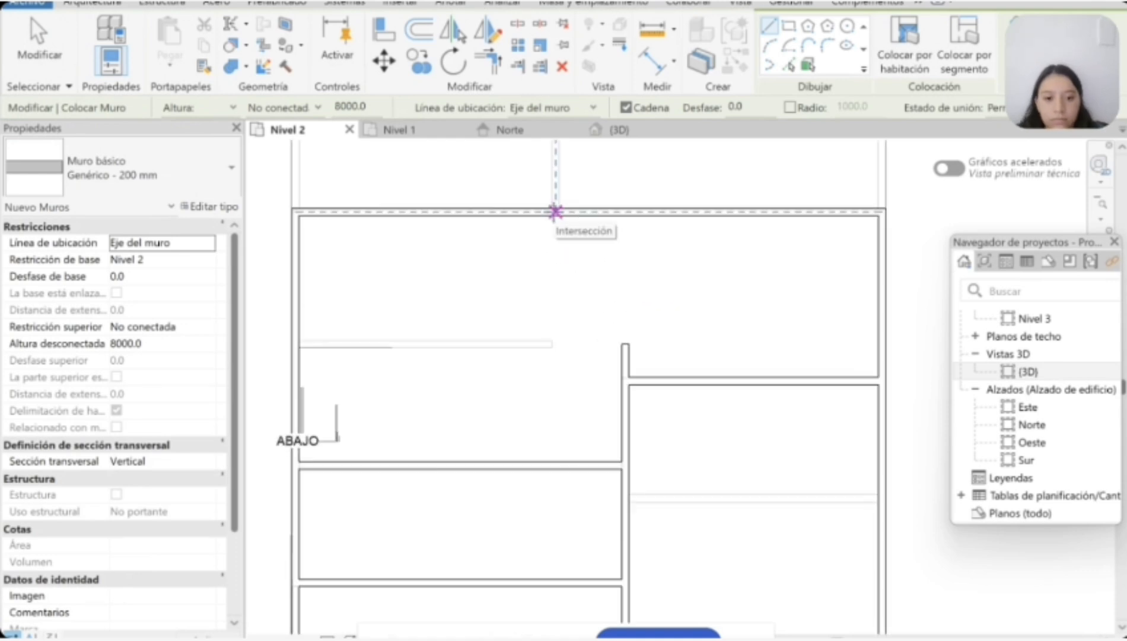
left_click(555, 212)
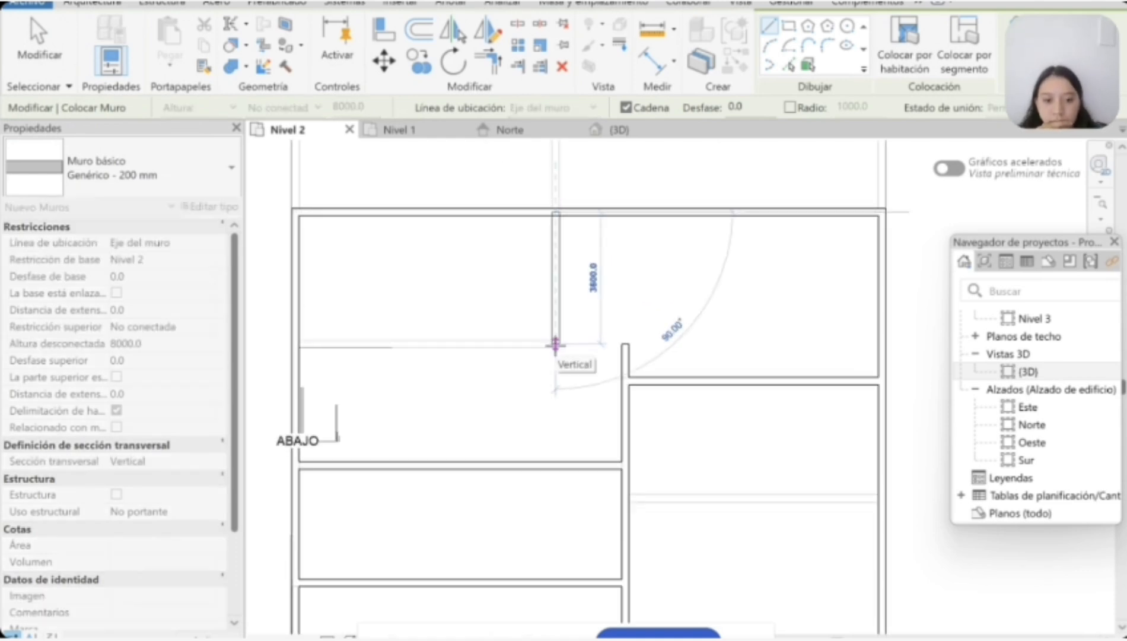
left_click(556, 347)
left_click(296, 347)
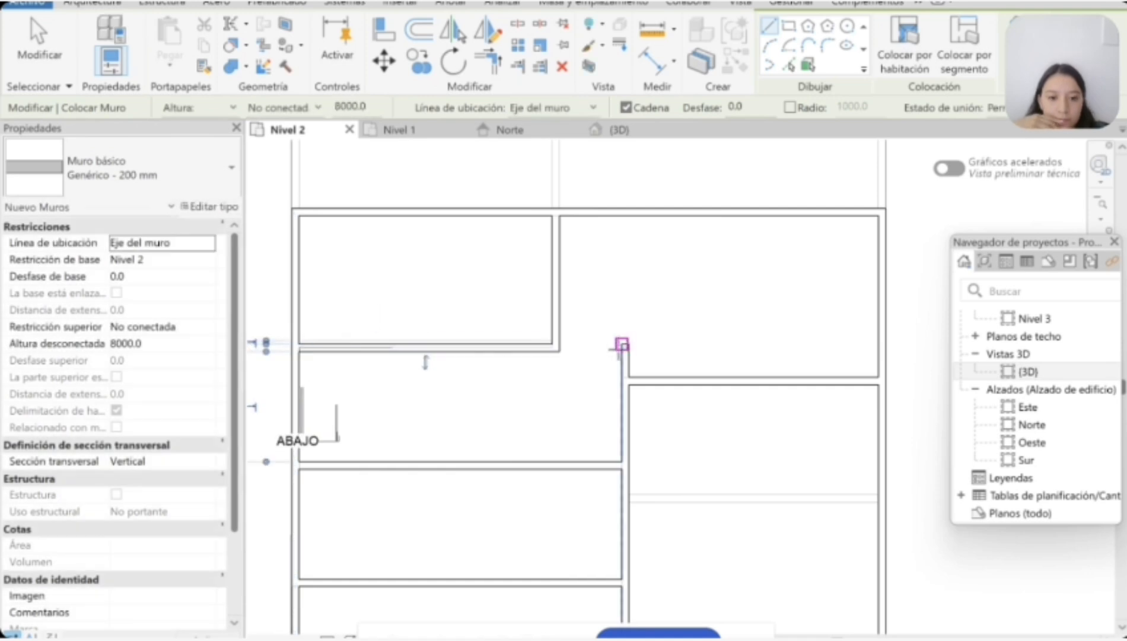
key("Escape")
Step: Delete the horizontal leg of the new partition north of the stair
left_click(398, 346)
scroll(394, 345, "up", 3)
left_click_drag(678, 349, 674, 338)
key("Delete")
scroll(629, 343, "down", 3)
scroll(545, 326, "up", 2)
Step: Redraw the horizontal partition north of the stair about 7100 mm long, from the west exterior wall to the new vertical partition
key("w")
key("a")
scroll(515, 415, "down", 4)
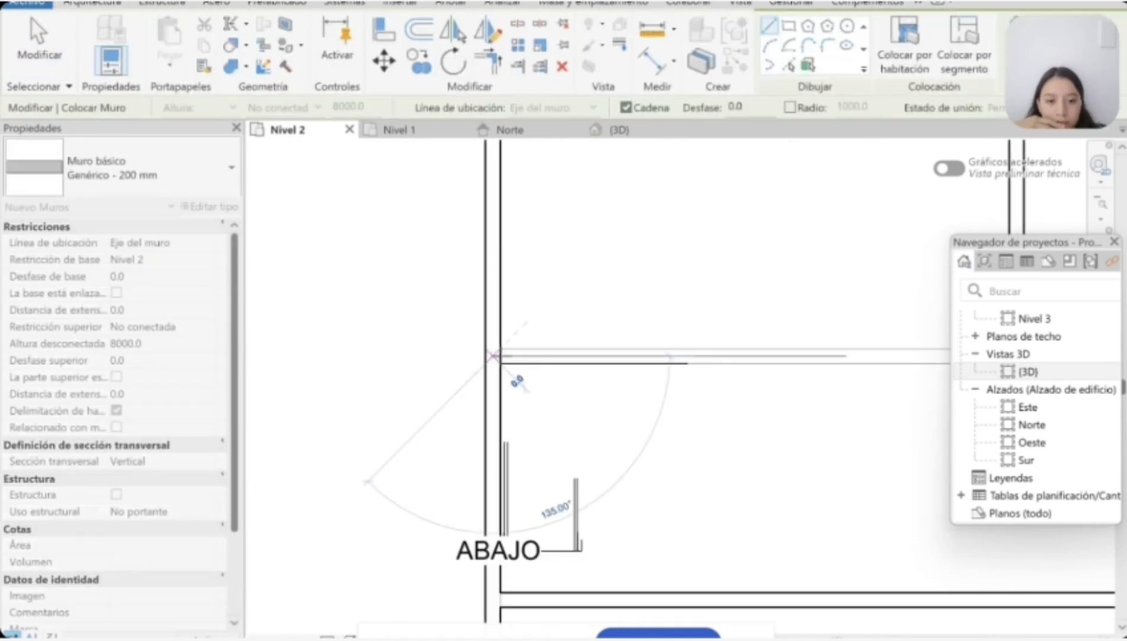
key("Escape")
key("Escape")
scroll(806, 335, "up", 2)
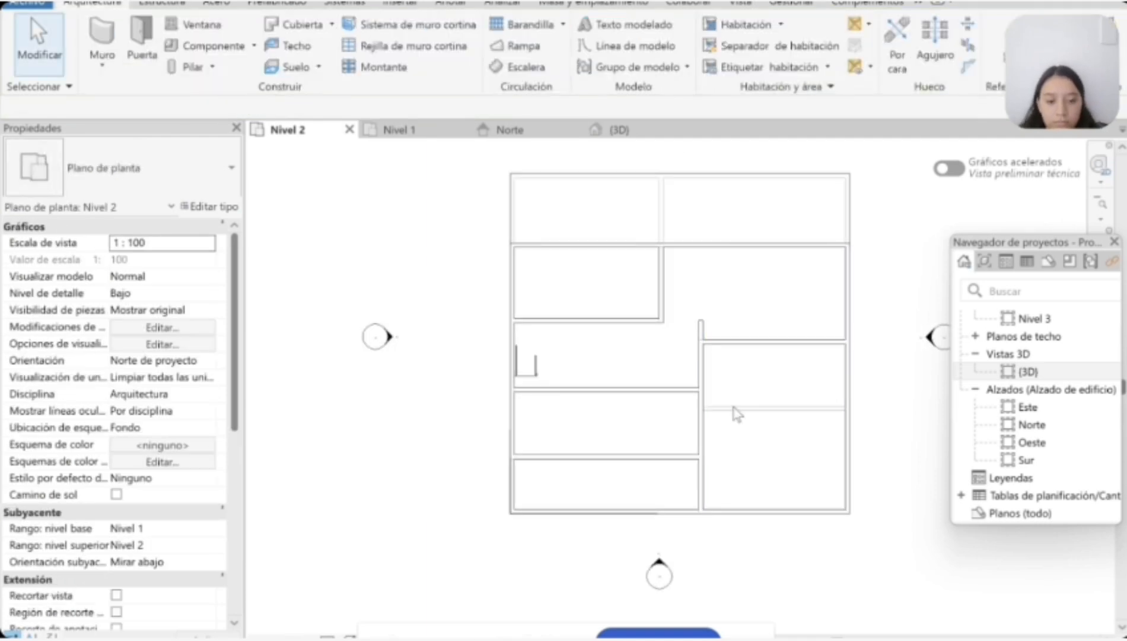
Step: Extend the horizontal partition north of the stair east to the north end of the central vertical partition
left_click(682, 456)
left_click(610, 538)
scroll(695, 320, "up", 3)
left_click(707, 324)
left_click(625, 321)
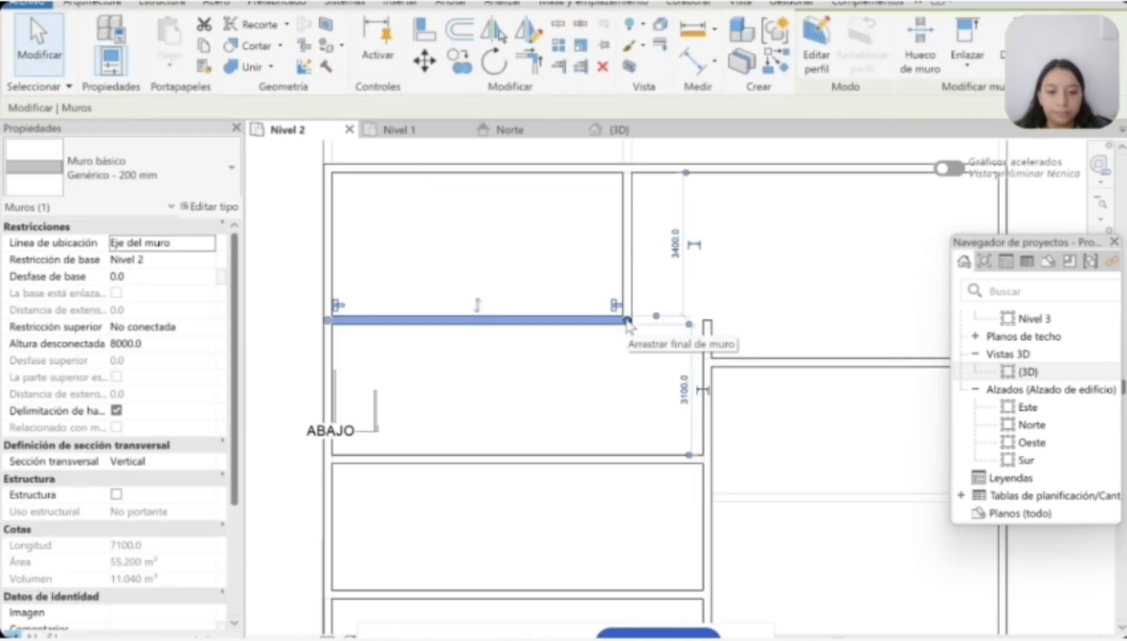
left_click_drag(628, 321, 709, 319)
left_click(812, 466)
scroll(858, 465, "down", 4)
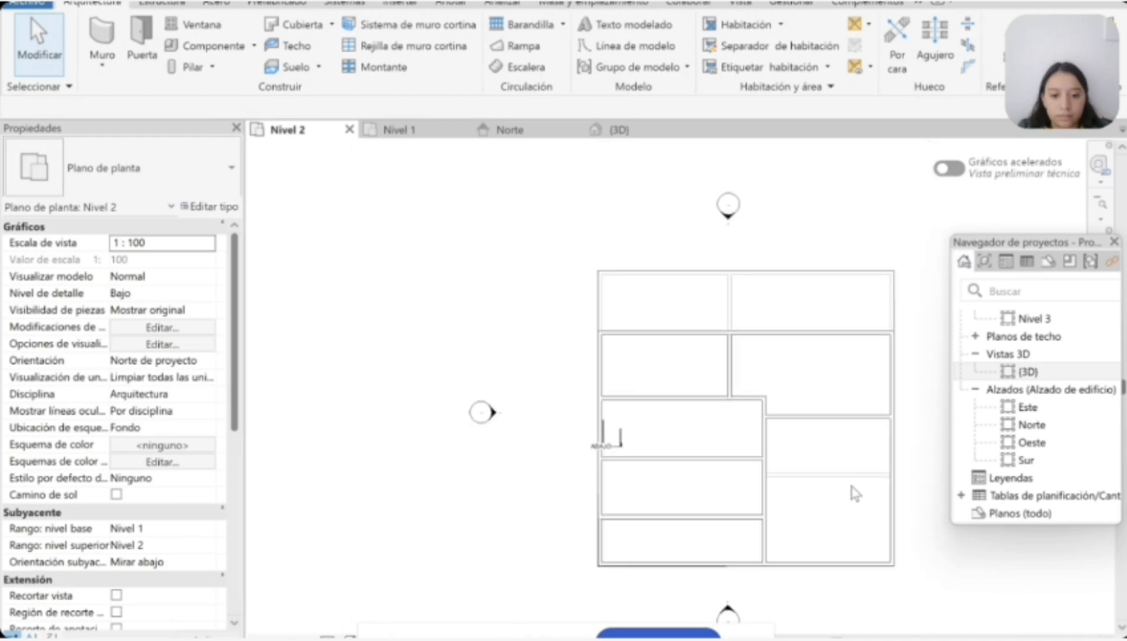
scroll(880, 551, "up", 2)
mouse_move(735, 310)
left_mouse_down()
mouse_move(734, 277)
mouse_move(731, 310)
left_mouse_up()
left_click(742, 371)
scroll(742, 383, "down", 3)
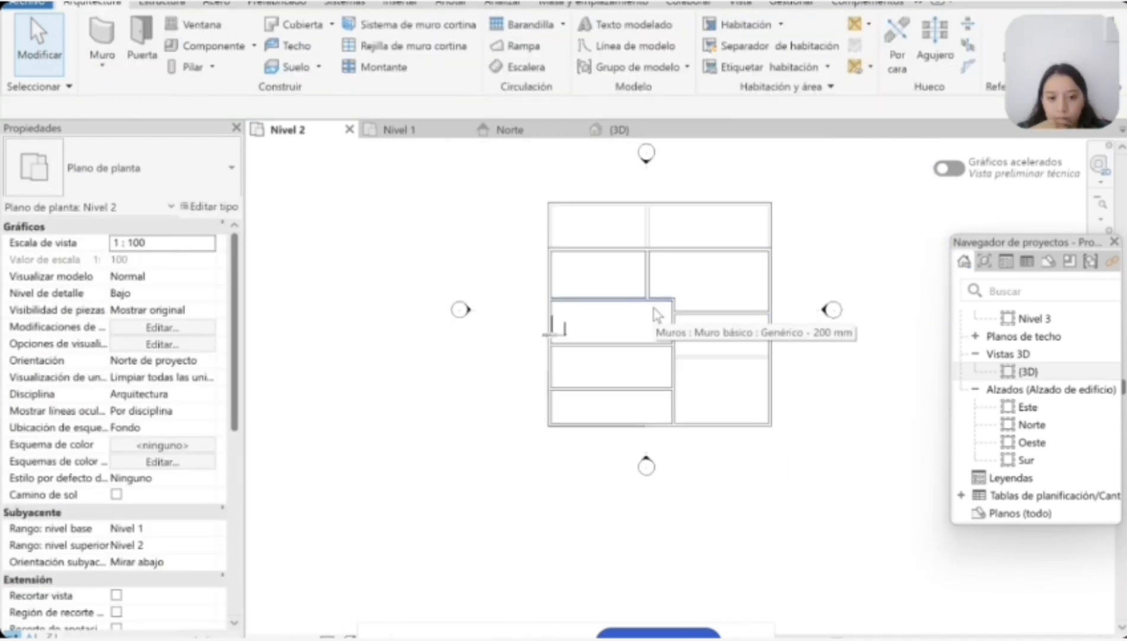
Step: Delete the two horizontal partitions south of the stair on the west side
left_click(653, 308)
scroll(631, 350, "up", 4)
left_click_drag(586, 385, 589, 430)
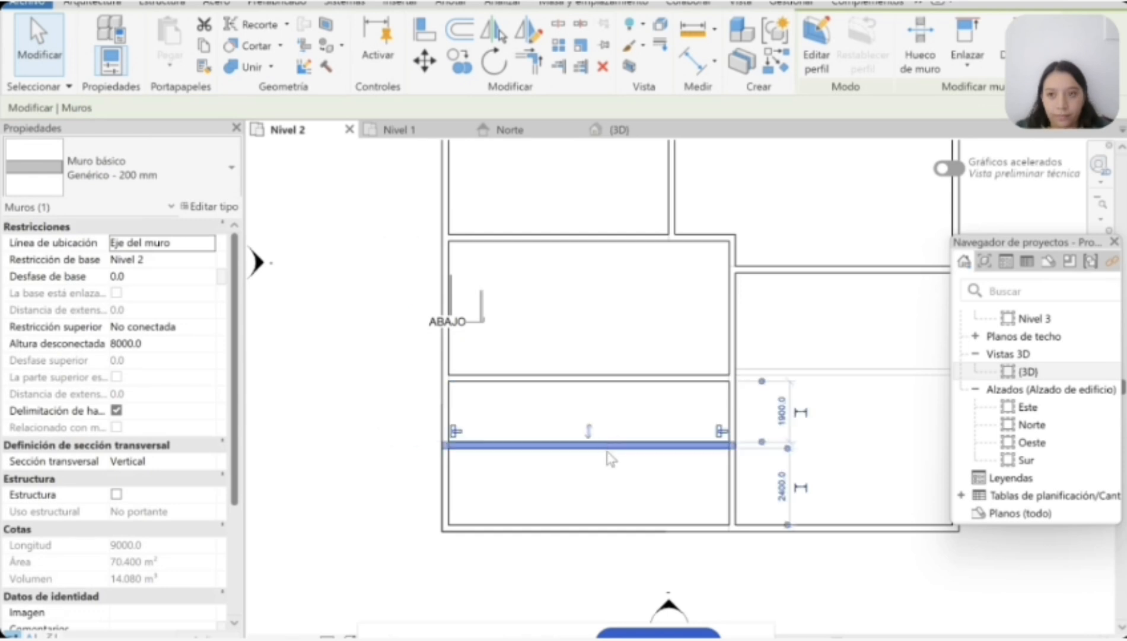
left_click(625, 462)
scroll(649, 490, "down", 3)
scroll(454, 432, "up", 3)
Step: Draw a 9000 mm horizontal partition south of the stair, from the west exterior wall to the central vertical partition
key("w")
key("a")
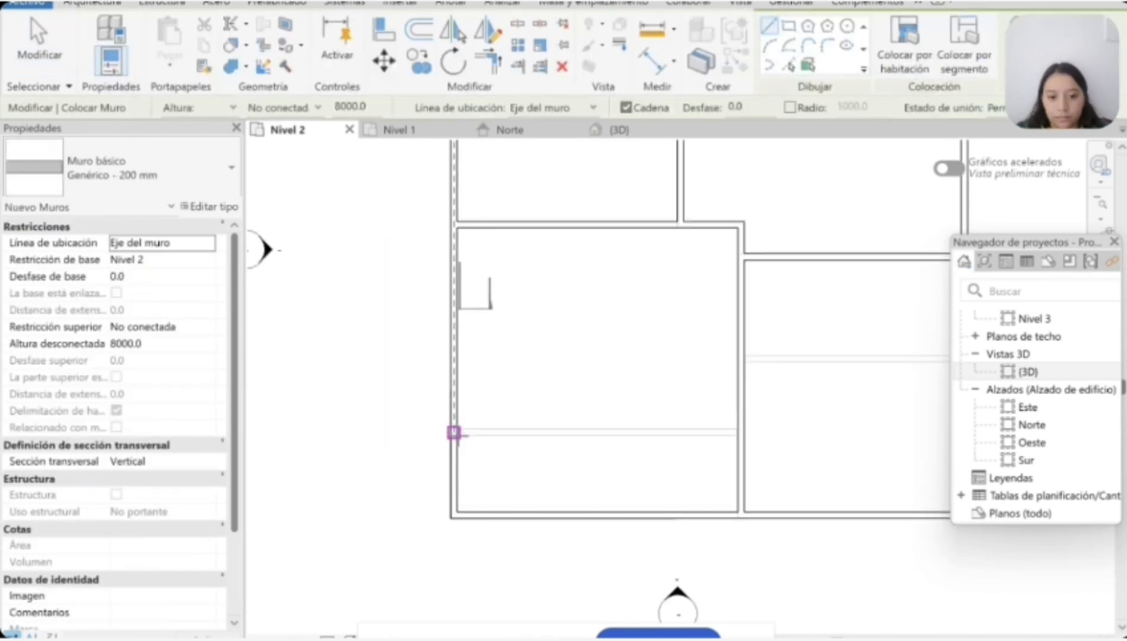
left_click(452, 337)
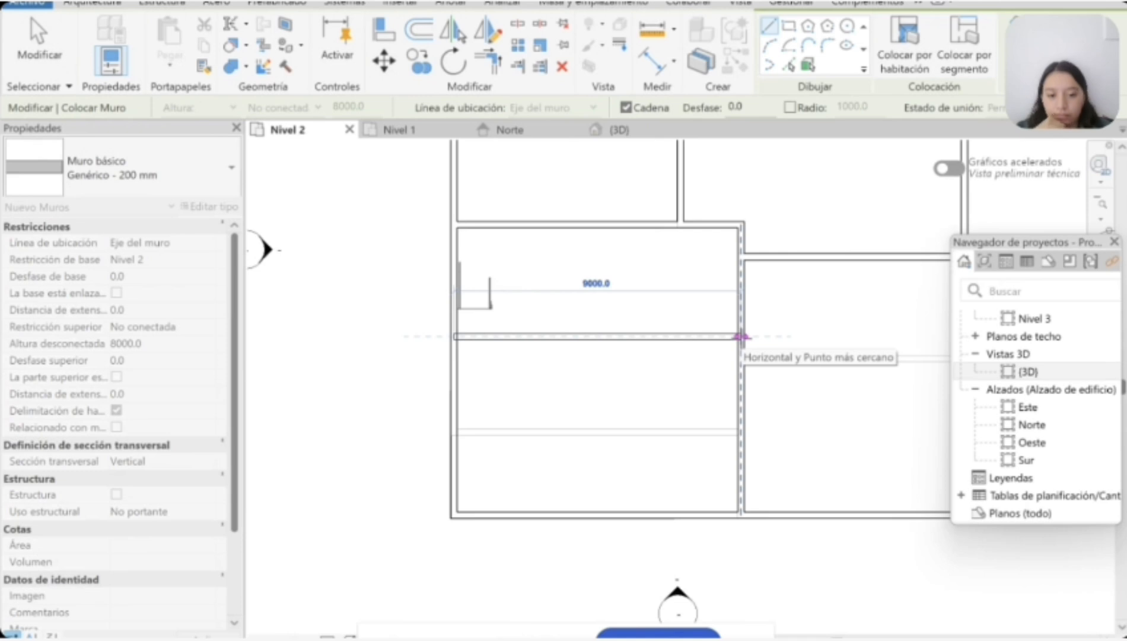
key("Escape")
left_click(453, 345)
left_click(747, 353)
key("Escape")
key("Escape")
Step: Move the horizontal partition south of the stair slightly farther south
left_click(628, 348)
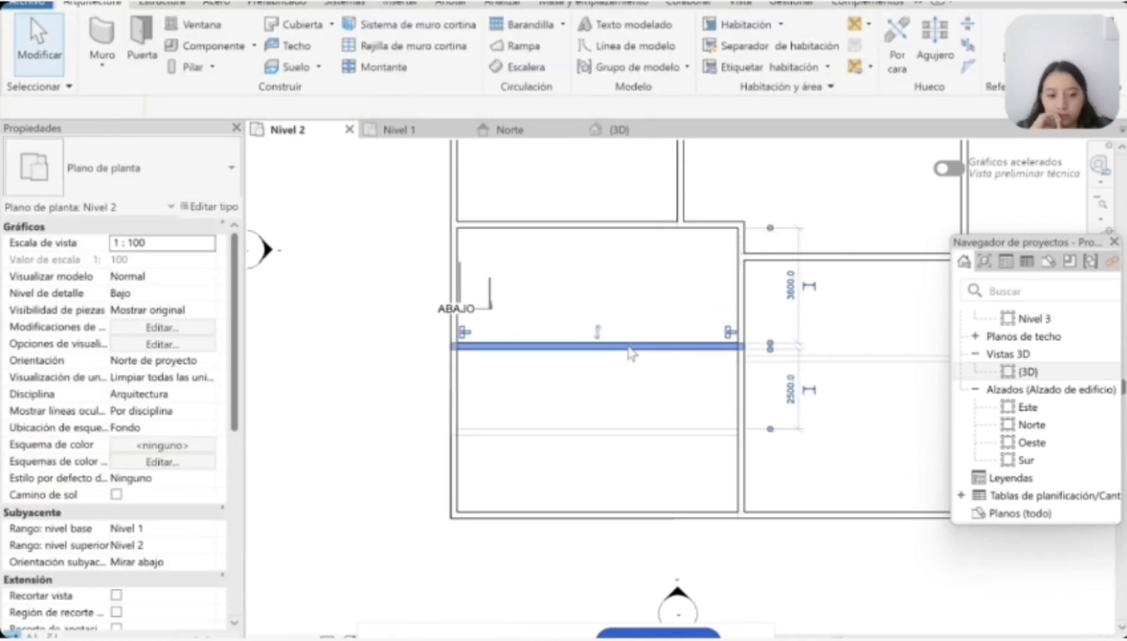
left_click(607, 359)
left_click(608, 346)
left_click_drag(576, 349, 576, 363)
left_click(555, 498)
scroll(555, 504, "up", 2)
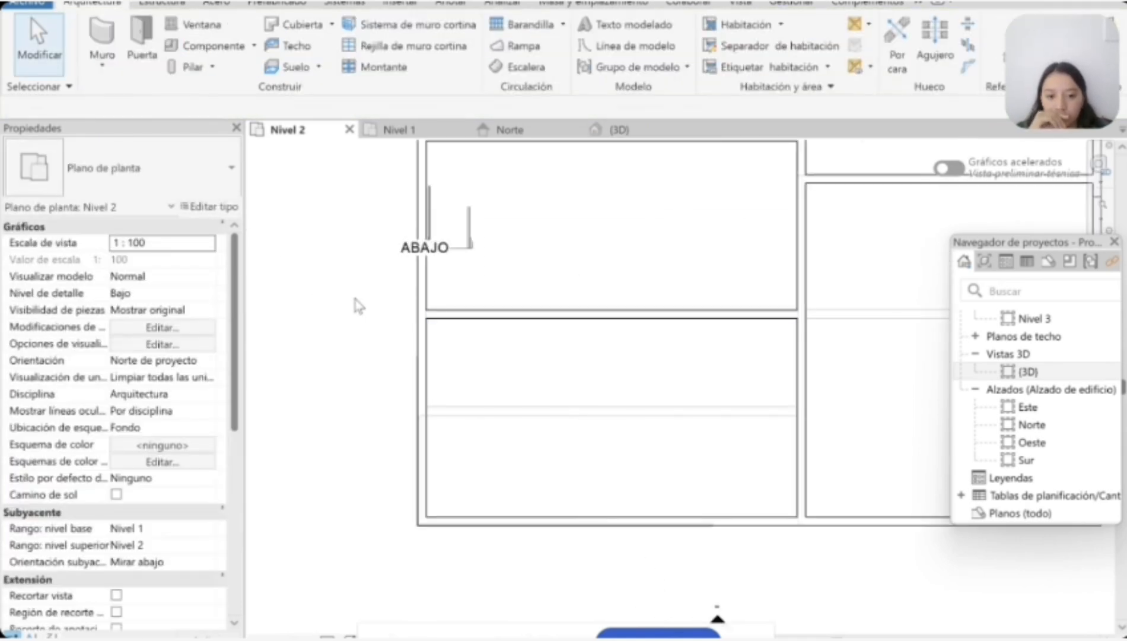
Step: Draw a second horizontal partition near the south exterior wall, from the west exterior wall to the central vertical partition
key("w")
key("a")
scroll(421, 426, "down", 2)
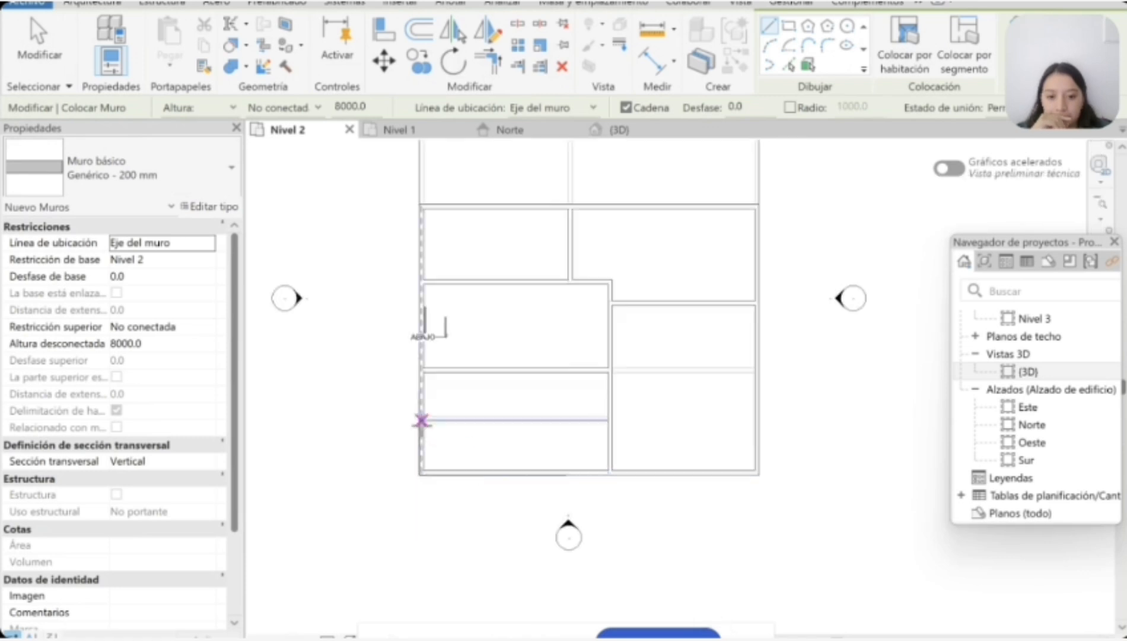
scroll(422, 420, "up", 1)
left_click(420, 452)
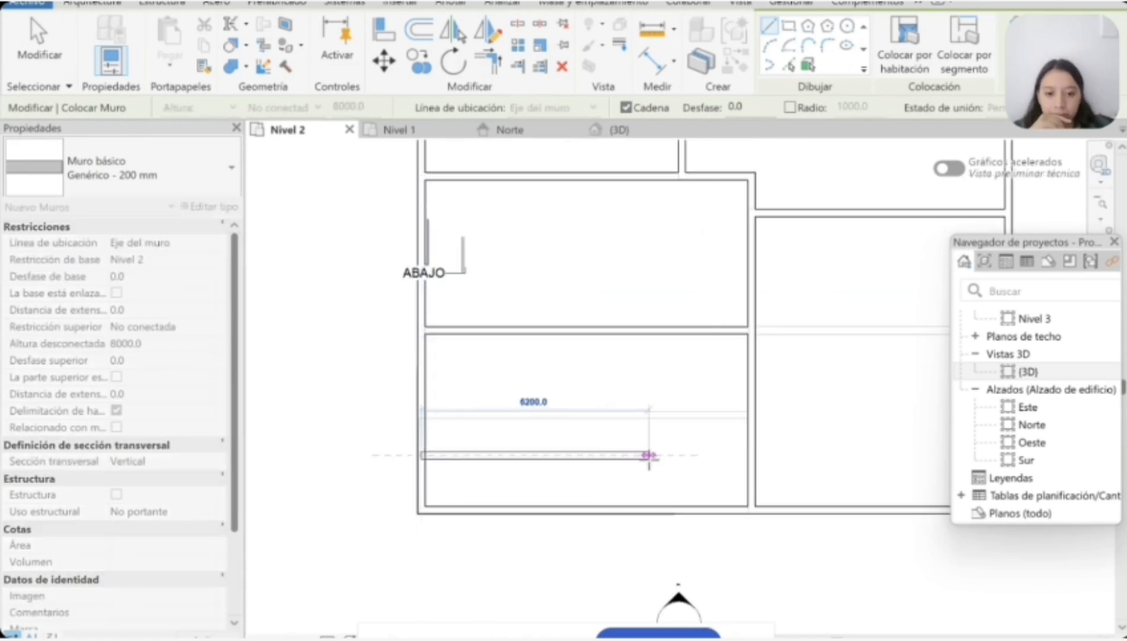
left_click(748, 454)
scroll(718, 469, "down", 3)
scroll(841, 445, "up", 2)
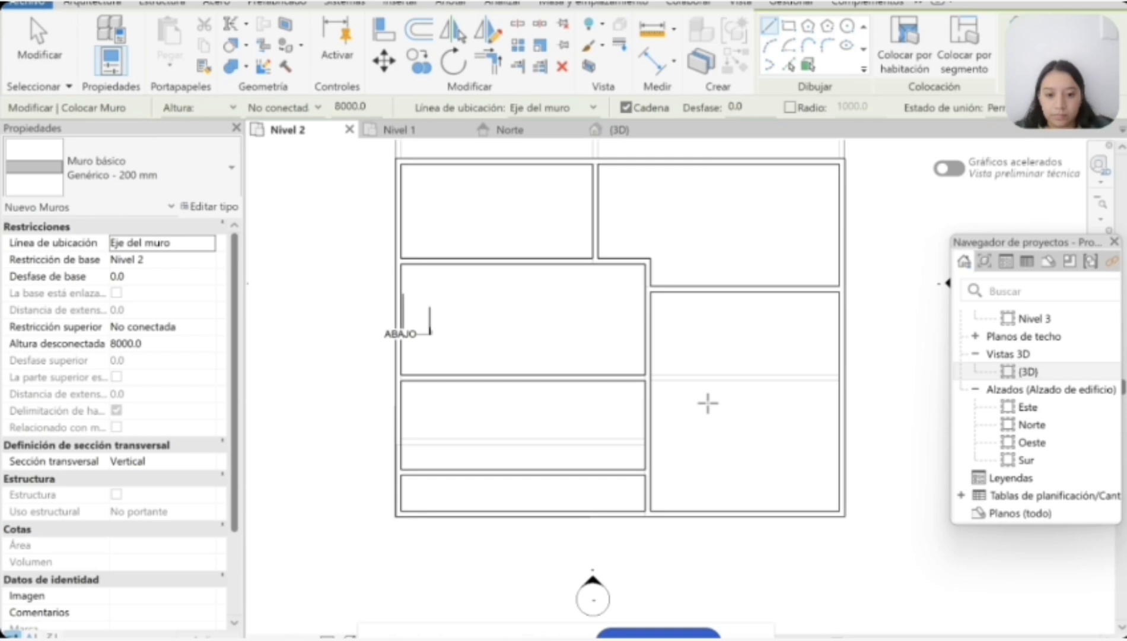
scroll(734, 342, "down", 2)
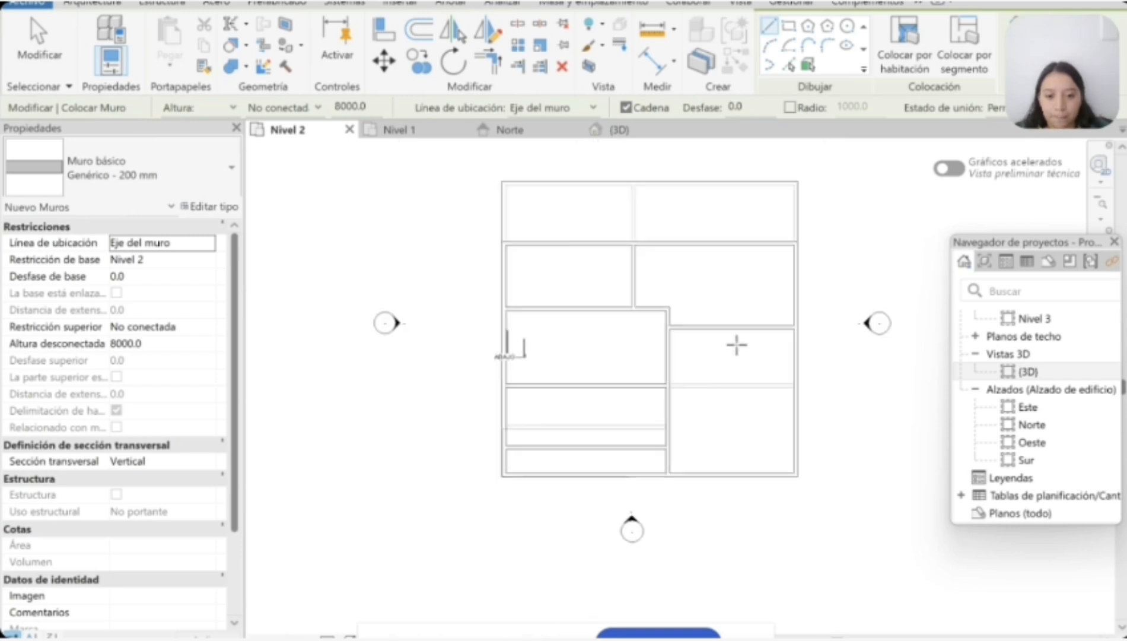
scroll(727, 320, "up", 2)
key("Escape")
key("Escape")
Step: Move the east horizontal partition south, in line with the partition south of the stair
left_click(734, 320)
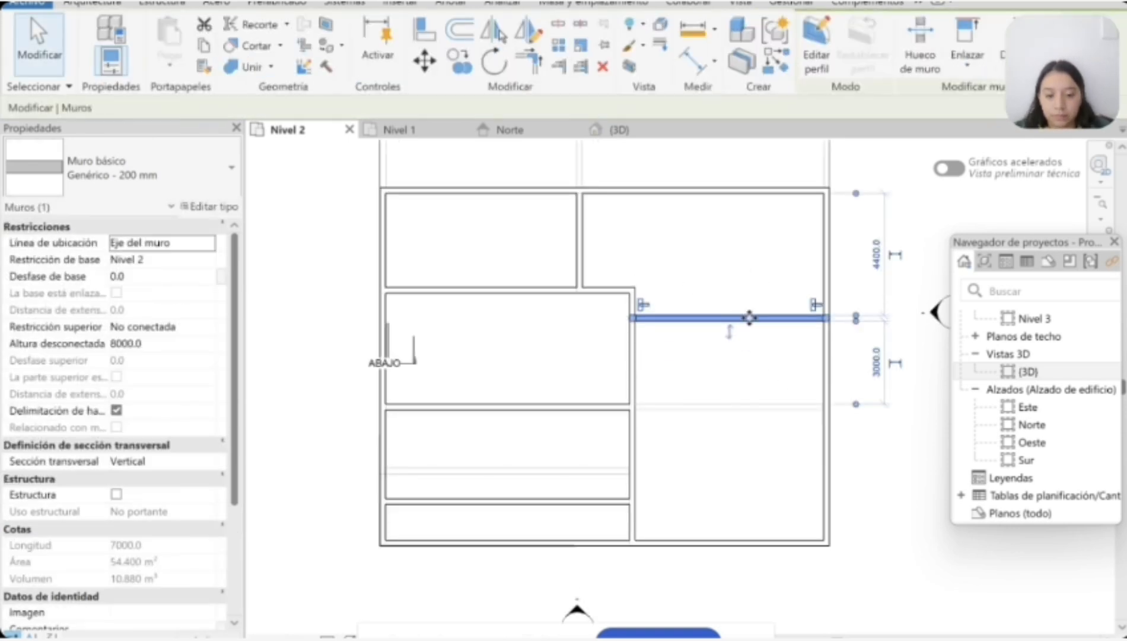
left_click_drag(750, 319, 750, 406)
left_click(663, 314)
Step: Shorten the central vertical partition so its north end meets the horizontal partition south of the stair
left_click(632, 372)
left_click_drag(632, 290, 633, 407)
left_click(738, 422)
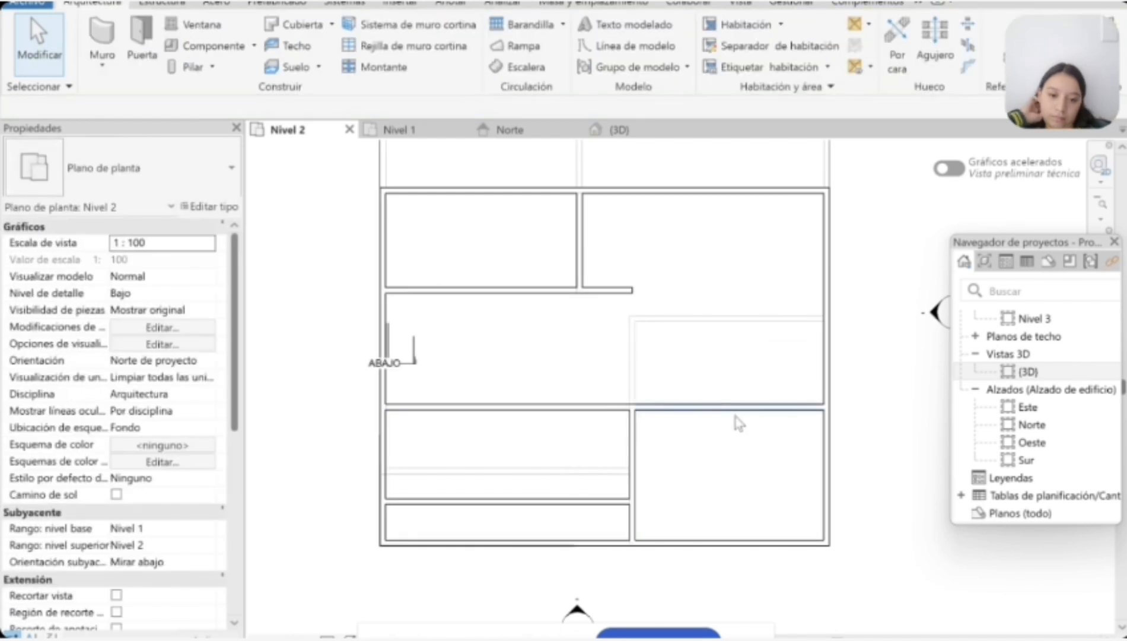
scroll(762, 529, "down", 2)
scroll(579, 488, "up", 3)
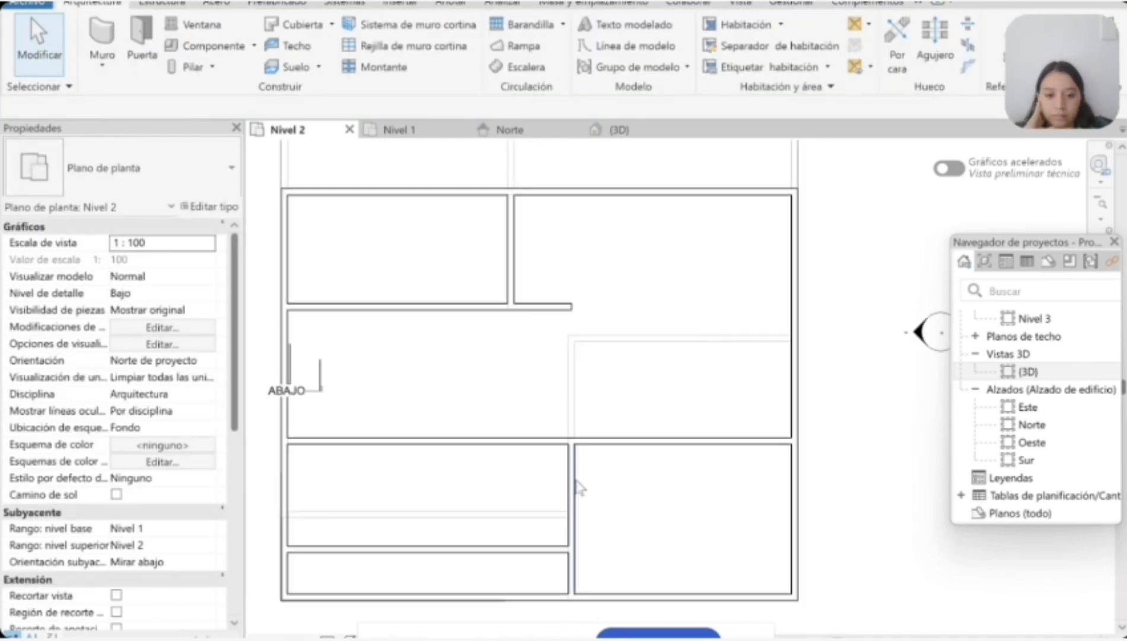
scroll(353, 206, "down", 1)
Step: Draw a vertical partition about 2700 mm west of the east exterior wall and complete the horizontal partition at its north end eastward to that exterior wall
key("w")
key("a")
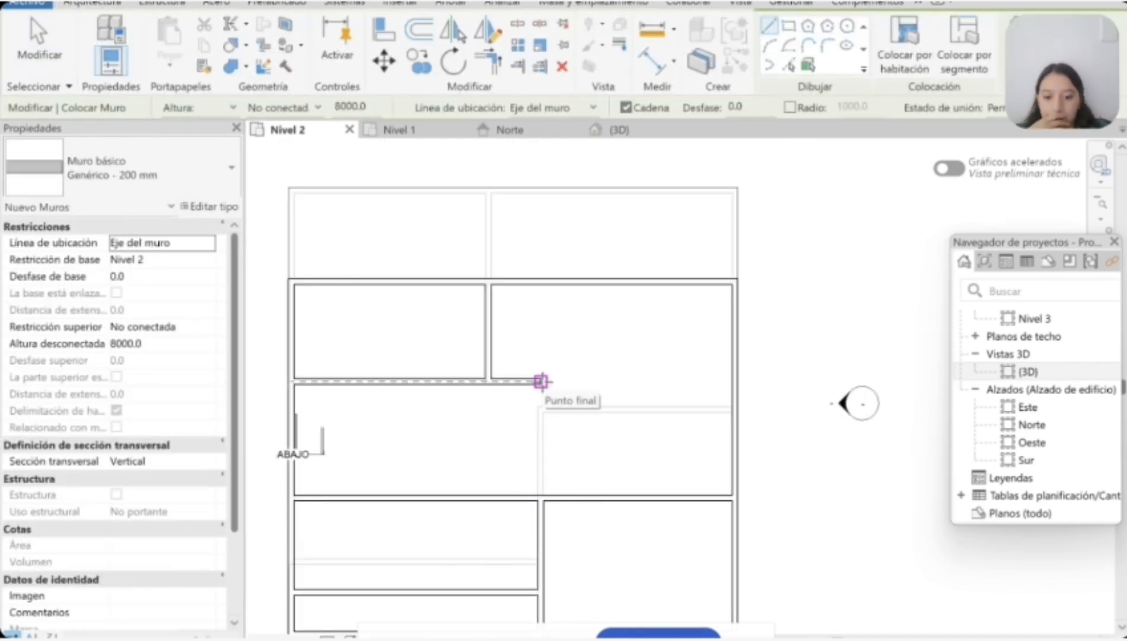
left_click(541, 381)
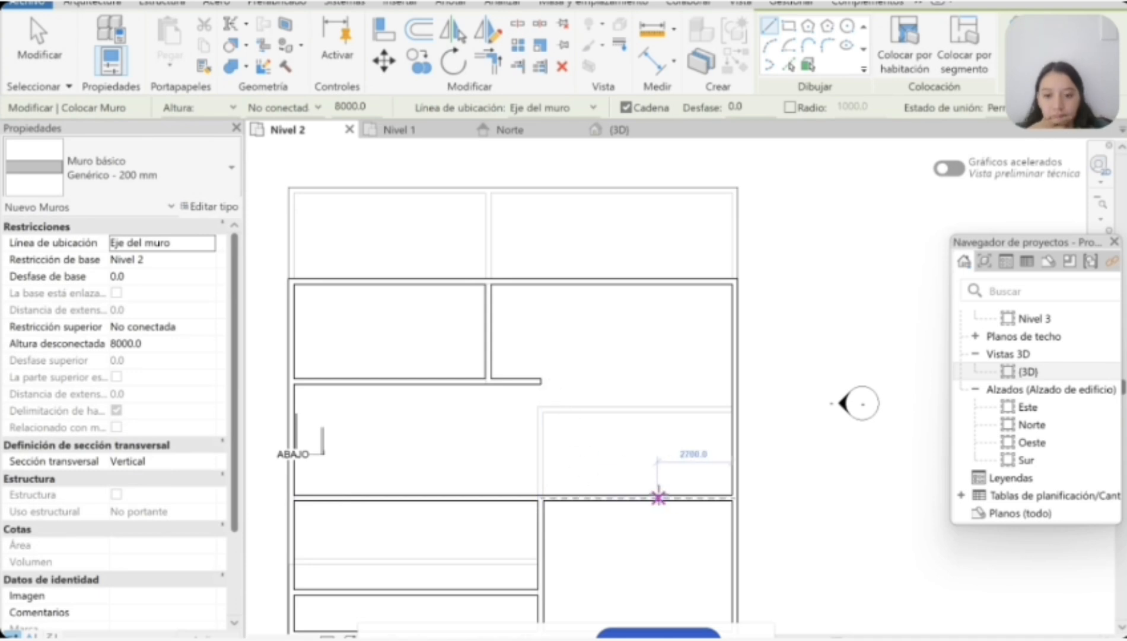
left_click(655, 497)
left_click(655, 382)
left_click(734, 381)
key("Escape")
left_click(655, 381)
key("Escape")
key("Escape")
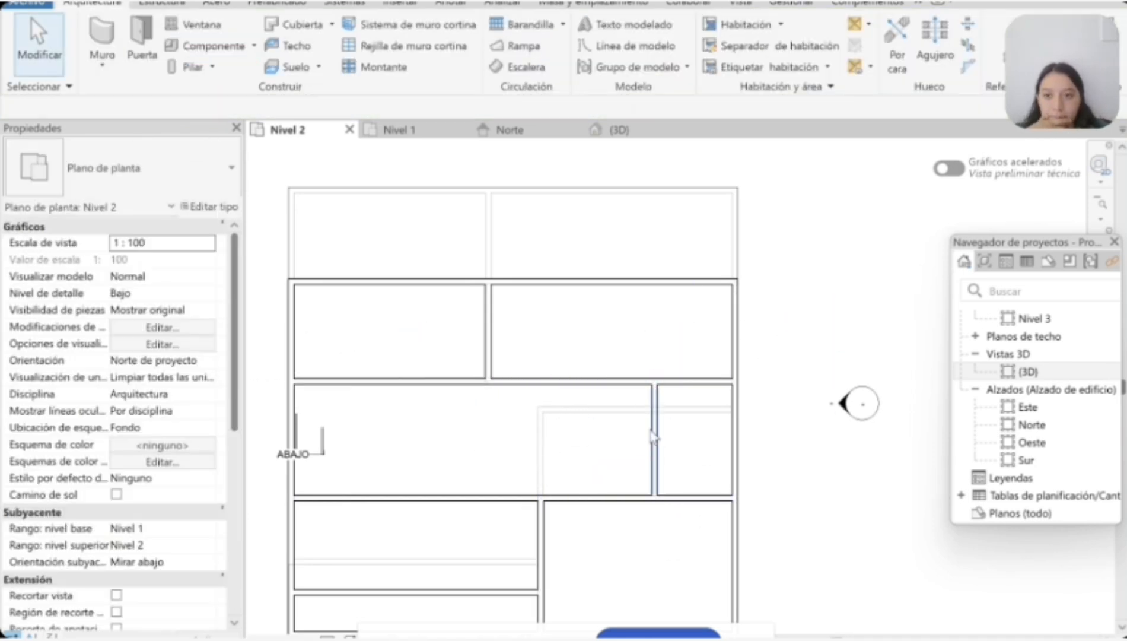
Step: Examine the new east vertical partition and the full-width horizontal partition south of the northern rooms
left_click(654, 440)
key("Escape")
scroll(641, 549, "down", 3)
scroll(658, 587, "up", 2)
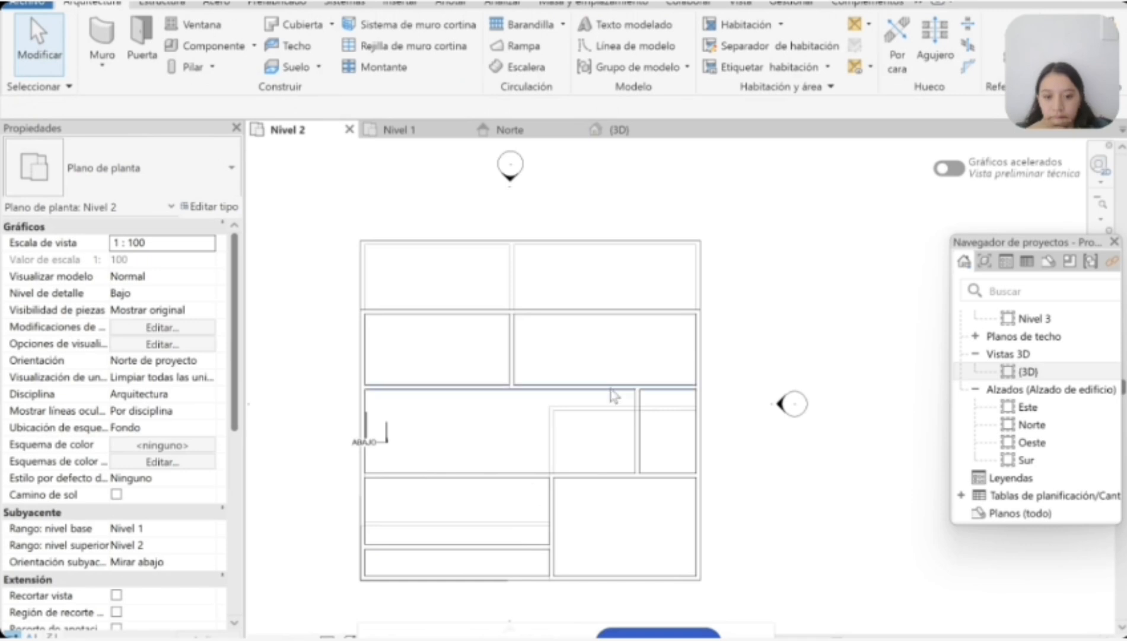
left_click(594, 388)
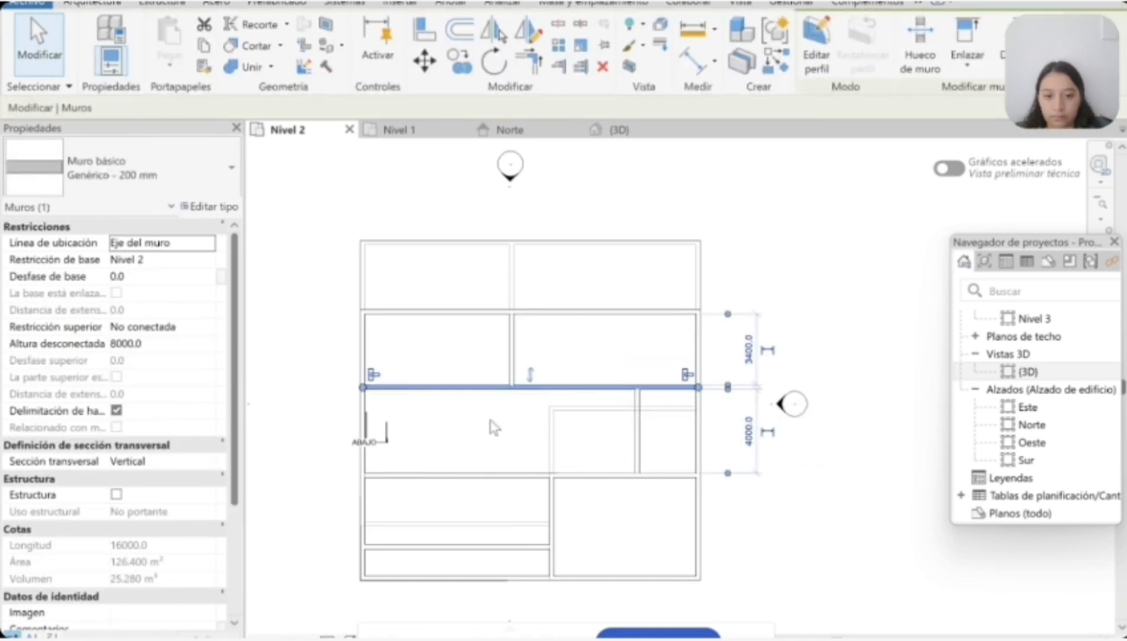
key("Escape")
scroll(379, 427, "up", 3)
scroll(498, 422, "down", 2)
scroll(771, 422, "up", 2)
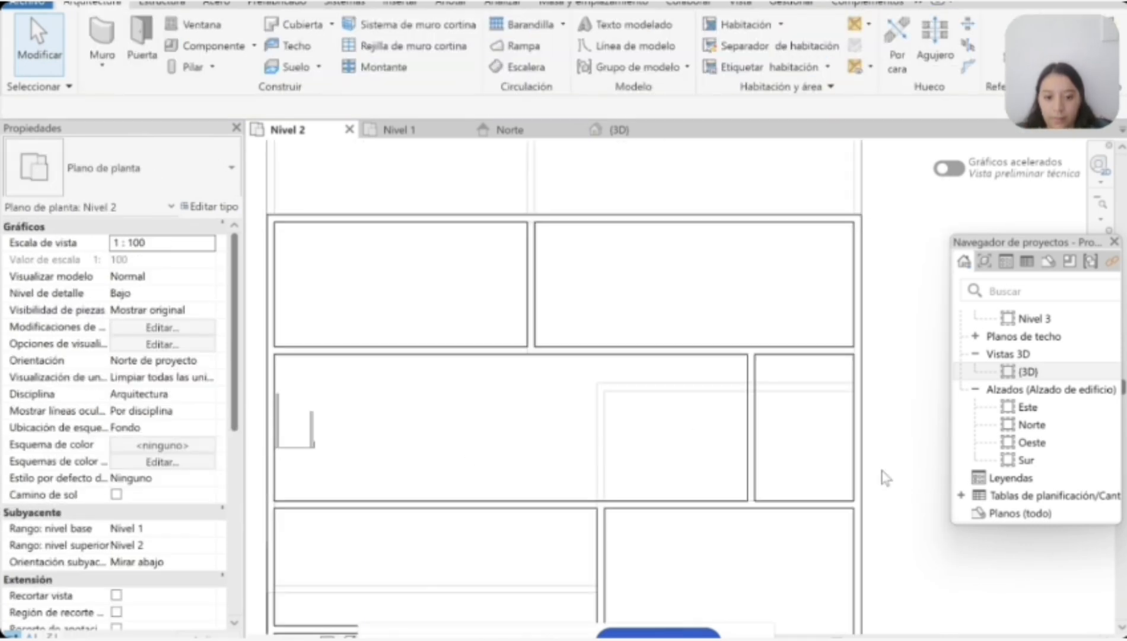
Step: Place two Simple-A ras 0915 x 2134mm doors in the horizontal partition south of the stair, one on each side of the central vertical partition
scroll(697, 409, "down", 5)
left_click(145, 40)
scroll(709, 575, "up", 5)
scroll(639, 545, "down", 3)
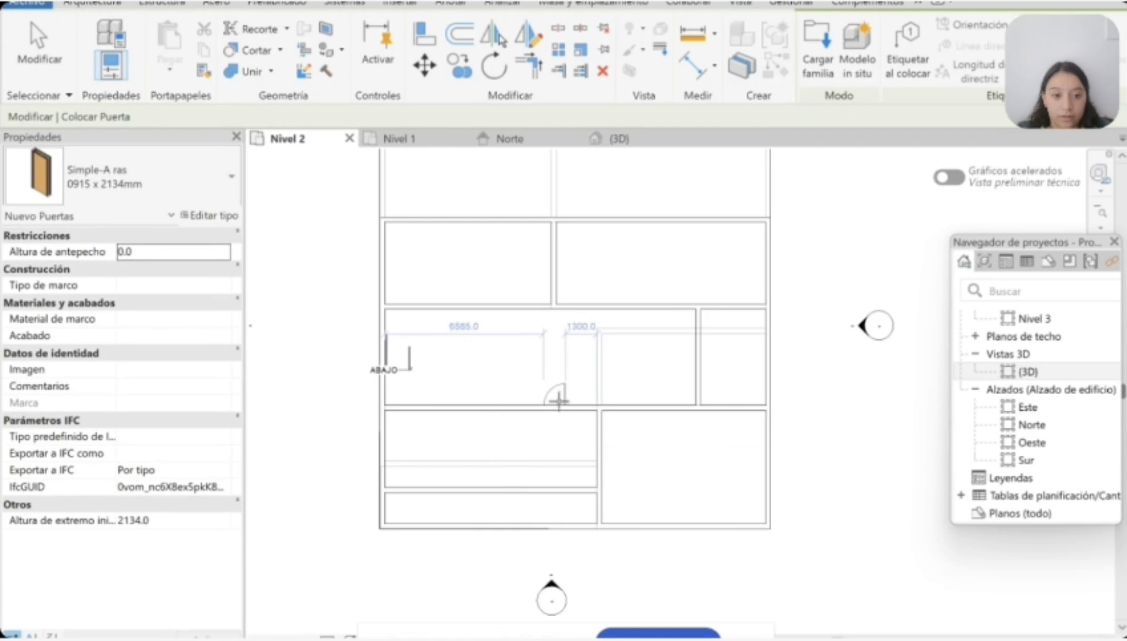
scroll(611, 401, "up", 2)
left_click(569, 405)
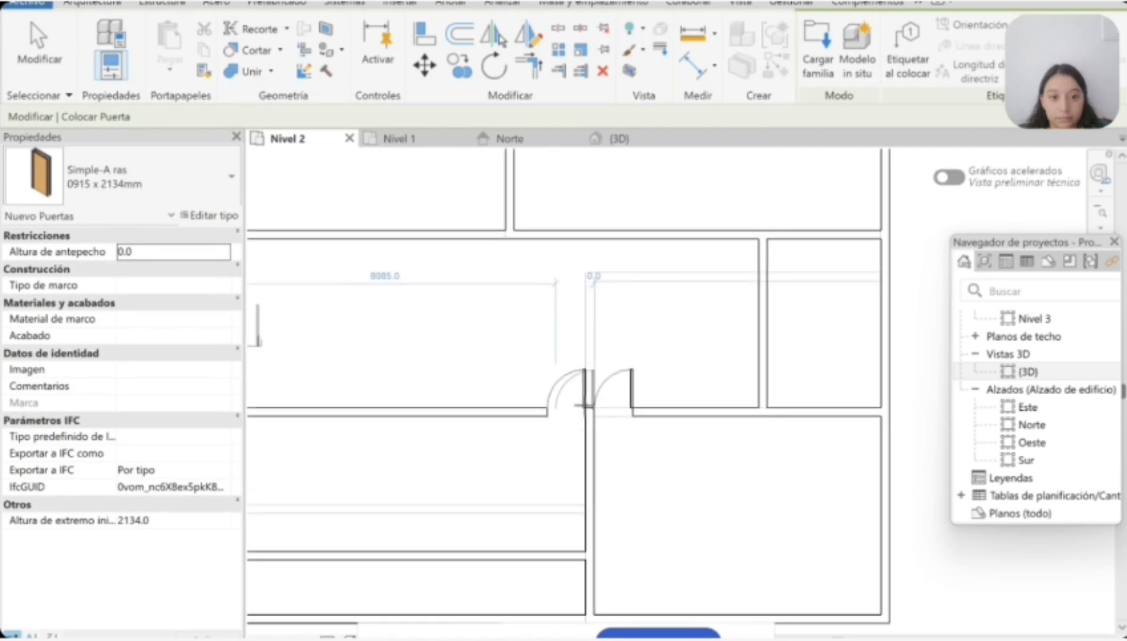
key("Escape")
key("Escape")
Step: Flip the hinge side of the door just east of the central vertical partition
left_click(631, 387)
left_click(619, 387)
key("Escape")
scroll(603, 384, "down", 2)
scroll(598, 386, "up", 4)
Step: Flip both doors beside the central vertical partition to swing south into the rooms
left_click(567, 369)
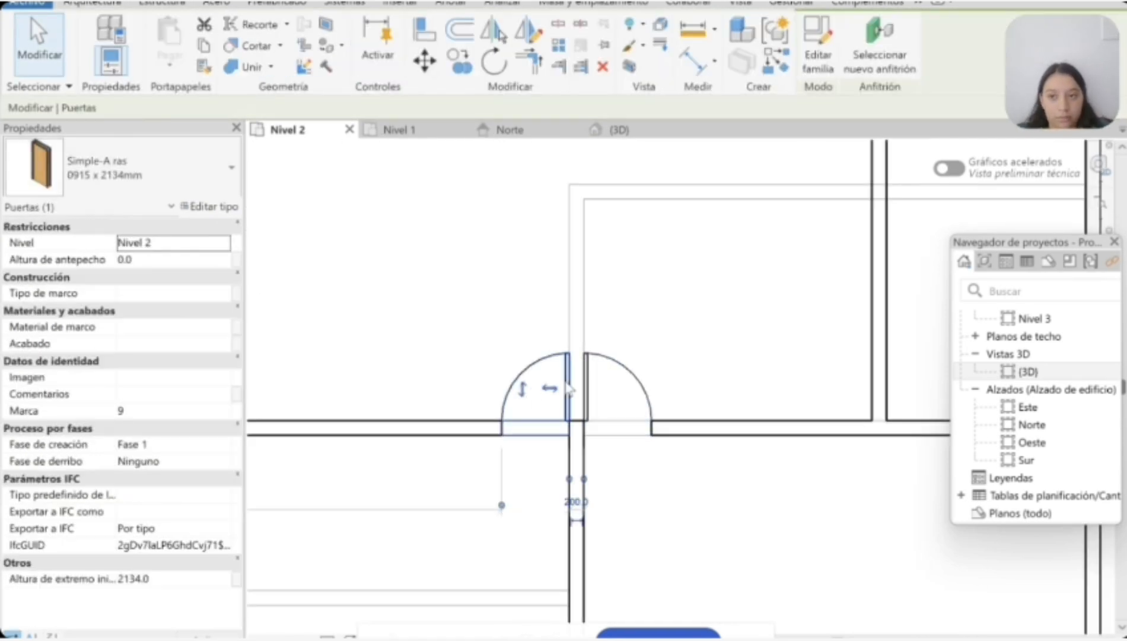
left_click(521, 388)
key("Escape")
left_click(586, 369)
left_click(631, 387)
key("Escape")
scroll(628, 420, "down", 3)
Step: Place a Simple-A ras 0915 x 2134mm door at the south end of the east vertical partition, swinging into the small east room
left_click(143, 40)
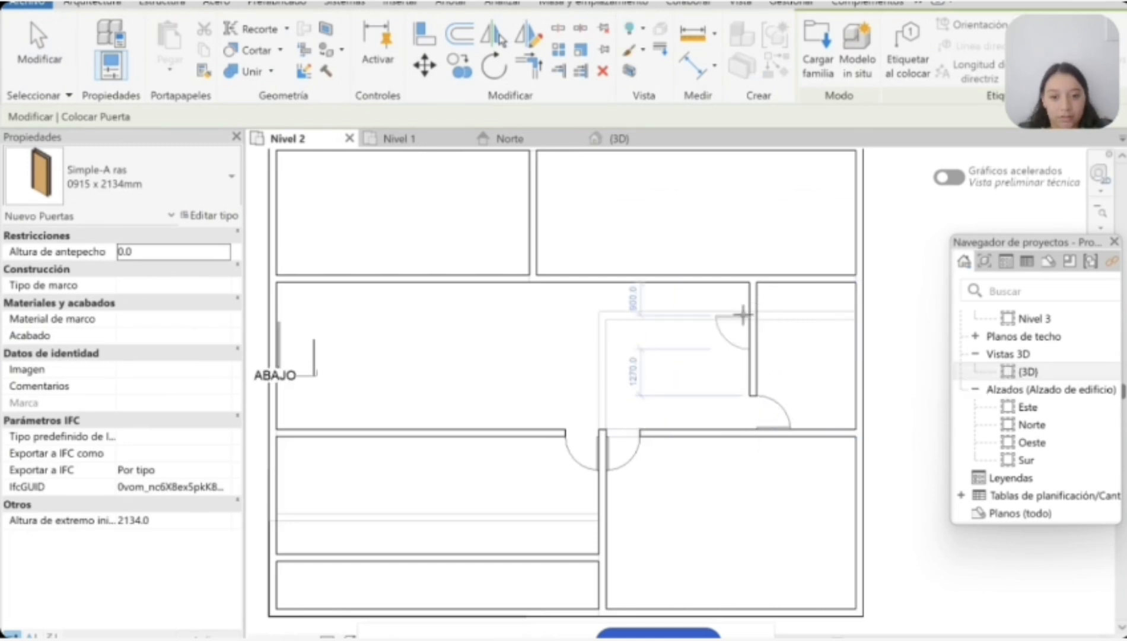
scroll(742, 314, "down", 3)
key("Escape")
key("w")
key("a")
scroll(628, 273, "up", 2)
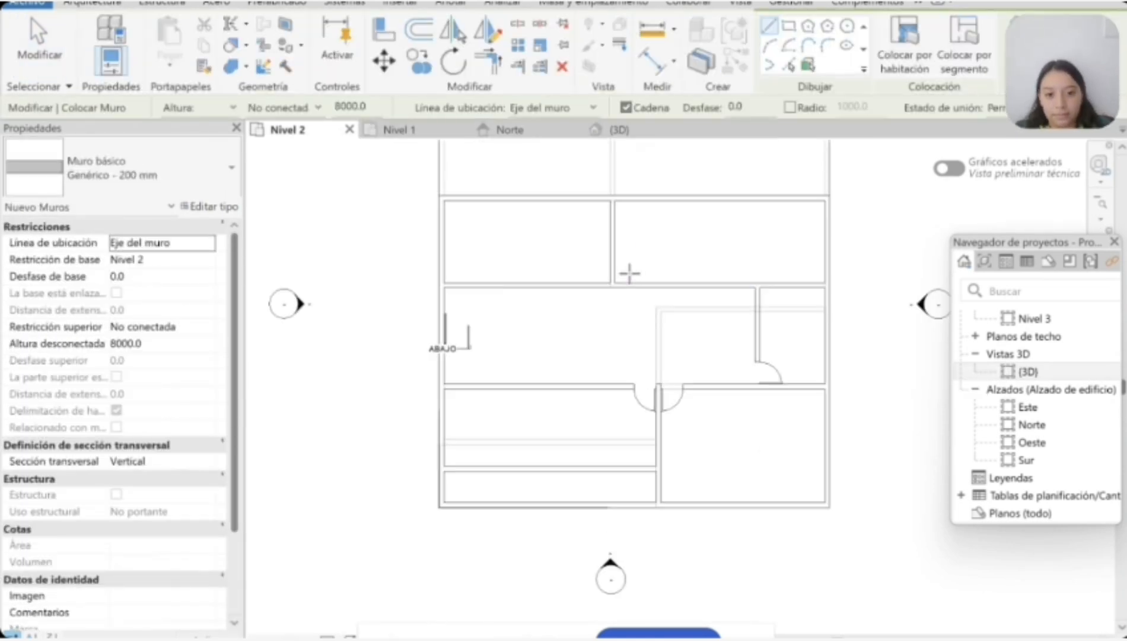
scroll(629, 273, "up", 2)
key("Escape")
Step: Place two Simple-A ras 0915 x 2134mm doors into the northern rooms, one on each side of their dividing partition
key("d")
key("r")
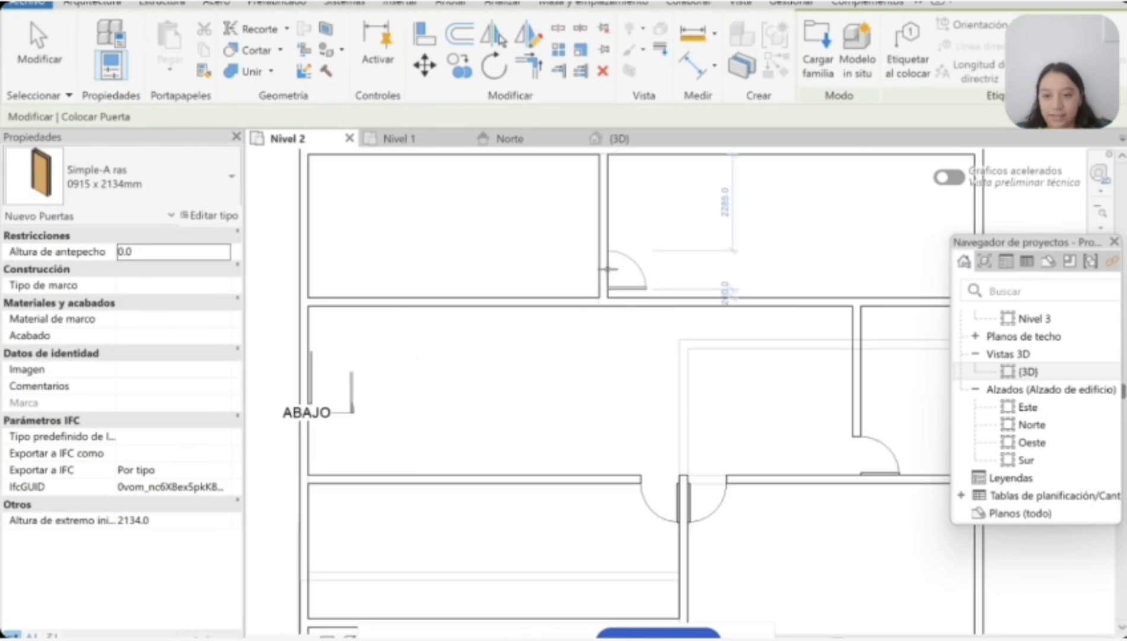
left_click(628, 291)
scroll(599, 275, "up", 2)
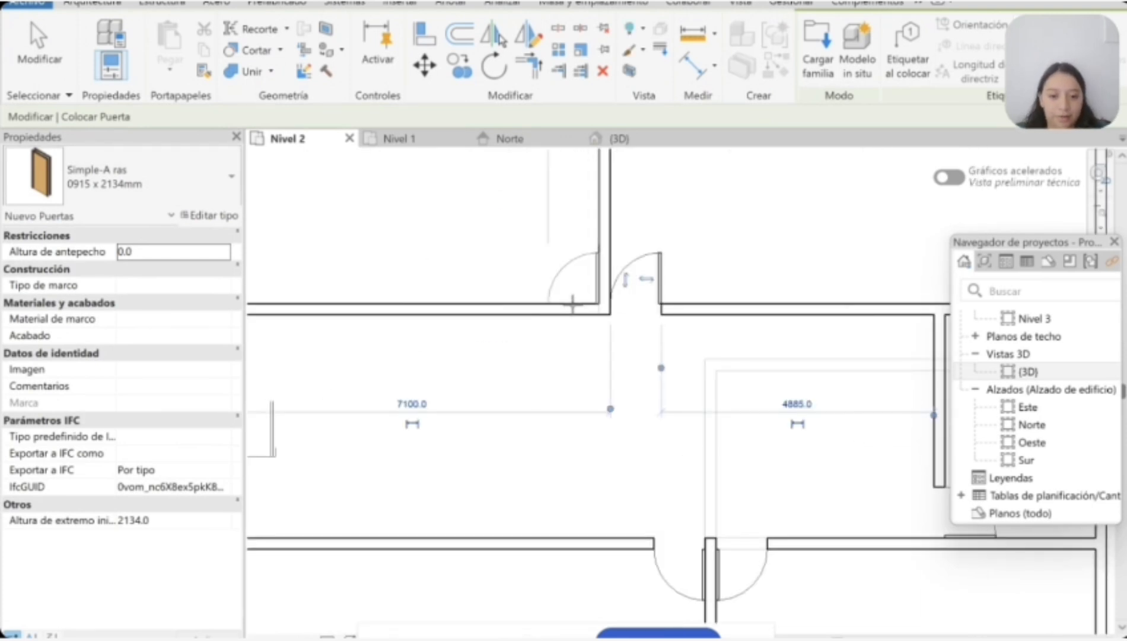
key("Escape")
key("Escape")
scroll(730, 510, "down", 5)
scroll(601, 475, "up", 2)
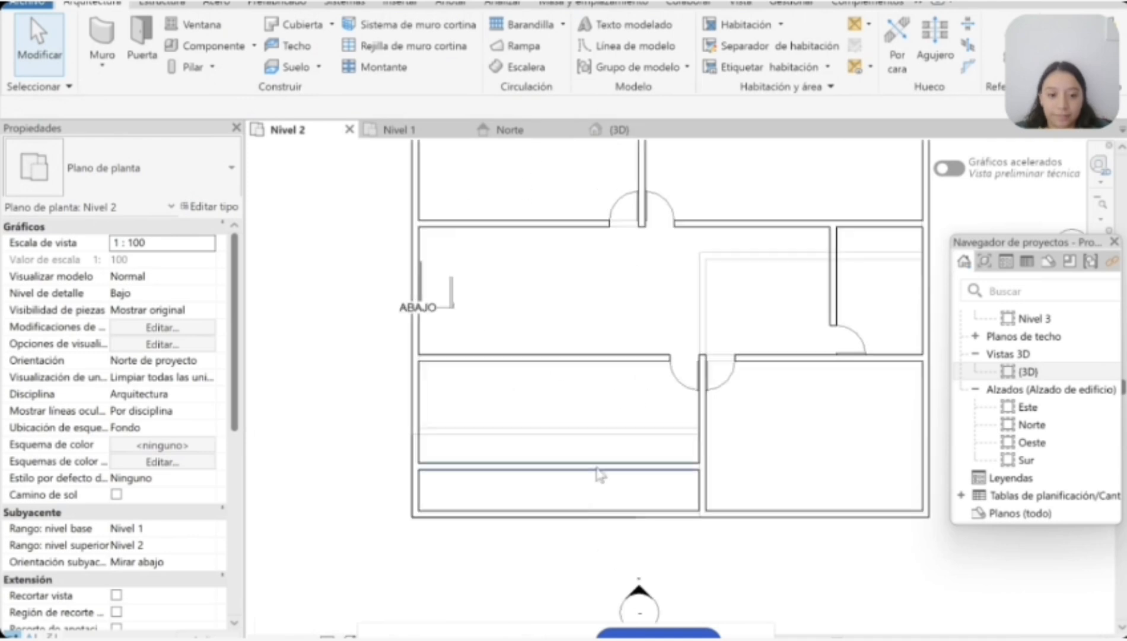
Step: Place a door at the east end of the southern balcony partition, swinging north into the room
left_click(140, 42)
key("Escape")
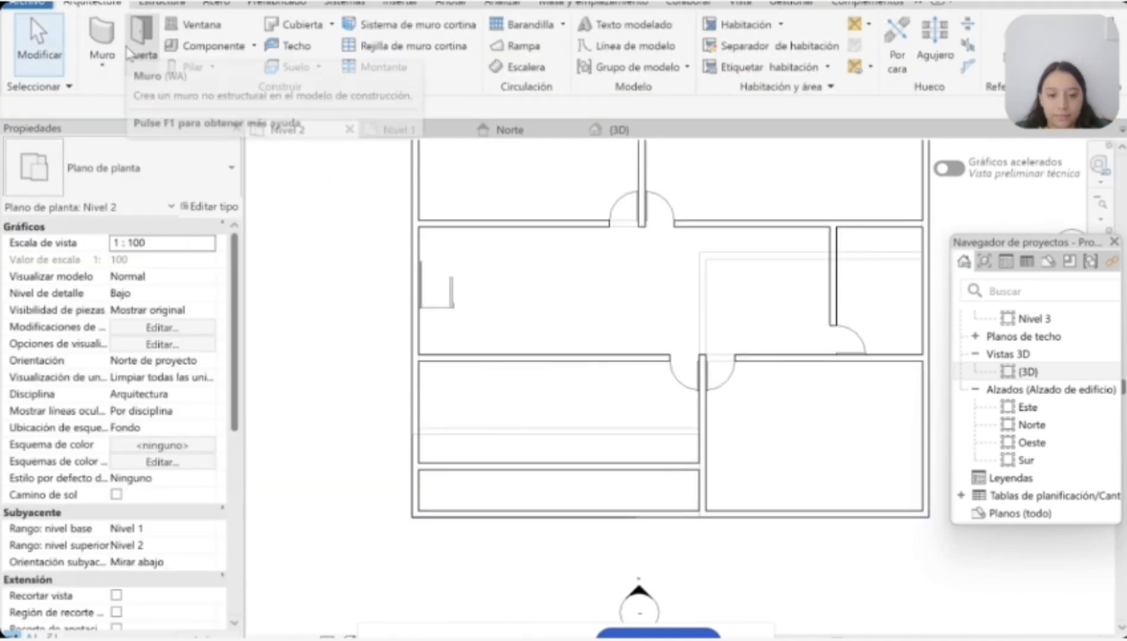
left_click(126, 50)
scroll(754, 468, "down", 4)
key("Escape")
scroll(712, 359, "up", 4)
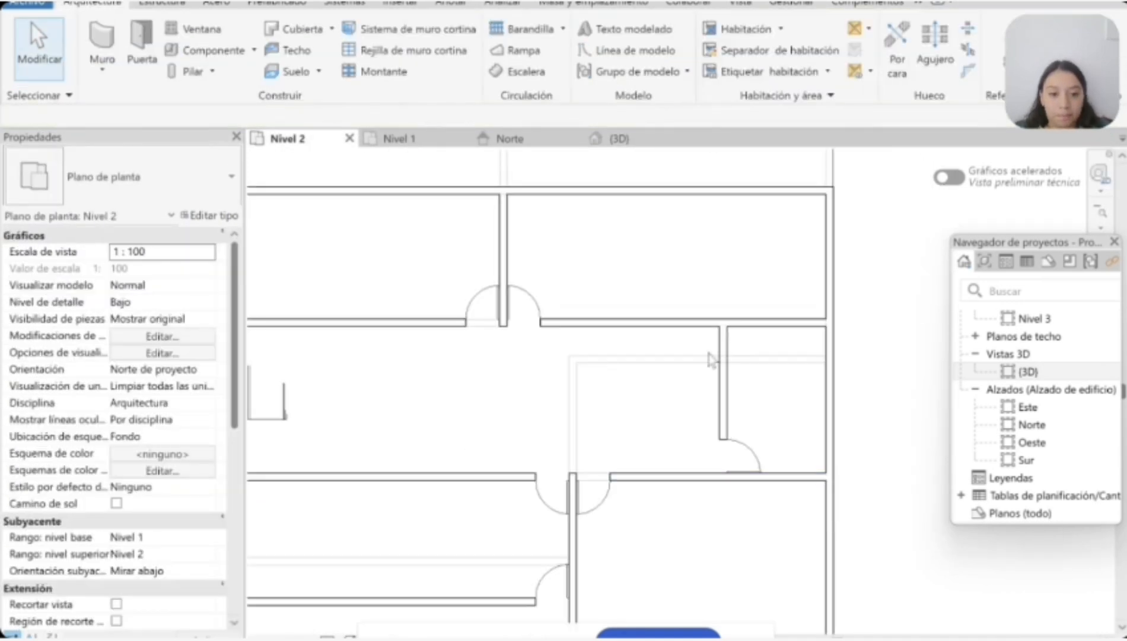
scroll(711, 359, "down", 2)
Step: In the Norte elevation, lower the tops of the northern Nivel 2 walls to Nivel 3
left_click(509, 138)
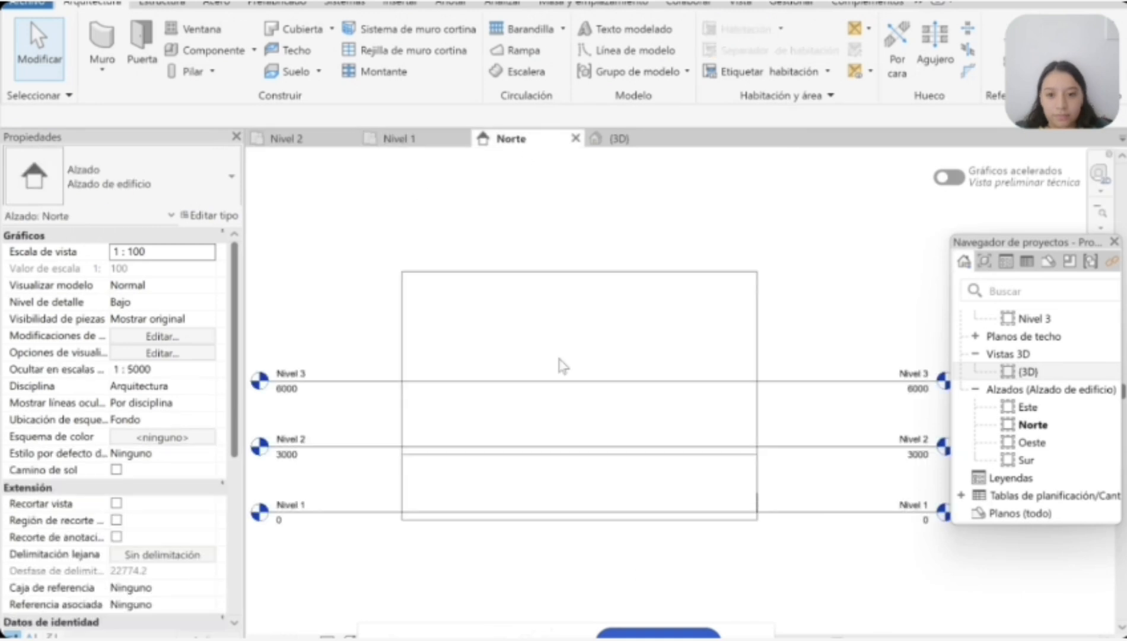
left_click(742, 344)
scroll(742, 344, "down", 2)
left_click_drag(660, 372, 658, 314)
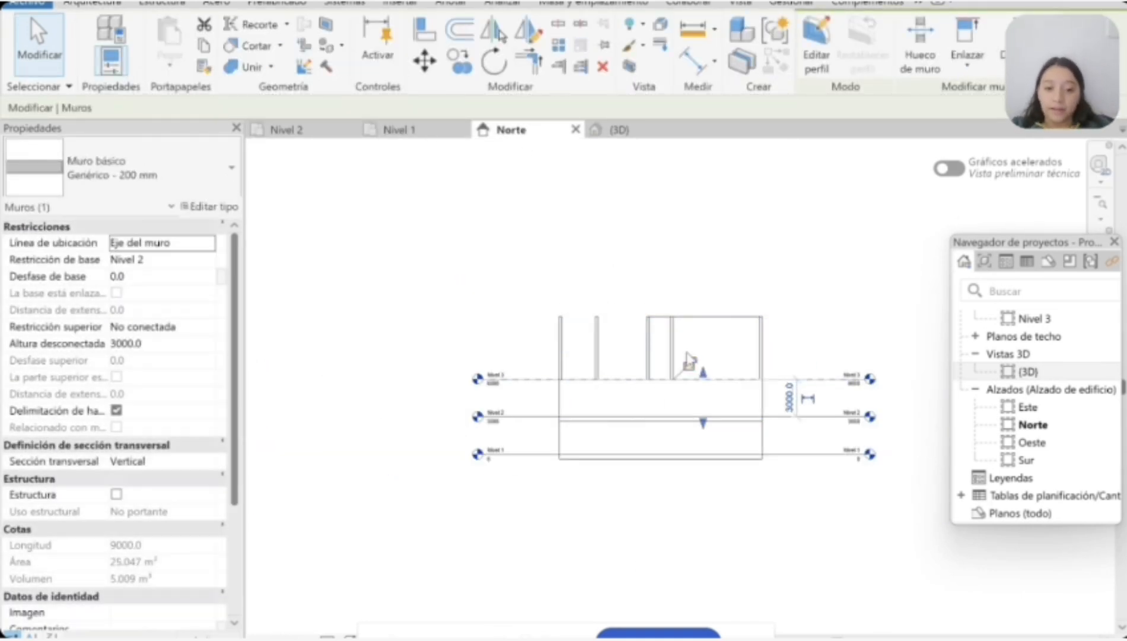
left_click(665, 351)
scroll(665, 355, "up", 5)
Step: Lower the remaining Nivel 2 partitions and exterior walls to end at Nivel 3, and check the model in 3D
left_click(613, 344)
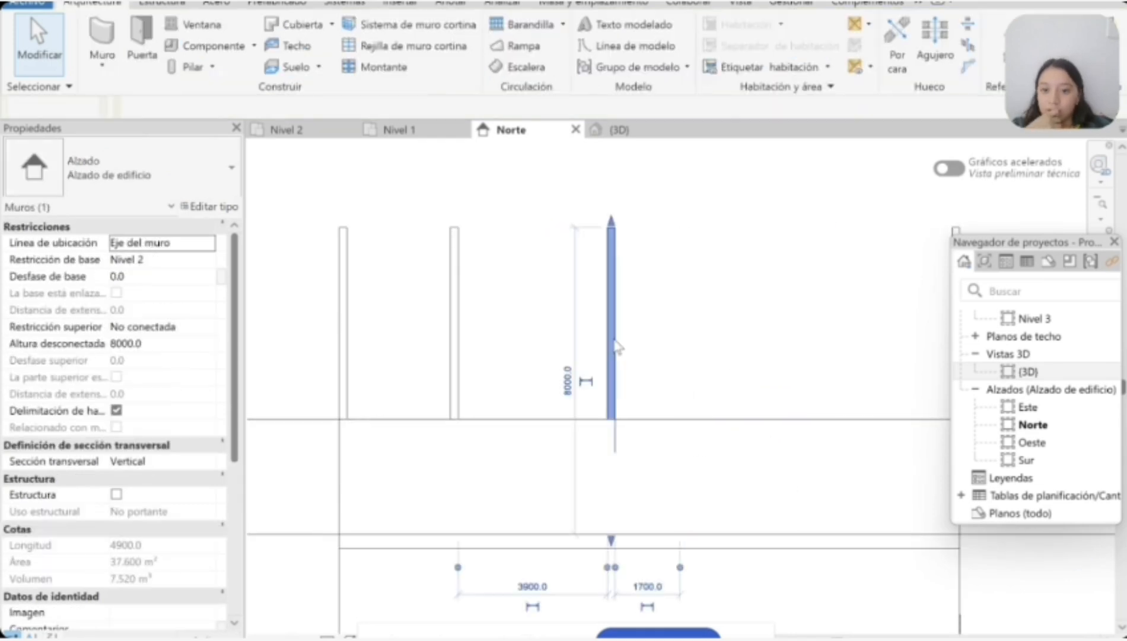
left_click_drag(610, 223, 617, 420)
left_click(454, 356)
left_click_drag(454, 223, 460, 289)
left_click_drag(349, 221, 368, 403)
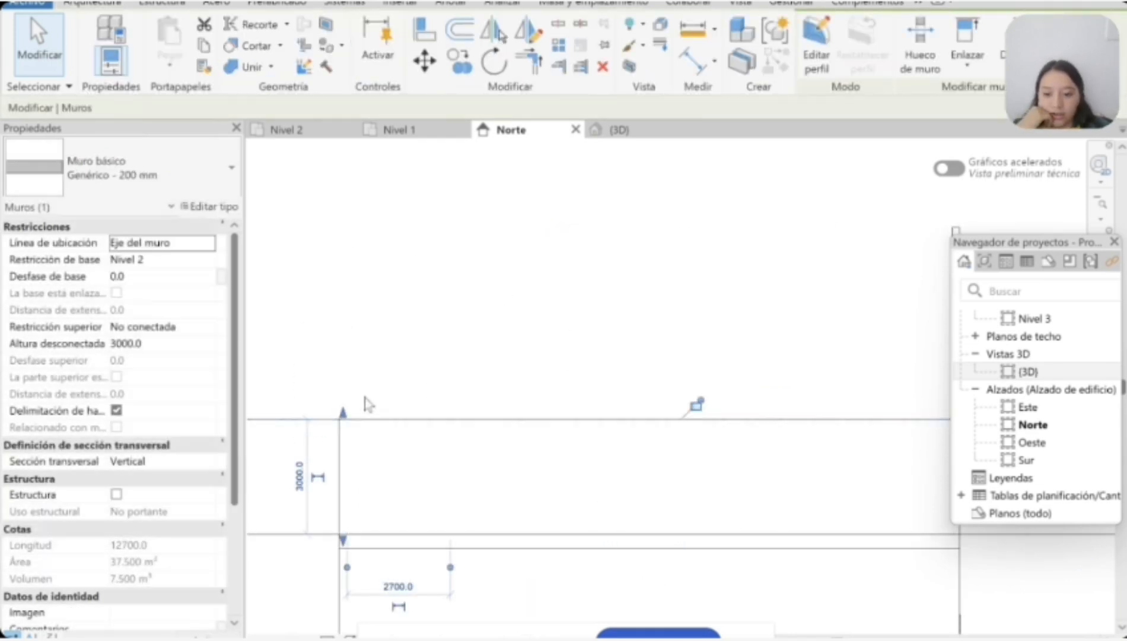
left_click_drag(528, 273, 527, 444)
scroll(527, 445, "down", 5)
left_click(461, 479)
scroll(460, 479, "up", 3)
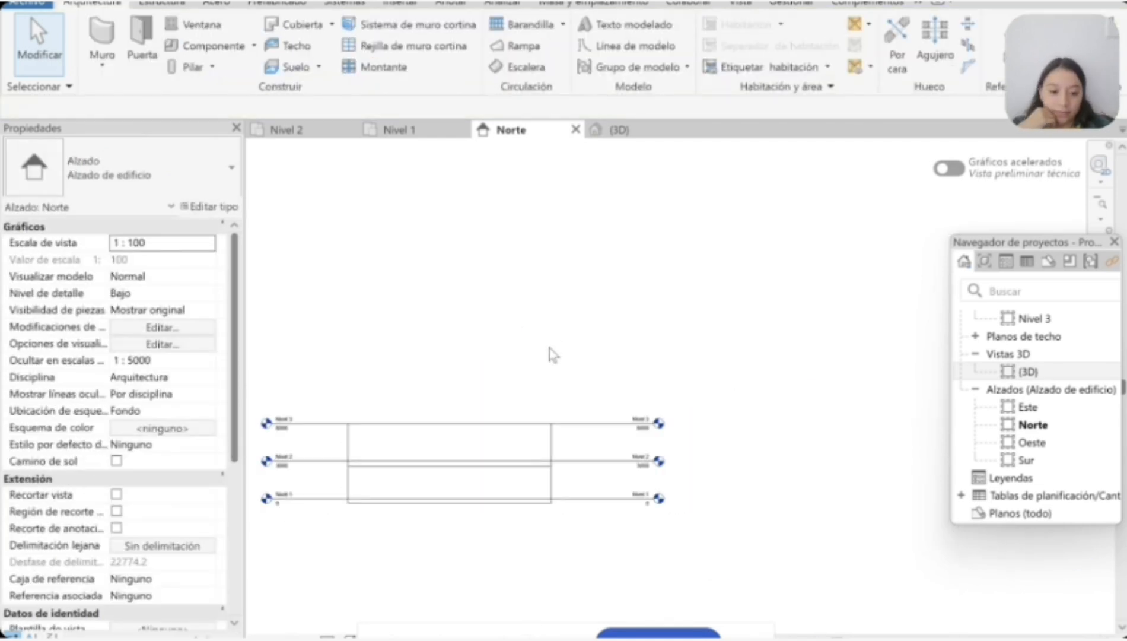
left_click(397, 129)
left_click(619, 129)
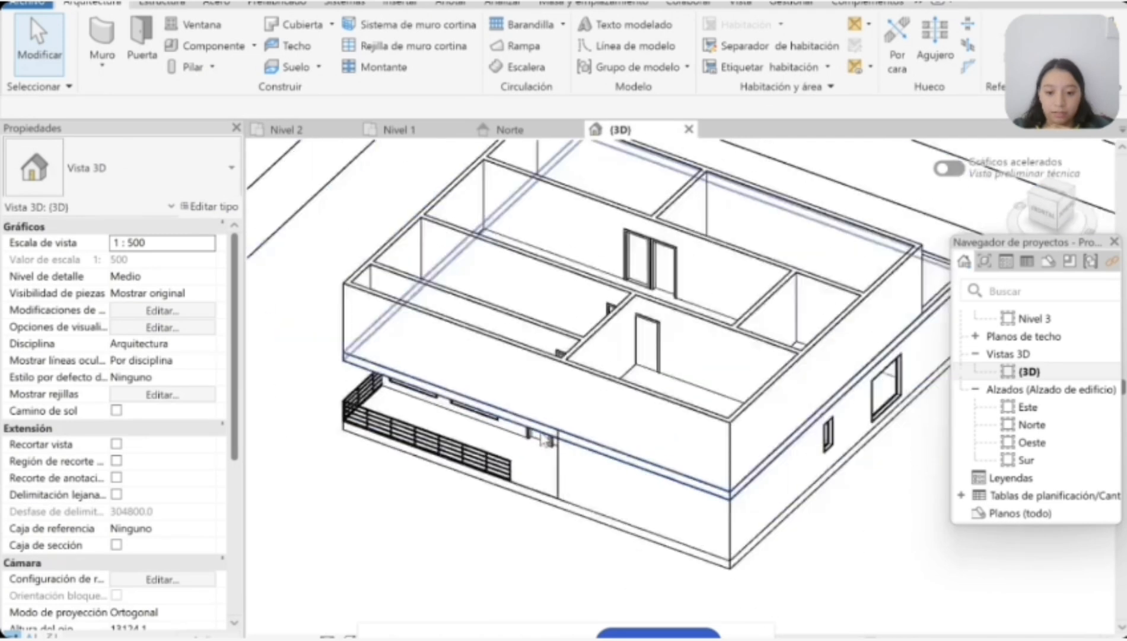
Step: In the Nivel 2 plan, shorten the south exterior wall to end at the central vertical partition, opening the balcony front
left_click(291, 130)
left_click(382, 549)
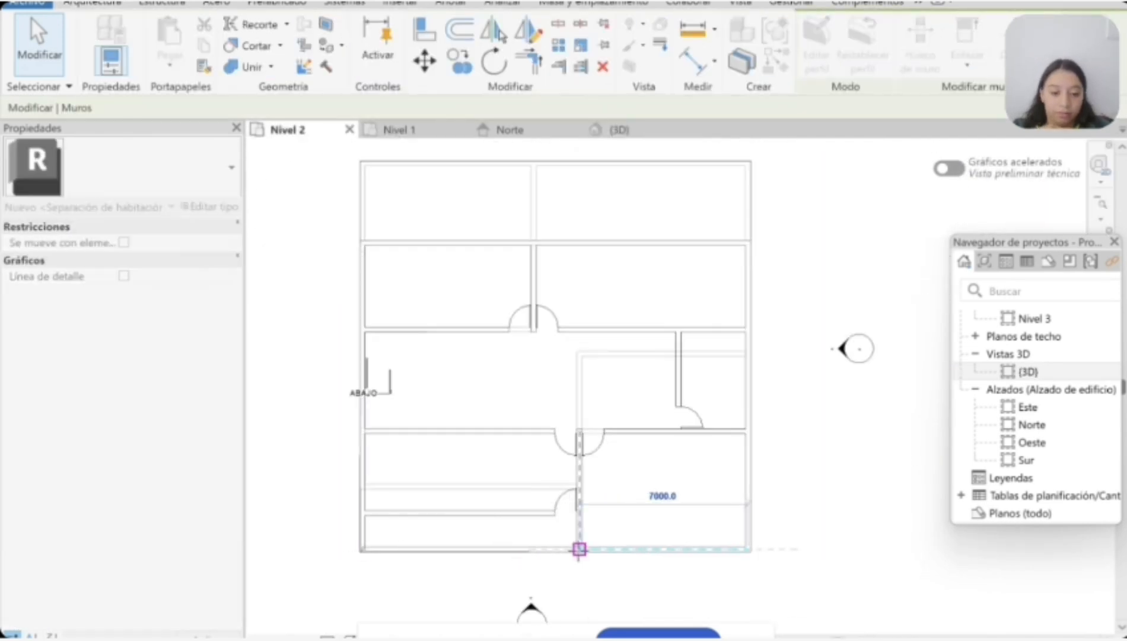
key("Escape")
Step: Extend the south end of the west exterior wall to the balcony slab edge
scroll(355, 508, "up", 3)
scroll(347, 549, "up", 5)
left_click(369, 518)
left_click_drag(365, 527, 360, 544)
scroll(366, 546, "up", 3)
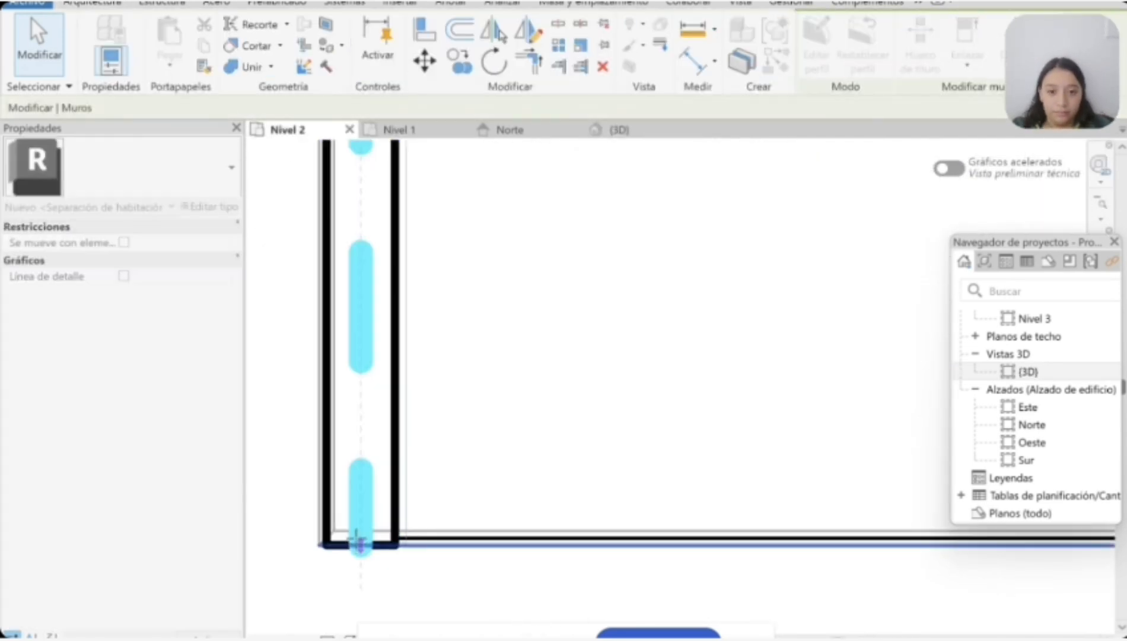
left_click(439, 568)
scroll(439, 568, "down", 3)
scroll(439, 564, "down", 6)
Step: Create a Tubería 900 mm railing on Nivel 2 along the balcony's south edge, from the west wall to the vertical partition
left_click(529, 25)
scroll(442, 569, "up", 3)
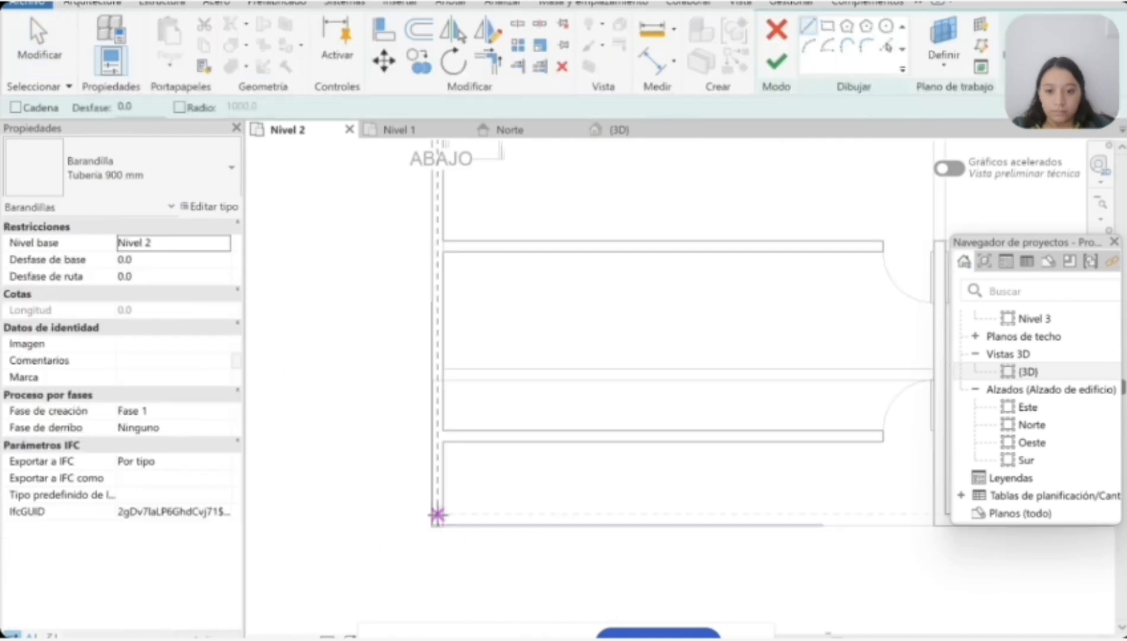
scroll(438, 517, "up", 2)
scroll(439, 522, "down", 6)
scroll(709, 520, "up", 5)
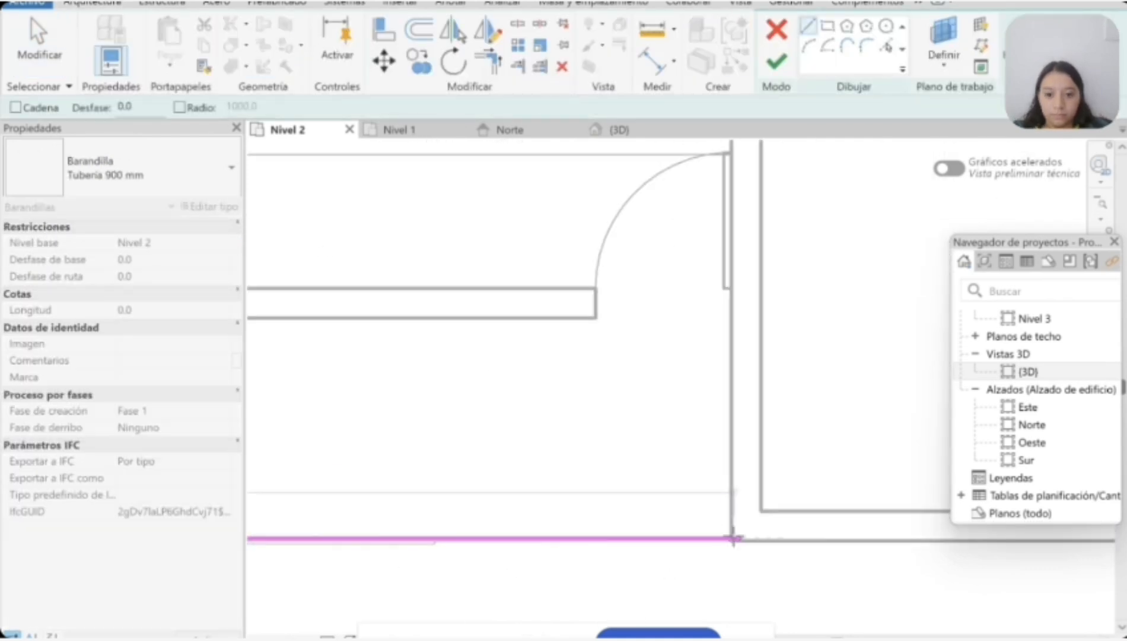
left_click(732, 541)
scroll(732, 540, "down", 5)
scroll(539, 423, "up", 1)
left_click(777, 62)
scroll(608, 436, "down", 1)
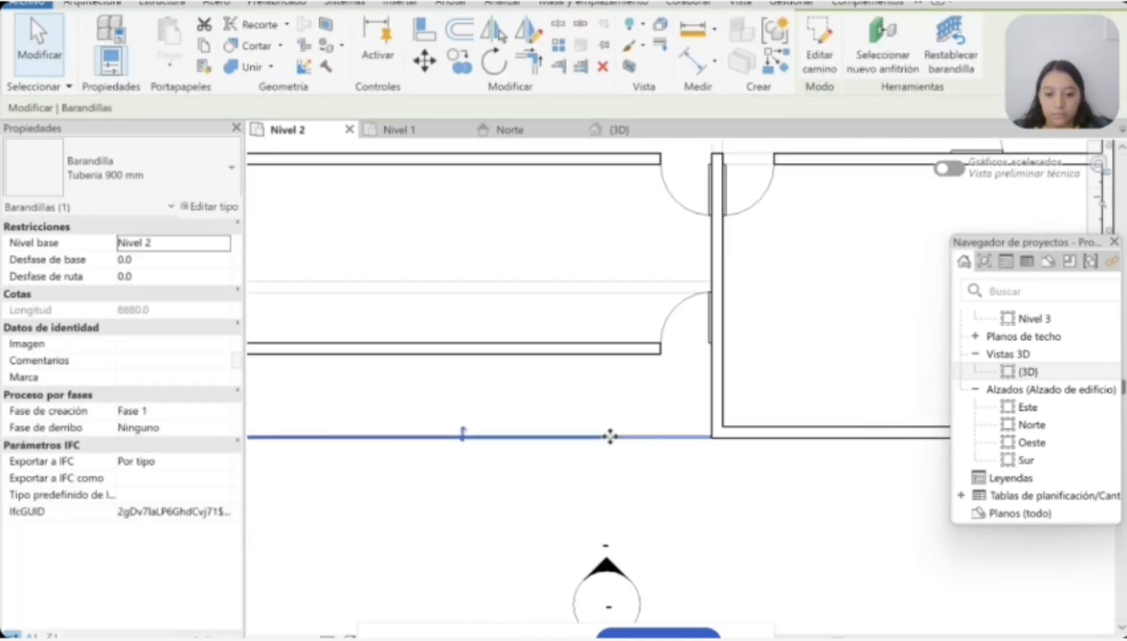
left_click(511, 130)
left_click(616, 130)
scroll(363, 237, "up", 3)
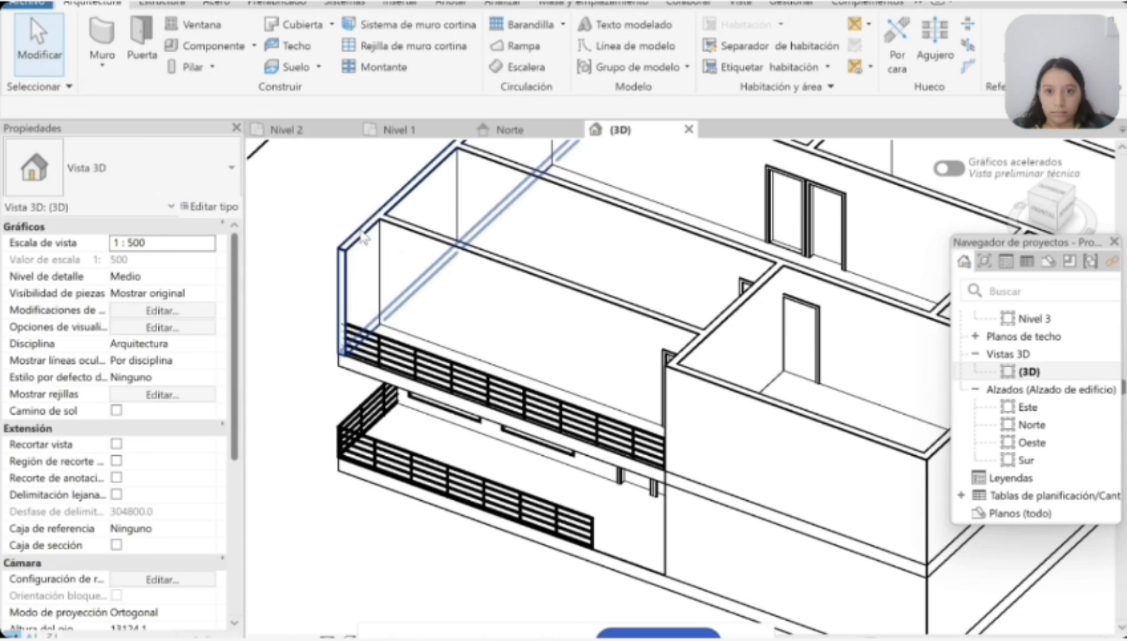
Step: Shorten the west exterior wall on Nivel 2 to end at the balcony partition
left_click(324, 131)
left_click(442, 433)
left_click_drag(437, 434, 438, 377)
left_click(487, 434)
Step: Create a 1500 mm long Tubería 900 mm railing along the balcony's west edge, from the partition to the southwest corner
left_click(92, 4)
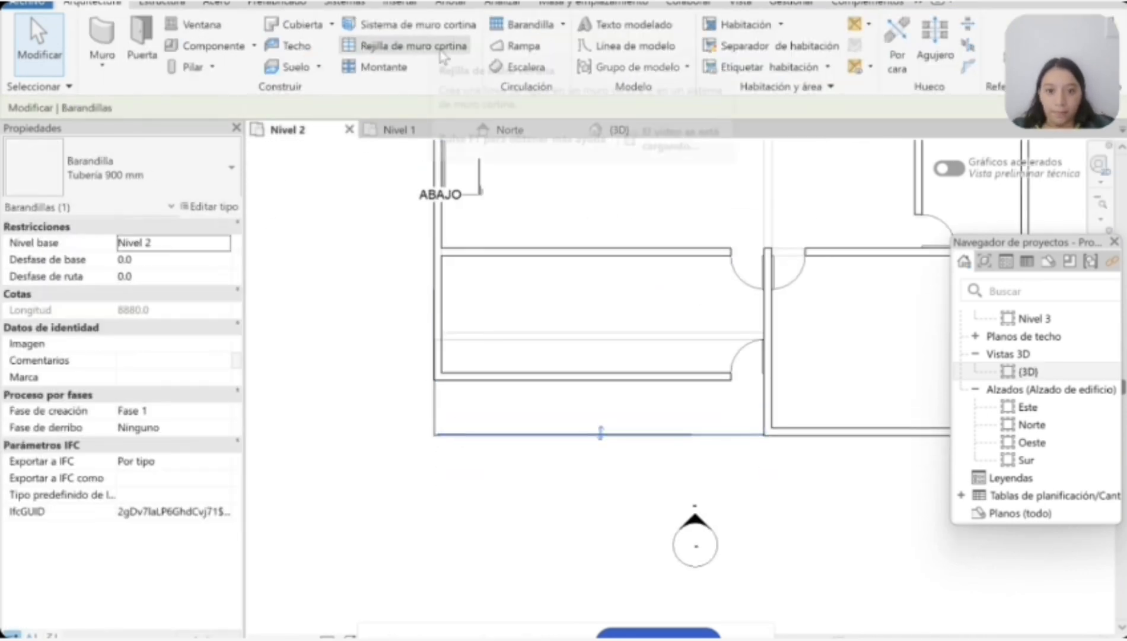
left_click(523, 25)
scroll(432, 419, "up", 2)
scroll(438, 341, "up", 2)
left_click(438, 341)
left_click(442, 562)
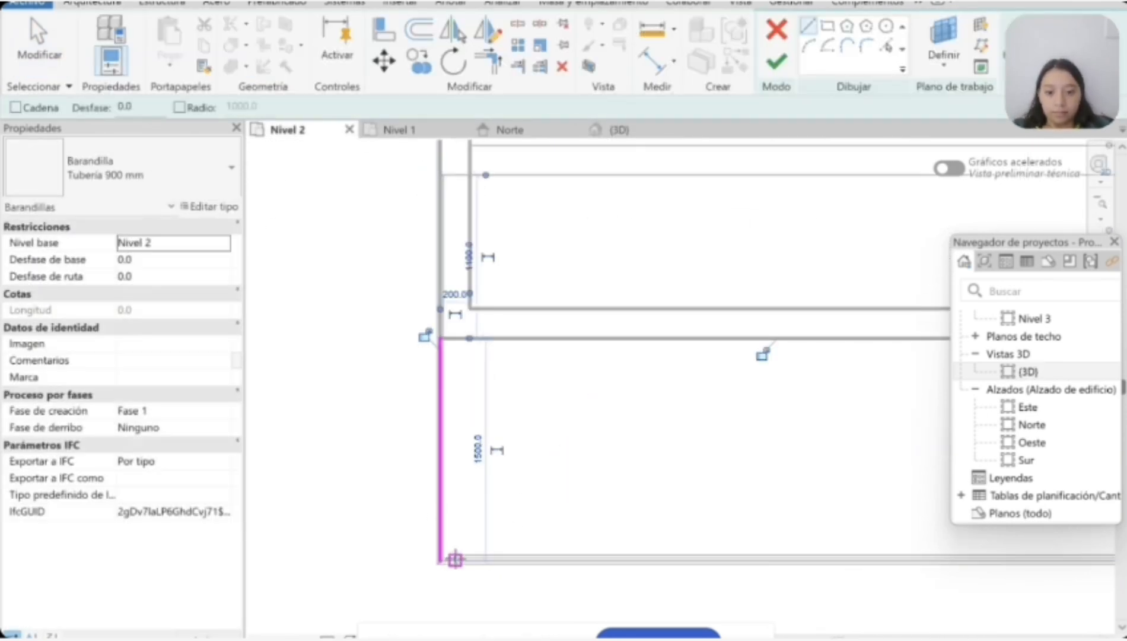
scroll(455, 560, "up", 2)
scroll(473, 567, "up", 2)
left_click(393, 522)
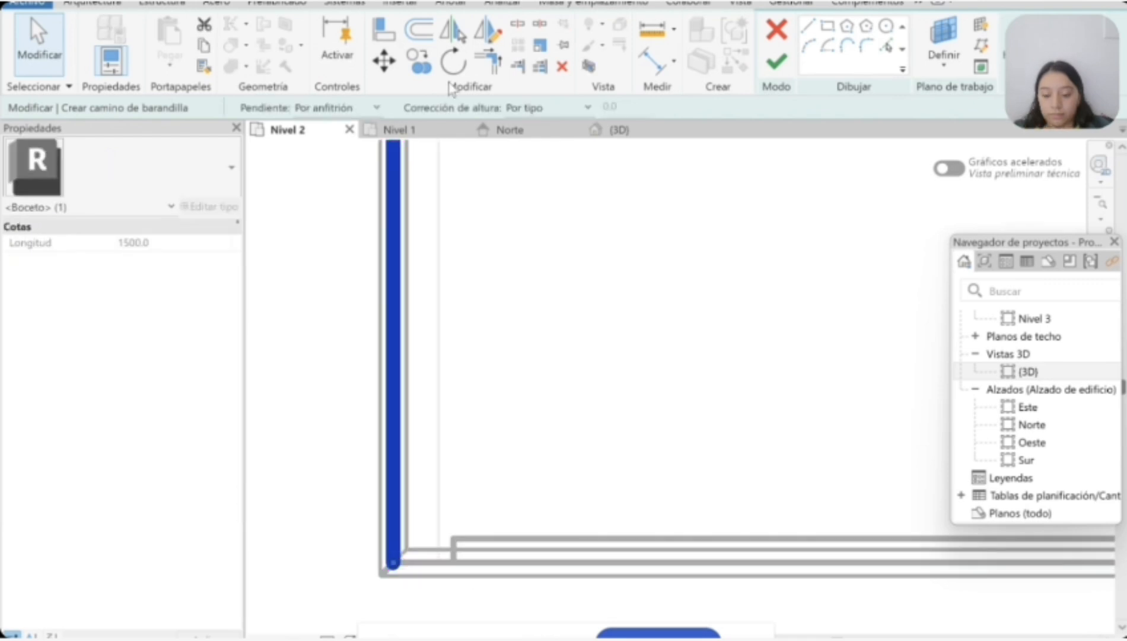
left_click(91, 3)
scroll(420, 308, "down", 2)
left_click(433, 363)
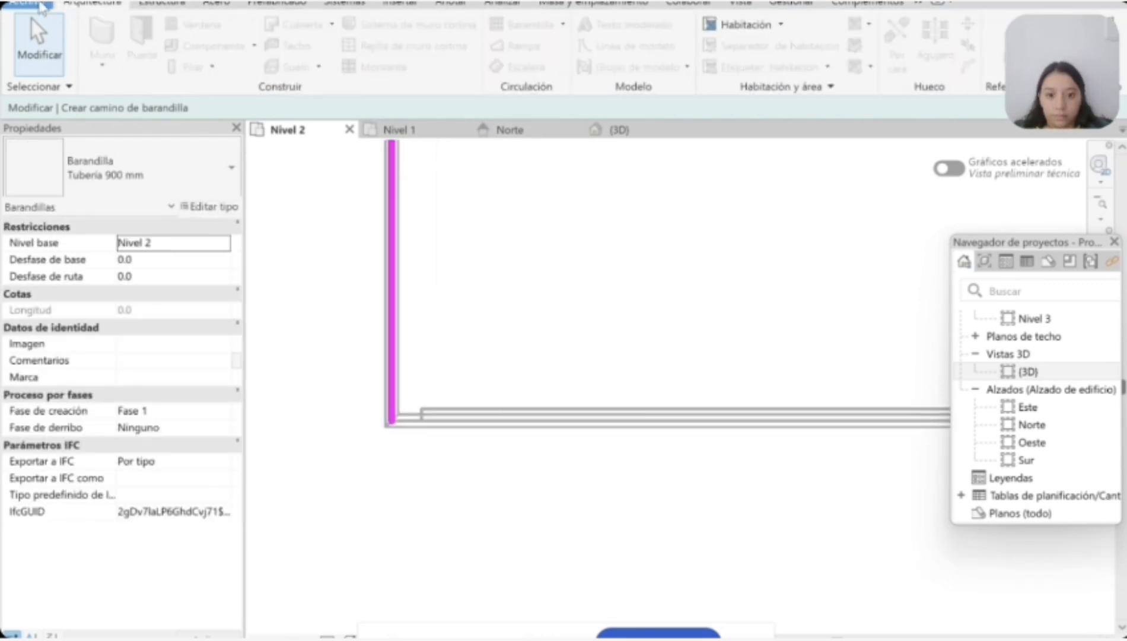
scroll(516, 277, "down", 4)
left_click(488, 261)
left_click(824, 278)
scroll(779, 249, "down", 3)
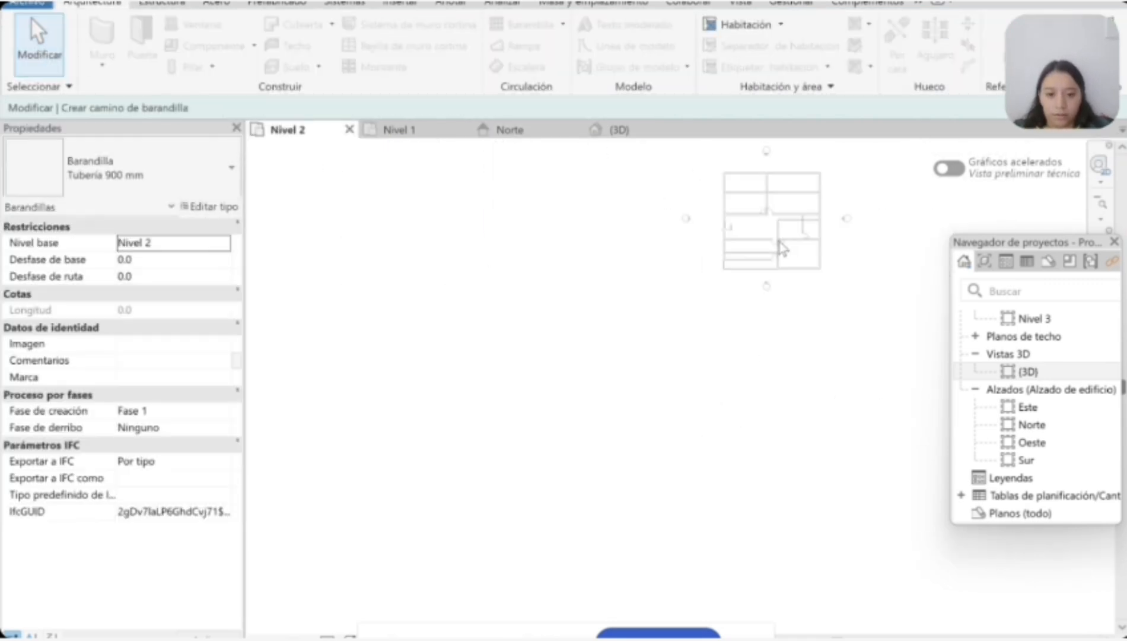
scroll(798, 229, "up", 5)
left_click(918, 3)
left_click(776, 61)
Step: Extend the west end of the balcony's south railing path to the corner with the west railing
scroll(445, 440, "up", 6)
left_click(412, 492)
left_click(819, 46)
left_click(410, 496)
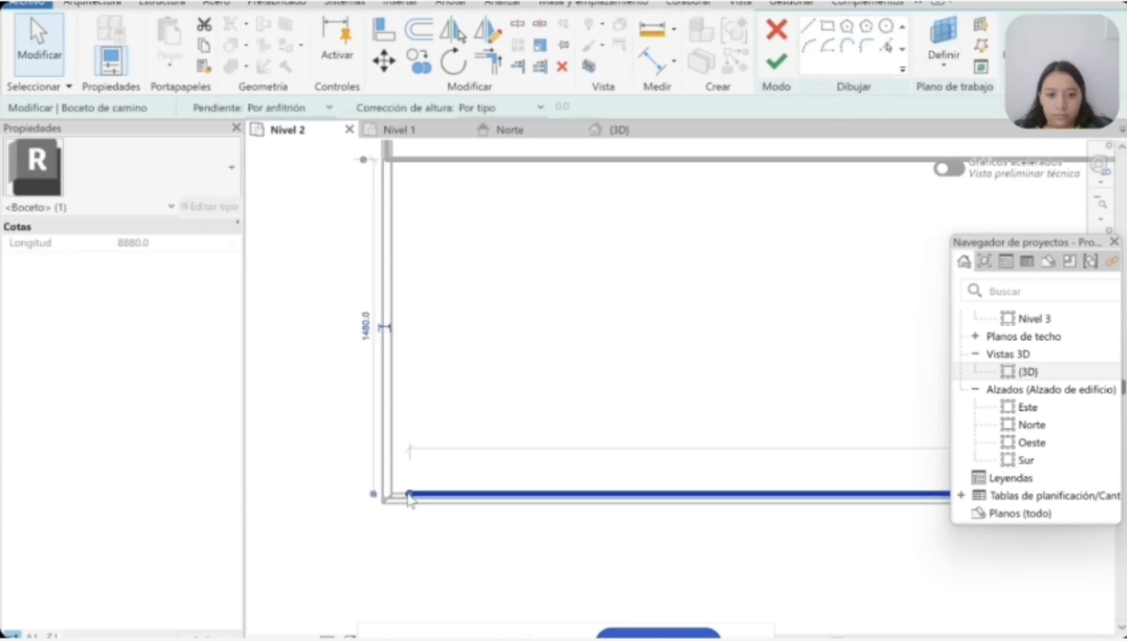
left_click_drag(410, 496, 391, 496)
scroll(388, 498, "up", 2)
left_click(362, 505)
left_click(918, 4)
left_click(776, 62)
scroll(392, 543, "down", 7)
scroll(469, 555, "up", 4)
left_click(558, 561)
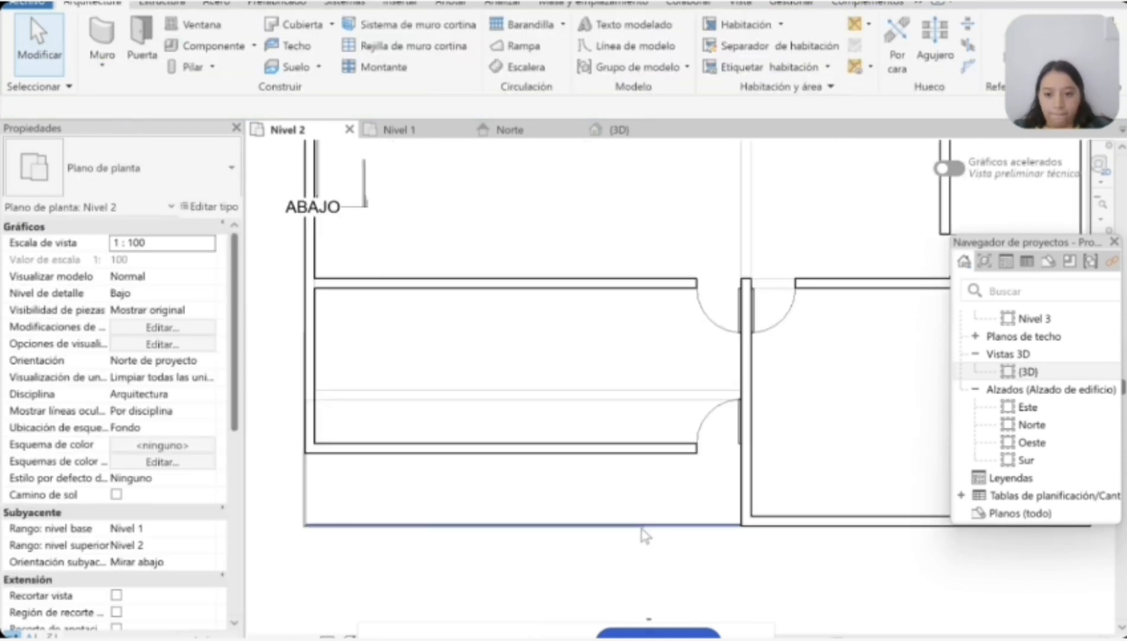
Step: Edit the Nivel 1 railing path: extend its south run to the east wall and shorten its west run to the front wall
left_click(643, 527)
left_click(617, 563)
left_click(618, 130)
left_click(401, 130)
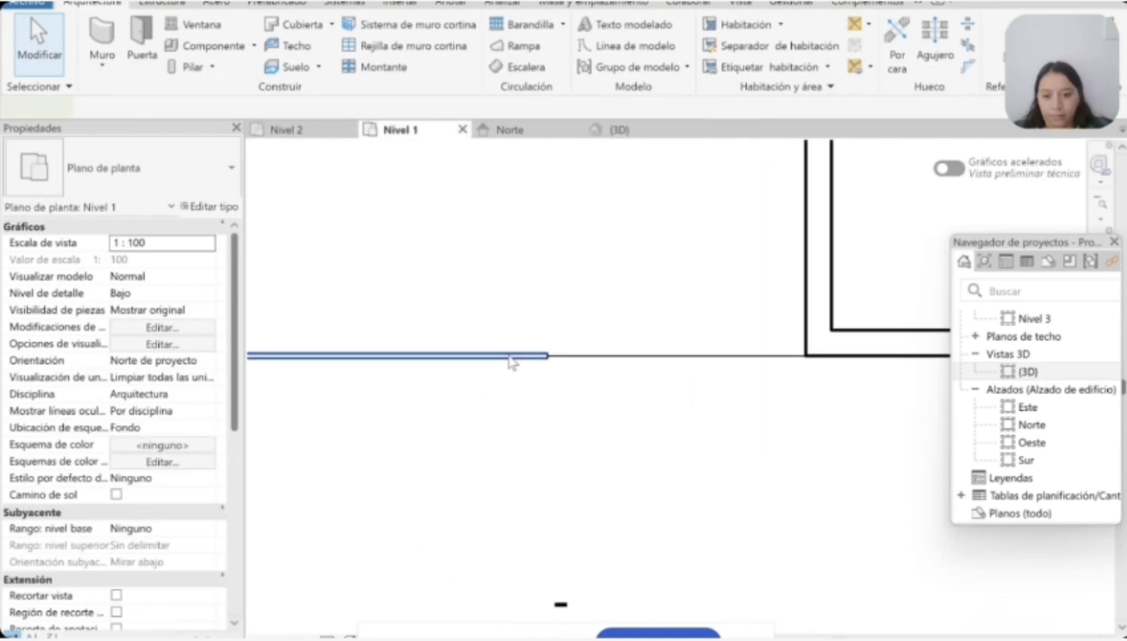
double_click(511, 356)
scroll(752, 442, "down", 3)
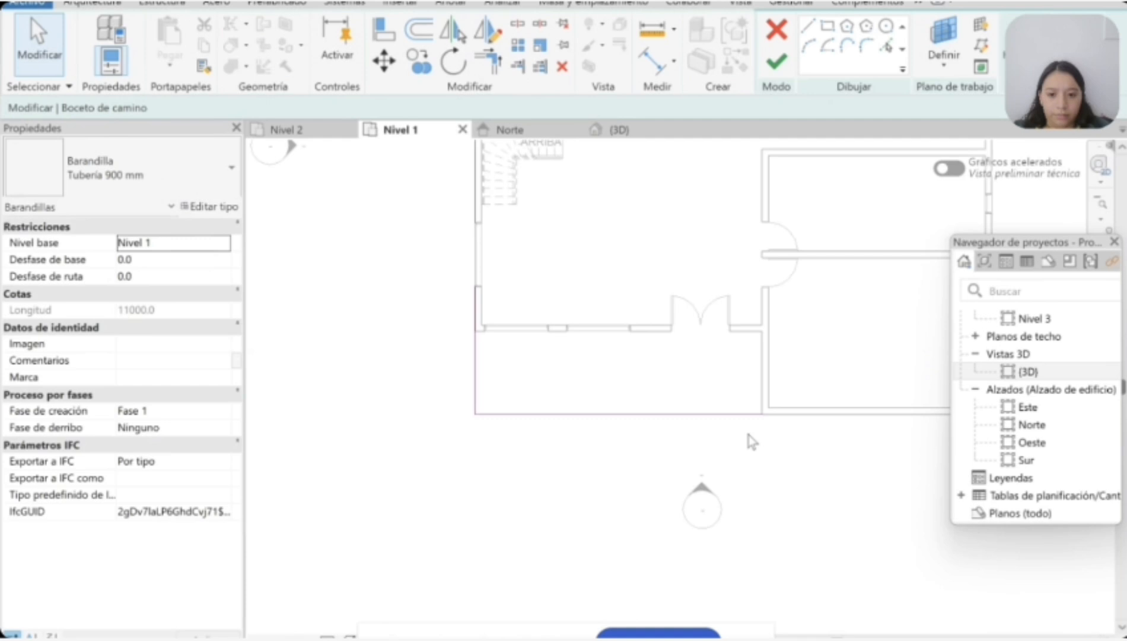
left_click(481, 309)
left_click_drag(480, 289, 479, 368)
left_click(463, 474)
scroll(463, 486, "down", 4)
scroll(811, 521, "up", 3)
Step: In the Nivel 2 plan, shorten the railing path's west run to start at the balcony partition
left_click(287, 130)
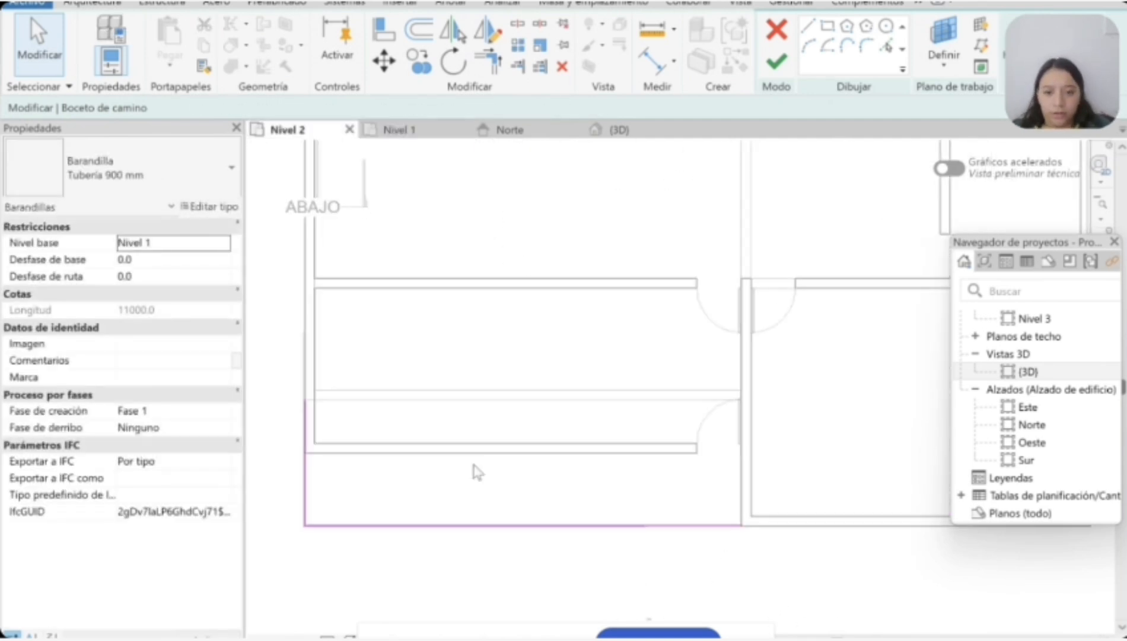
left_click(305, 436)
left_click_drag(304, 399, 304, 453)
scroll(307, 456, "up", 4)
left_click(303, 471)
scroll(305, 476, "down", 3)
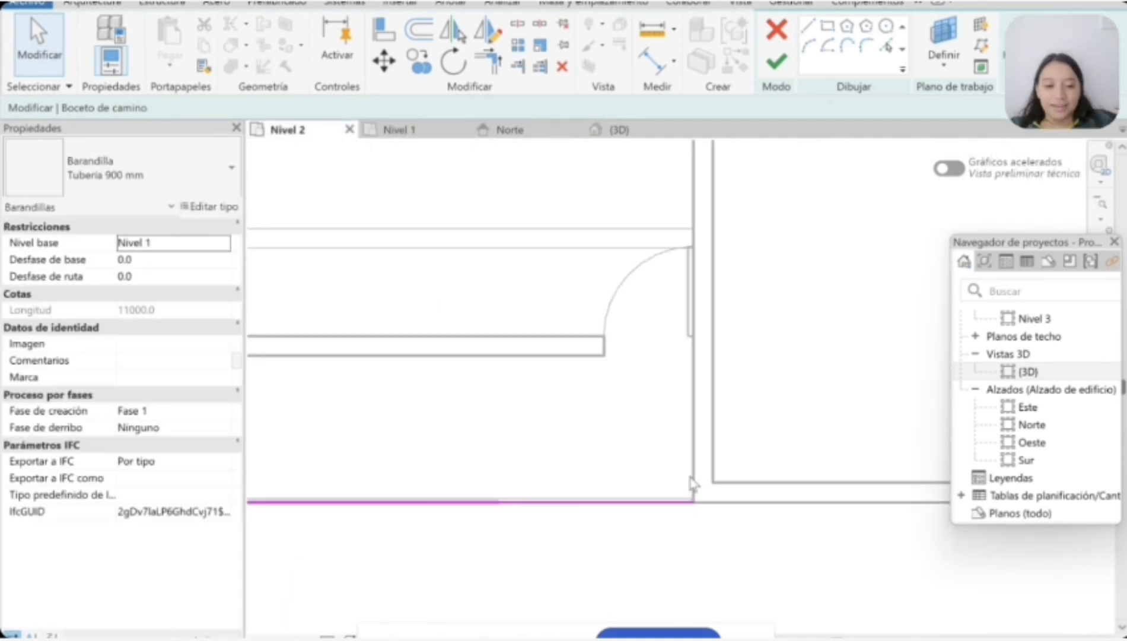
Step: Finish the Nivel 1 railing path edit and inspect both railings from the west side in 3D
left_click(776, 62)
scroll(327, 442, "up", 5)
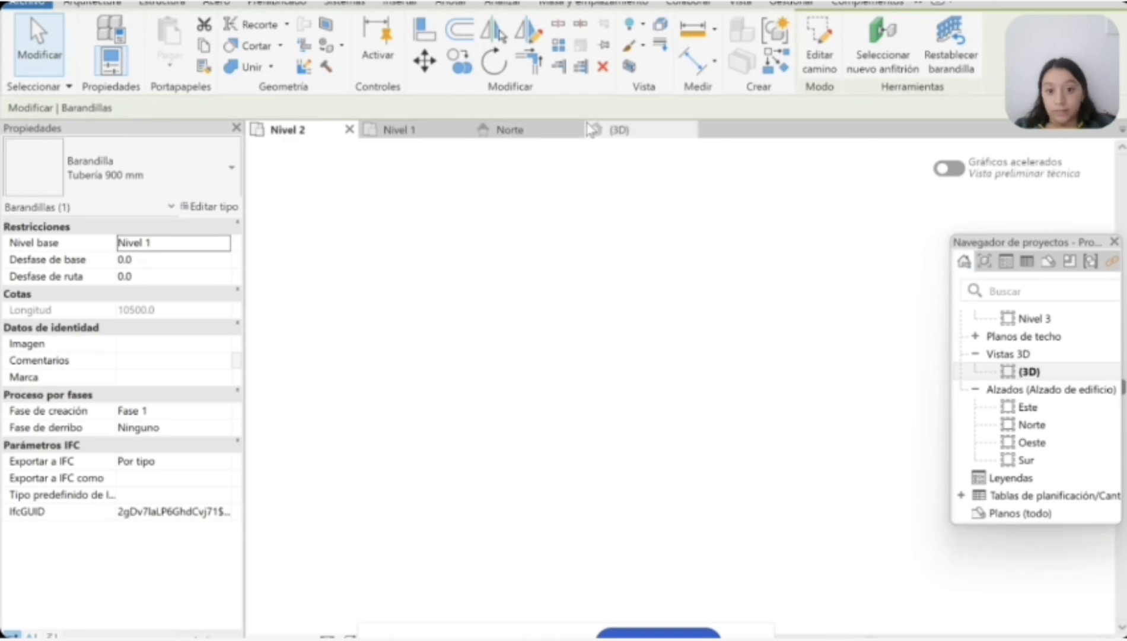
left_click(620, 130)
mouse_move(1056, 206)
left_mouse_down()
mouse_move(1096, 218)
mouse_move(917, 231)
mouse_move(852, 199)
left_mouse_up()
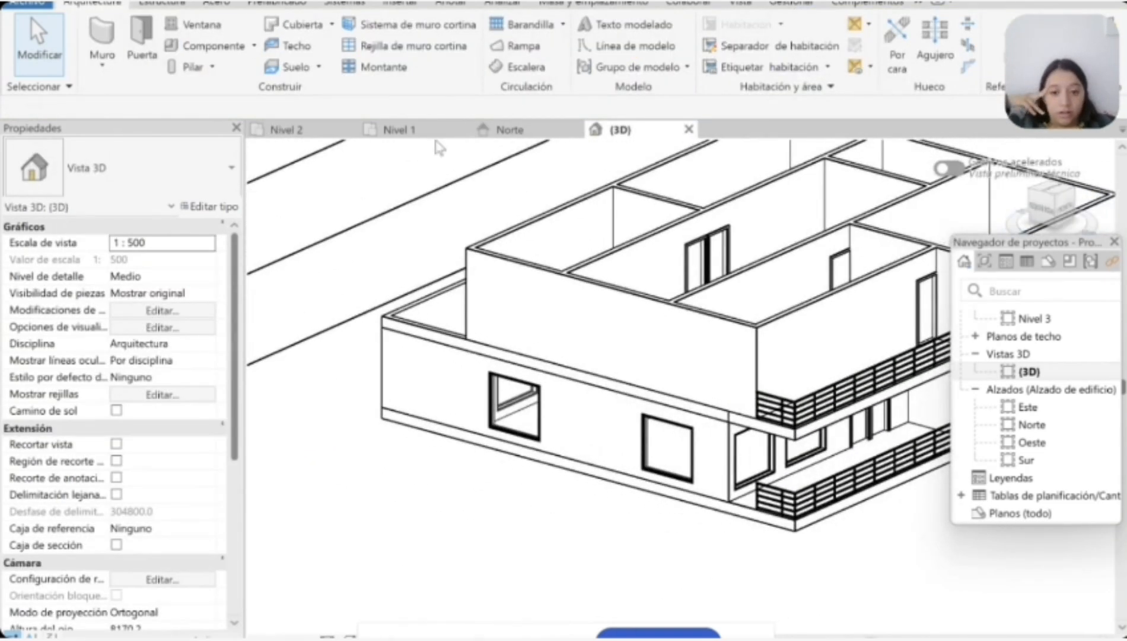
Step: Extend the west run of the Nivel 1 railing north to the porch's front wall and finish the path
left_click(415, 131)
double_click(423, 348)
left_click(423, 371)
left_click_drag(422, 350, 422, 255)
scroll(638, 280, "down", 5)
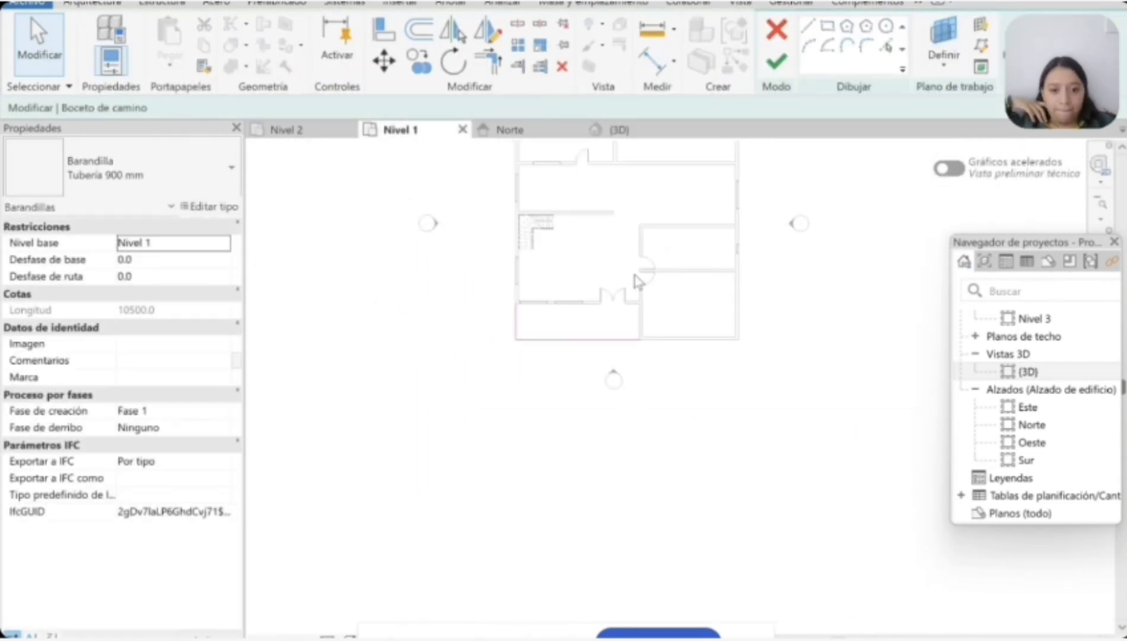
left_click(776, 62)
scroll(779, 285, "down", 1)
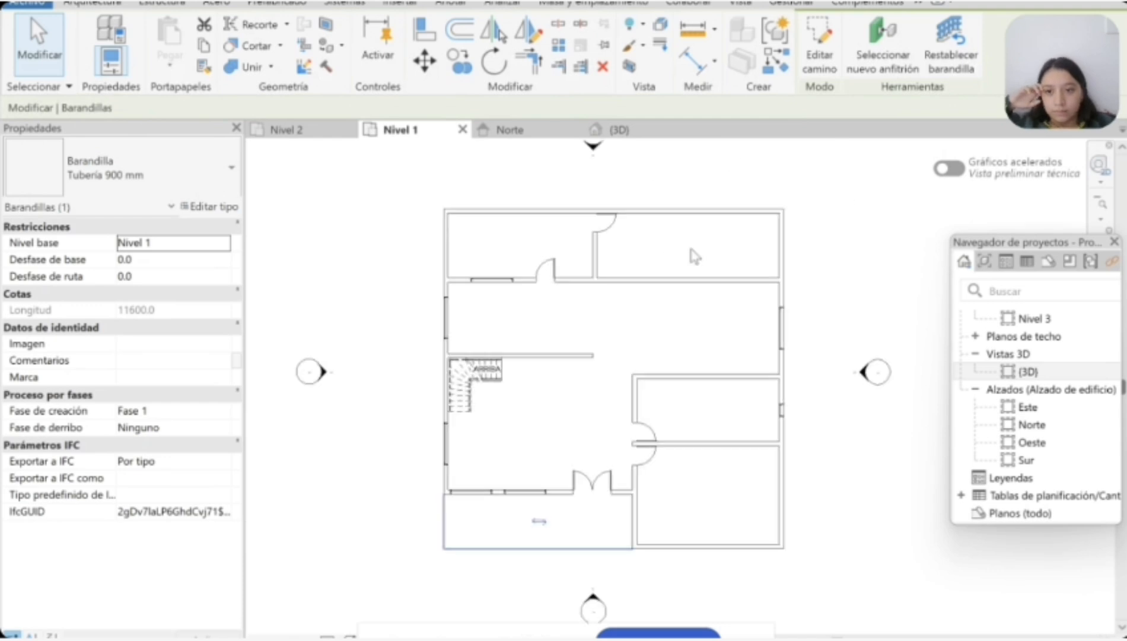
scroll(692, 255, "down", 1)
Step: Compare the room layouts in the Nivel 1 and Nivel 2 plans and examine the house in 3D
left_click(303, 130)
left_click(440, 176)
left_click(382, 219)
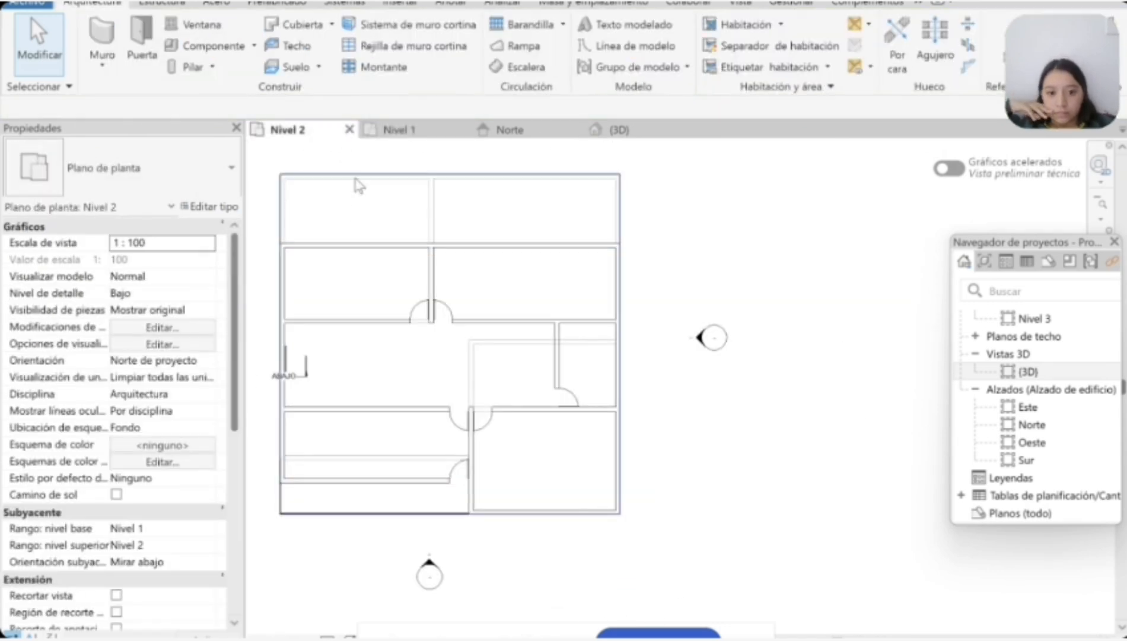
left_click(399, 130)
scroll(608, 416, "up", 1)
left_click(620, 131)
middle_click_drag(860, 249, 973, 309, "shift")
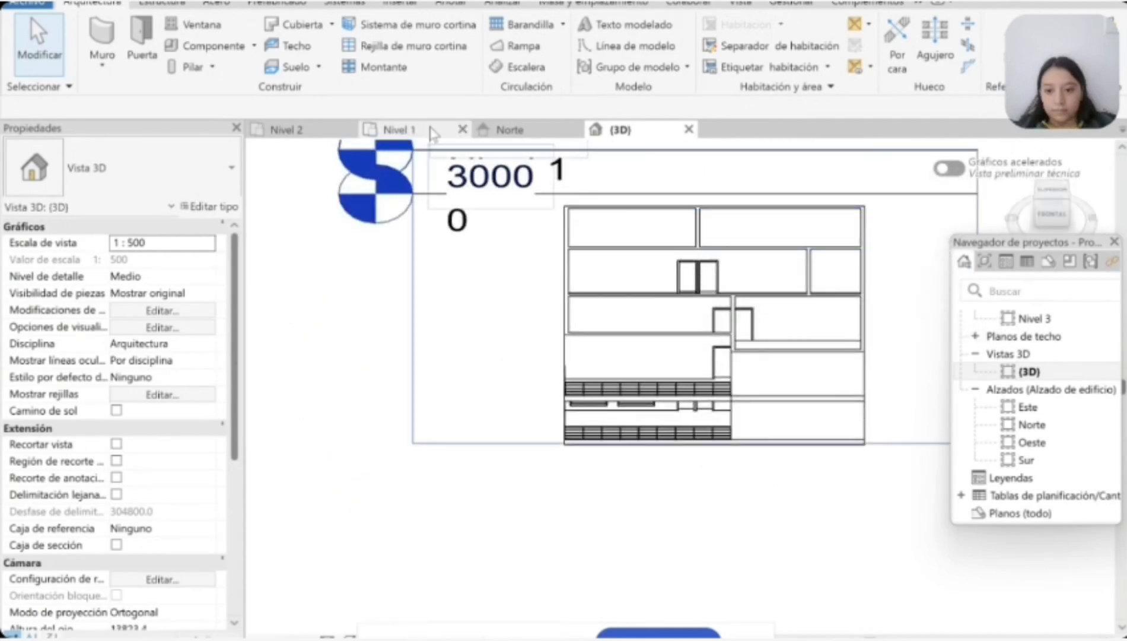
left_click(415, 130)
left_click(294, 131)
left_click(404, 130)
left_click(296, 131)
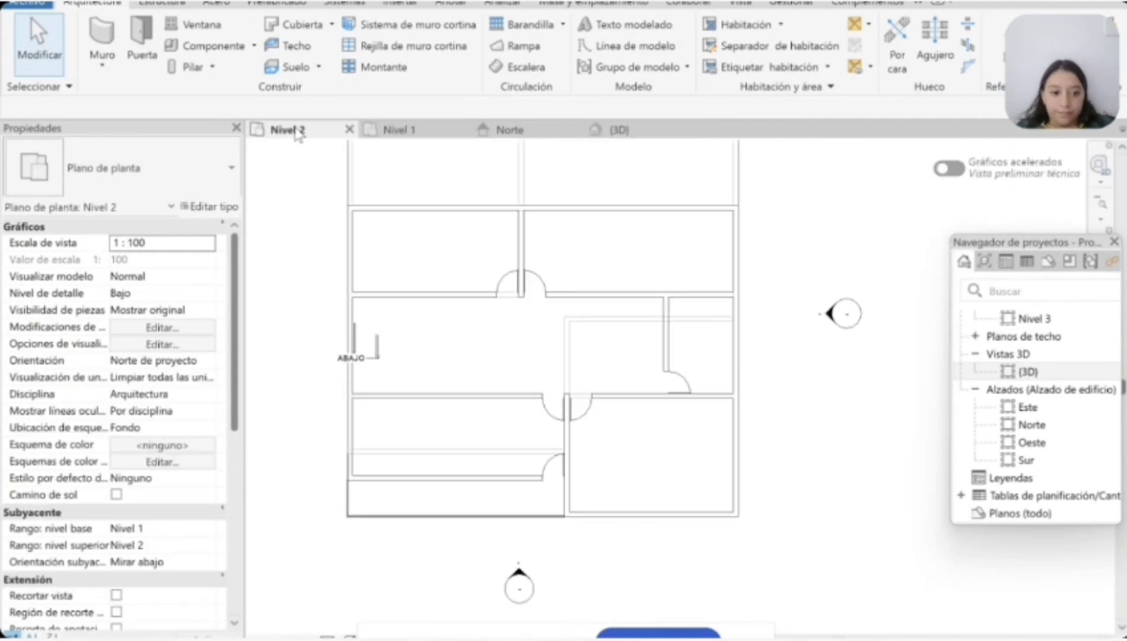
Step: Try to shorten the east-west partition south of the northern rooms to end at their dividing partition
left_click(625, 297)
scroll(649, 308, "up", 2)
middle_click_drag(649, 307, 613, 307)
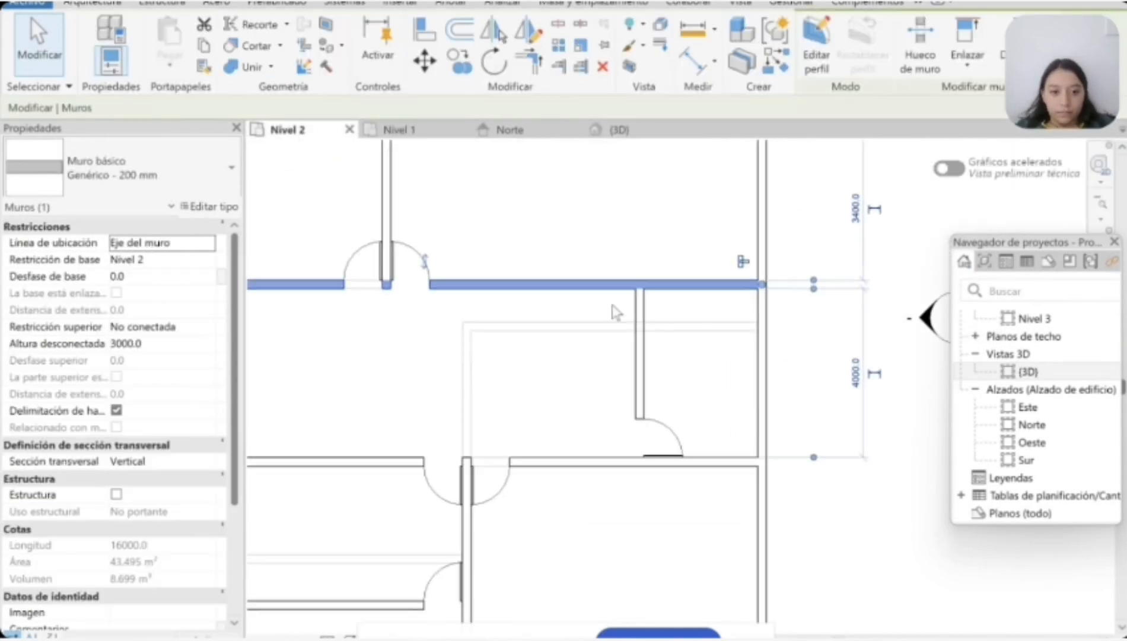
left_click_drag(762, 285, 387, 284)
left_click(1075, 638)
left_click(693, 391)
key("Escape")
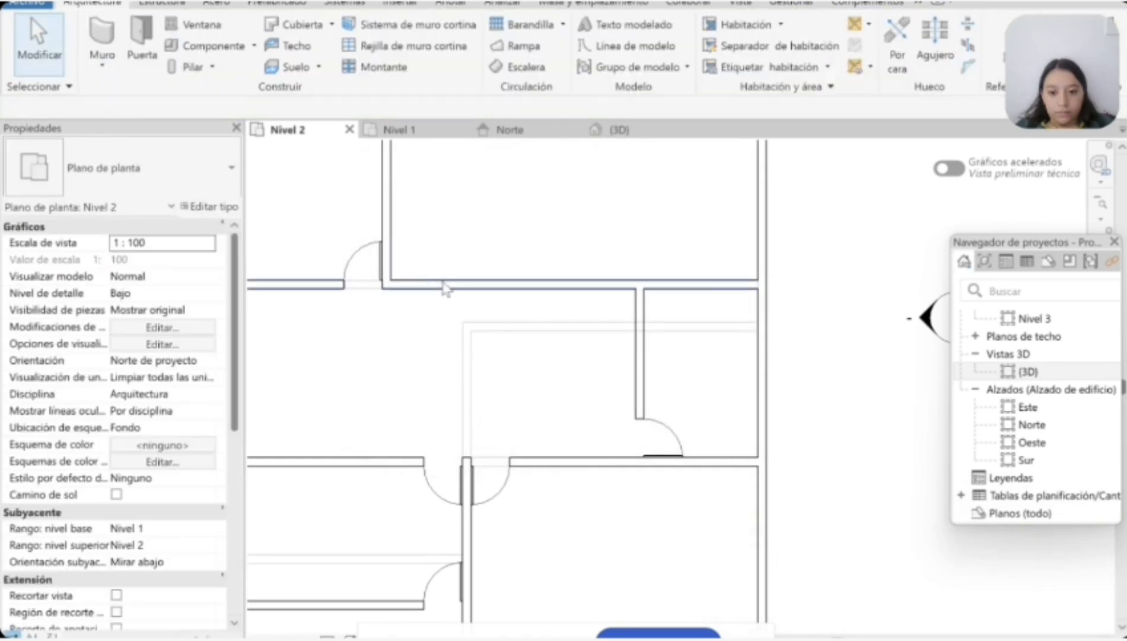
Step: Delete the east-west partition along the south side of the northern rooms
left_click(445, 285)
key("Delete")
scroll(365, 287, "down", 1)
middle_click_drag(365, 287, 487, 294)
Step: Draw a Genérico - 200 mm wall along the south side of the north-west room, from the west exterior wall to the dividing partition
left_click(102, 43)
scroll(276, 294, "up", 2)
left_click(276, 294)
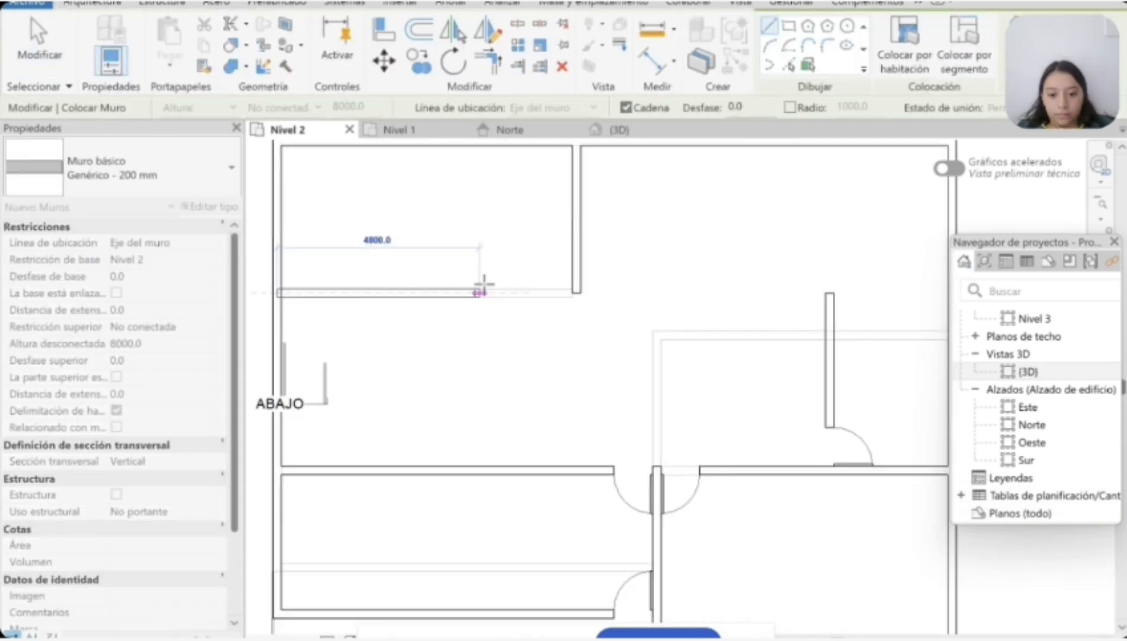
left_click(576, 296)
key("Escape")
key("Escape")
scroll(575, 296, "down", 1)
left_click(757, 370)
left_click(757, 285)
left_click(279, 374)
key("Delete")
left_click_drag(756, 277, 710, 281)
Step: Draw a wall west from the east exterior wall, passing the head of the short partition and ending above the corridor door
scroll(816, 350, "up", 2)
left_click(710, 320)
key("w")
key("a")
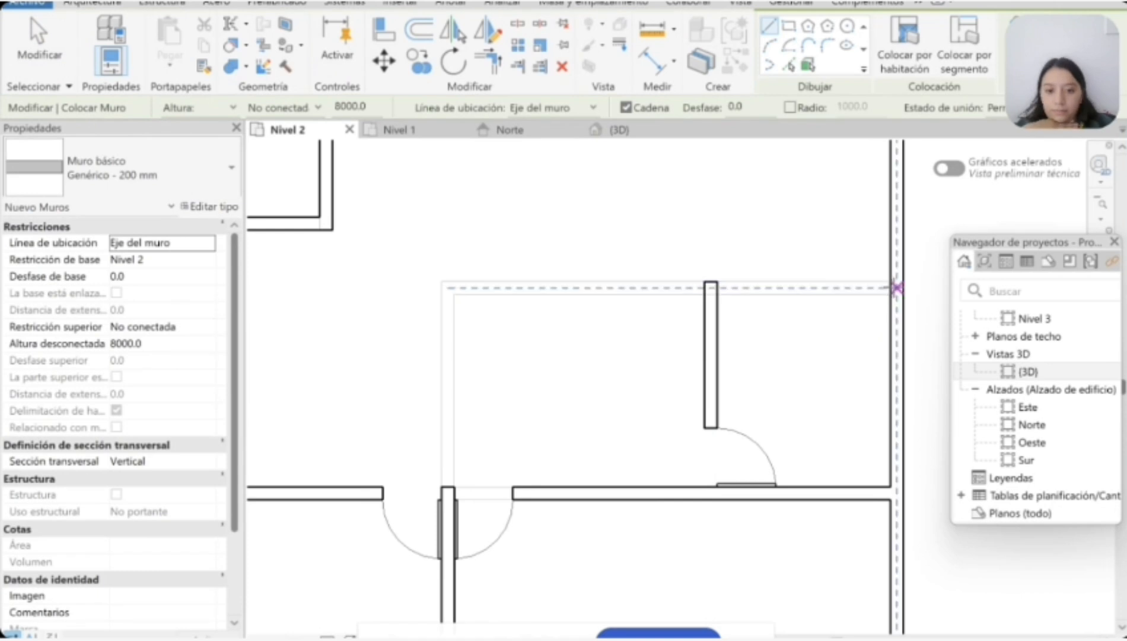
left_click(896, 288)
middle_click_drag(539, 287, 551, 290)
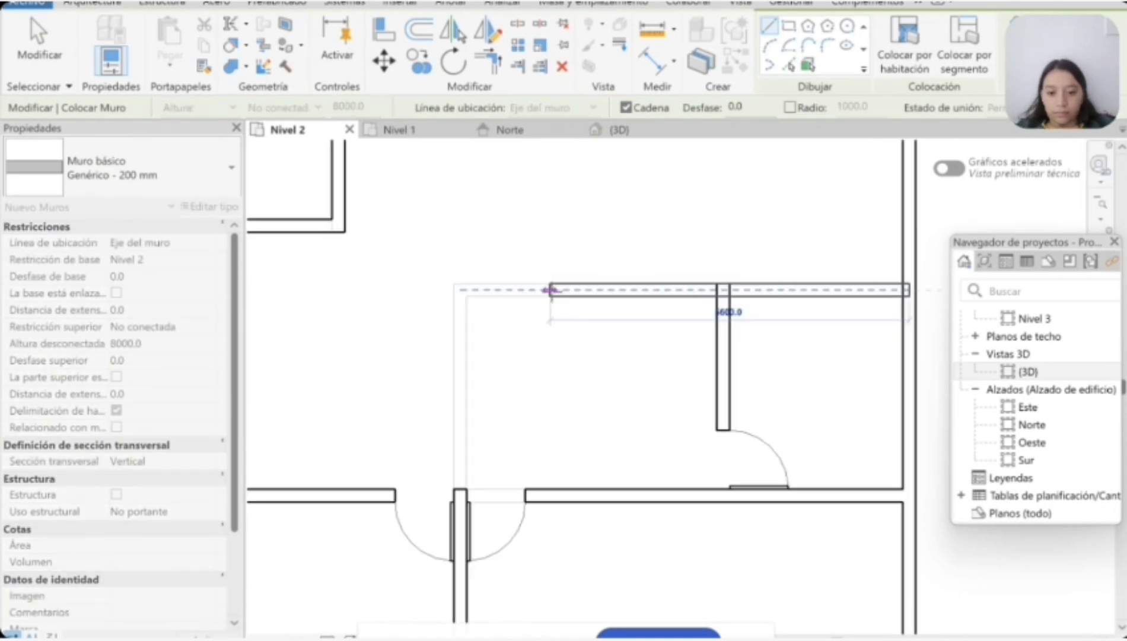
key("Escape")
left_click(531, 289)
Step: Try to continue the wall south to the corridor partition and adjust its lower end, and remove that segment again
left_click(531, 495)
key("Escape")
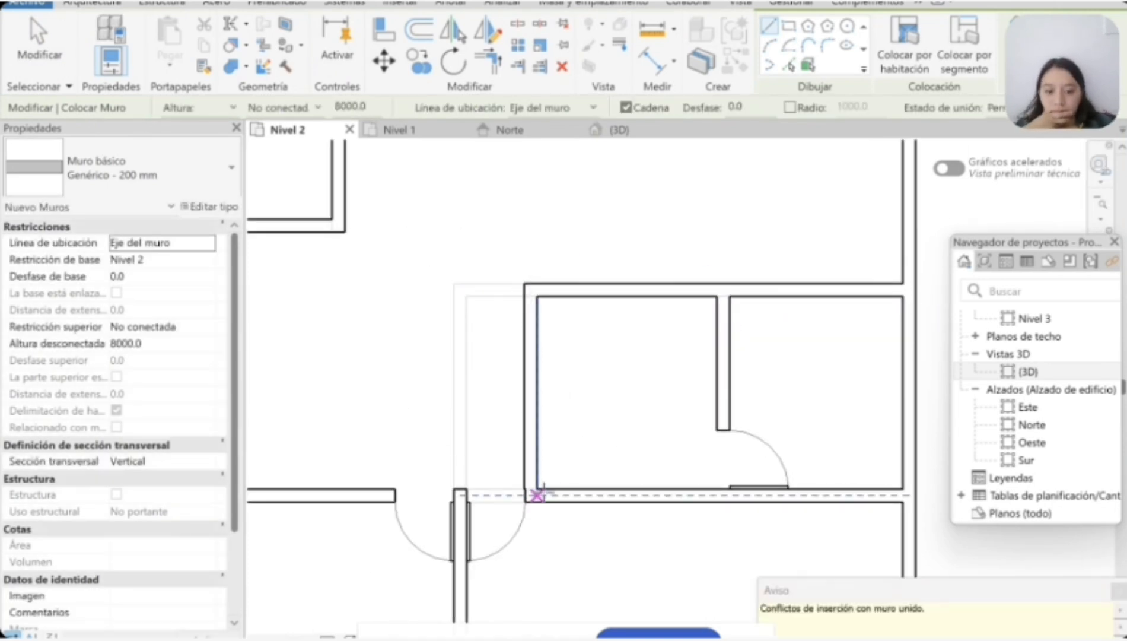
key("Escape")
scroll(536, 499, "up", 2)
left_click(538, 431)
left_click_drag(527, 491, 537, 490)
key("ctrl+z")
left_click(536, 438)
key("Delete")
scroll(537, 378, "down", 2)
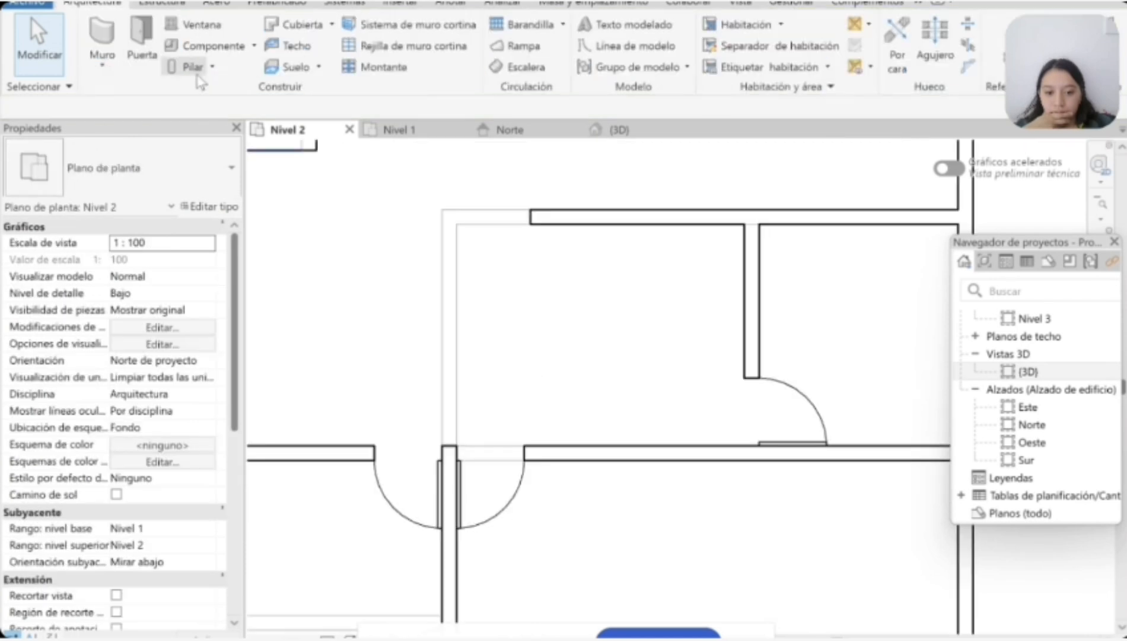
Step: Draw a wall from the corridor partition beside the door opening north to the free end of the new east-west wall
left_click(102, 35)
left_click(531, 453)
left_click(531, 217)
left_click(824, 514)
key("Escape")
key("Escape")
Step: Delete the short north-south partition with its door inside the enclosed east room
scroll(534, 460, "up", 6)
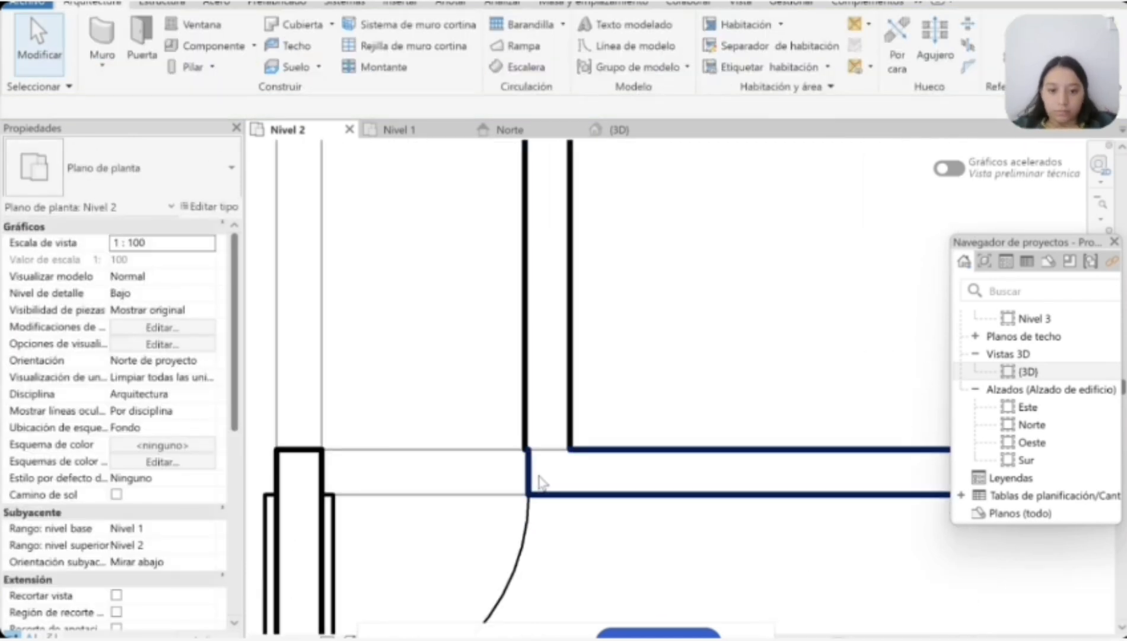
left_click(498, 456)
left_click(515, 469)
key("Escape")
scroll(588, 474, "down", 5)
scroll(589, 479, "down", 5)
left_click(705, 397)
key("Delete")
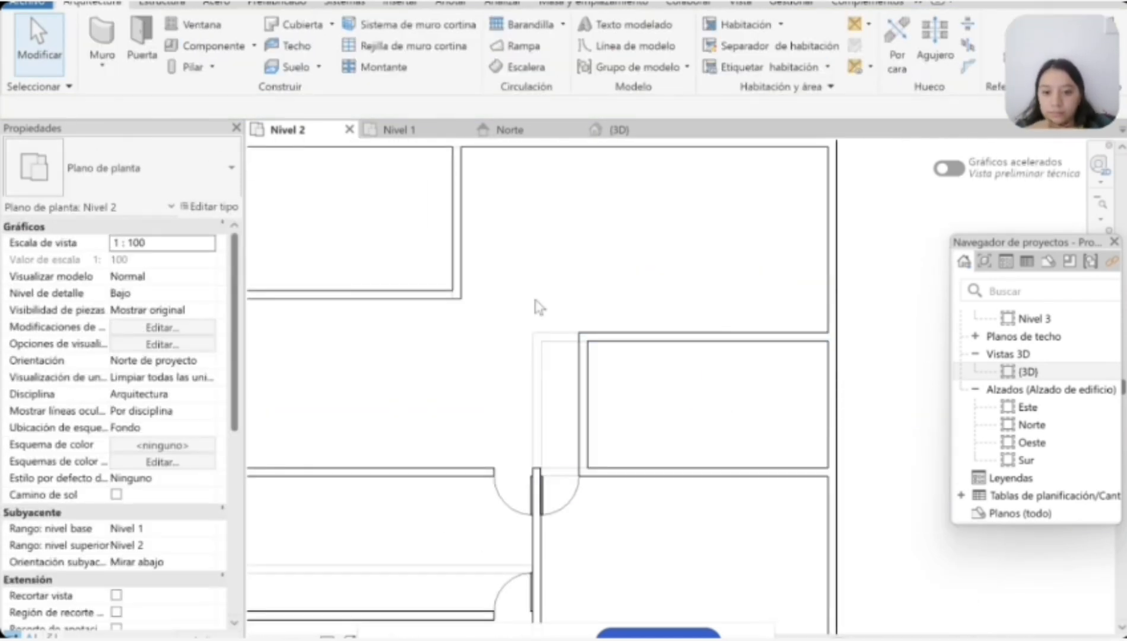
Step: Place a Simple-A ras 0915 x 2134mm door at the north end of the enclosed east room's west wall
left_click(144, 55)
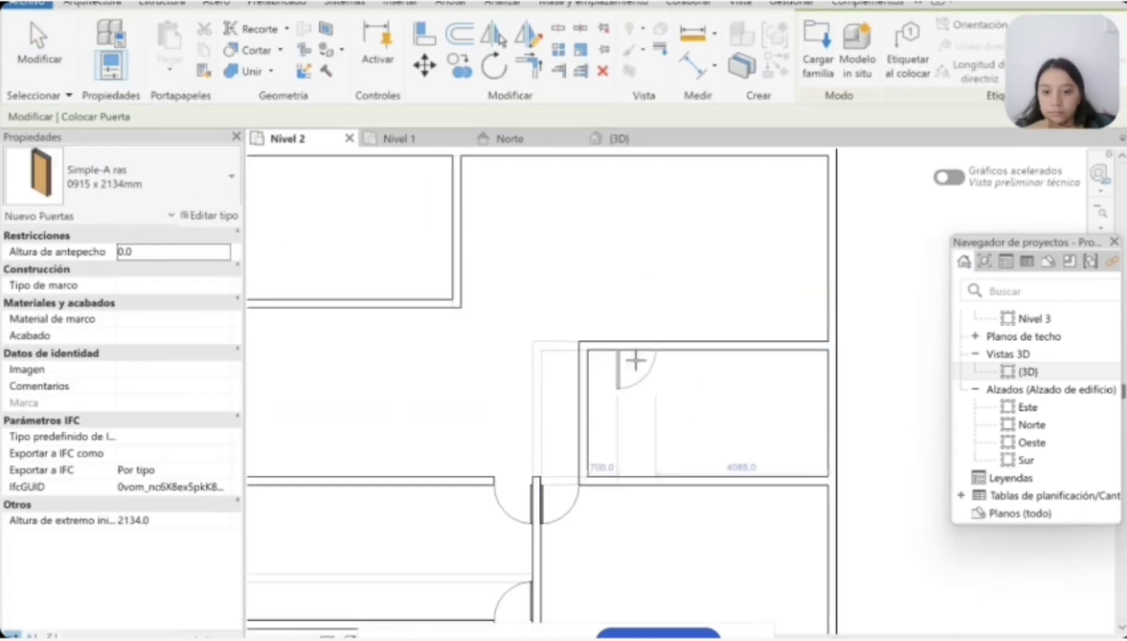
left_click(603, 363)
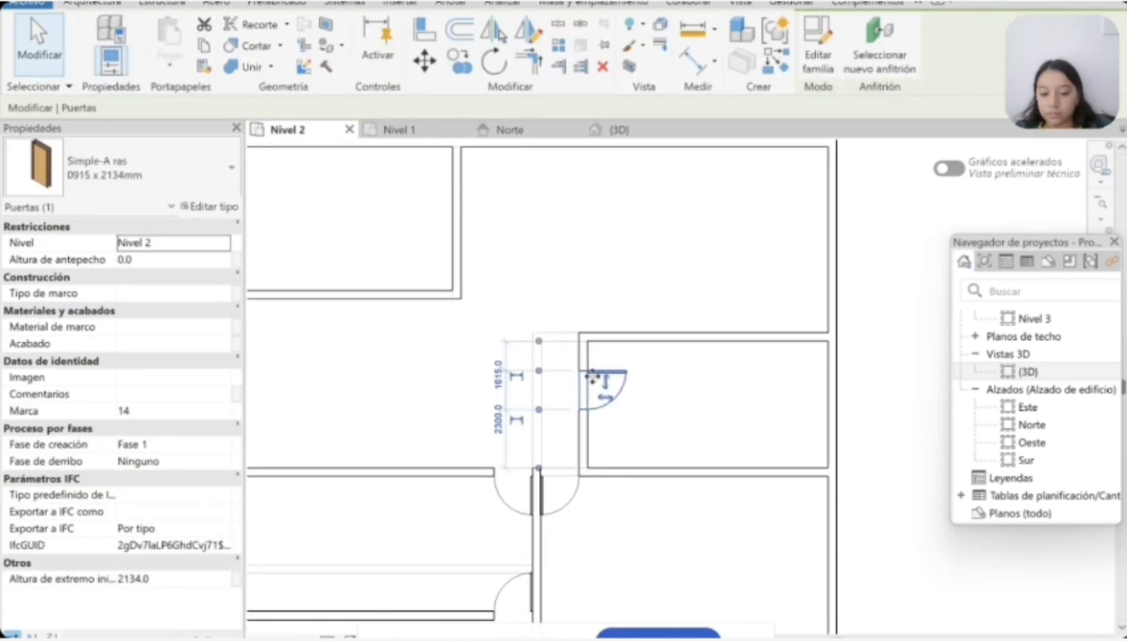
key("Escape")
scroll(643, 372, "down", 3)
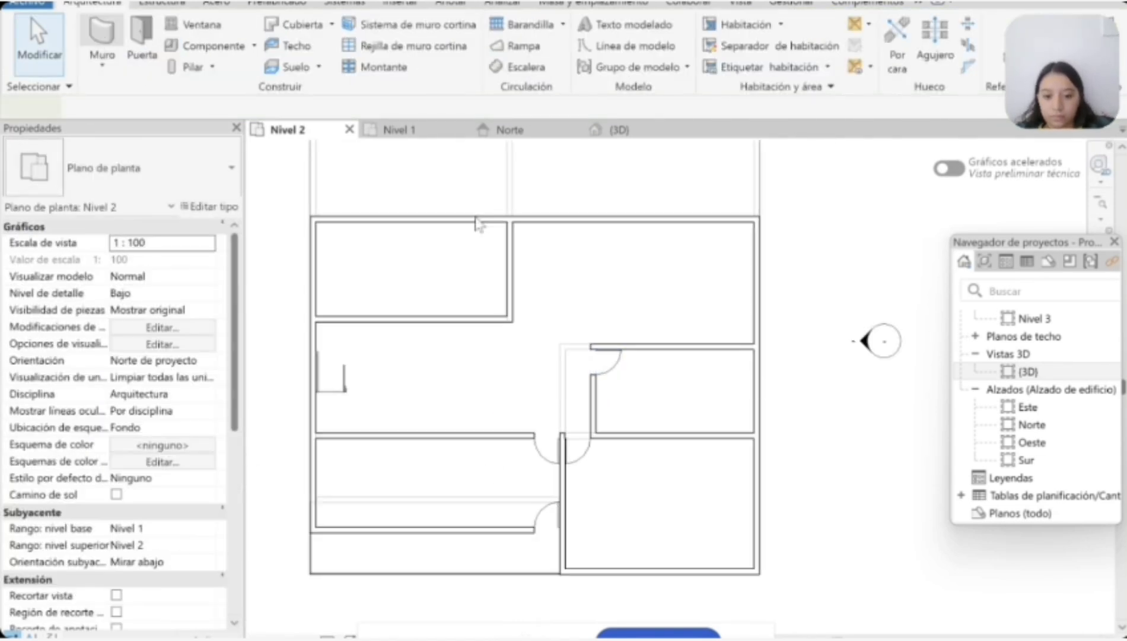
Step: Extend the east room's north wall west and turn it north to the dividing partition, closing off the north-east room
scroll(595, 341, "up", 3)
left_click(593, 352)
left_click(425, 352)
left_click(424, 297)
key("Escape")
key("Escape")
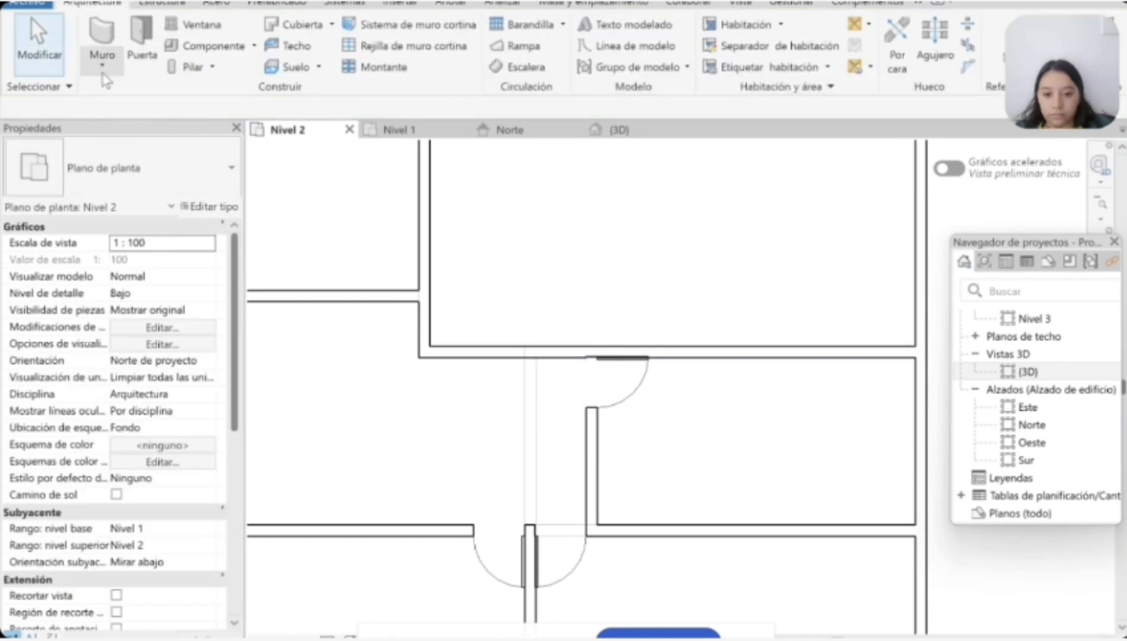
Step: Place a door at the west end of the north-east room's south wall, opening into that room
key("d")
key("r")
key("space")
key("Escape")
key("Escape")
scroll(431, 474, "down", 3)
middle_click_drag(378, 357, 407, 419)
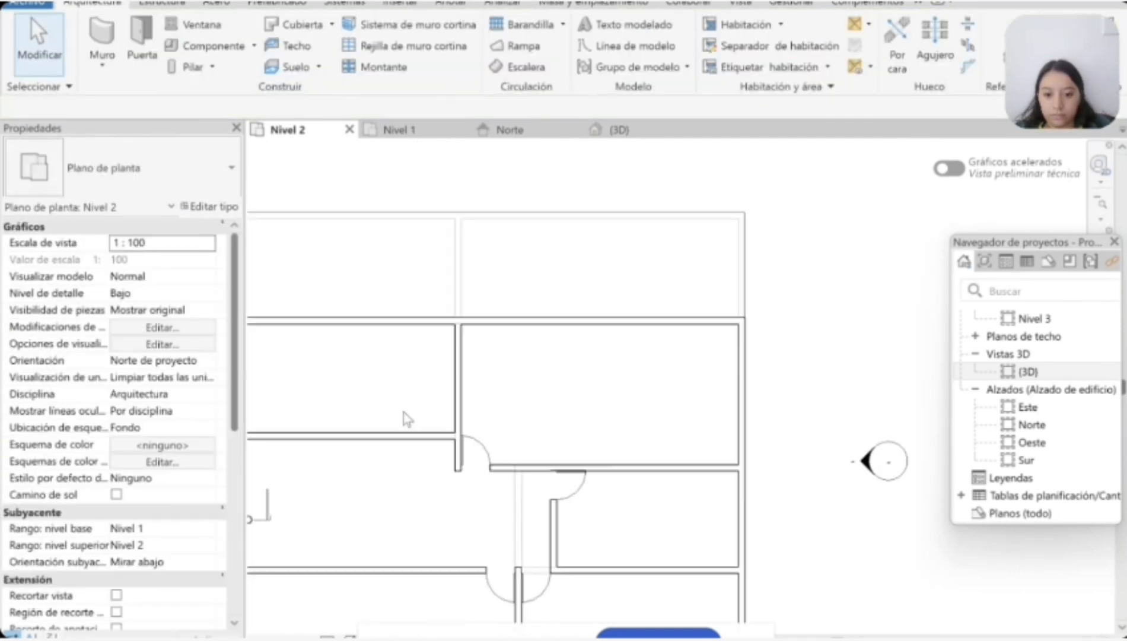
Step: Place a Simple-A ras 0915 x 2134mm door at the east end of the north-west room's south wall
scroll(385, 397, "up", 3)
left_click(141, 47)
scroll(475, 451, "down", 3)
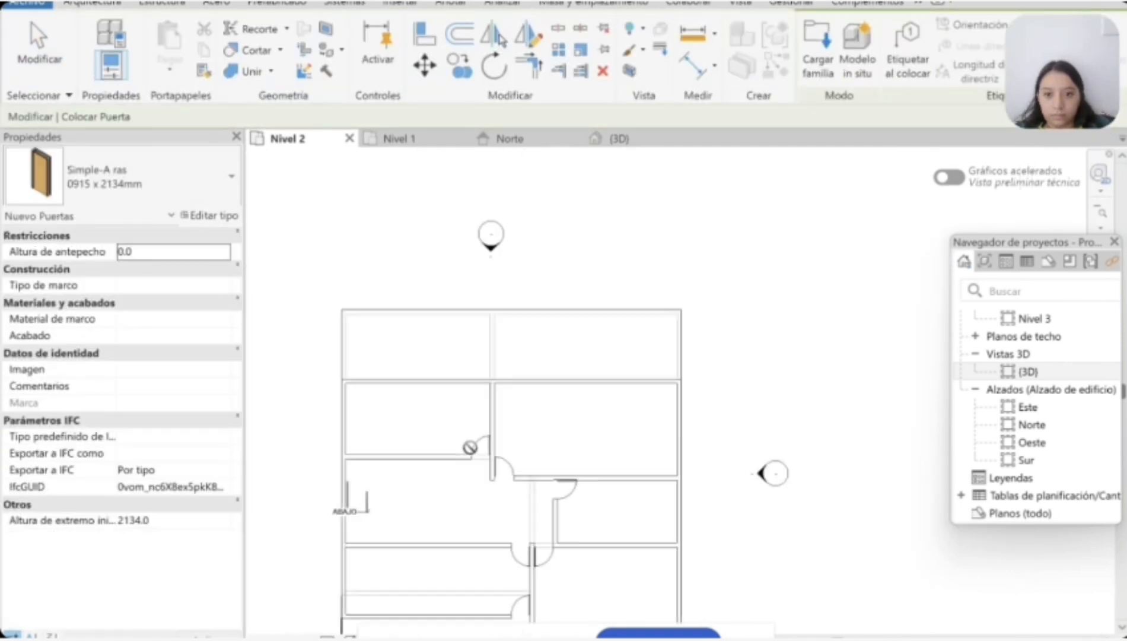
key("Escape")
key("Escape")
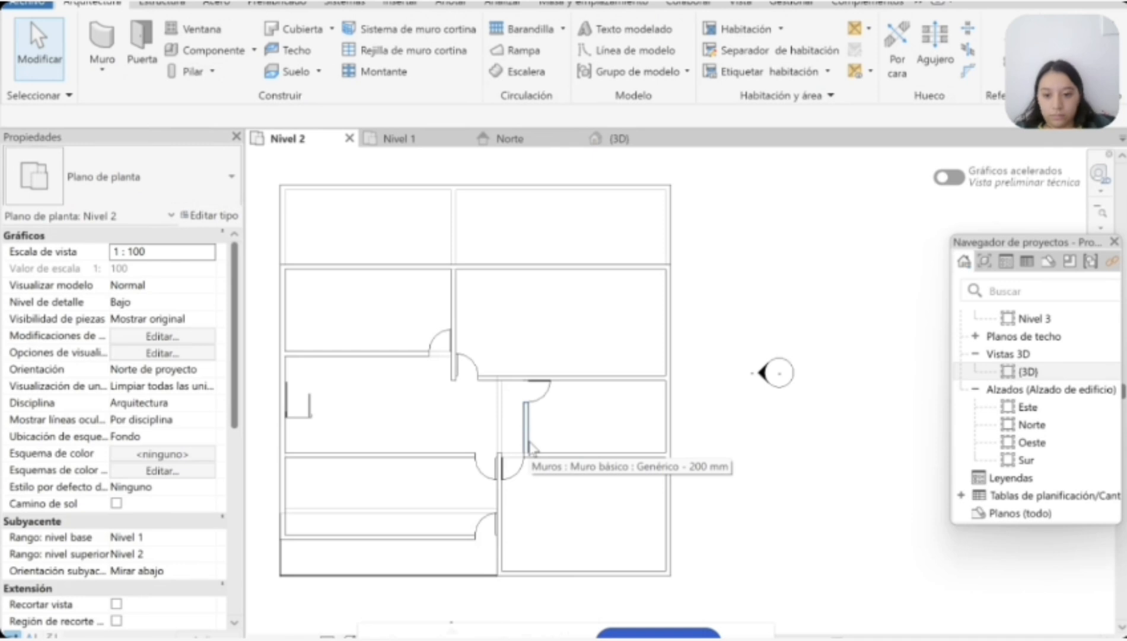
Step: Examine the upper walls in 3D and, in the Norte elevation, lower the north-west room's south partition to Nivel 3
scroll(525, 472, "up", 2)
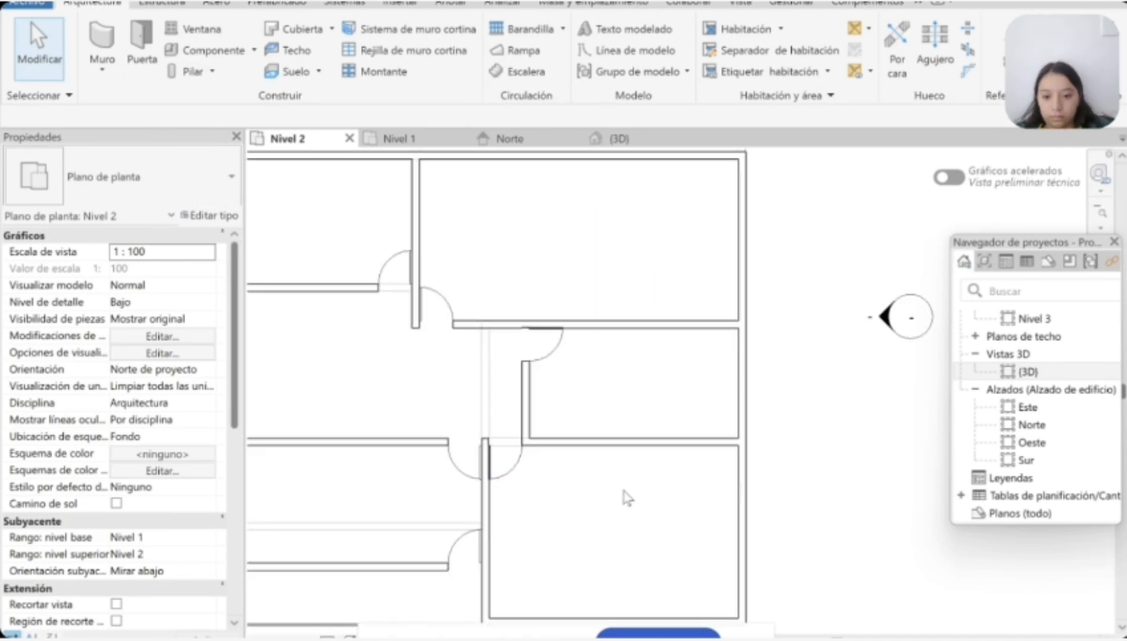
scroll(623, 492, "down", 3)
left_click(620, 139)
middle_click_drag(796, 352, 752, 339)
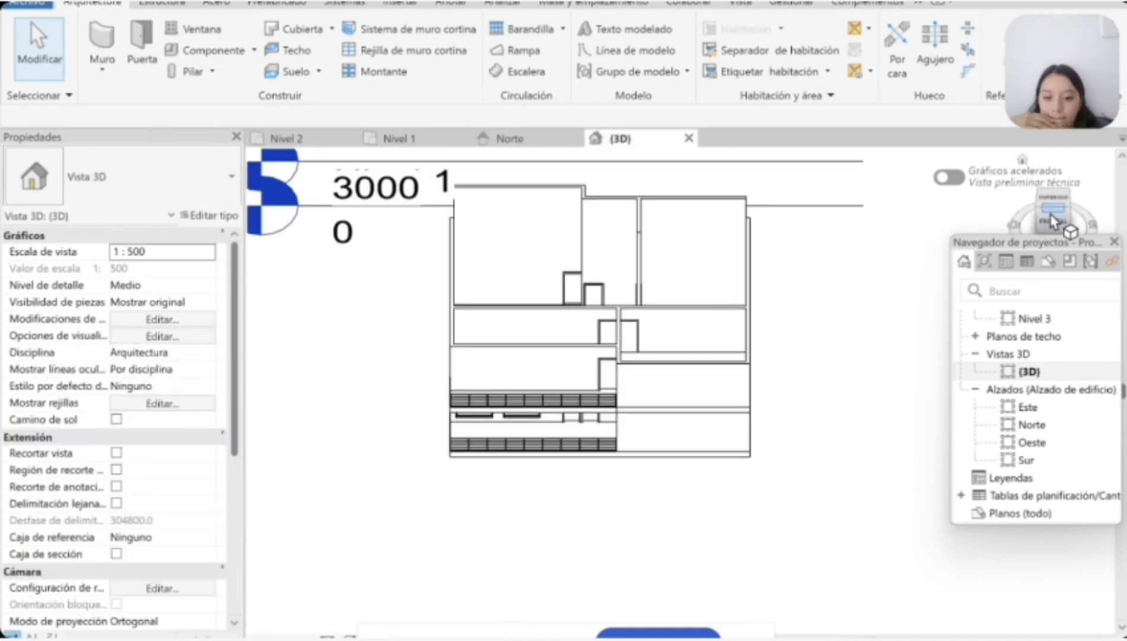
left_click_drag(1052, 219, 1036, 262)
left_click(509, 139)
scroll(510, 427, "up", 1)
left_click(515, 363)
left_click_drag(518, 354, 518, 426)
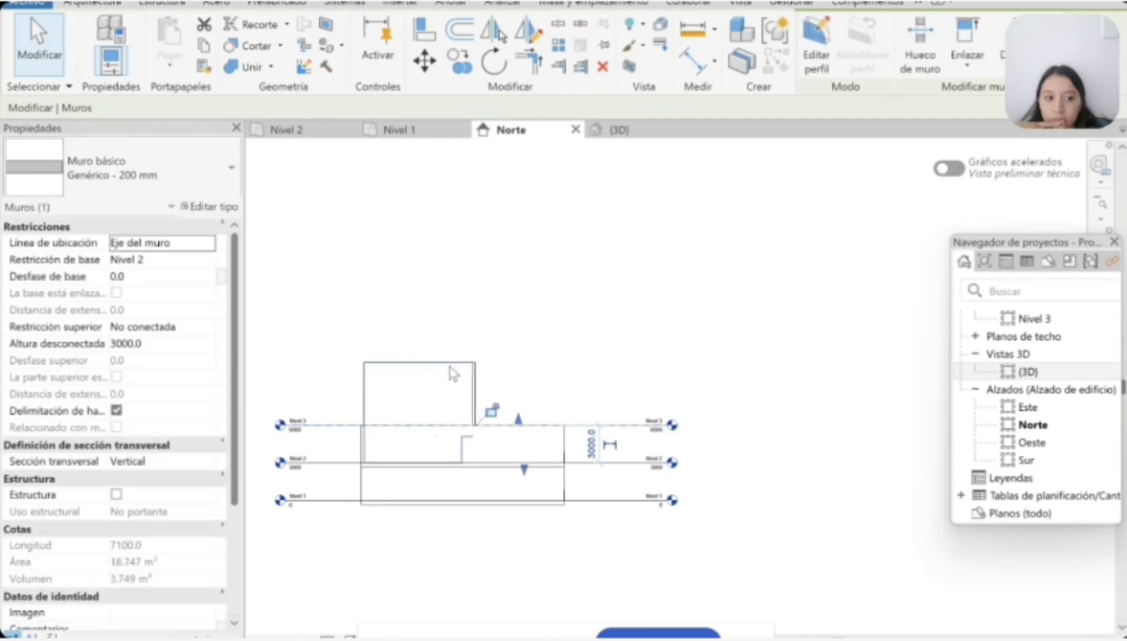
Step: Lower the remaining tall Nivel 2 partitions in the Norte elevation so their tops meet Nivel 3
left_click(442, 363)
left_click_drag(420, 354, 423, 428)
left_click(436, 394)
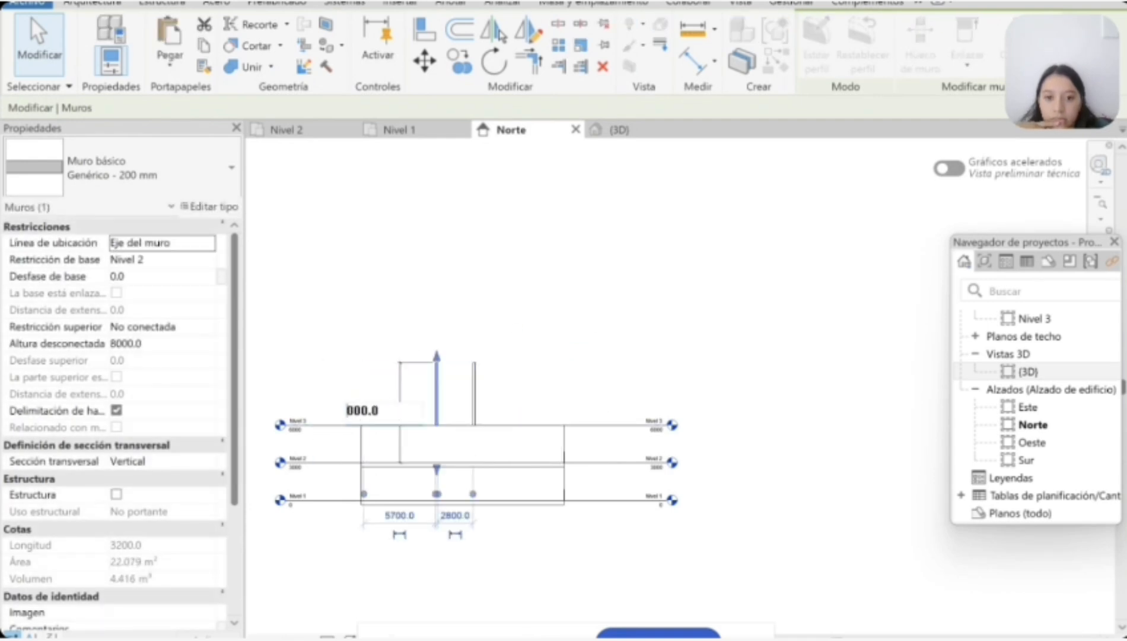
key("Escape")
scroll(460, 458, "up", 3)
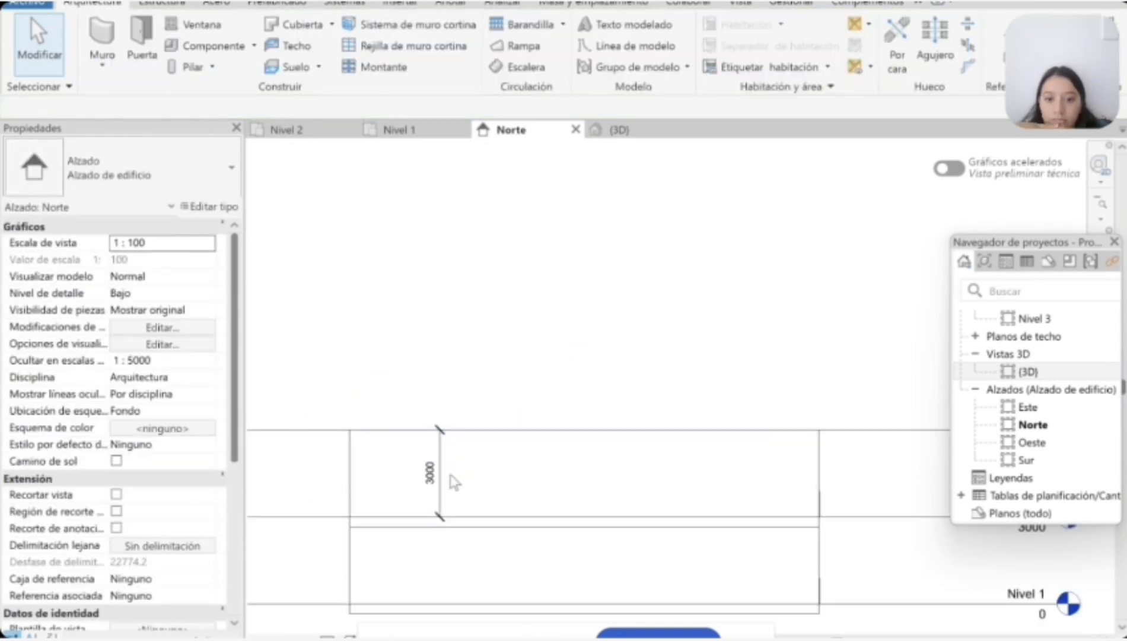
Step: Check the Nivel 2 north wall's height in the Norte elevation and examine the whole house in 3D
middle_click_drag(328, 485, 453, 511)
left_click(382, 494)
scroll(381, 503, "up", 3)
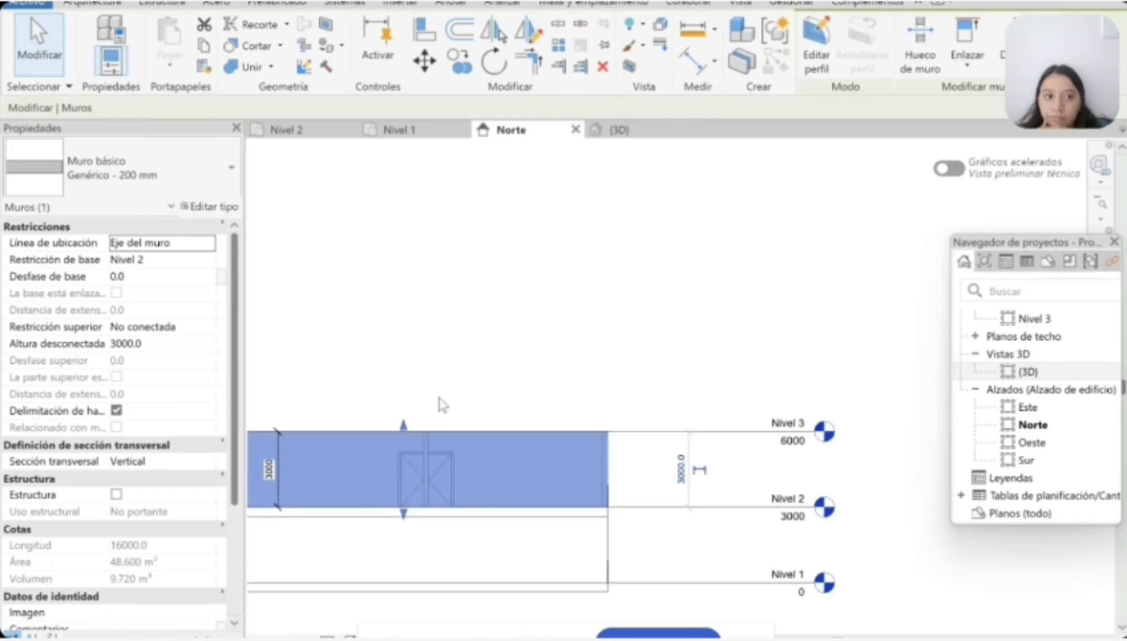
left_click(438, 398)
left_click(619, 130)
left_click(1067, 222)
middle_click_drag(912, 188, 370, 155, "shift")
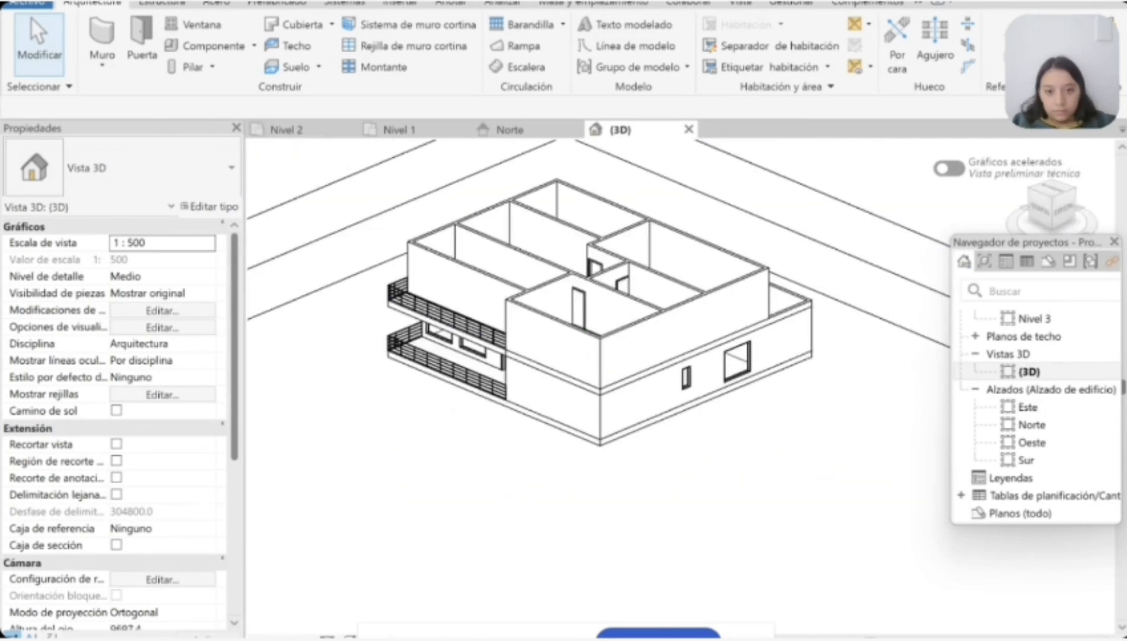
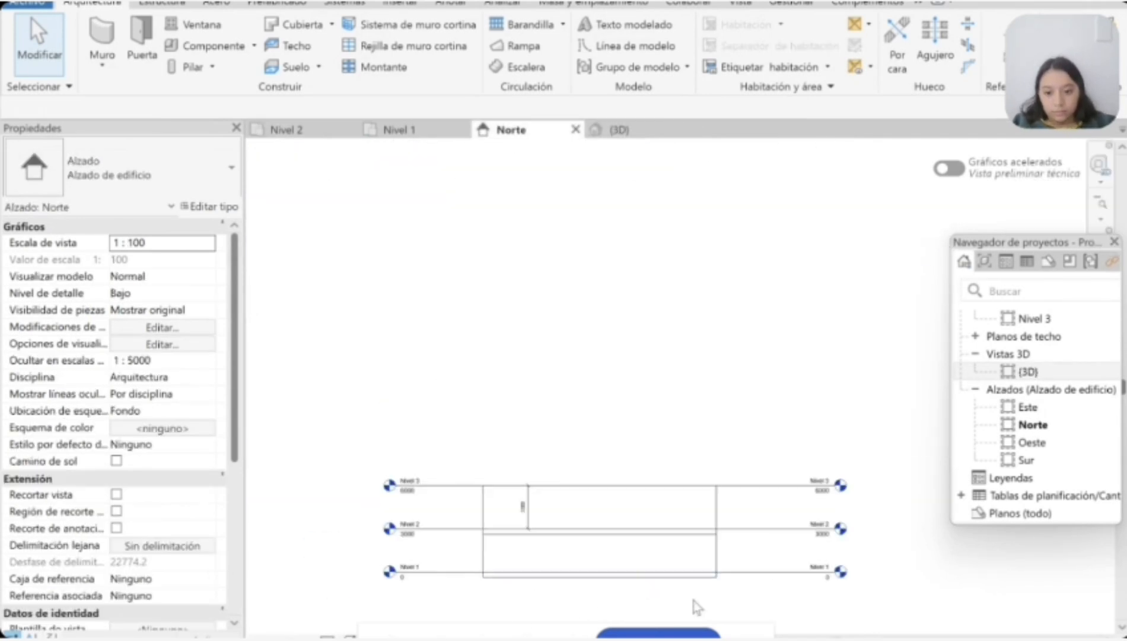
Step: On Nivel 2, place Fijo 0915 x 1830mm windows in the north-east room: one in the east wall and two in the north wall
scroll(697, 607, "up", 2)
left_click(401, 130)
left_click(619, 130)
left_click(320, 130)
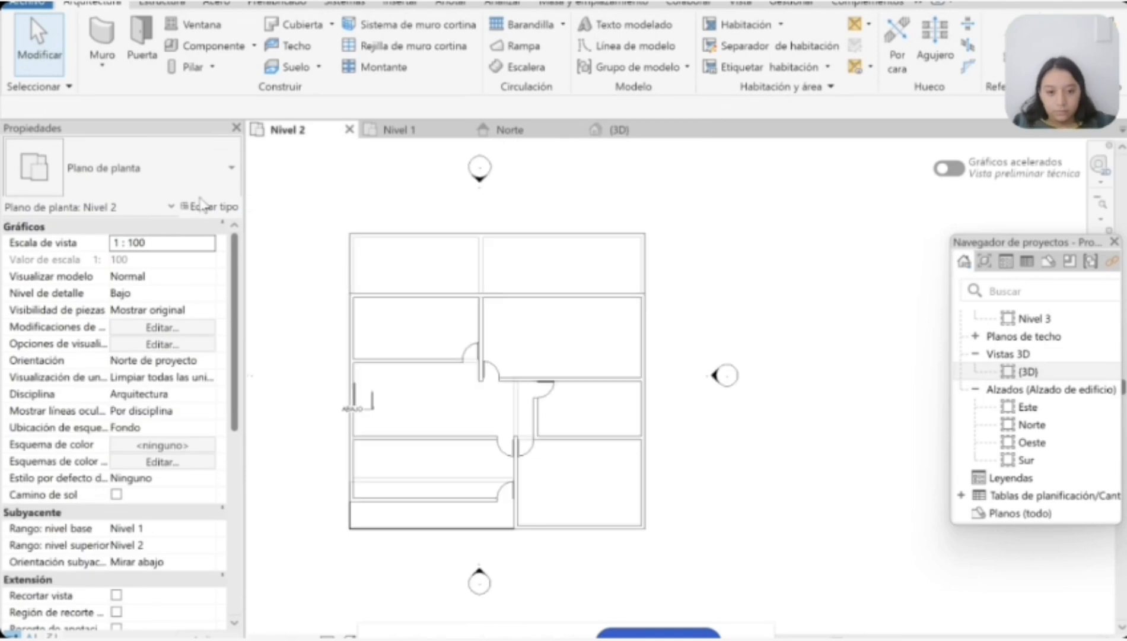
left_click(200, 25)
scroll(639, 455, "up", 2)
scroll(649, 386, "down", 3)
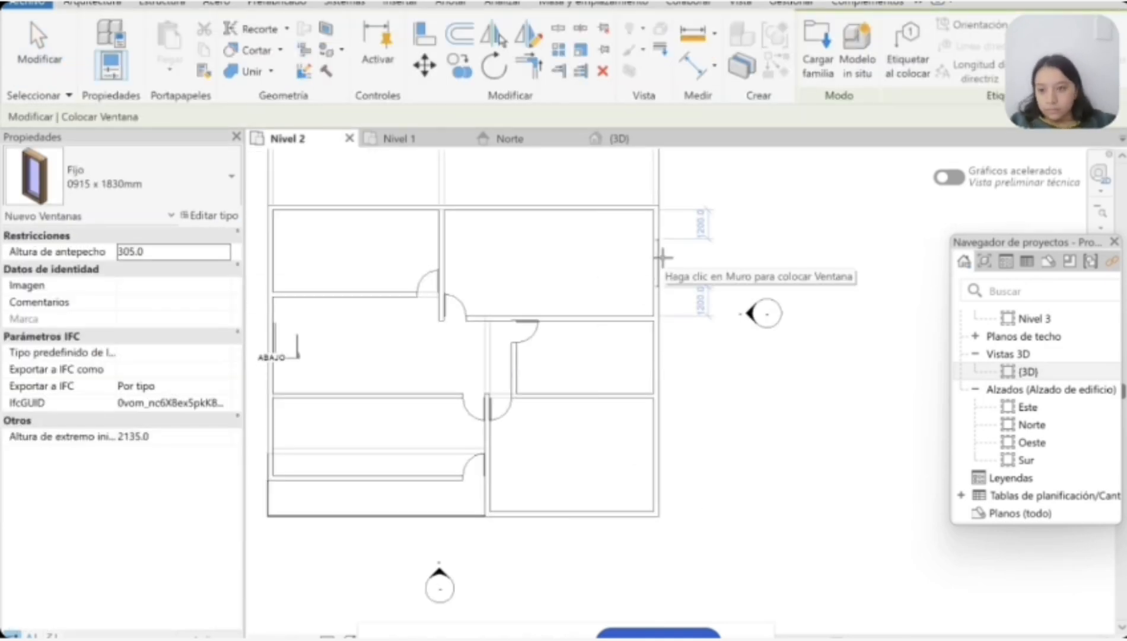
left_click(603, 203)
left_click(512, 205)
Step: Place two Fijo 0915 x 1830mm windows in the north-west room's north wall and one in its west wall
scroll(461, 238, "down", 3)
scroll(367, 211, "up", 4)
left_click(360, 220)
left_click(449, 221)
scroll(368, 366, "down", 4)
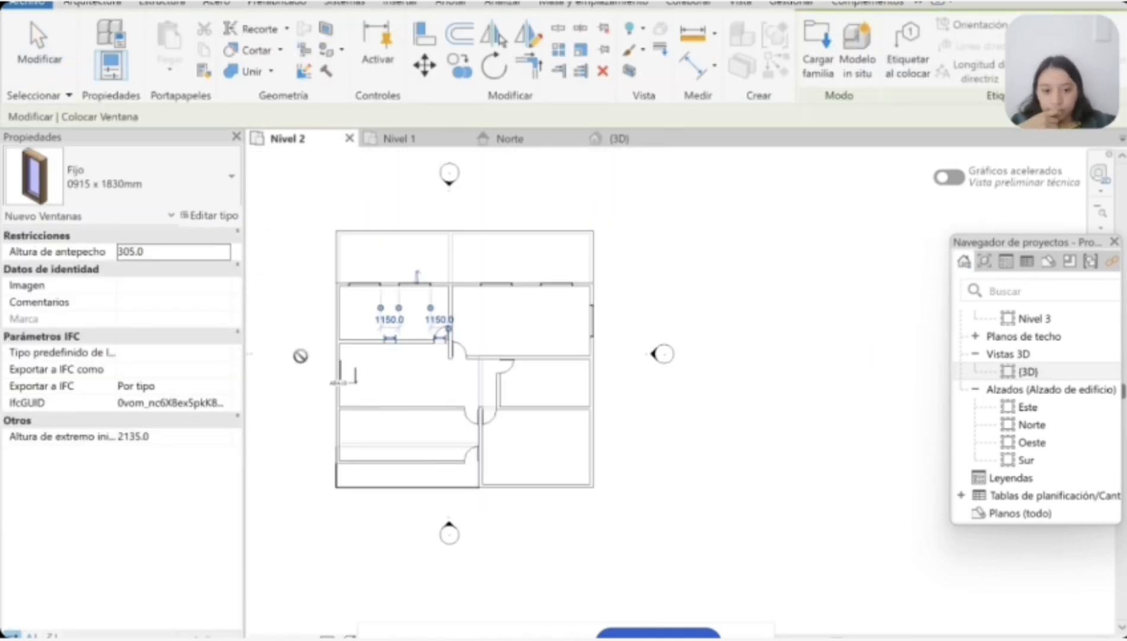
left_click(351, 291)
Step: Place two Fijo 0915 x 1830mm windows in the south wall of both the south-west and the south-east room
scroll(374, 490, "up", 4)
left_click(408, 463)
left_click(581, 464)
scroll(606, 425, "down", 5)
scroll(706, 451, "up", 4)
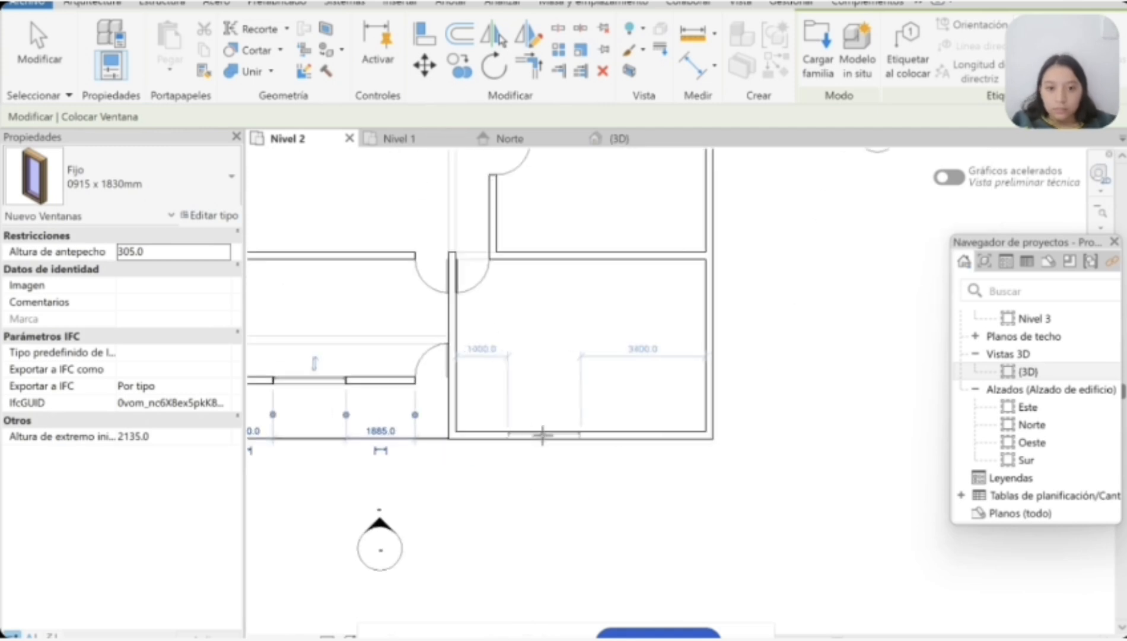
scroll(644, 431, "down", 3)
Step: Try a Fijo 0406 x 0610mm window centred in the east wall of the small east room
left_click(232, 176)
left_click(126, 517)
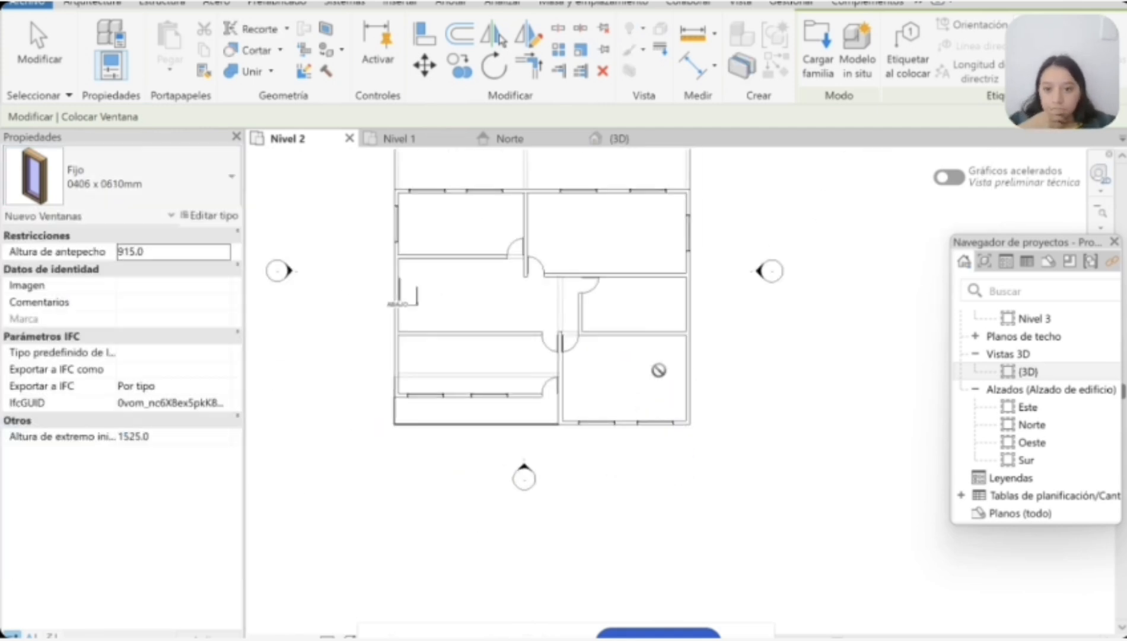
left_click(160, 439)
left_click(124, 183)
left_click(112, 501)
left_click(100, 184)
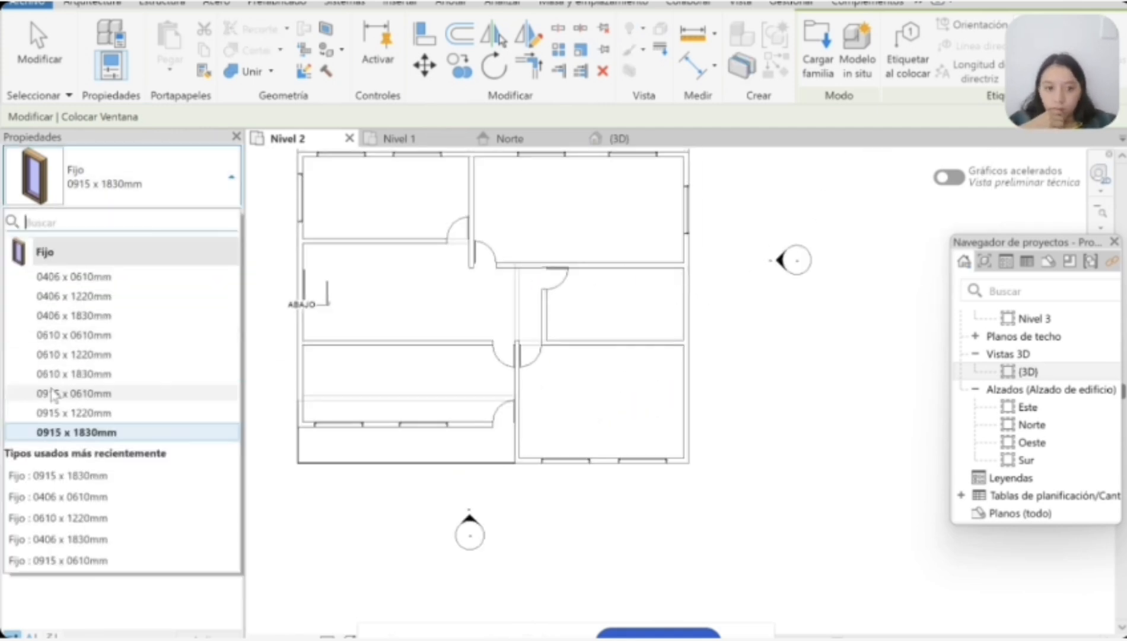
left_click(101, 504)
scroll(688, 300, "up", 2)
left_click(688, 304)
scroll(690, 304, "up", 2)
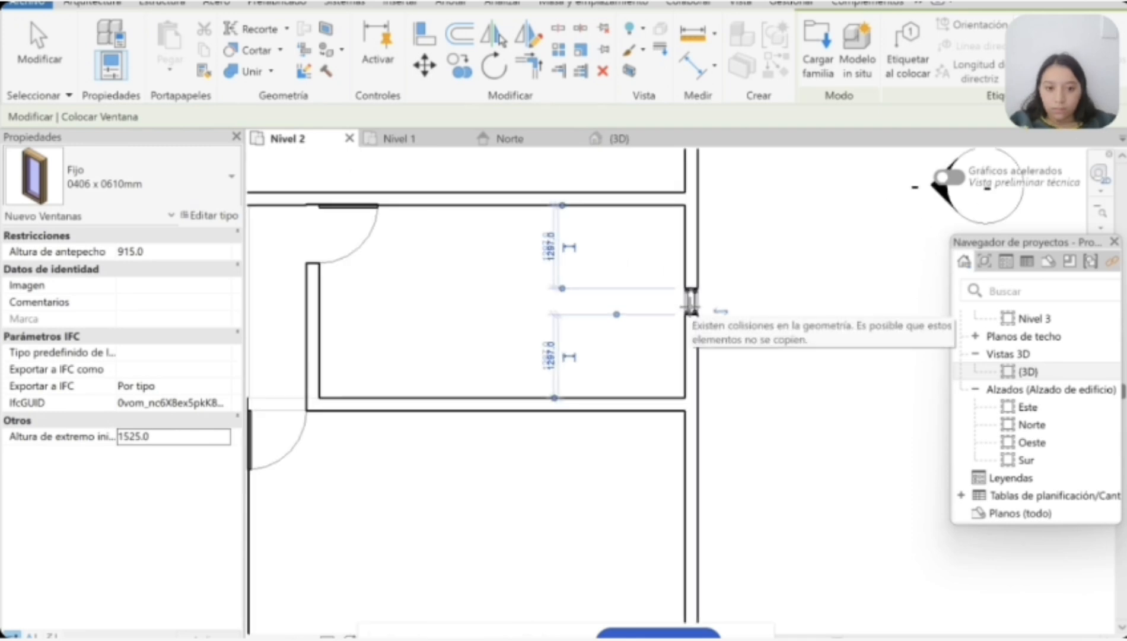
Step: Examine the upper east wall's small window in 3D and delete it
key("Escape")
key("Escape")
scroll(689, 304, "down", 5)
left_click(619, 139)
scroll(672, 356, "up", 3)
left_click(662, 369)
key("Escape")
left_click(659, 261)
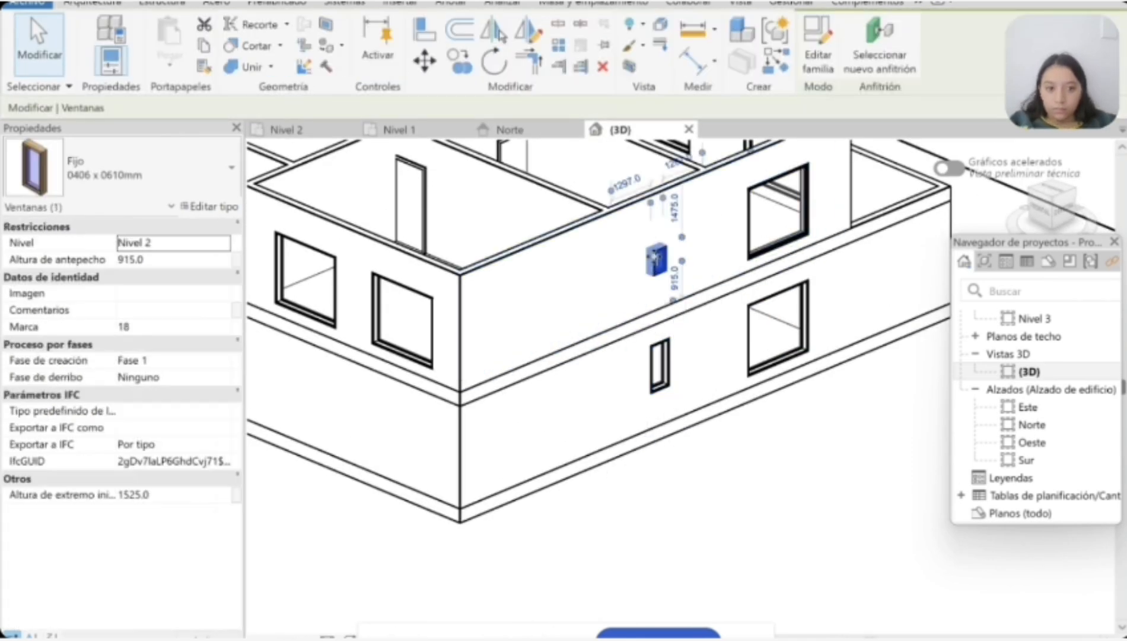
key("Escape")
Step: Place a Fijo 0610 x 1220mm window in the small east room's east wall on Nivel 2 and examine it in 3D
left_click(287, 130)
scroll(683, 300, "up", 4)
left_click(195, 24)
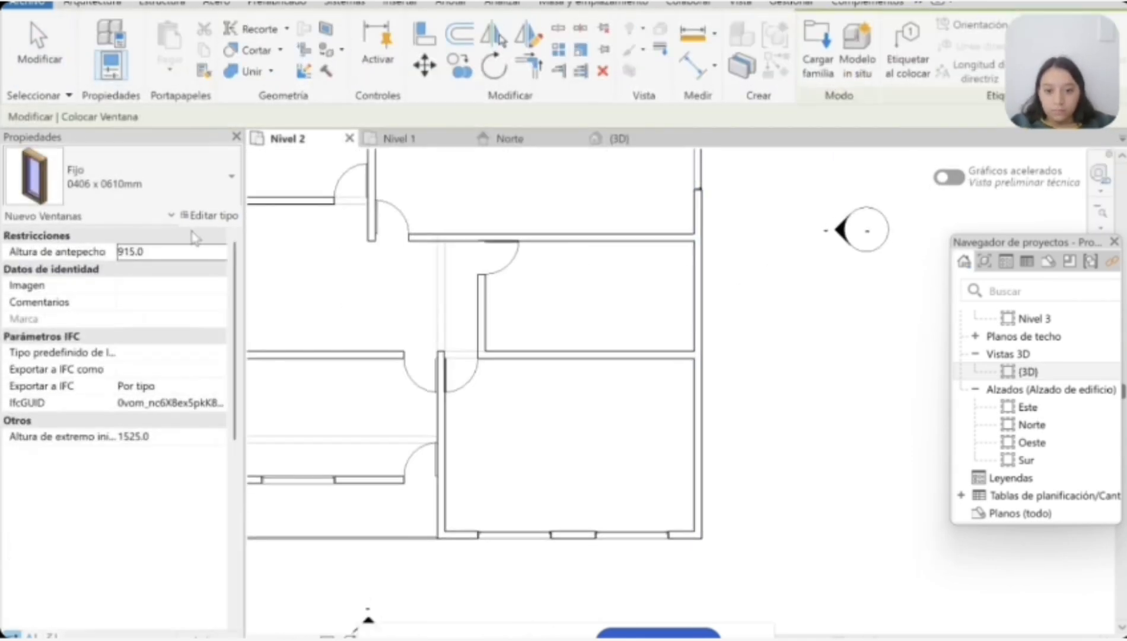
left_click(619, 139)
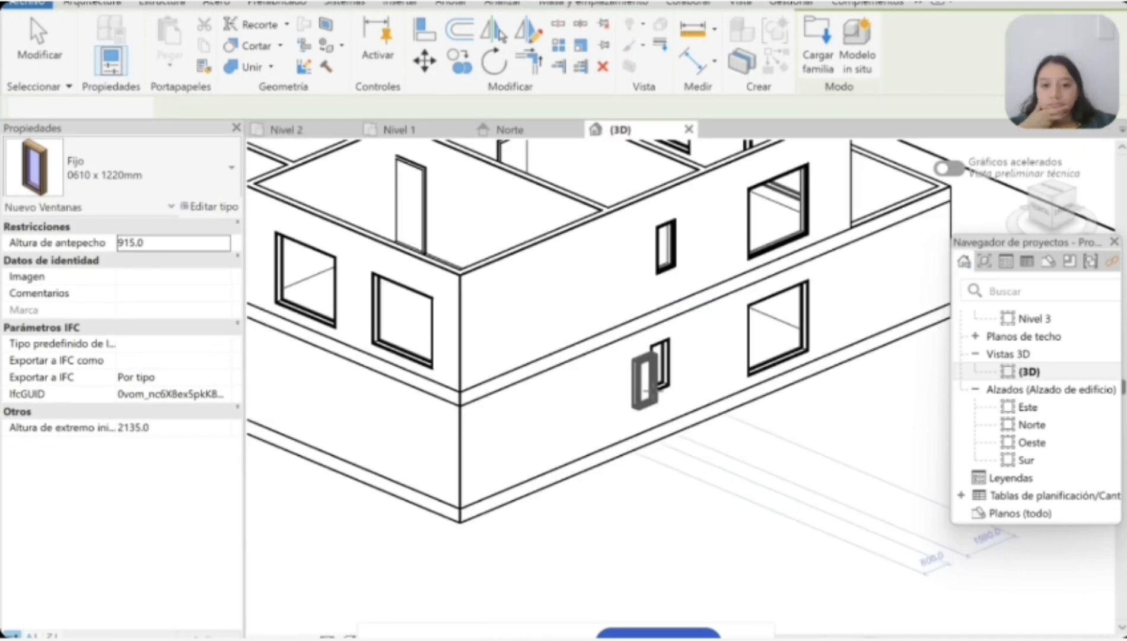
key("Escape")
double_click(658, 244)
left_click(628, 135)
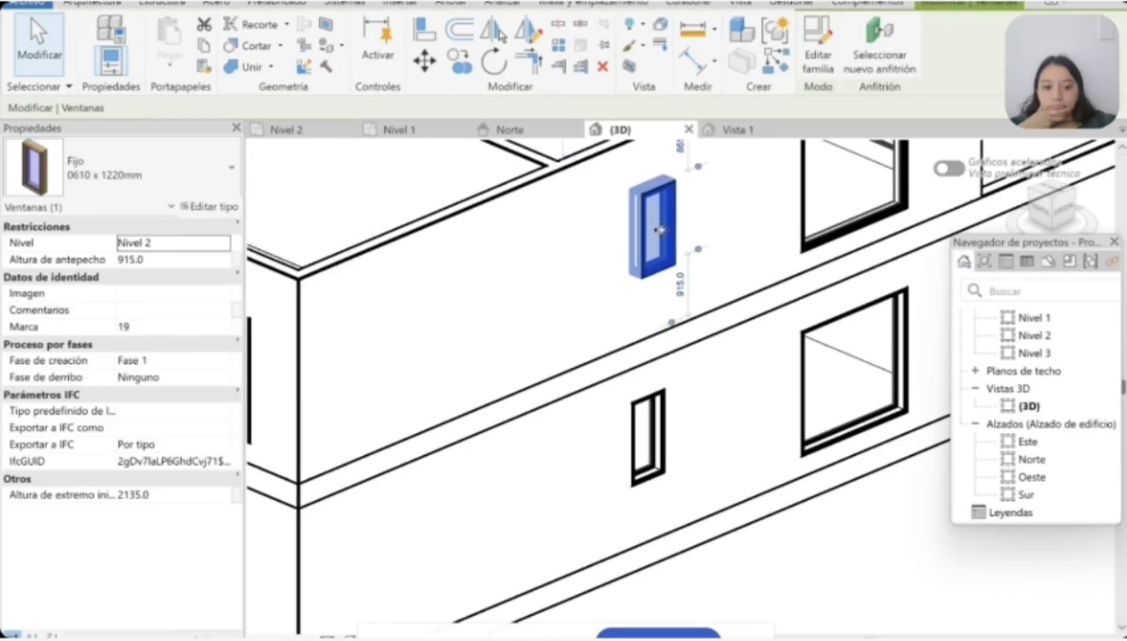
scroll(639, 240, "down", 10)
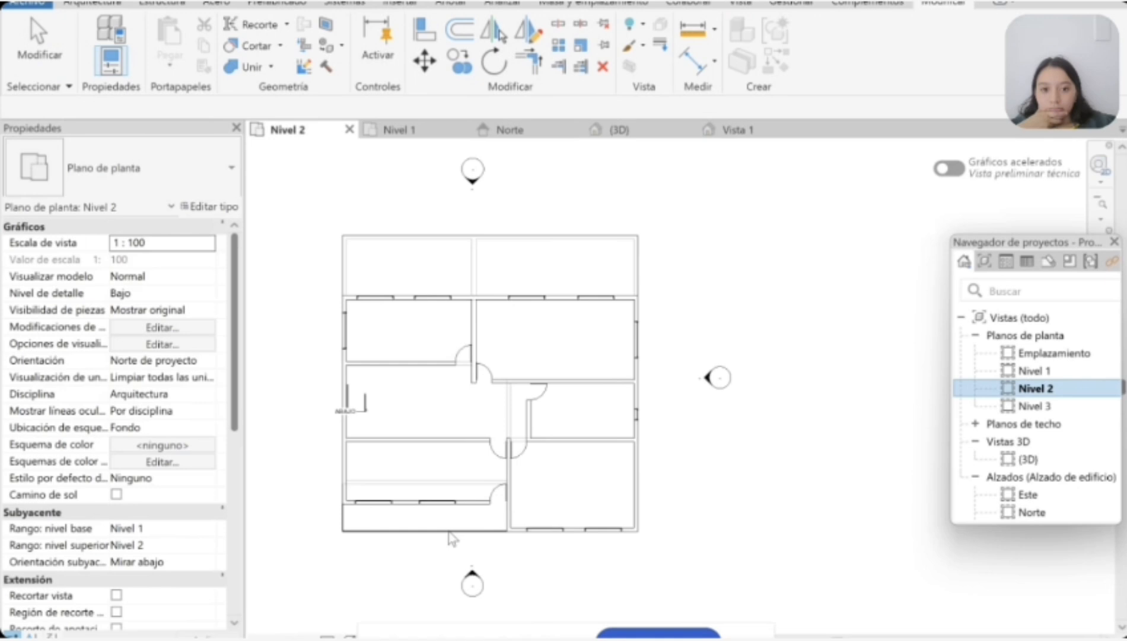
middle_click_drag(473, 298, 514, 253)
scroll(514, 253, "up", 1)
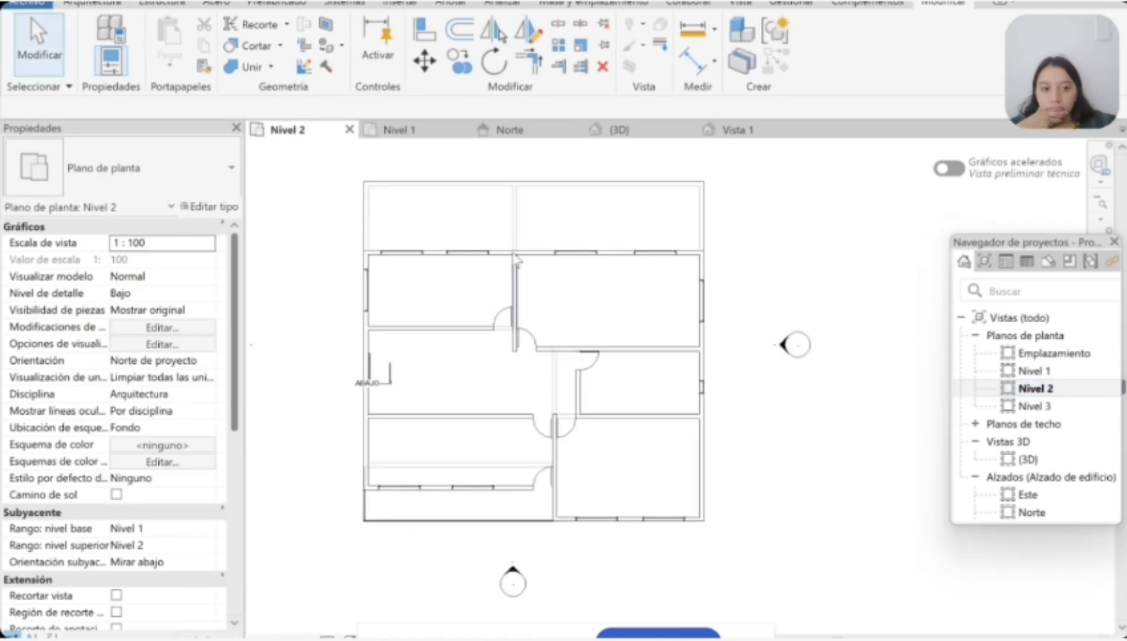
left_click(740, 4)
left_click(549, 24)
left_click(584, 45)
left_click(672, 131)
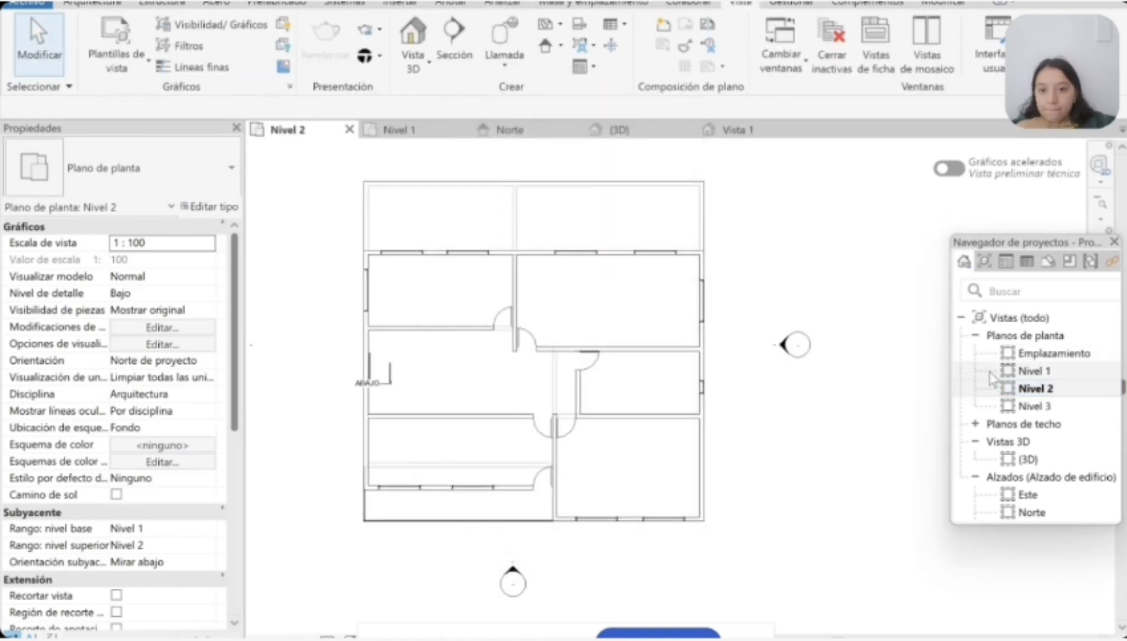
left_click(401, 130)
double_click(956, 387)
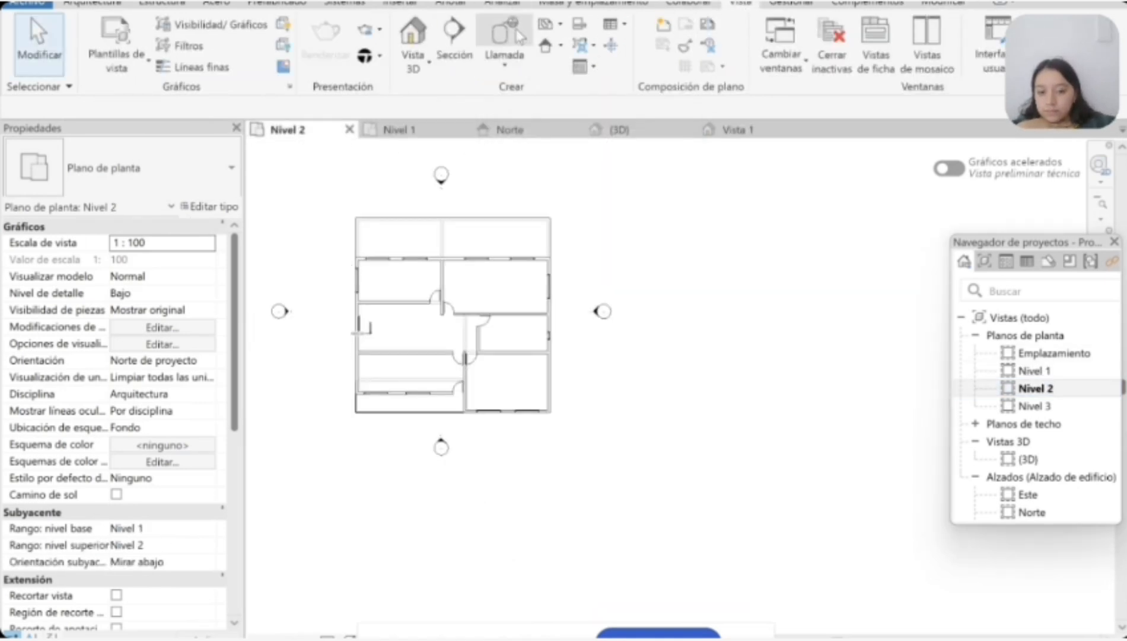
left_click(549, 25)
left_click(585, 46)
left_click(551, 497)
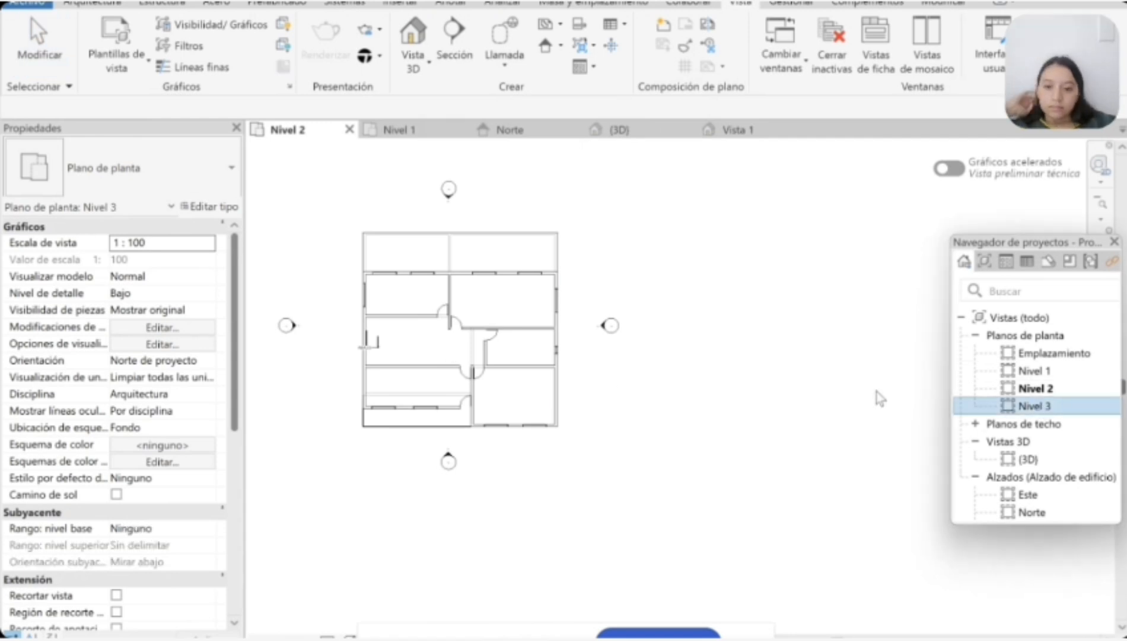
Step: Open the Nivel 3 floor plan and start a Cubierta básica Genérico - 400 mm roof by footprint based on Nivel 3
double_click(1026, 406)
middle_click_drag(346, 409, 407, 390)
scroll(370, 403, "down", 2)
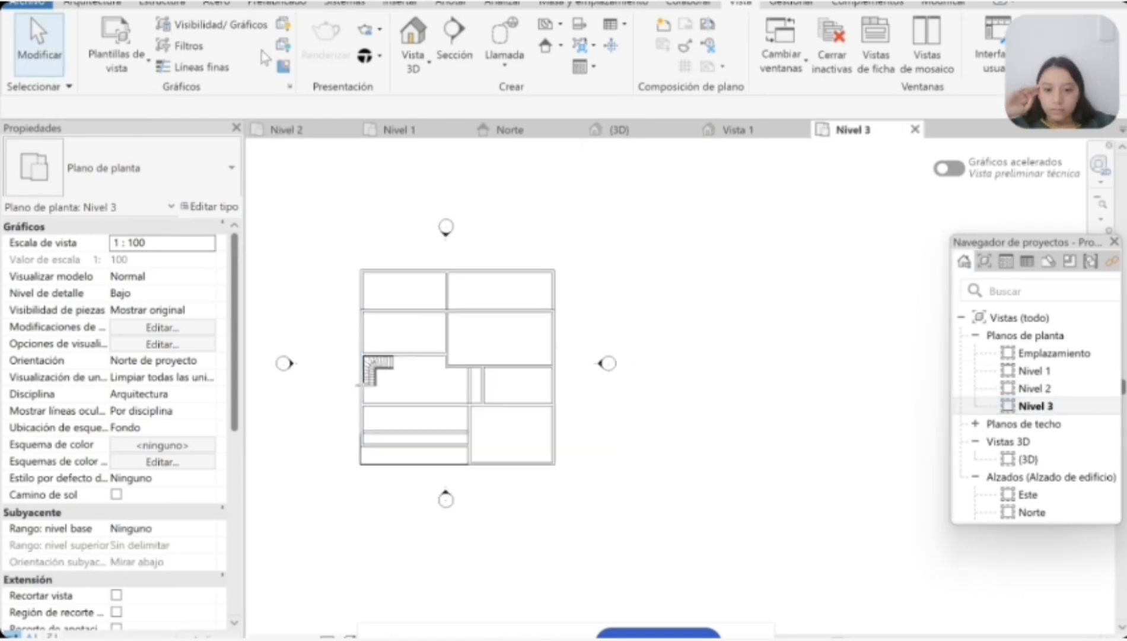
left_click(92, 3)
left_click(300, 29)
scroll(368, 276, "up", 2)
left_click(401, 130)
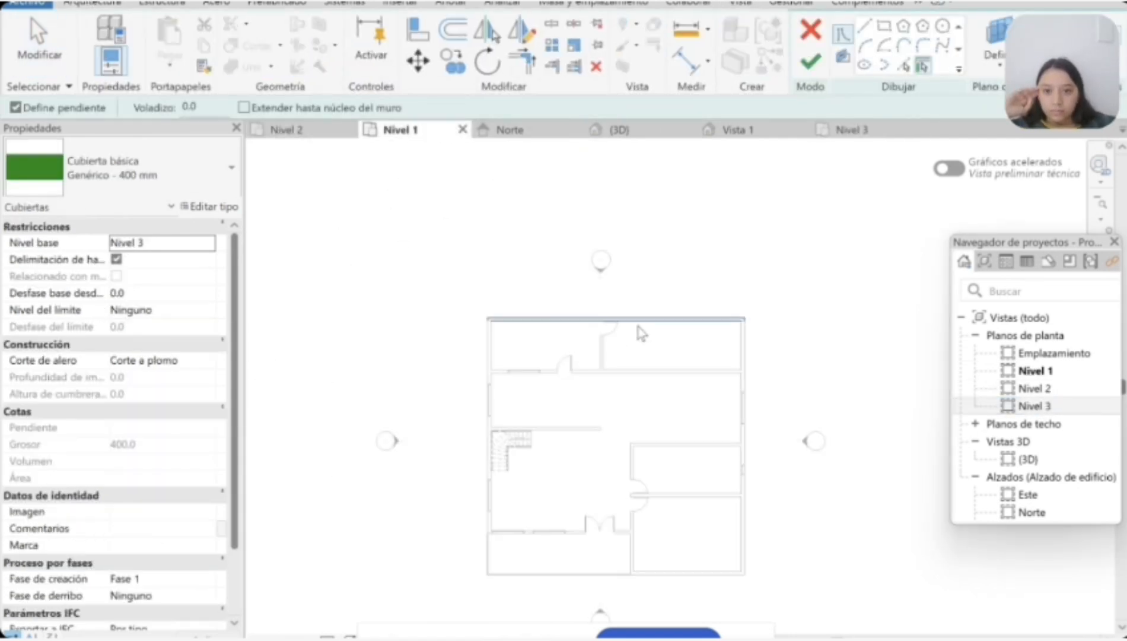
left_click(824, 131)
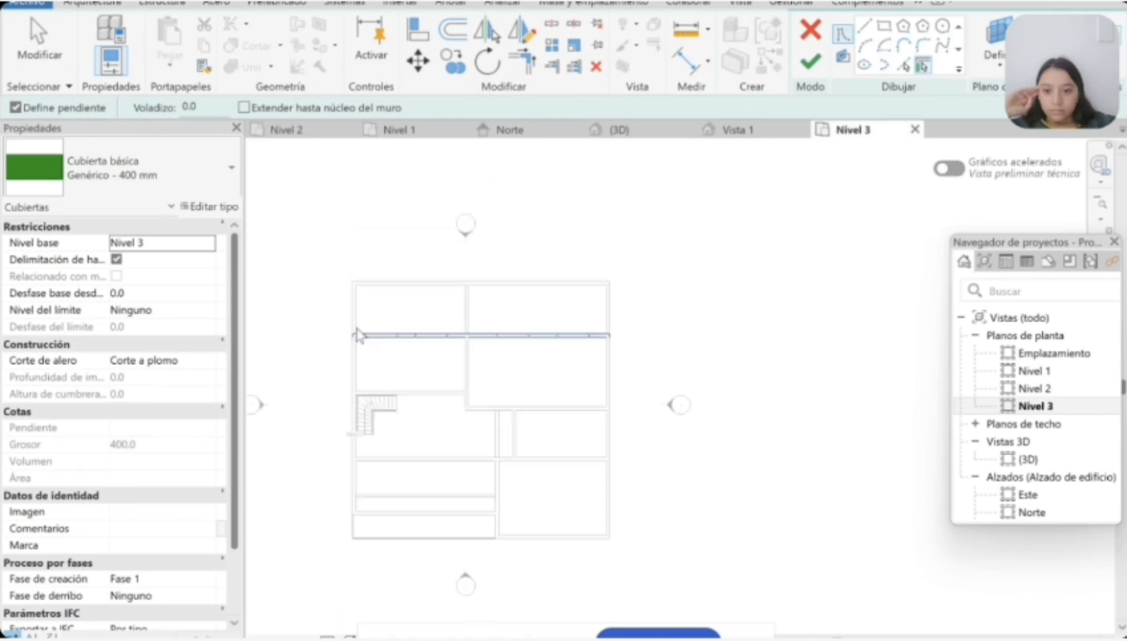
scroll(418, 325, "up", 2)
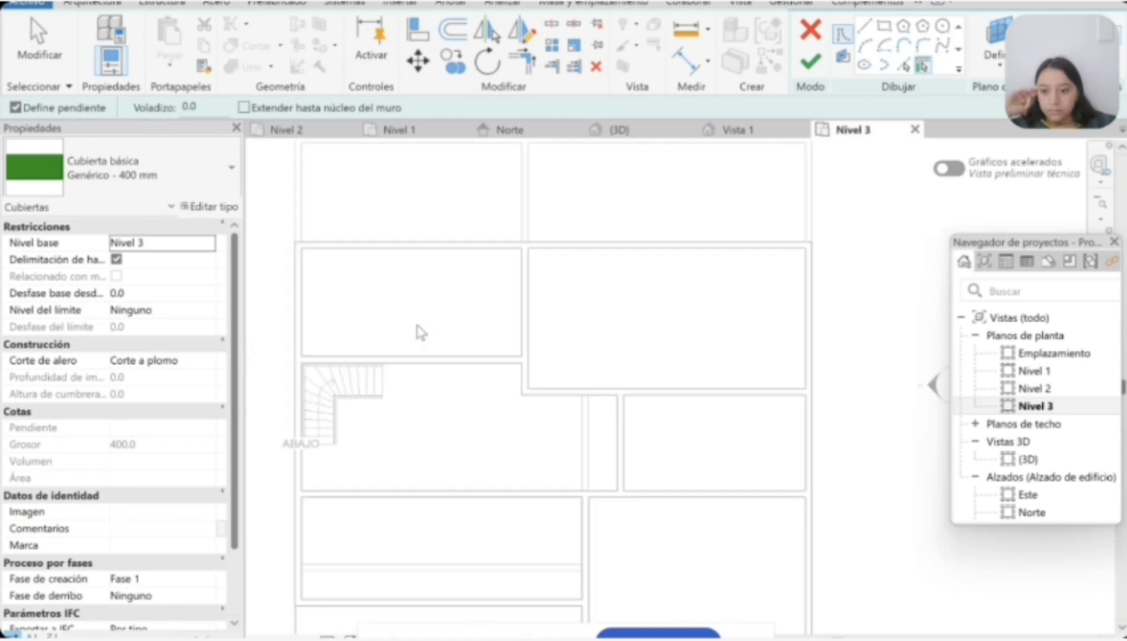
scroll(421, 324, "down", 3)
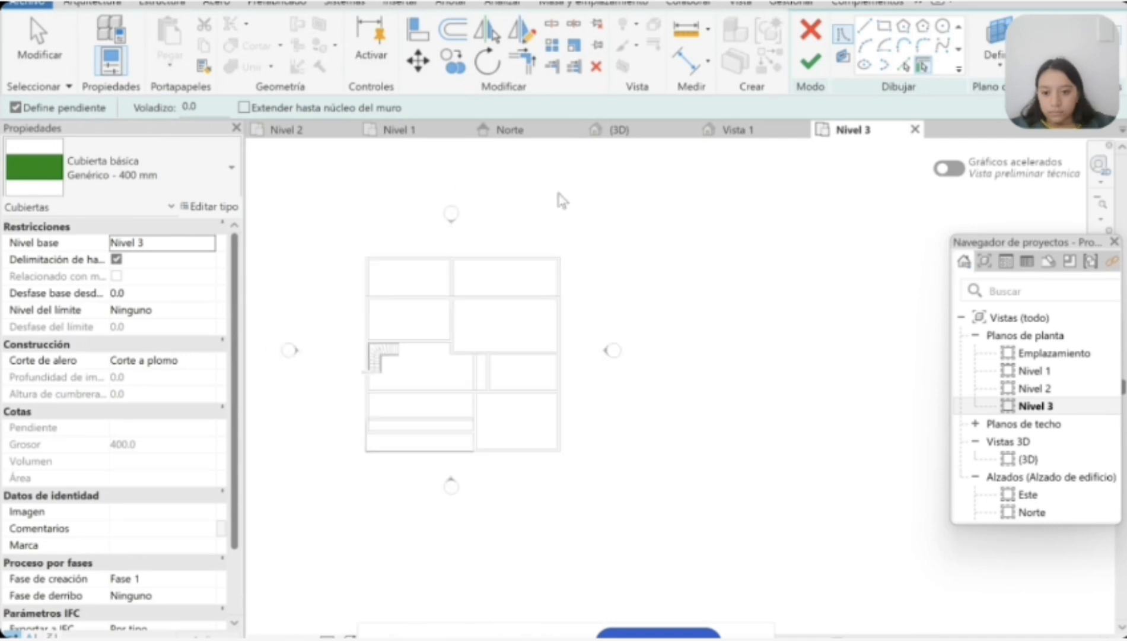
Step: Sketch the roof boundary with lines south along the wall dividing the northern bays and about 7100 mm west to the outer wall
left_click(884, 26)
scroll(372, 256, "up", 2)
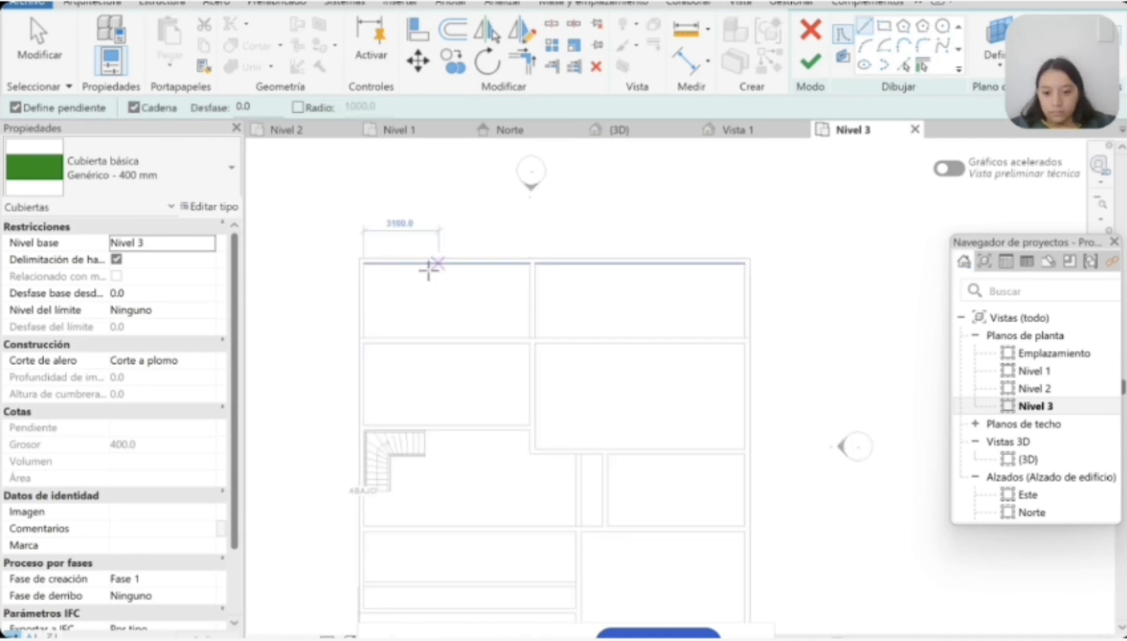
left_click(232, 168)
left_click(389, 157)
key("Escape")
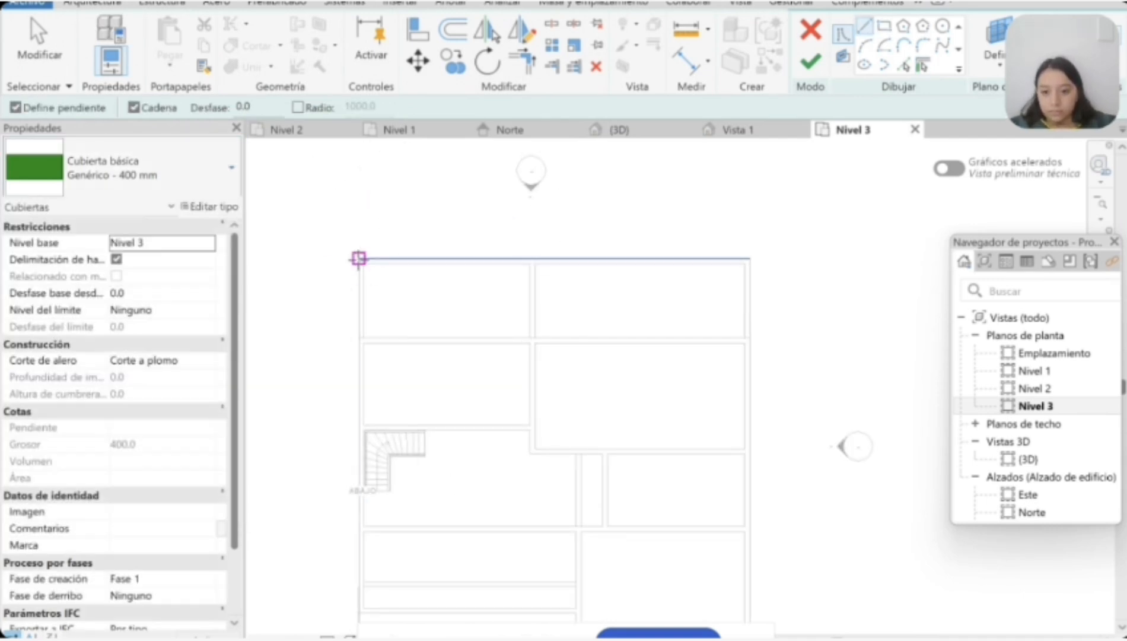
scroll(407, 325, "down", 1)
scroll(514, 347, "up", 3)
scroll(518, 232, "up", 2)
left_click(518, 230)
left_click(521, 409)
scroll(520, 409, "down", 2)
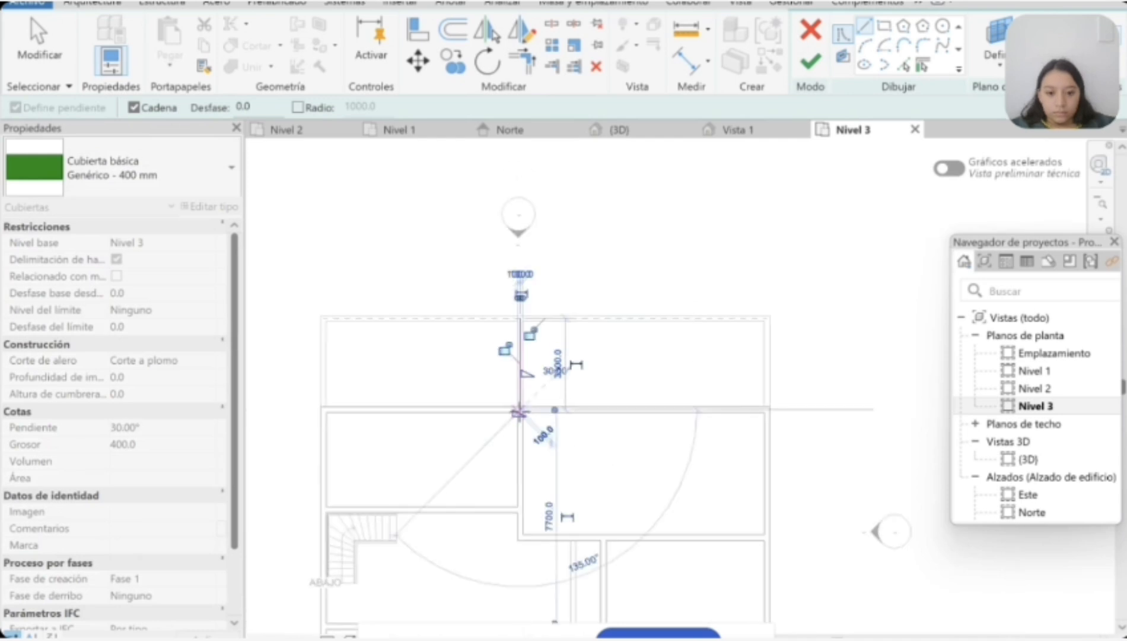
scroll(314, 408, "up", 2)
left_click(325, 406)
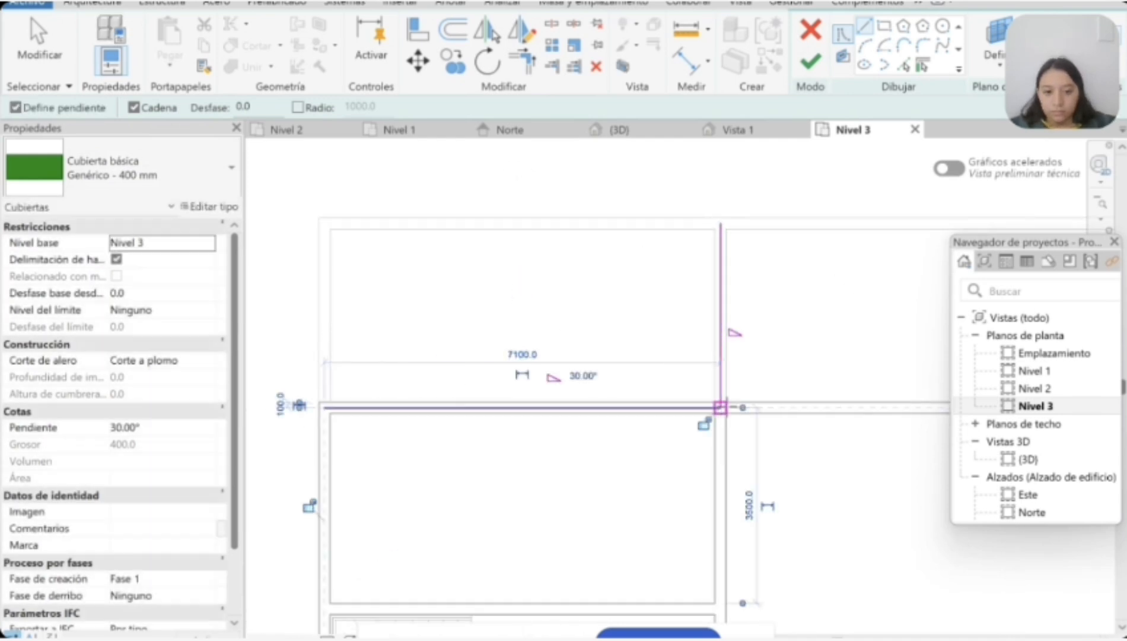
Step: Continue the roof boundary down the west outer wall to the south-west corner and along the south side to the south-east corner
scroll(329, 567, "down", 3)
scroll(340, 477, "up", 4)
scroll(340, 297, "down", 3)
scroll(342, 241, "up", 3)
left_click(344, 184)
scroll(340, 325, "down", 3)
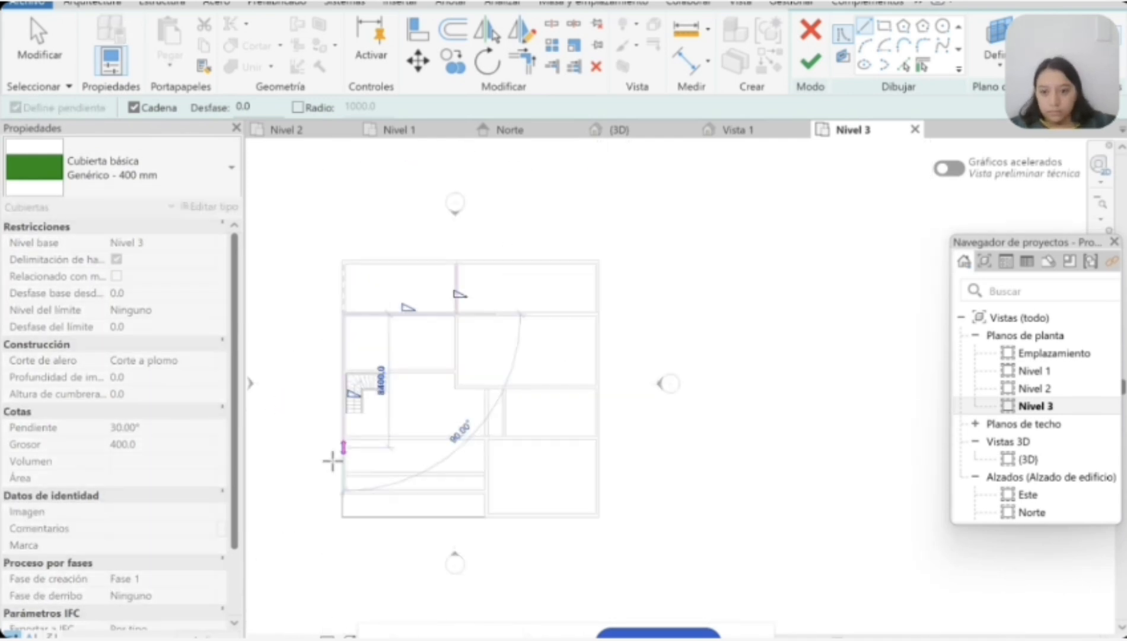
scroll(343, 522, "up", 5)
left_click(336, 408)
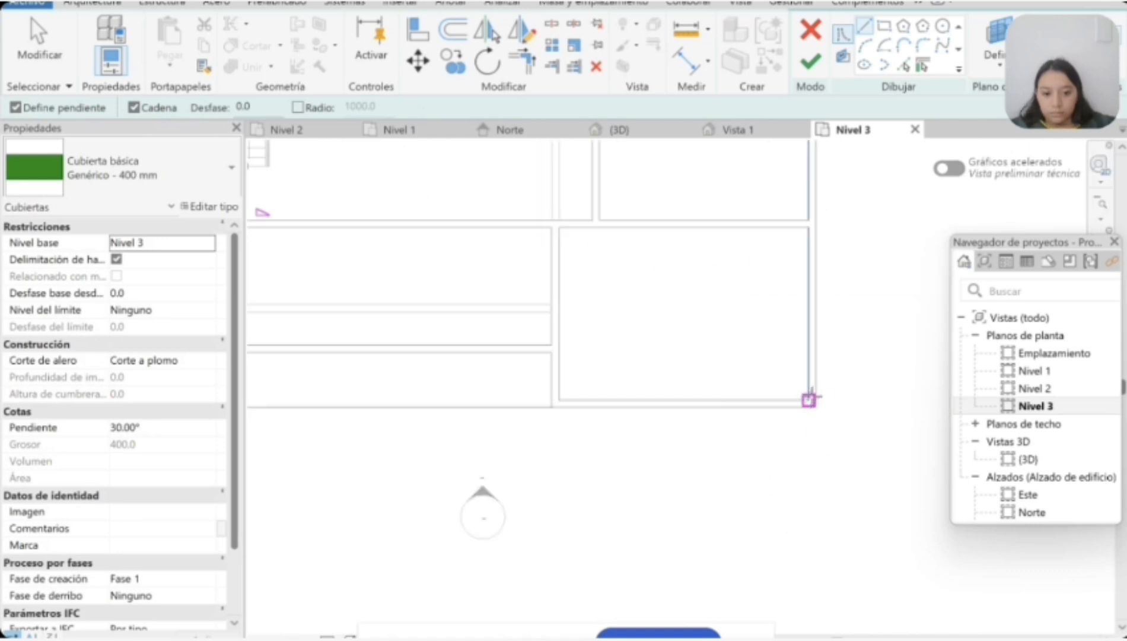
left_click(817, 407)
scroll(422, 423, "down", 3)
scroll(403, 409, "up", 4)
key("Escape")
key("Escape")
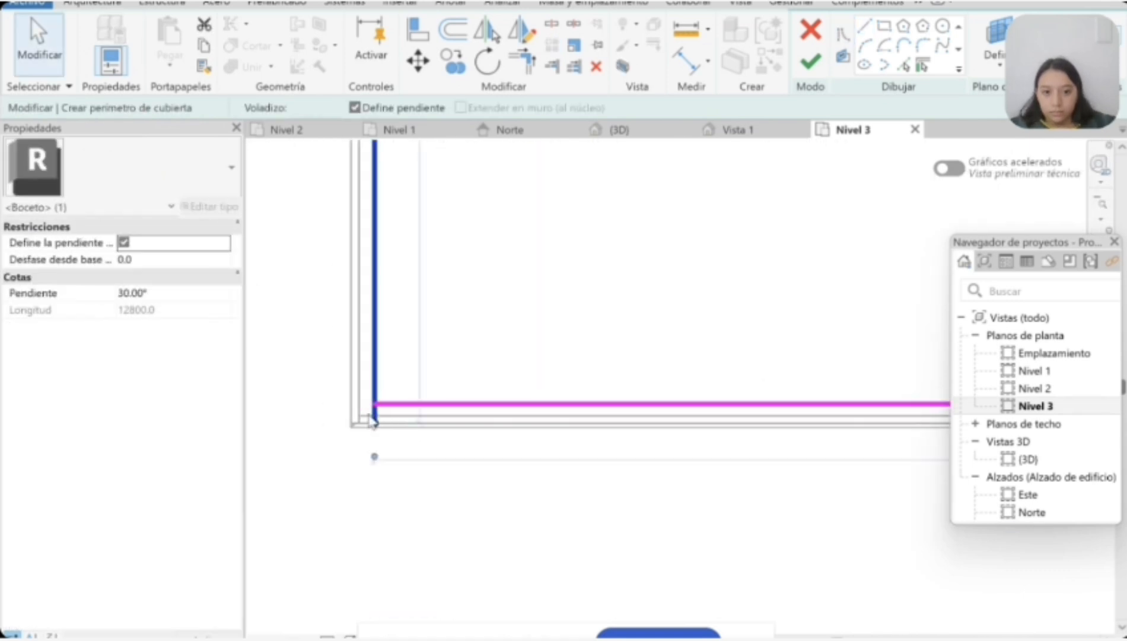
Step: Close the roof boundary with a line of about 8900 mm along the north-east edge and one down the east outer wall
left_click(291, 336)
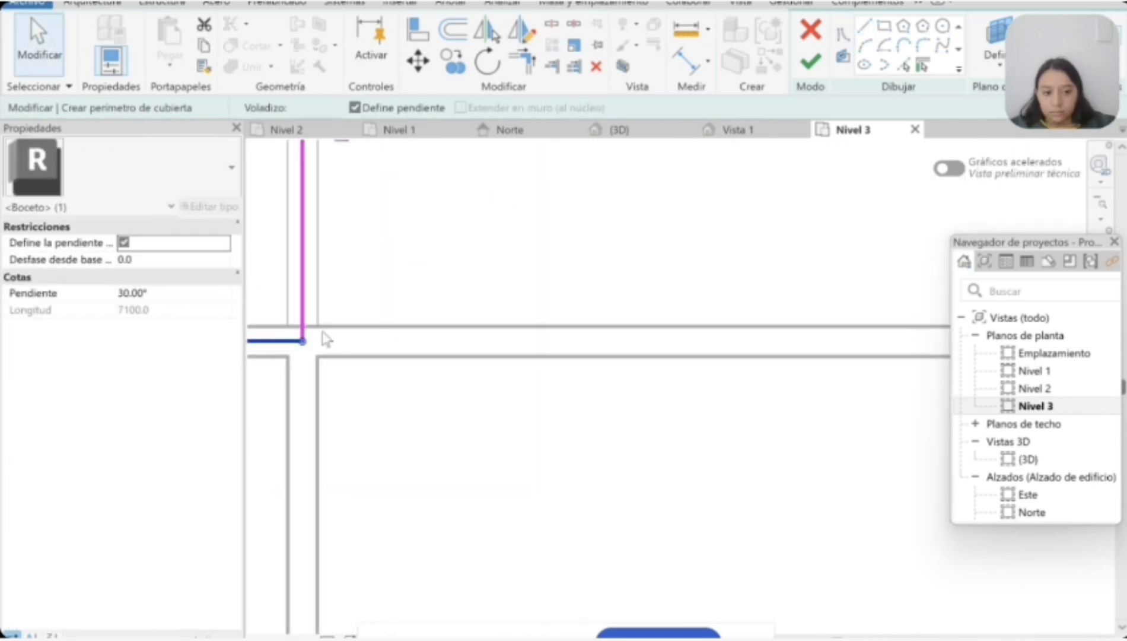
left_click(864, 25)
left_click(299, 337)
scroll(427, 336, "down", 5)
key("Escape")
scroll(420, 293, "up", 2)
left_click(405, 291)
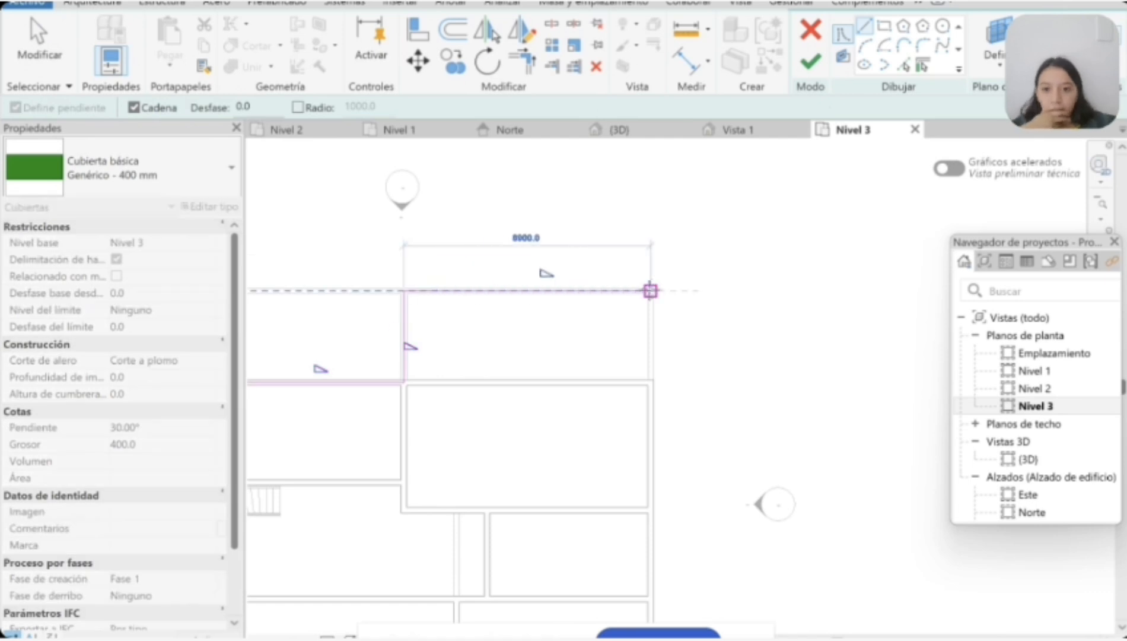
left_click(641, 394)
scroll(647, 379, "down", 4)
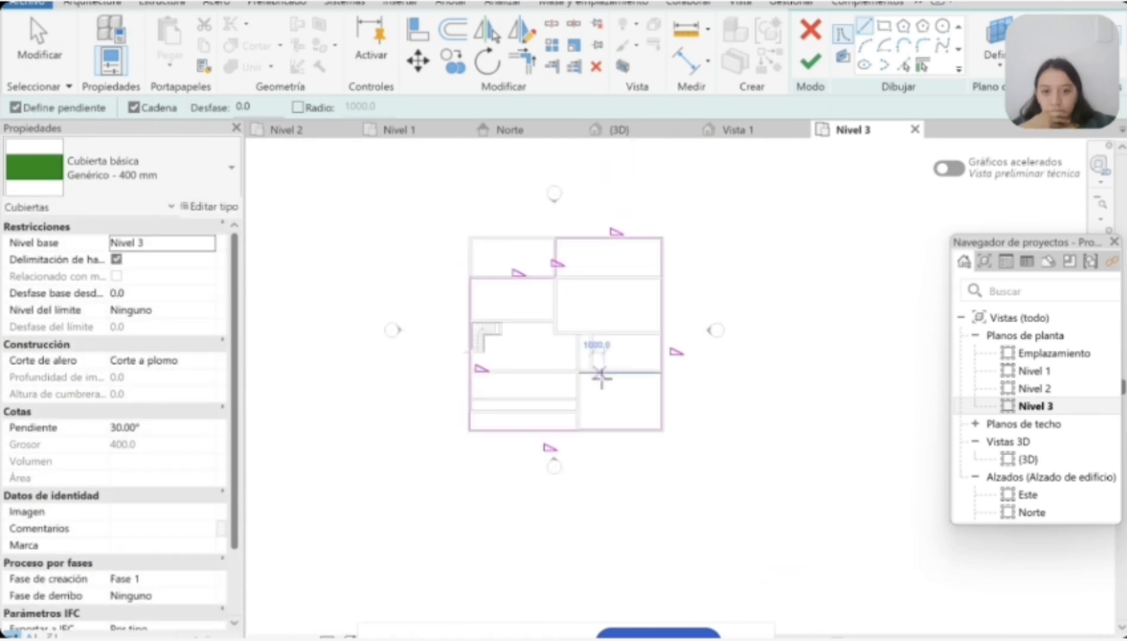
Step: Finish the sloped roof, examine it from different sides in 3D, and compare the Nivel 2 and Nivel 3 plans
key("Escape")
scroll(376, 297, "up", 2)
left_click(811, 61)
left_click(663, 335)
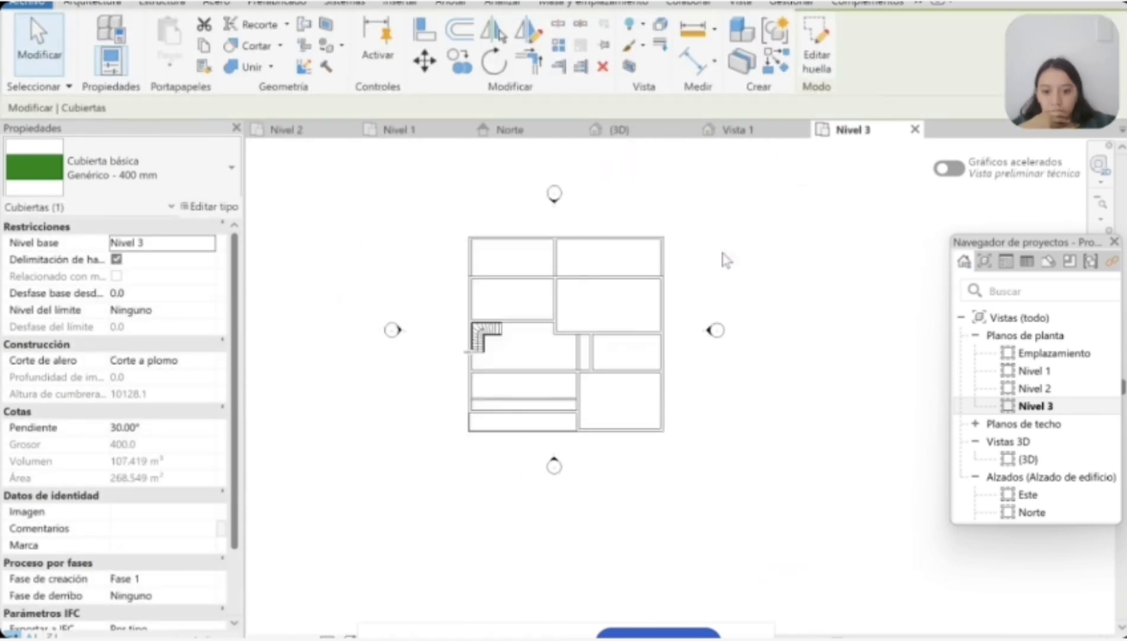
left_click(652, 157)
scroll(605, 384, "up", 3)
middle_click_drag(928, 334, 801, 185, "shift")
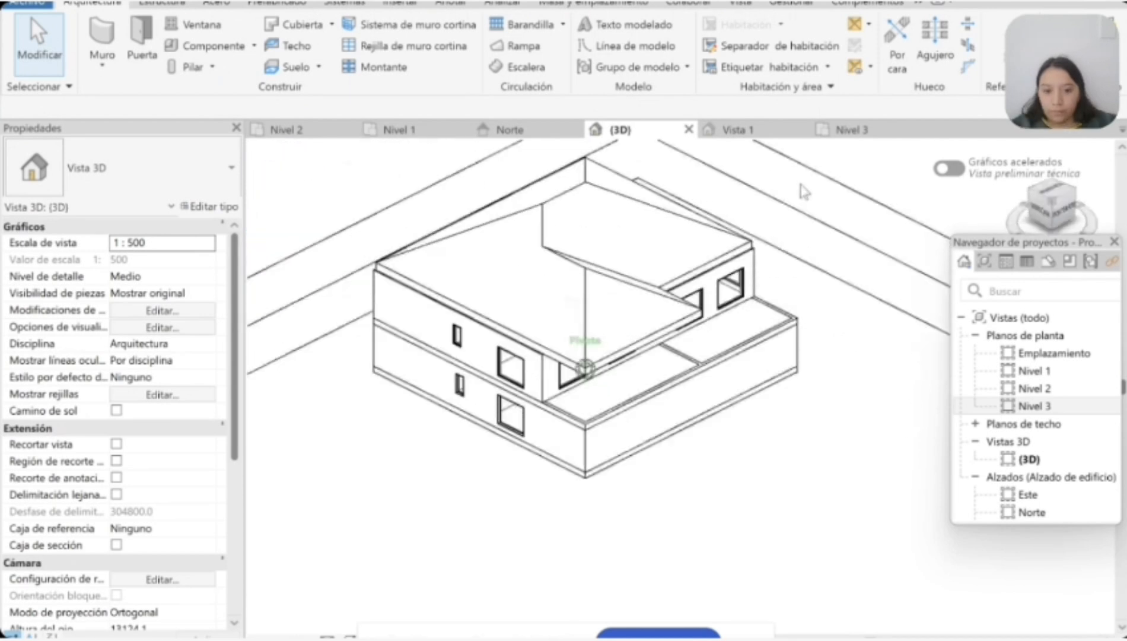
left_click(287, 130)
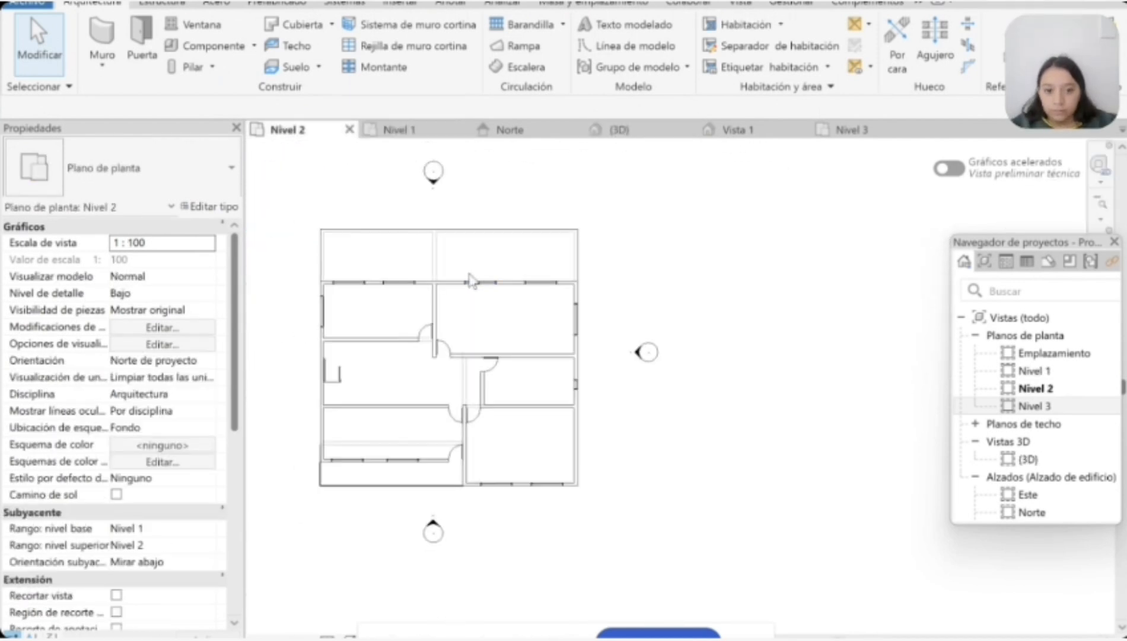
left_click(842, 129)
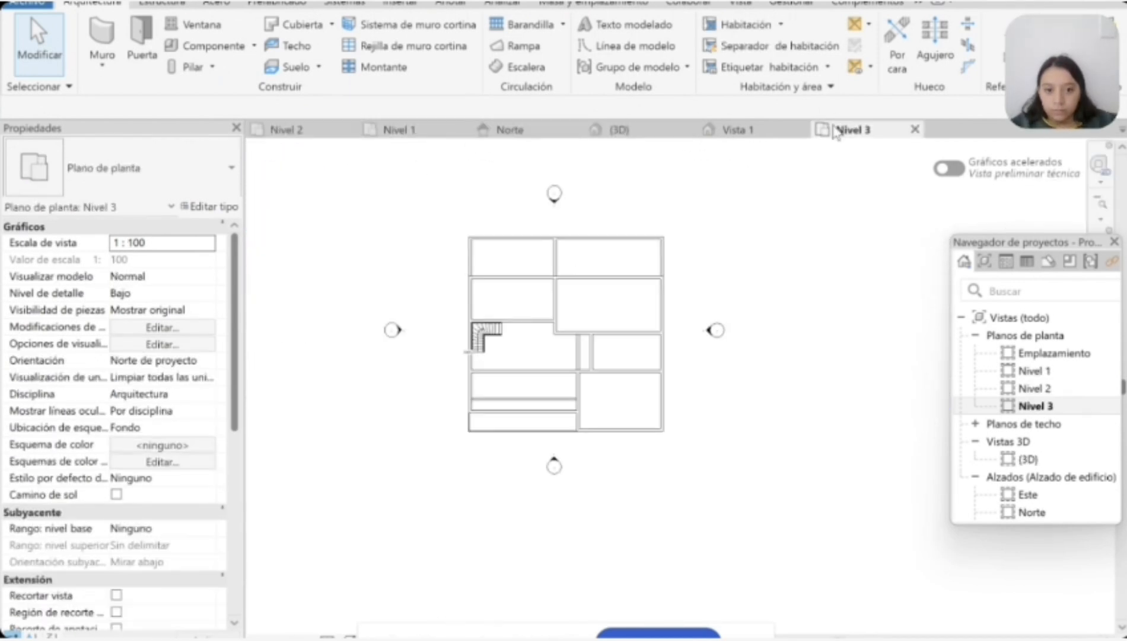
left_click(542, 130)
left_click(827, 131)
left_click(297, 24)
left_click(611, 240)
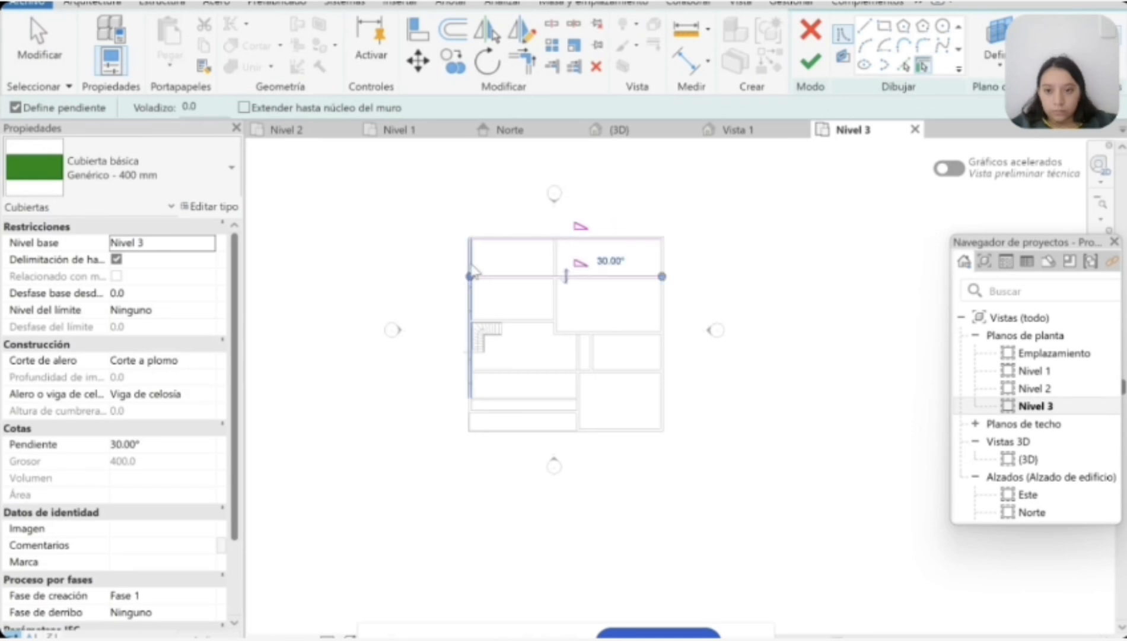
key("Escape")
left_click(593, 239)
scroll(542, 249, "up", 2)
left_click(684, 176)
left_click(620, 130)
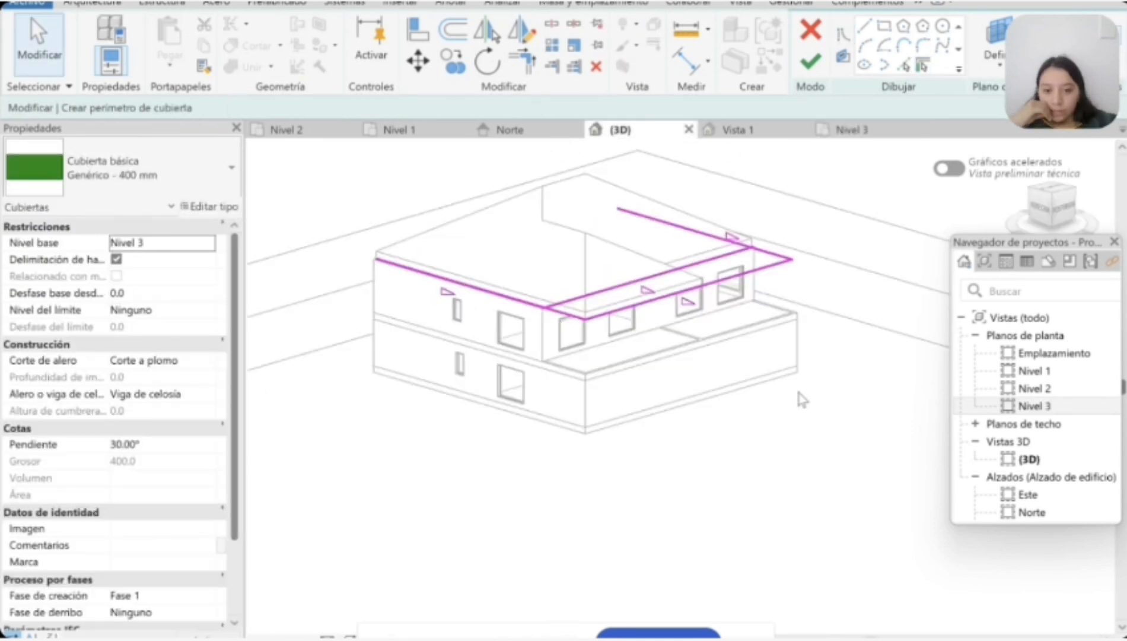
left_click(839, 130)
left_click(808, 31)
Step: Examine the existing roof in 3D and check the Nivel 2 and Nivel 1 floor plans
left_click(620, 130)
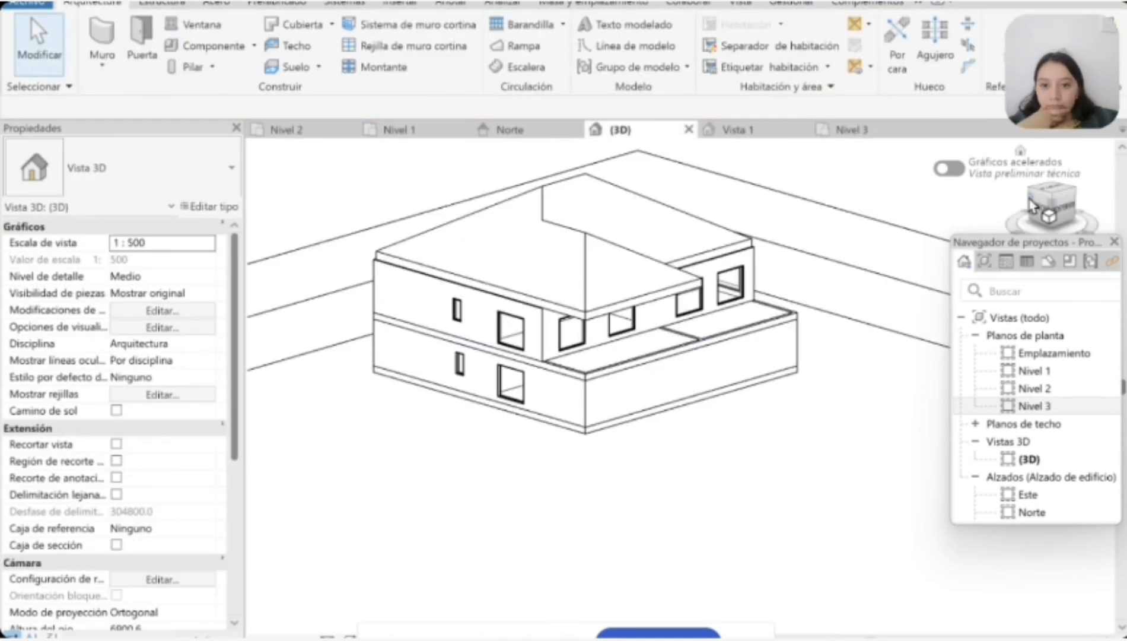
middle_click_drag(682, 172, 827, 204, "shift")
left_click(297, 130)
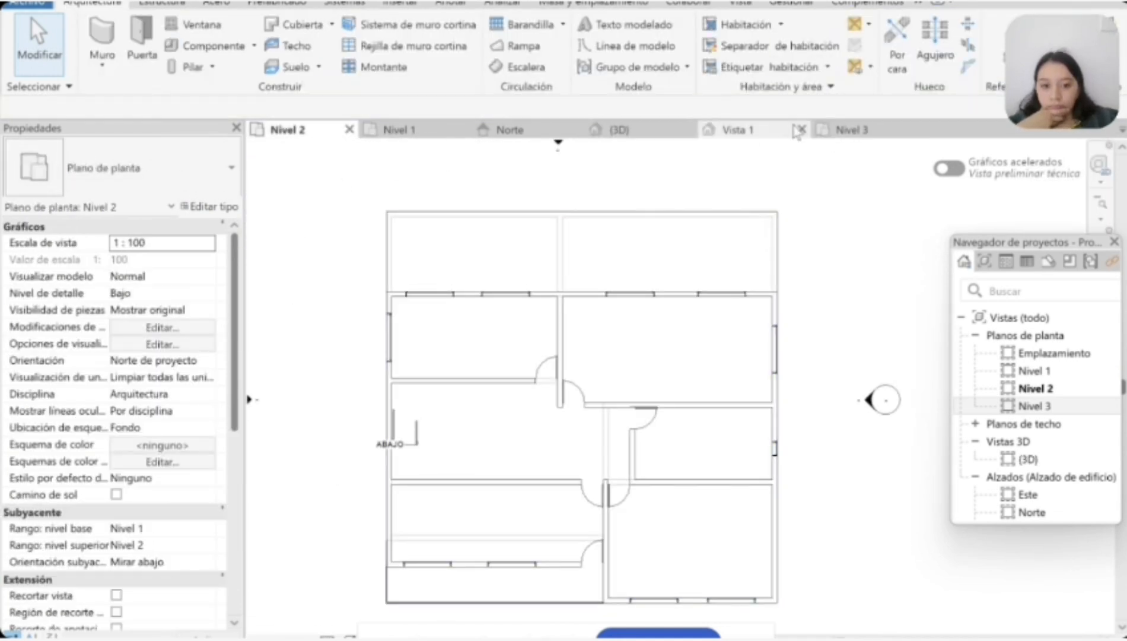
left_click(462, 211)
left_click(400, 130)
left_click(518, 320)
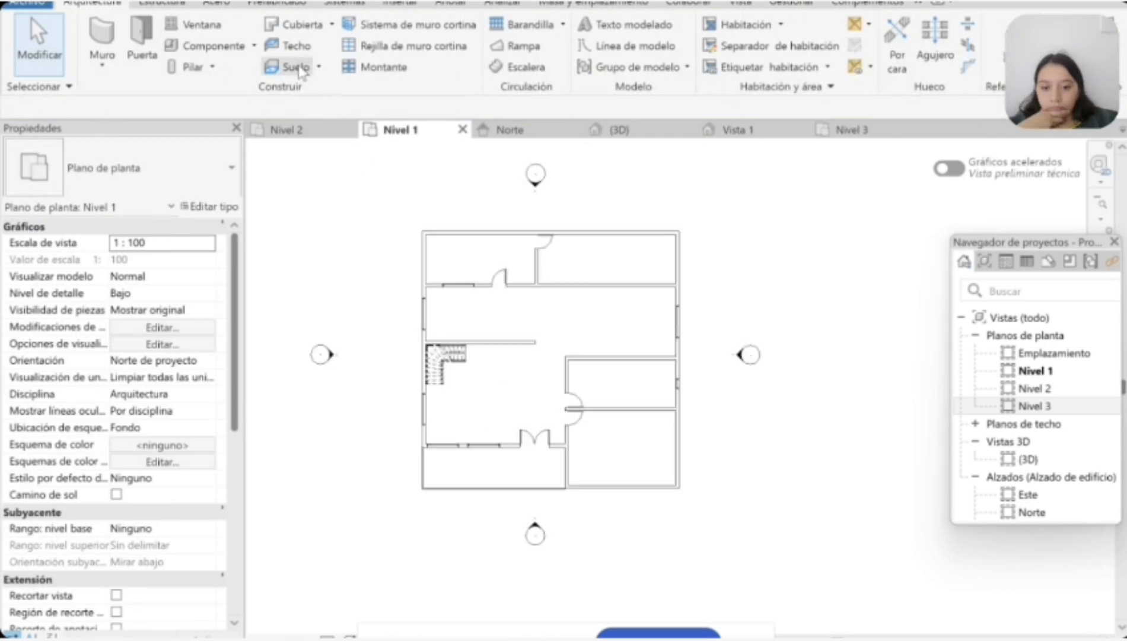
Step: Create a rectangular Hormigón-362 mm comercial floor on Nivel 1 starting at the north-west outer corner
left_click(297, 67)
scroll(437, 234, "up", 2)
left_click(893, 28)
scroll(436, 241, "up", 2)
left_click(416, 212)
scroll(434, 237, "down", 5)
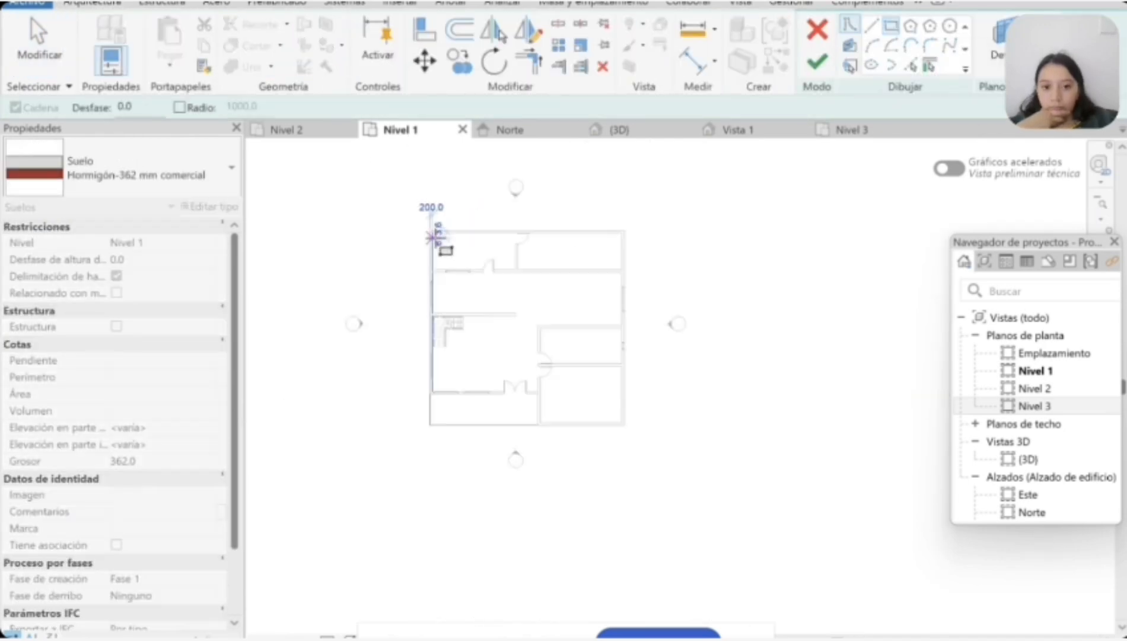
scroll(619, 486, "up", 2)
left_click(629, 342)
left_click(817, 61)
scroll(579, 428, "down", 2)
left_click(578, 424)
scroll(530, 260, "up", 2)
Step: Start a Genérico - 400 mm footprint roof on Nivel 3 and sketch a rectangular boundary around the whole house
left_click(619, 130)
left_click_drag(1052, 209, 1026, 217)
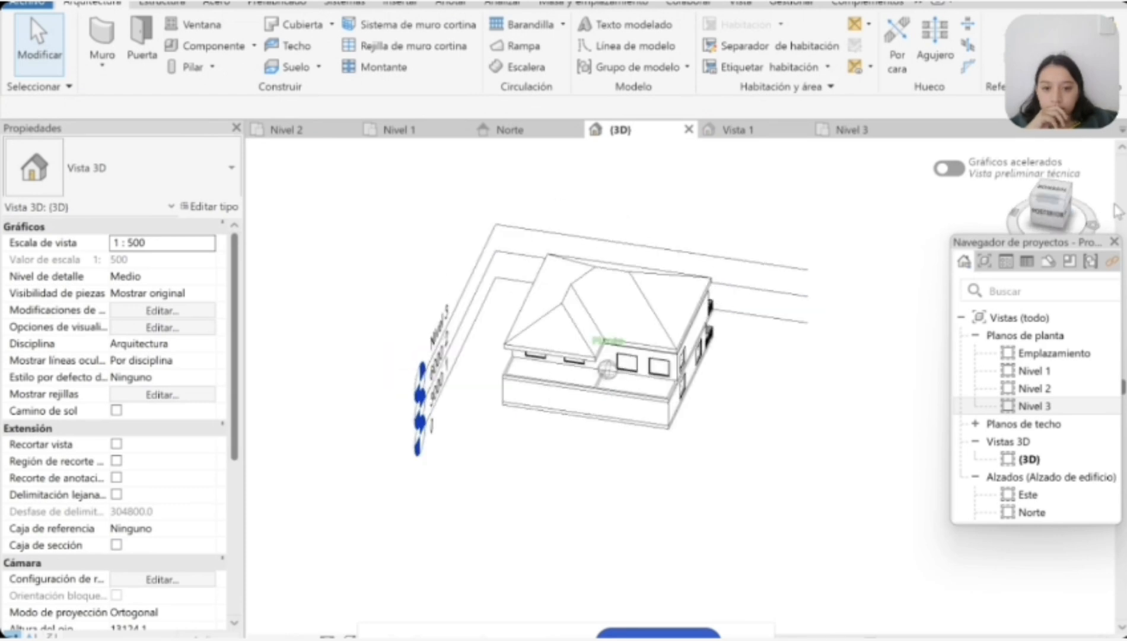
left_click(854, 129)
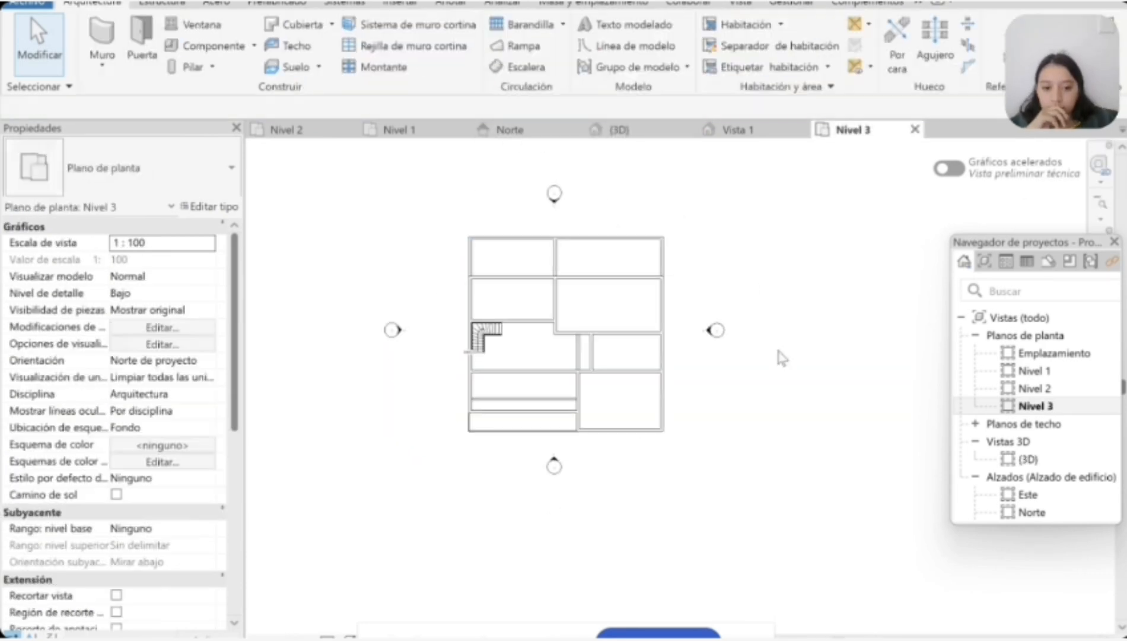
left_click(620, 129)
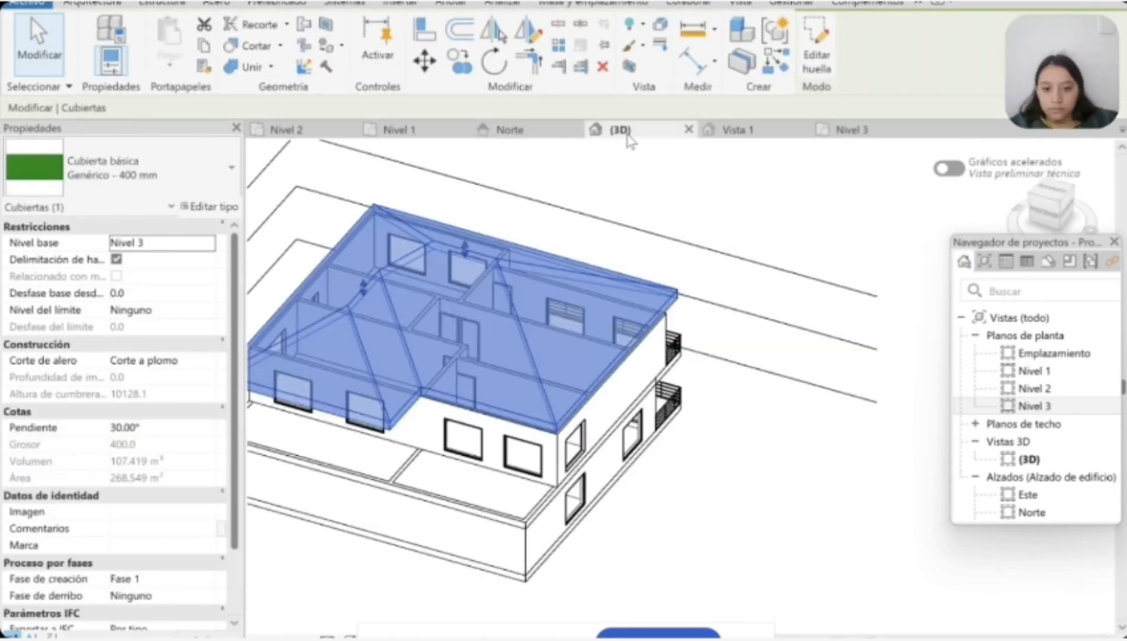
left_click(853, 129)
left_click(301, 25)
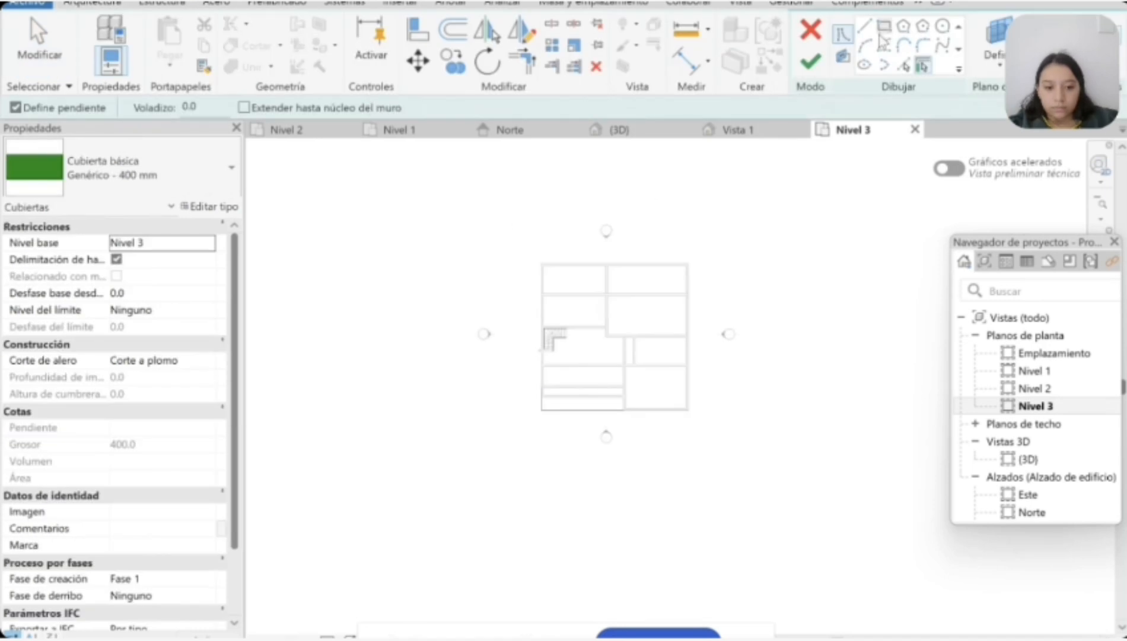
left_click(536, 252)
scroll(602, 341, "down", 2)
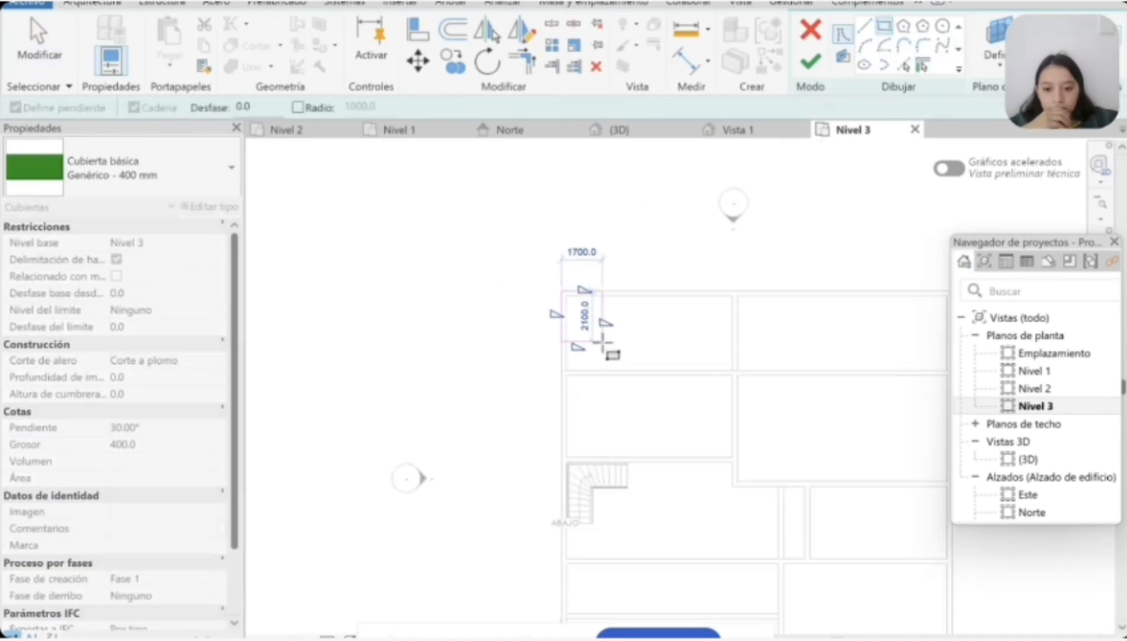
left_click(720, 410)
scroll(737, 371, "down", 2)
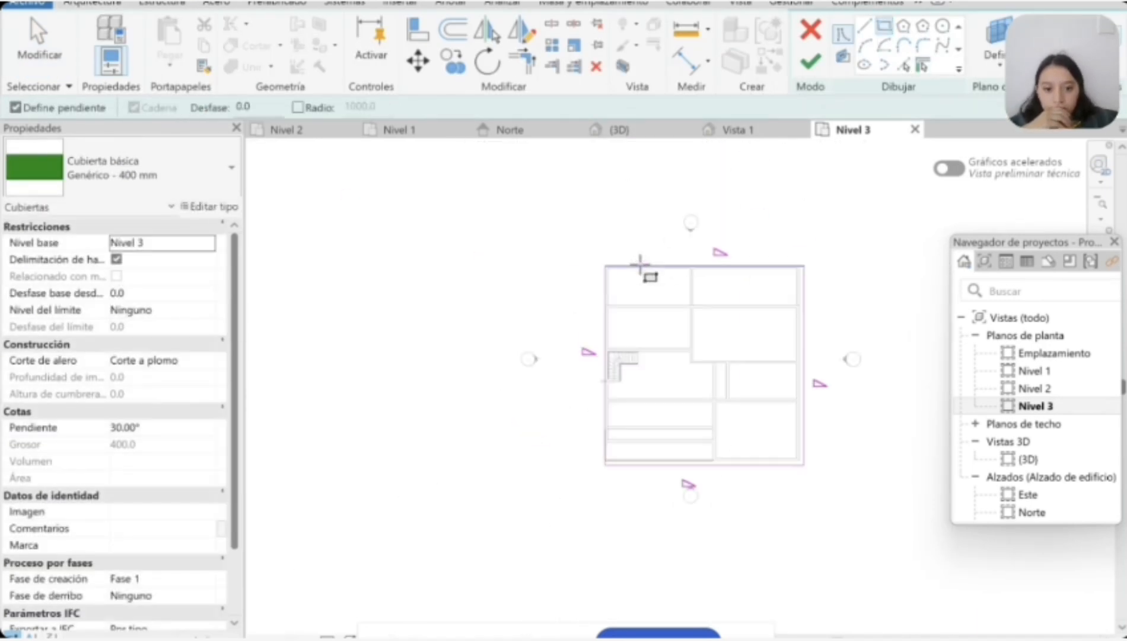
Step: Delete the misaligned rectangular boundary lines from the roof sketch
scroll(640, 265, "up", 4)
left_click(503, 271)
key("Escape")
key("Escape")
left_click(503, 281)
left_click_drag(502, 282, 491, 271)
left_click(519, 302)
left_click(489, 293)
key("Delete")
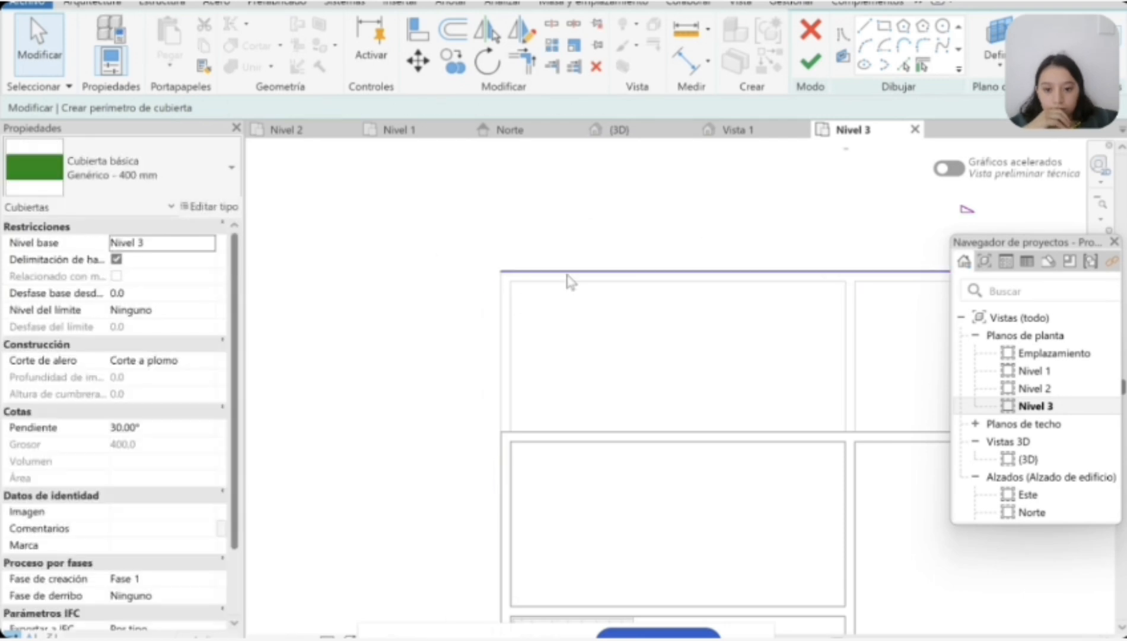
left_click(693, 433)
key("Delete")
Step: Redraw the rectangular roof boundary from the north-west to the south-east outer corner, finish the roof and check it in 3D
left_click(505, 254)
scroll(630, 436, "down", 4)
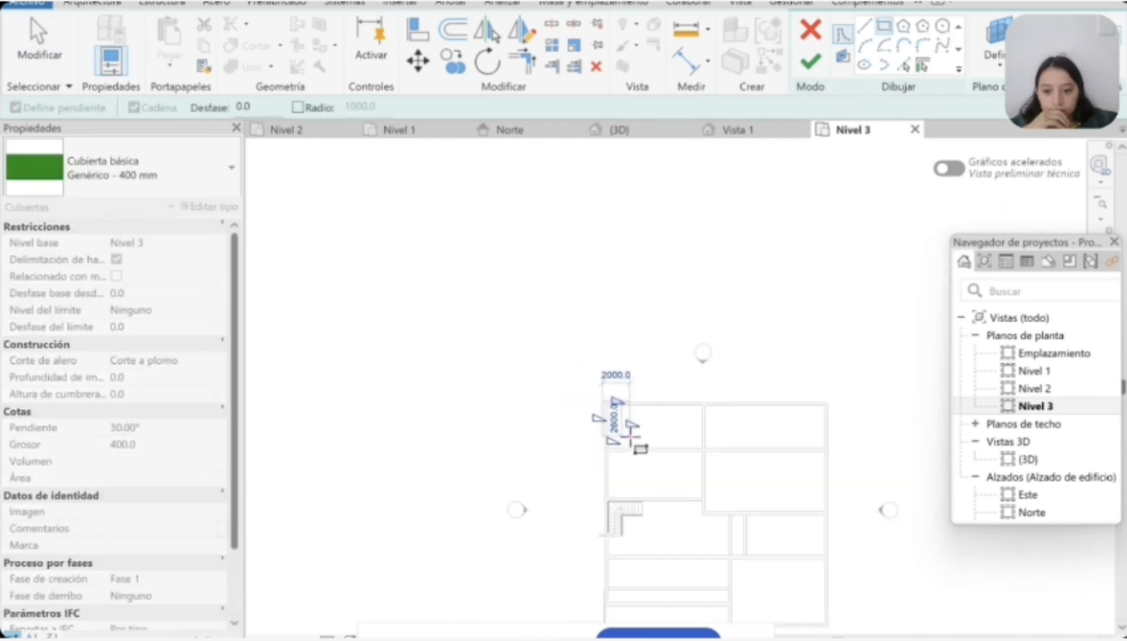
scroll(750, 491, "up", 5)
left_click(910, 487)
scroll(833, 454, "down", 6)
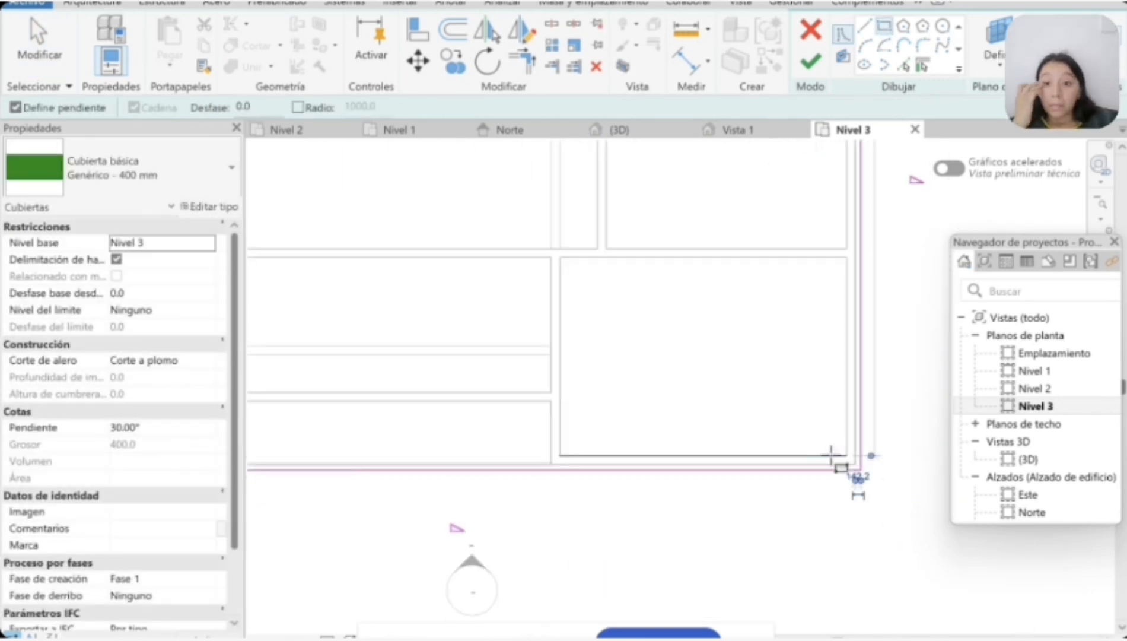
left_click(811, 62)
left_click(696, 332)
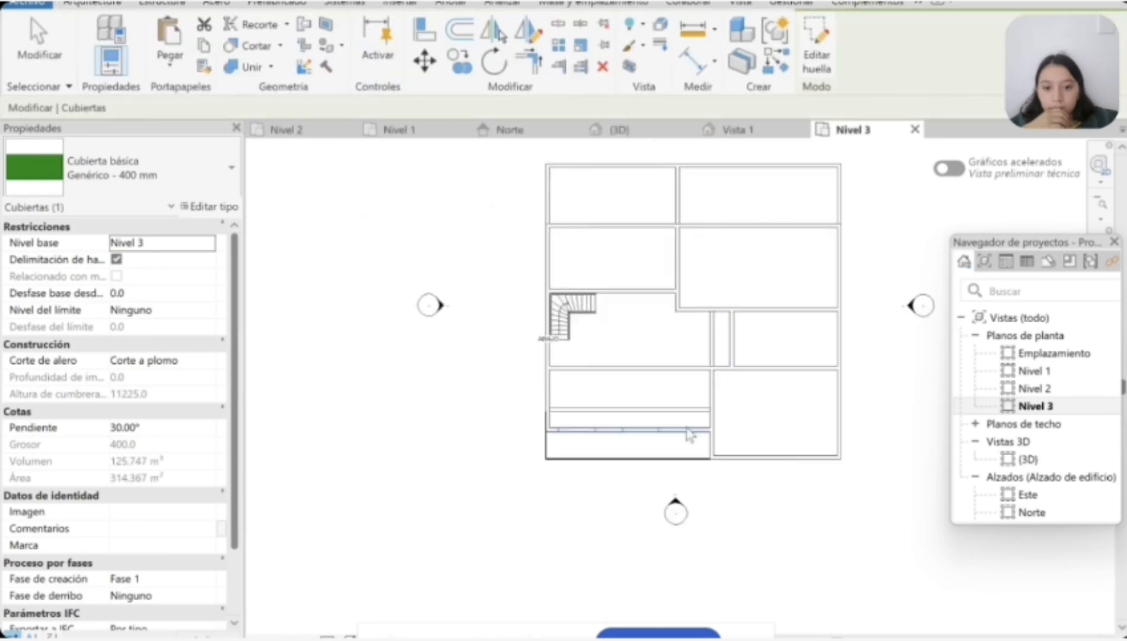
left_click(620, 130)
left_click(478, 528)
scroll(489, 463, "up", 3)
scroll(481, 498, "down", 3)
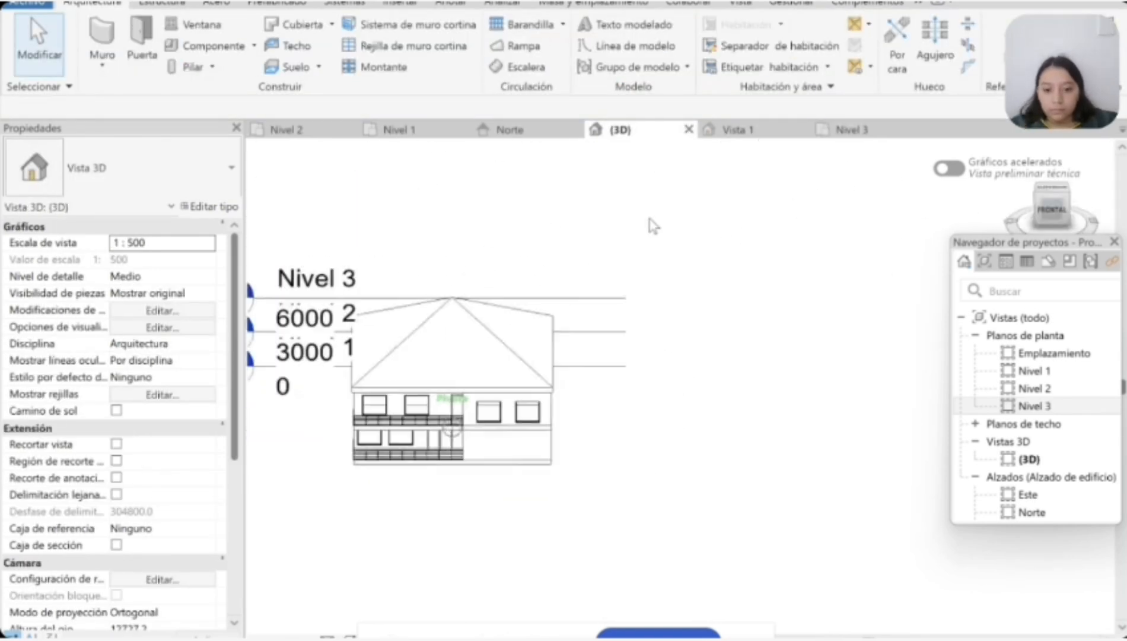
middle_click_drag(399, 283, 1035, 273, "shift")
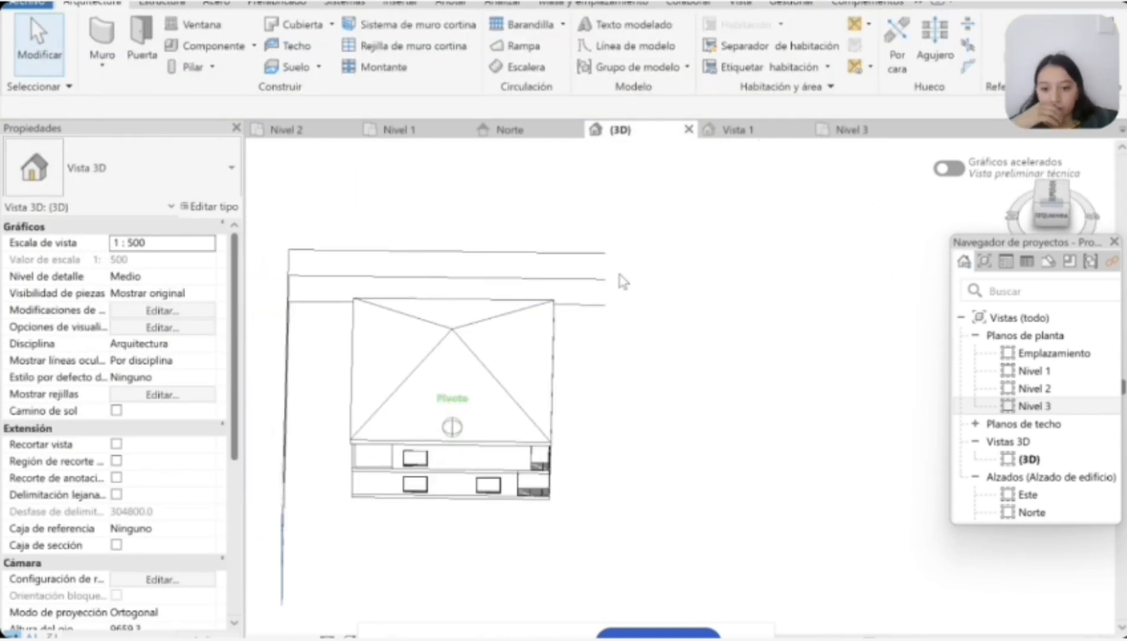
Step: Draw Genérico - 200 mm walls on Nivel 2 enclosing the north-east bay, about 8900 mm along the north edge and 3100 mm down the east side
left_click(290, 129)
left_click(103, 34)
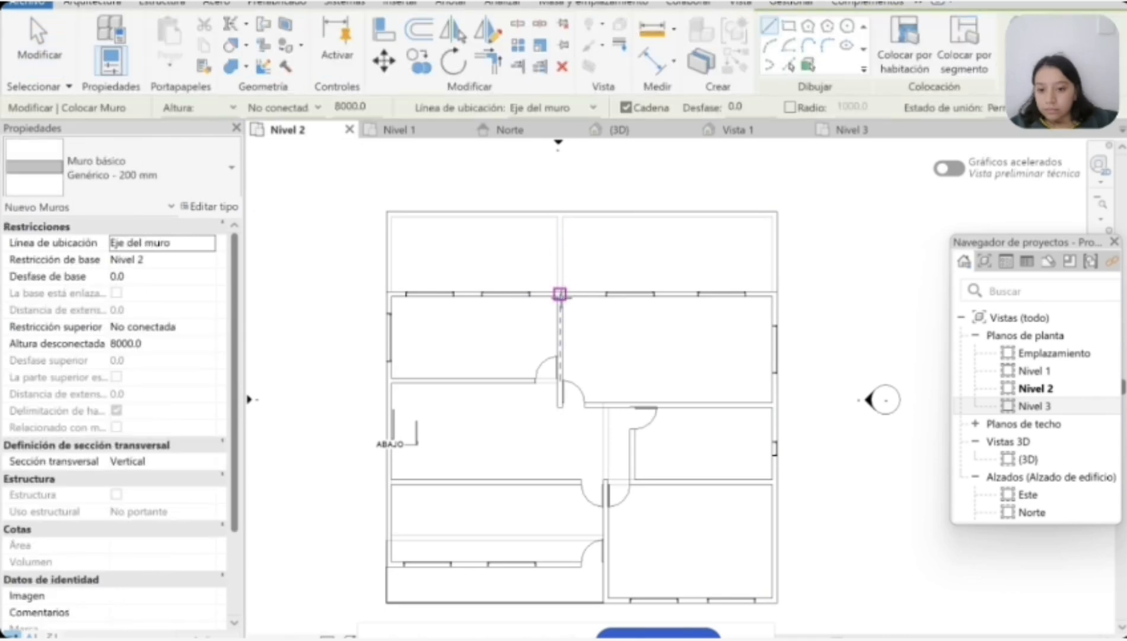
scroll(559, 291, "up", 4)
left_click(560, 291)
scroll(569, 249, "down", 5)
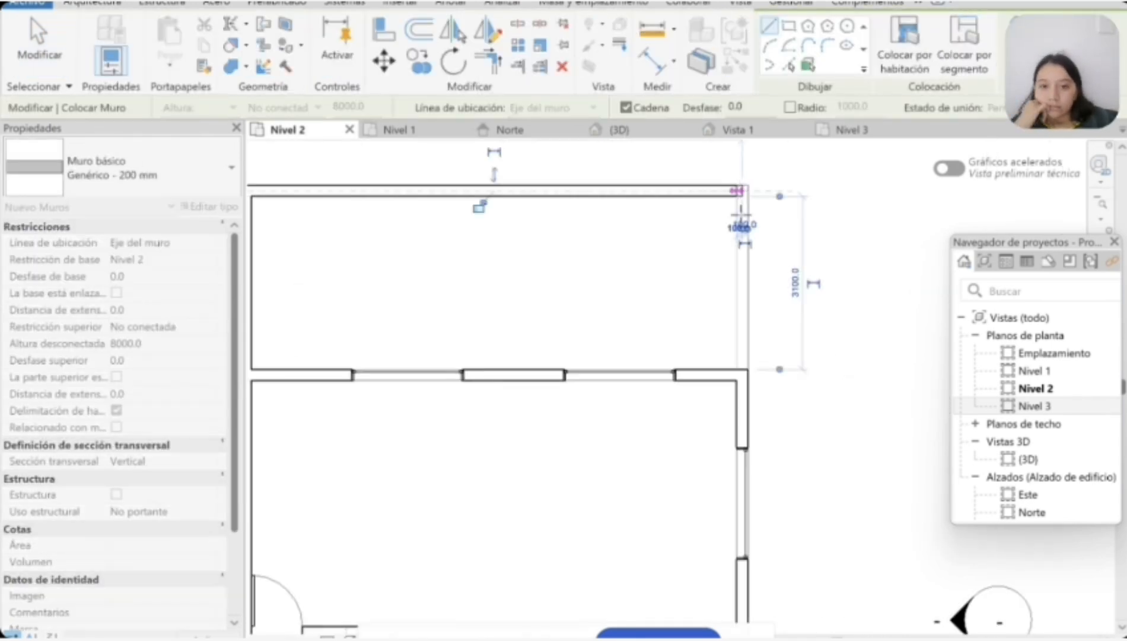
left_click(742, 375)
key("Escape")
Step: Delete one of the two windows in the north-east bay's south wall on Nivel 2 and move the other one east
key("Escape")
scroll(446, 375, "down", 3)
left_click(468, 377)
left_click(532, 375)
key("Delete")
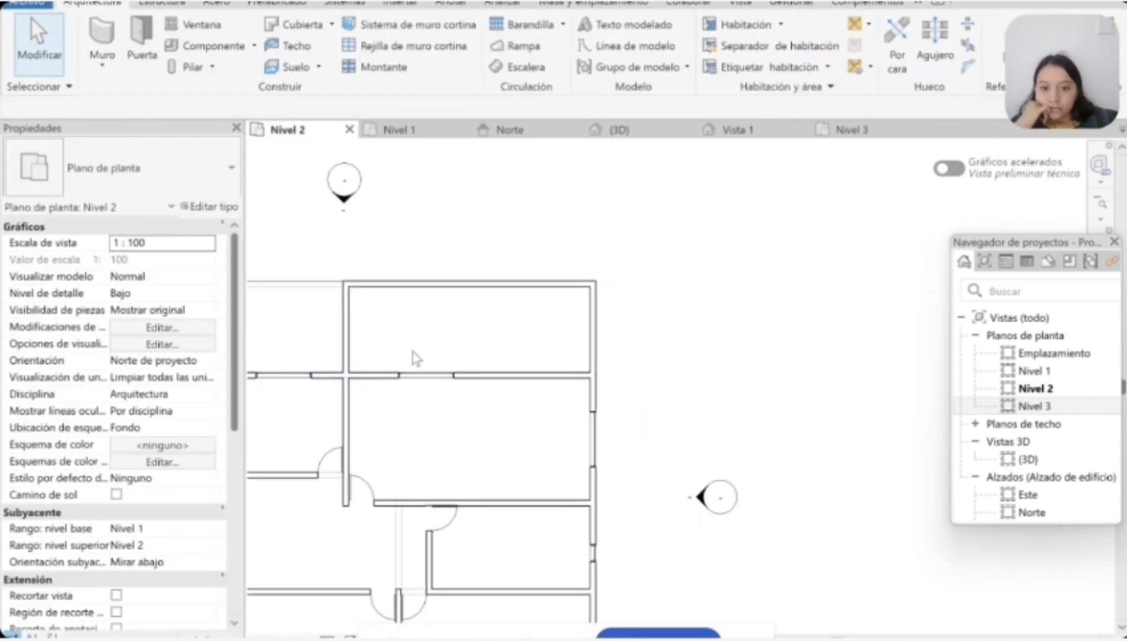
left_click_drag(415, 375, 528, 397)
Step: Place a Simple-A ras 0915 x 2134mm door at the west end of the north-east bay's south wall
key("Escape")
left_click(142, 39)
scroll(377, 382, "up", 3)
left_click(345, 379)
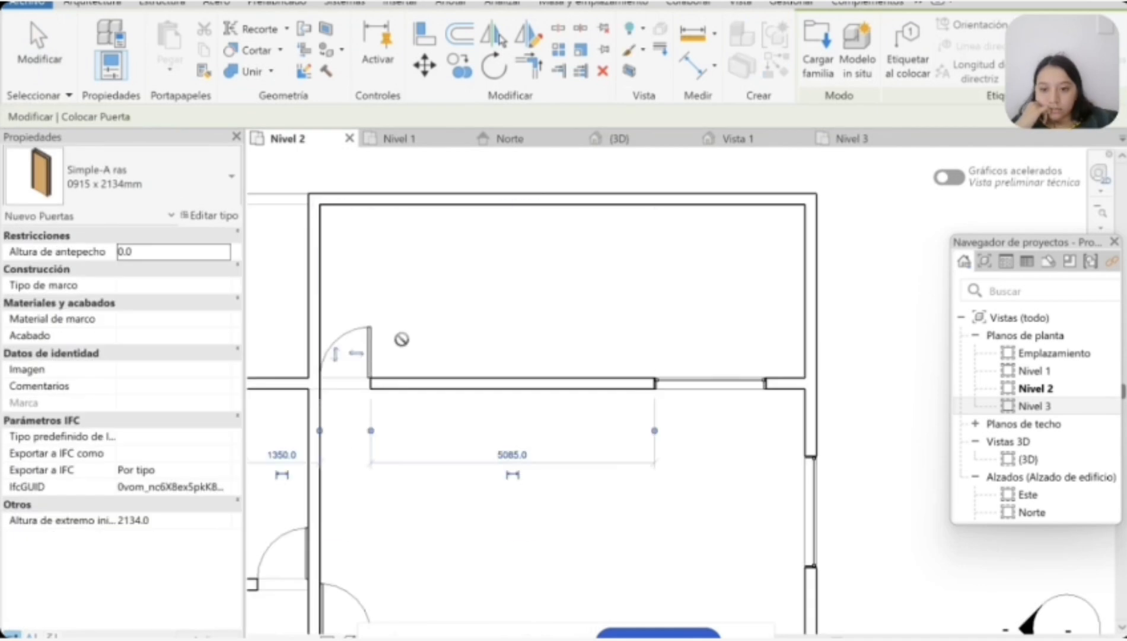
key("Escape")
key("Escape")
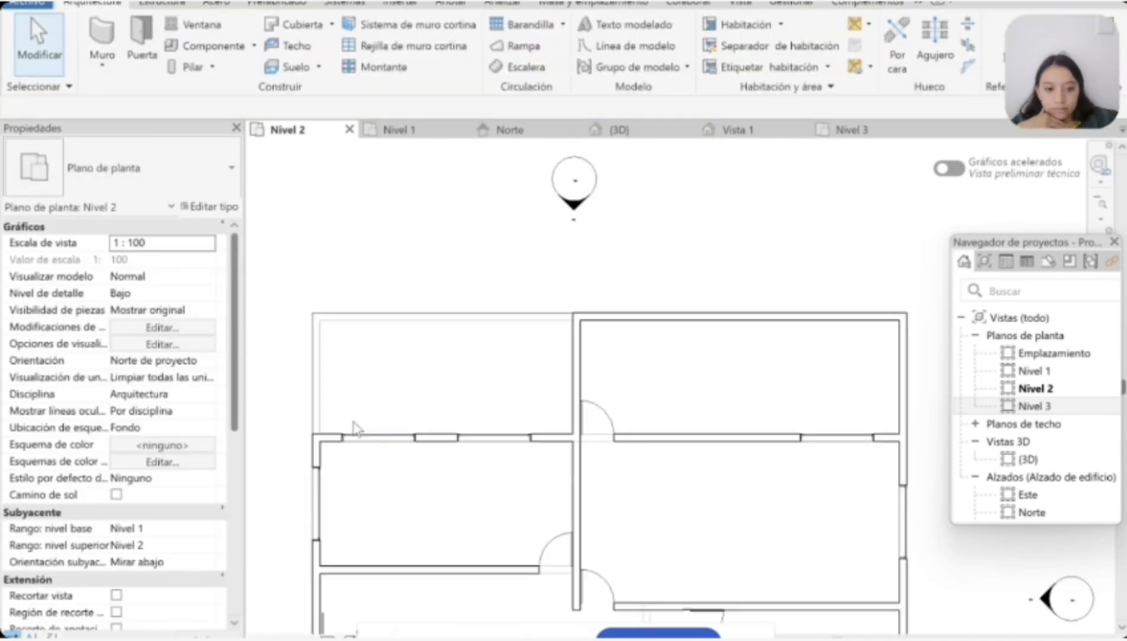
Step: In the Norte elevation, lower the north-east bay's new walls to an unconnected height of 3000 mm
left_click(619, 130)
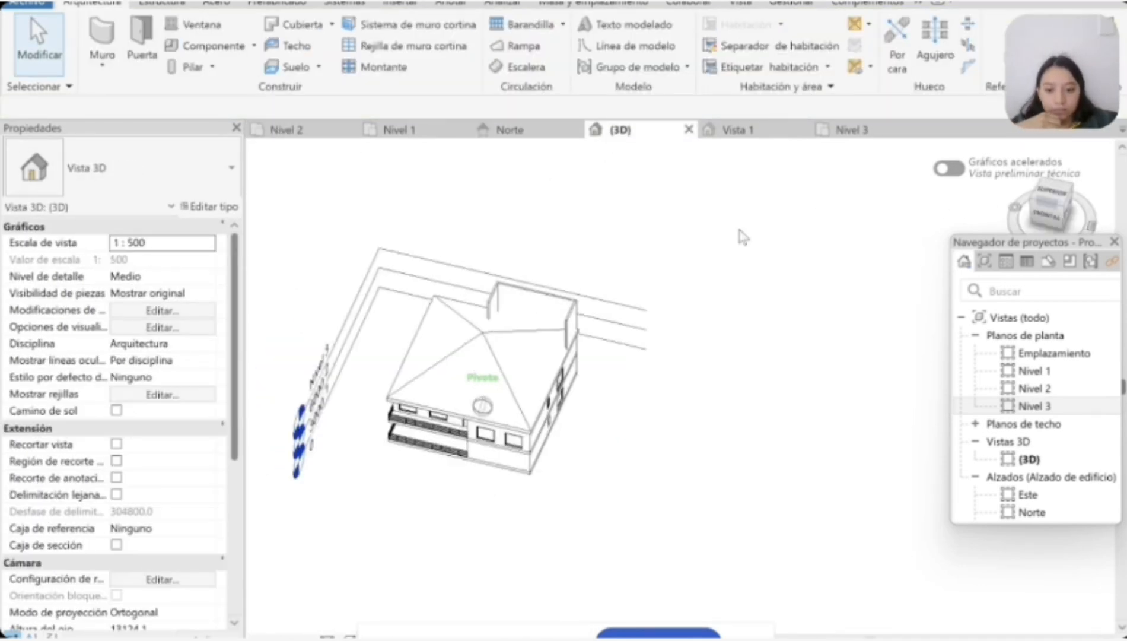
left_click(504, 130)
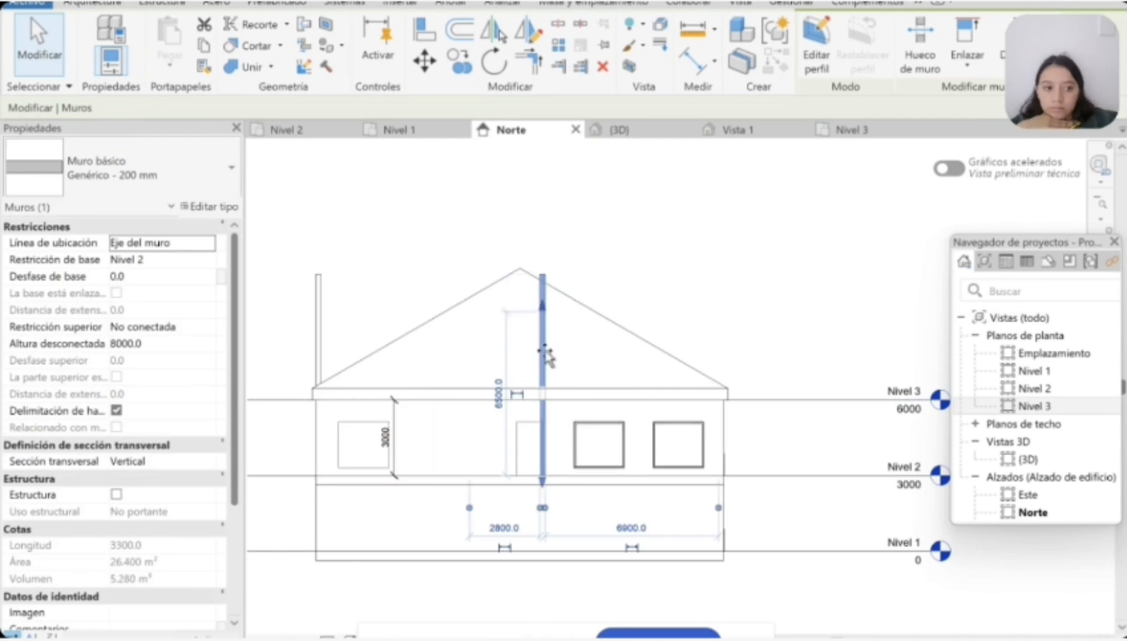
key("Delete")
left_click(319, 284)
key("Delete")
Step: Open the Oeste and Sur elevations and straighten the bent east end of the Nivel 3 level line in Sur
scroll(599, 424, "down", 1)
scroll(1029, 379, "down", 3)
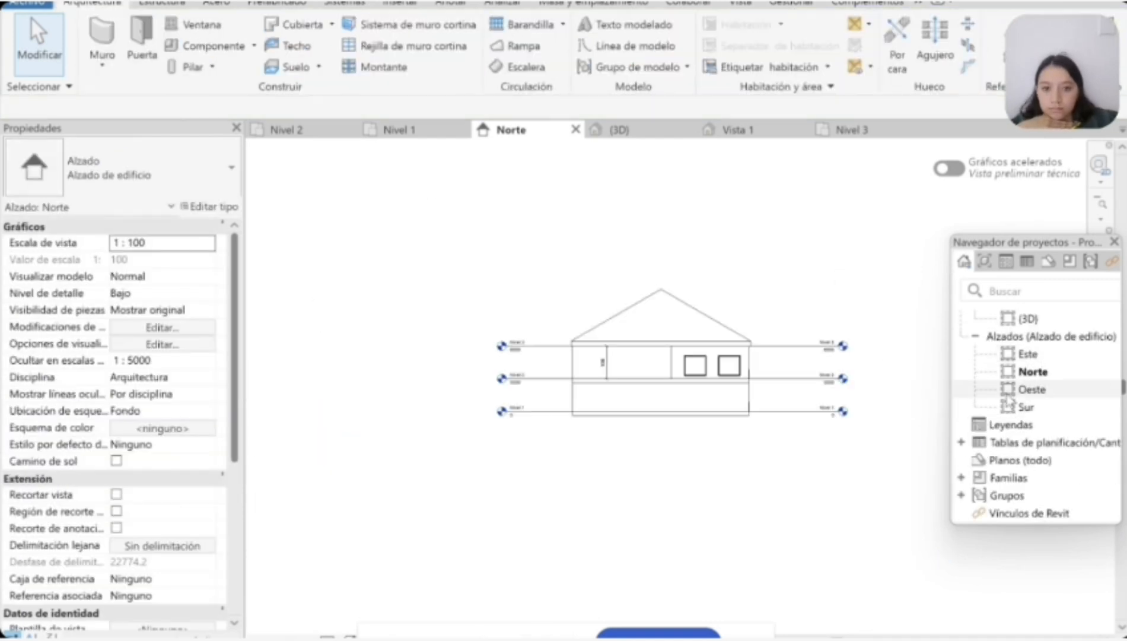
double_click(1030, 389)
scroll(451, 413, "down", 2)
scroll(691, 440, "up", 2)
double_click(1026, 408)
scroll(664, 527, "down", 2)
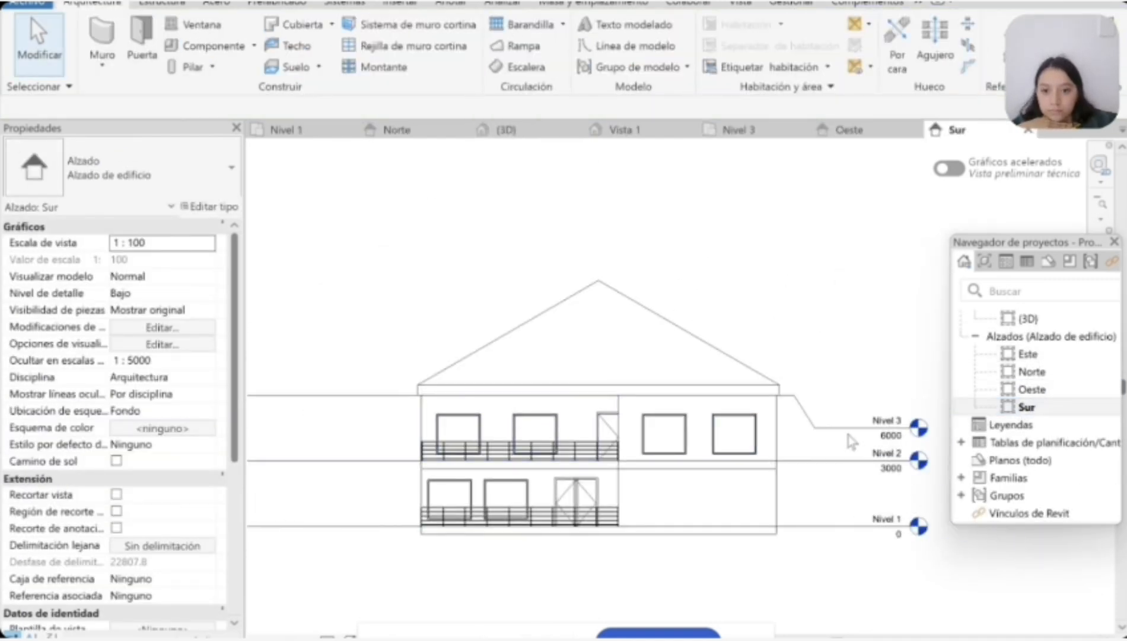
left_click(849, 429)
left_click_drag(819, 430, 831, 395)
Step: Show the level heads at the west ends of Nivel 3, Nivel 2 and Nivel 1 in the Sur elevation
scroll(484, 523, "down", 3)
left_click(387, 449)
left_click(318, 449)
left_click(379, 485)
left_click(318, 484)
left_click(379, 523)
left_click(318, 522)
left_click(504, 568)
middle_click_drag(504, 568, 465, 519)
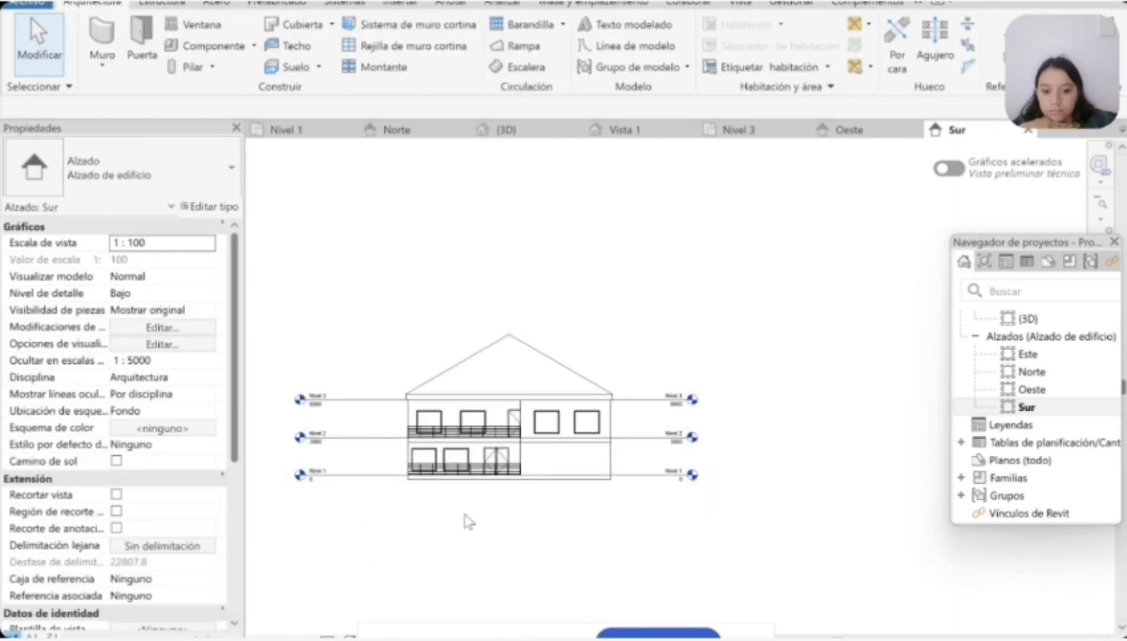
Step: Check the house in 3D and delete the wall along the north edge of the north-east bay on Nivel 2
scroll(427, 430, "up", 3)
left_click(506, 130)
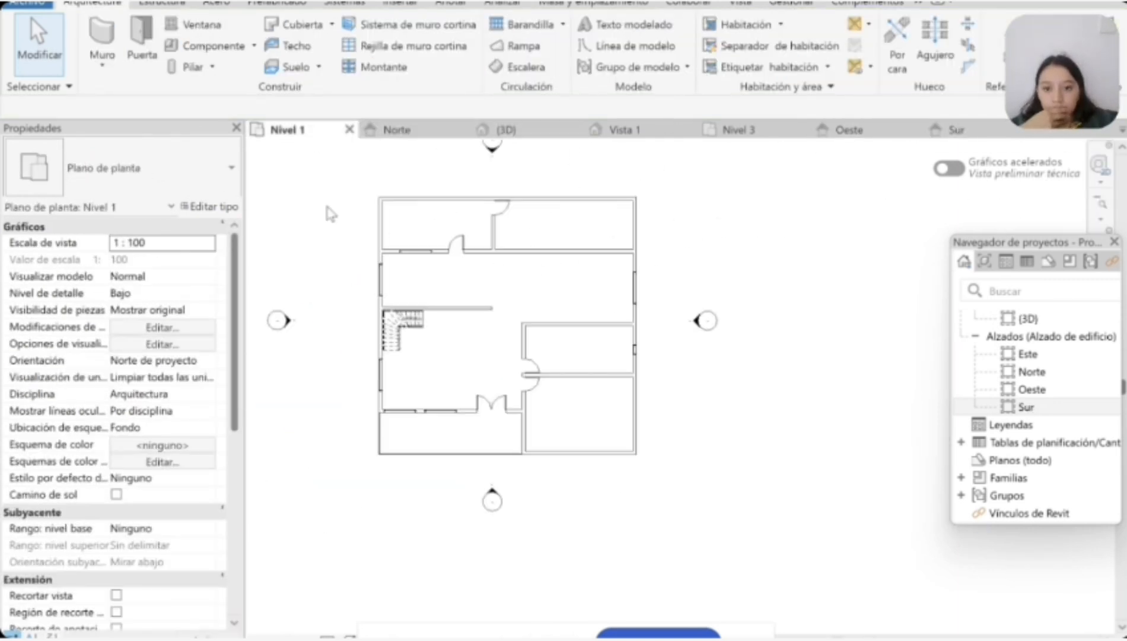
scroll(409, 232, "down", 3)
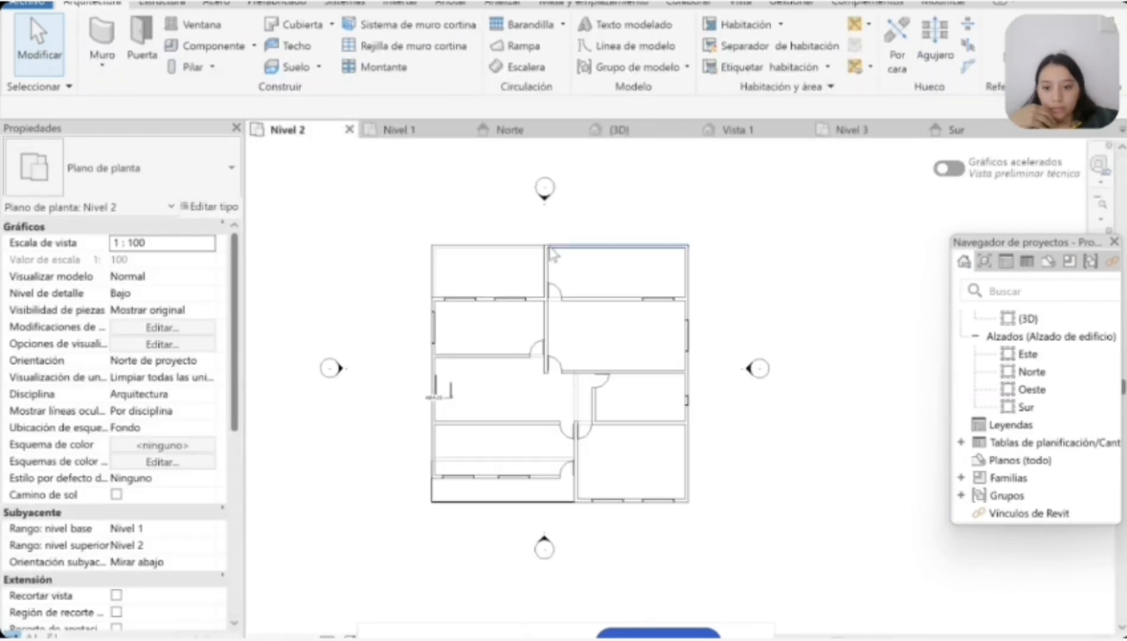
left_click(617, 246)
scroll(619, 243, "up", 2)
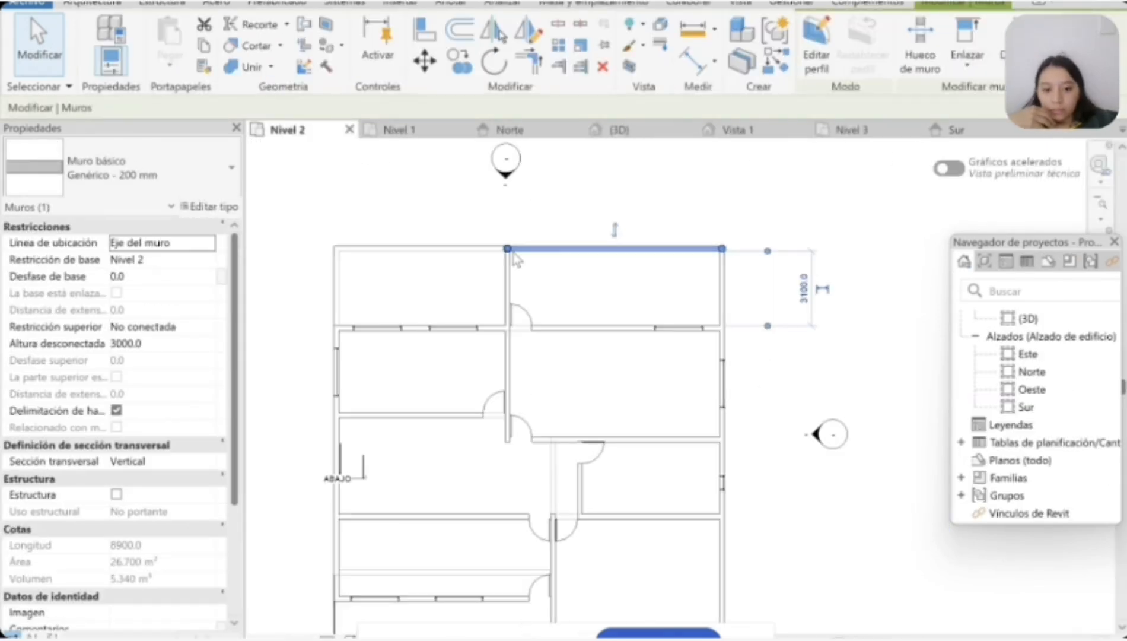
left_click(808, 354)
scroll(587, 254, "up", 2)
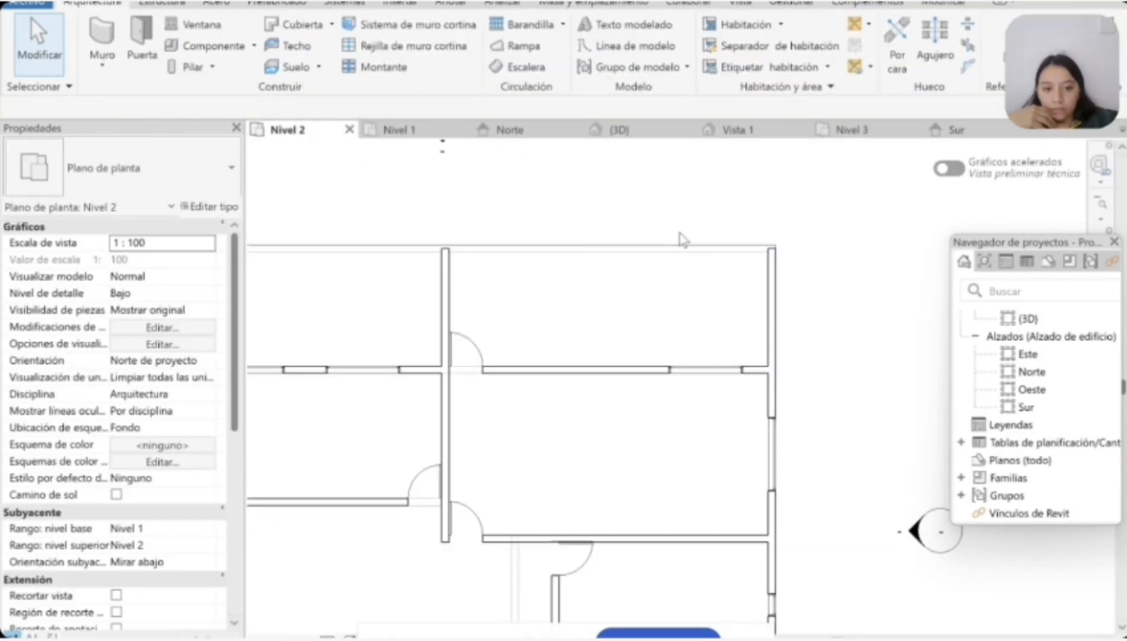
Step: Add a Tubería 900 mm railing about 8900 mm long along the open north edge of the north-east bay on Nivel 2
left_click(528, 26)
scroll(445, 261, "up", 2)
left_click(440, 232)
scroll(558, 231, "down", 4)
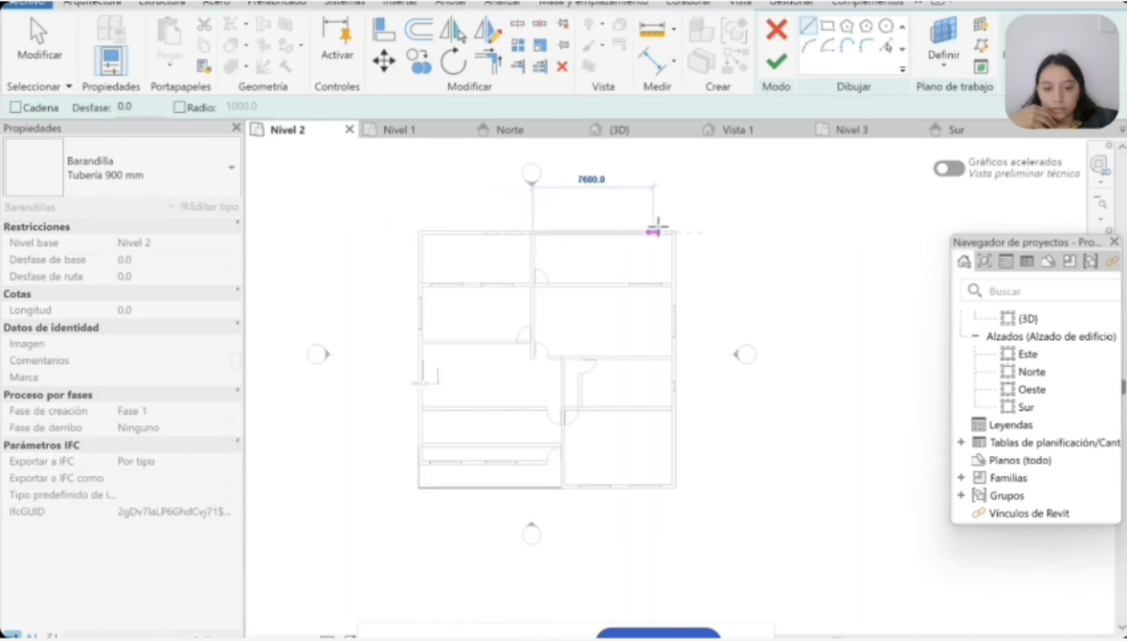
scroll(671, 226, "up", 4)
left_click(672, 250)
left_click(776, 61)
scroll(621, 292, "down", 3)
scroll(398, 276, "up", 5)
left_click(410, 274)
left_click(457, 275)
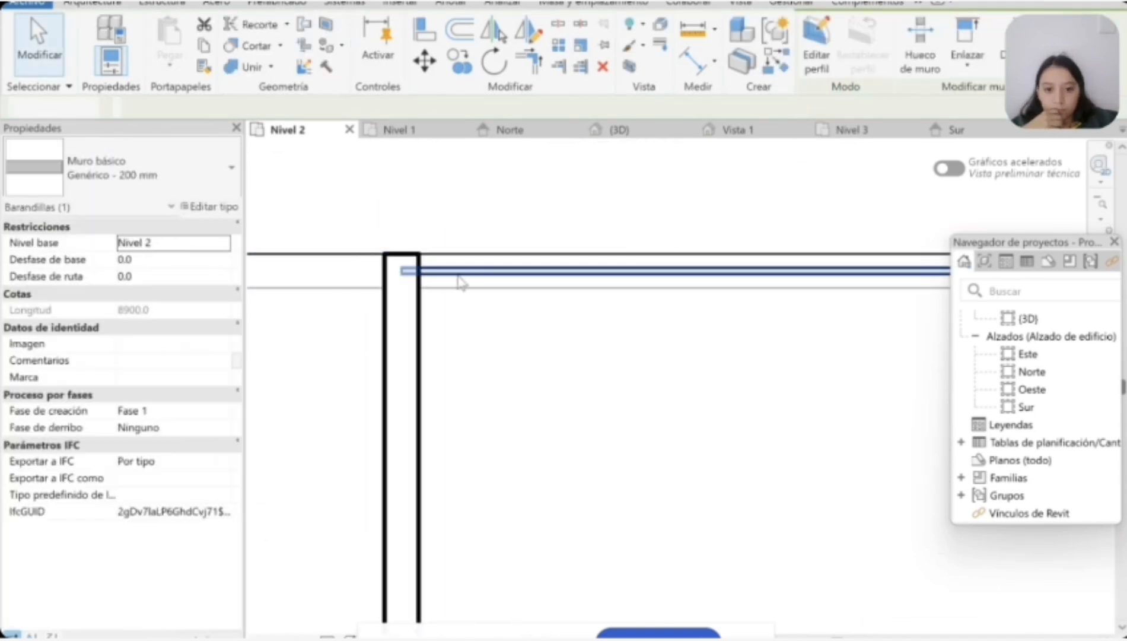
Step: Extend the north end of the Nivel 2 east wall to the slab edge beside the new railing
scroll(426, 267, "down", 5)
scroll(737, 277, "up", 4)
left_click(729, 271)
left_click_drag(718, 241, 728, 193)
scroll(713, 241, "up", 2)
scroll(717, 238, "up", 2)
left_click(799, 232)
scroll(782, 237, "down", 4)
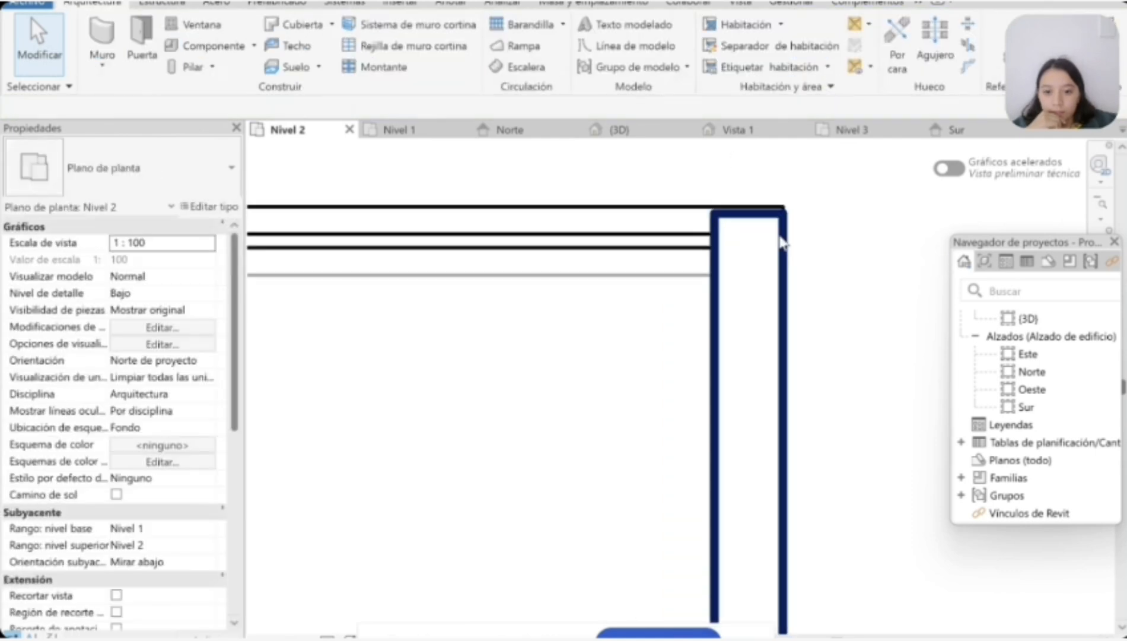
Step: Check the extended Nivel 2 east wall end in plan, and orbit the 3D view to examine the house's exterior
scroll(538, 248, "up", 3)
scroll(542, 242, "down", 5)
left_click(620, 131)
middle_click_drag(618, 230, 849, 227, "shift")
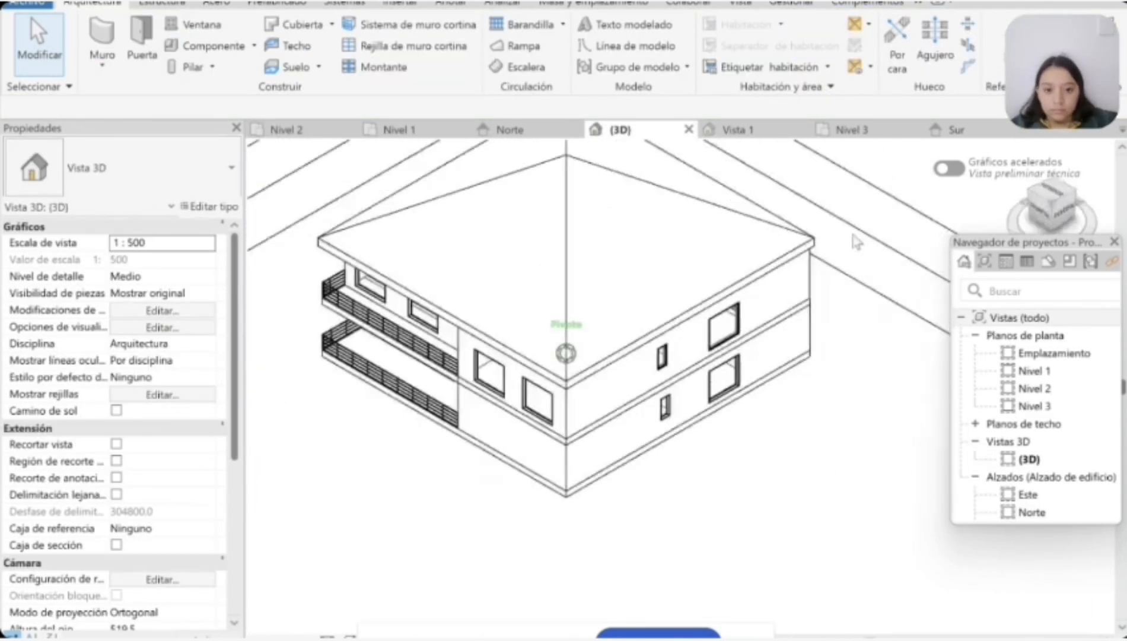
Step: Place a Fijo 0915 x 1830mm window in the west wall of the south-west room on Nivel 2
left_click(287, 130)
scroll(477, 454, "up", 4)
scroll(604, 402, "down", 2)
scroll(558, 405, "up", 3)
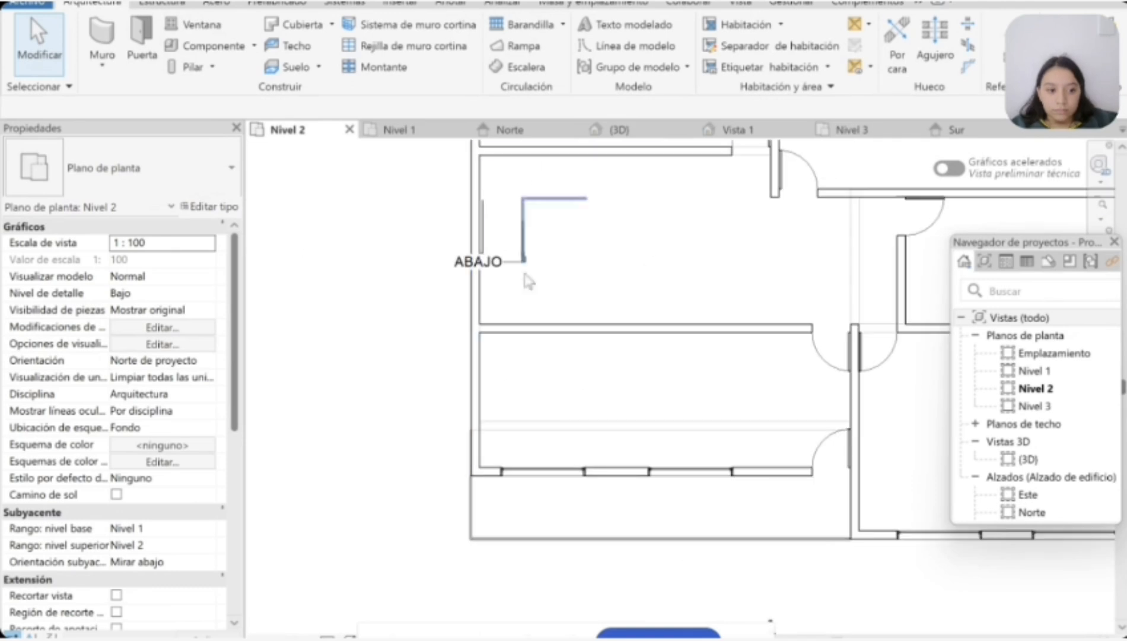
left_click(200, 25)
left_click(172, 177)
left_click(198, 179)
left_click(211, 215)
left_click(742, 56)
left_click(154, 178)
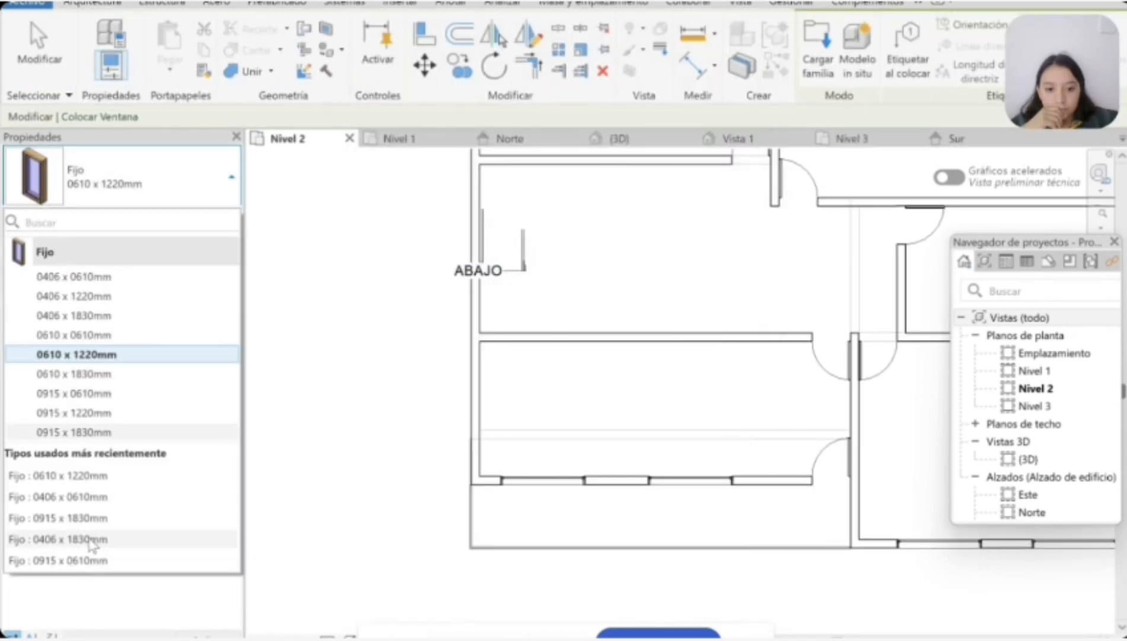
left_click(103, 519)
scroll(473, 386, "up", 3)
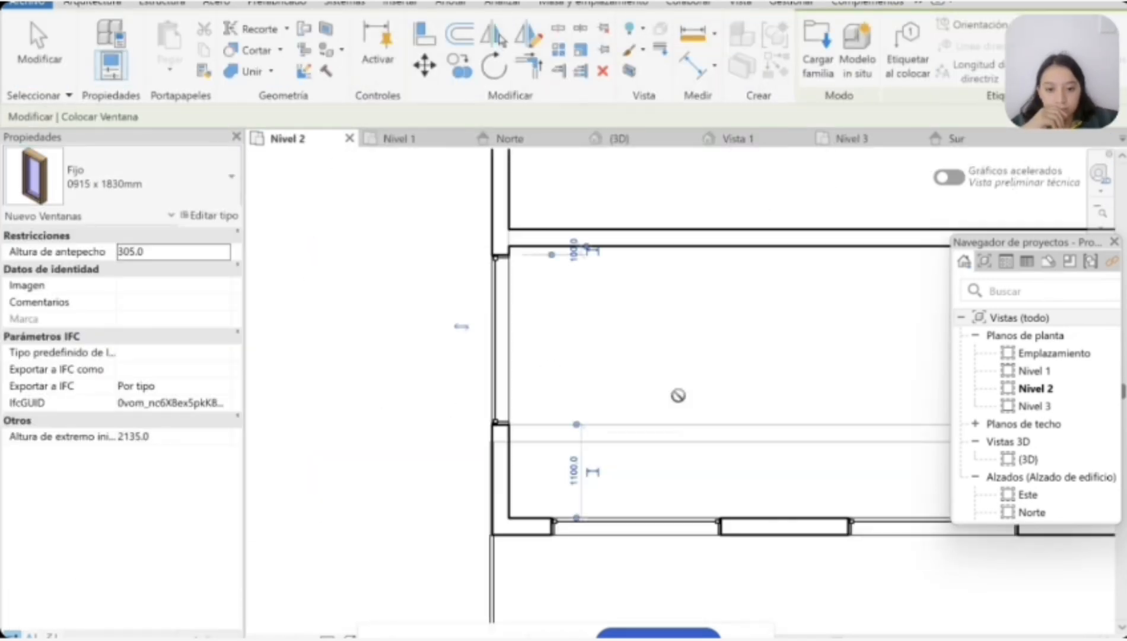
left_click_drag(620, 139, 627, 146)
key("Escape")
Step: Open the 3D view and orbit around the house to inspect its windows, railings and roof on every side
scroll(807, 379, "down", 6)
scroll(1008, 394, "up", 2)
left_click_drag(906, 145, 540, 163)
left_click(1105, 162)
double_click(1007, 460)
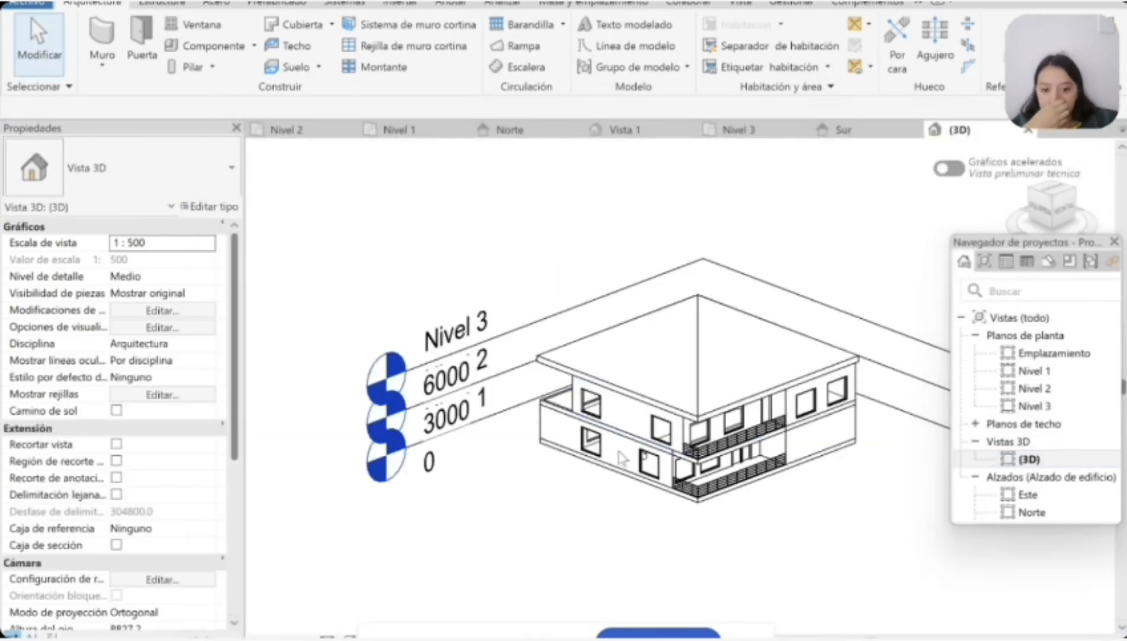
scroll(678, 443, "up", 3)
left_click(678, 444)
left_click(596, 579)
scroll(593, 572, "down", 2)
left_click_drag(1049, 212, 739, 232)
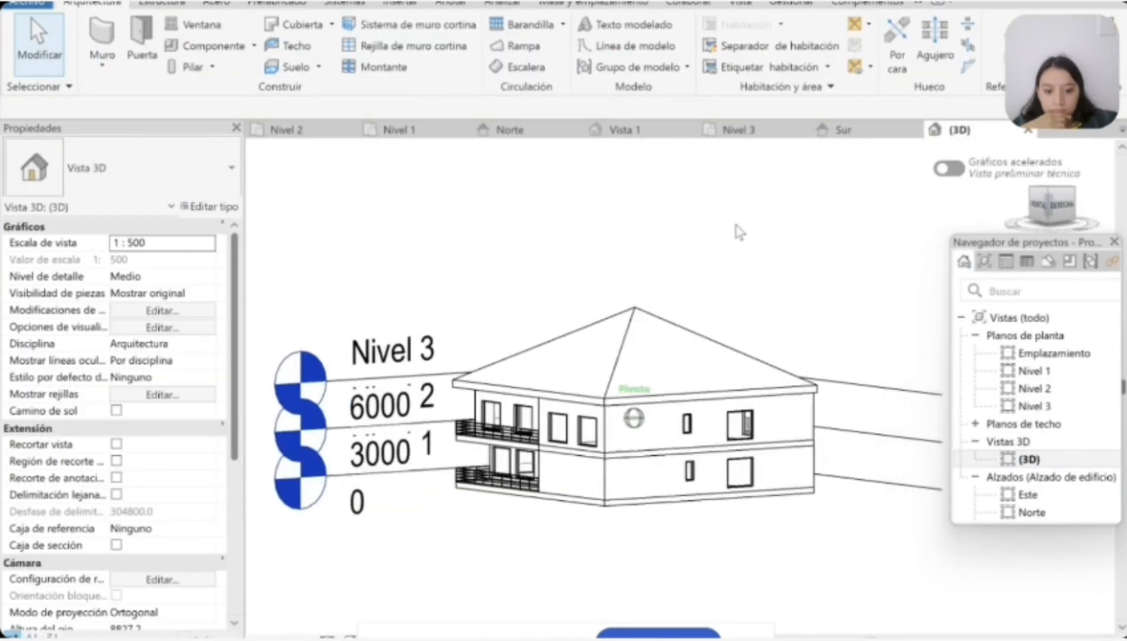
left_click_drag(461, 248, 977, 181)
scroll(765, 569, "down", 3)
middle_click_drag(702, 528, 670, 535)
Step: Set the 3D view's visual style to Sombreado and show the front of the house
left_click(350, 637)
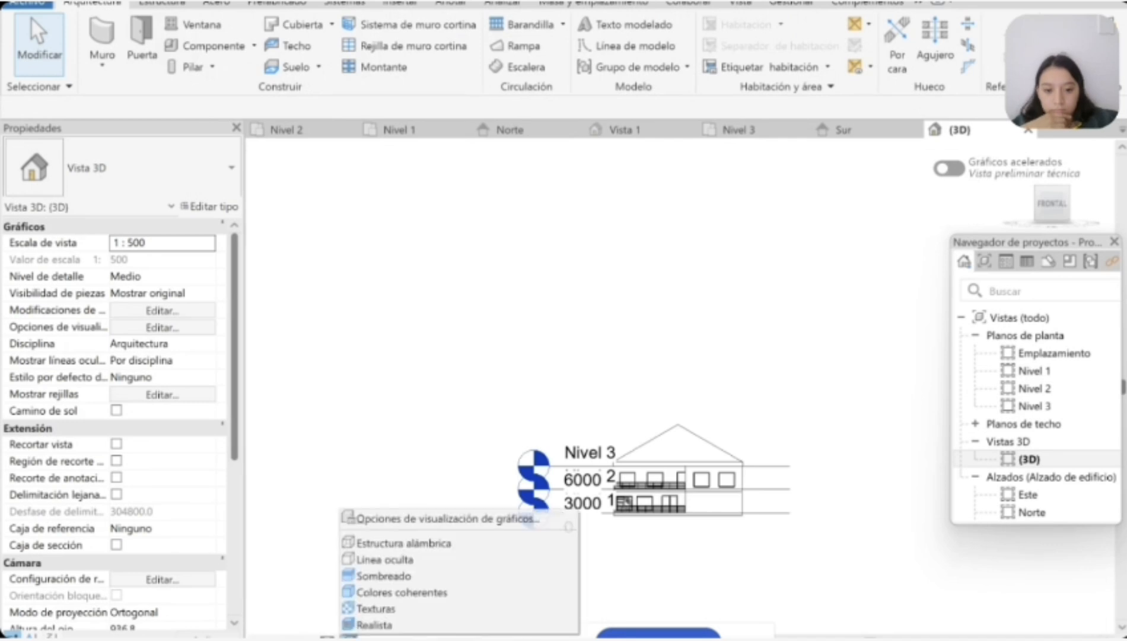
left_click(392, 576)
scroll(726, 527, "up", 4)
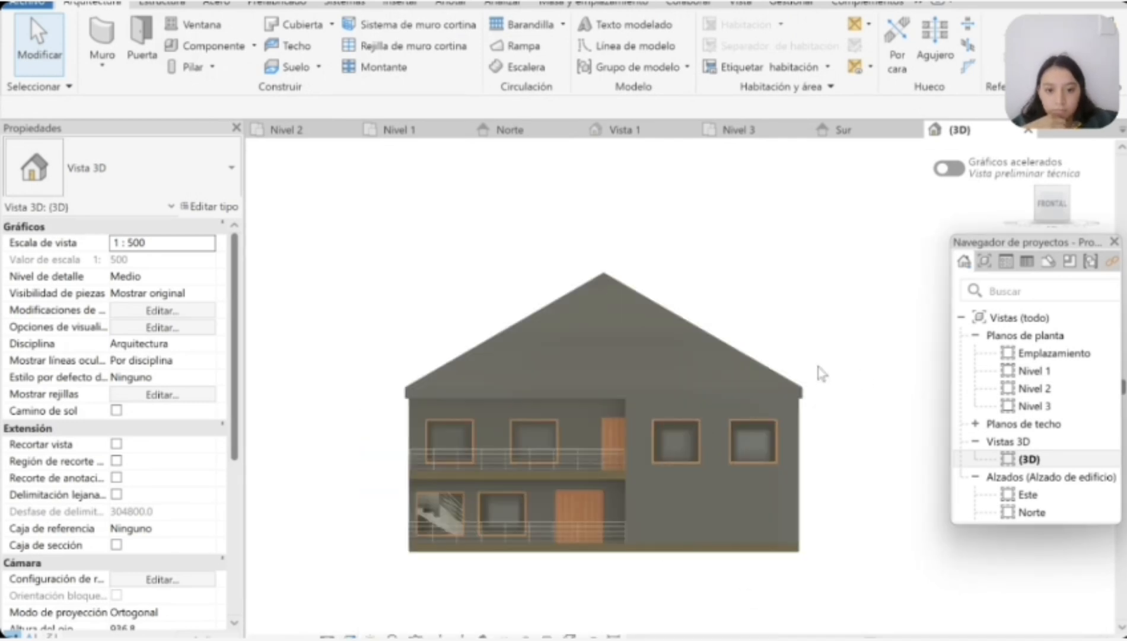
mouse_move(1051, 204)
left_mouse_down()
mouse_move(640, 226)
mouse_move(660, 272)
mouse_move(885, 201)
mouse_move(792, 184)
mouse_move(611, 195)
mouse_move(1058, 230)
mouse_move(963, 231)
mouse_move(1038, 216)
left_mouse_up()
scroll(632, 465, "up", 3)
Step: Review the Sur and Norte elevations and close the window family's Vista 1 view
left_click(843, 130)
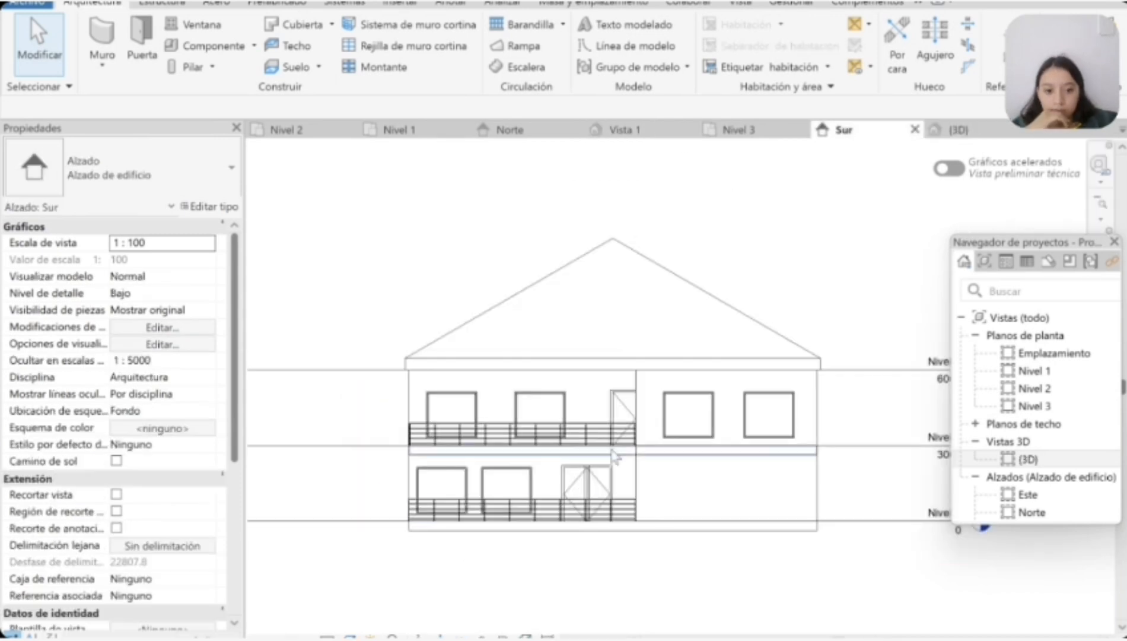
left_click(623, 130)
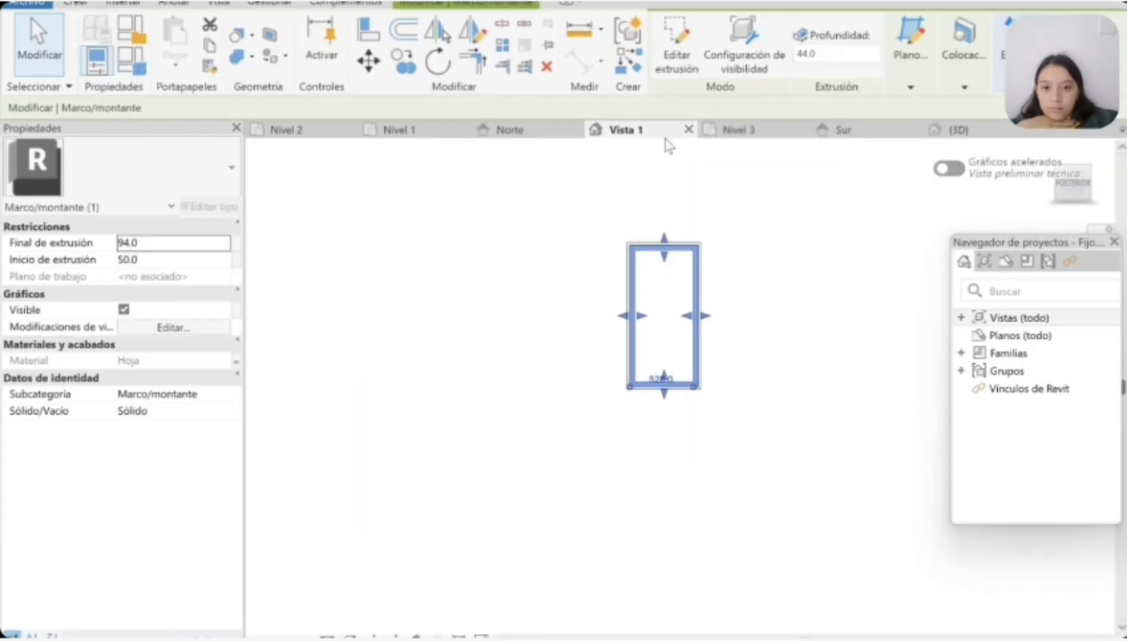
left_click(688, 130)
left_click(701, 236)
left_click(703, 251)
left_click(549, 131)
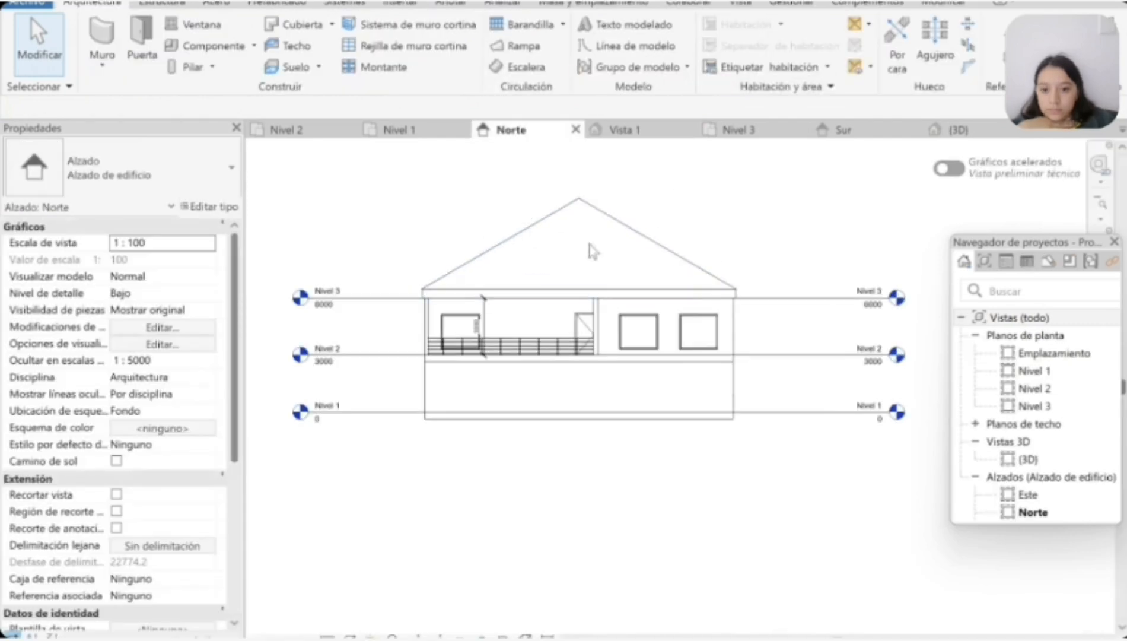
left_click(688, 129)
left_click(596, 343)
Step: Look over the house in the Nivel 1 plan, the Sur elevation, the 3D view and the Nivel 2 plan
left_click(424, 132)
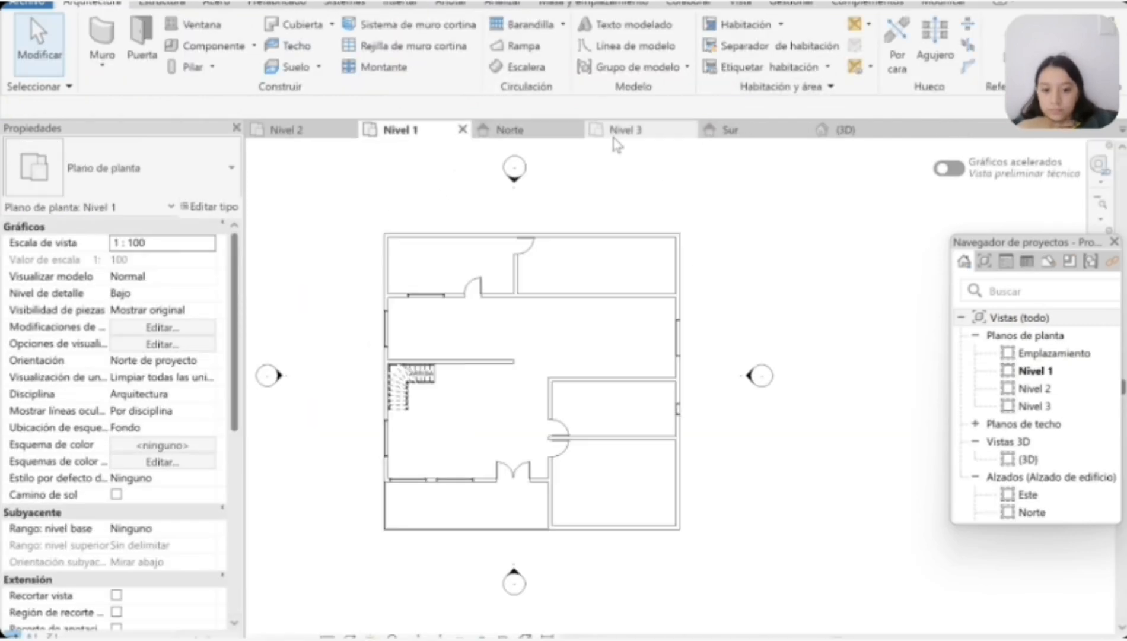
left_click(720, 132)
left_click(854, 132)
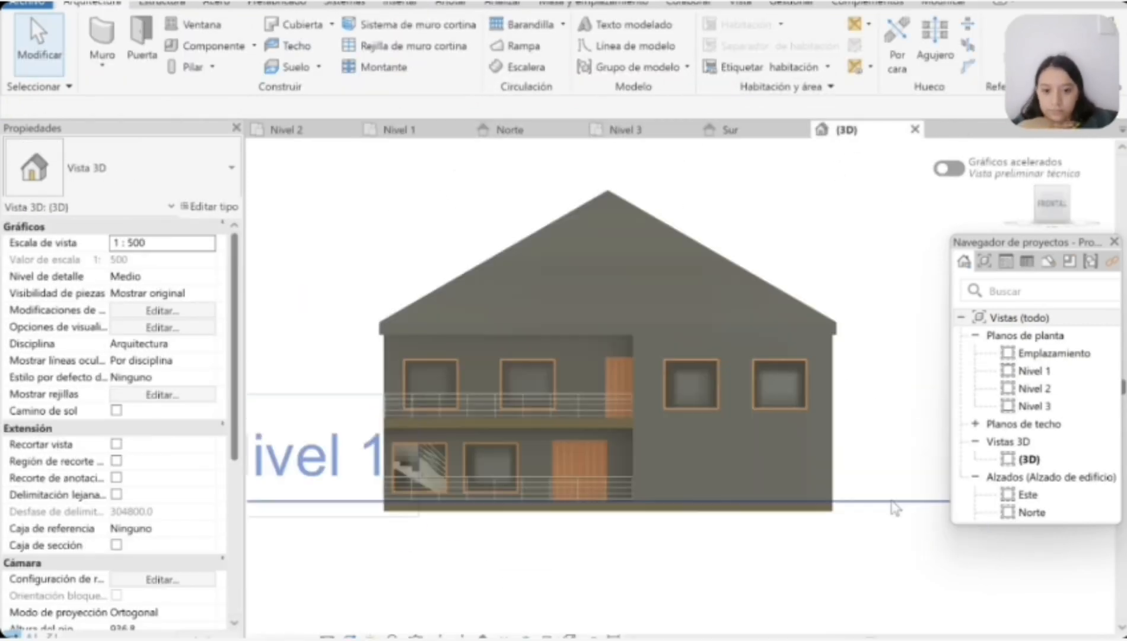
left_click(309, 133)
Step: Create a building section running west to east across the Nivel 1 plan through the stair, looking north
left_click(399, 129)
left_click(741, 3)
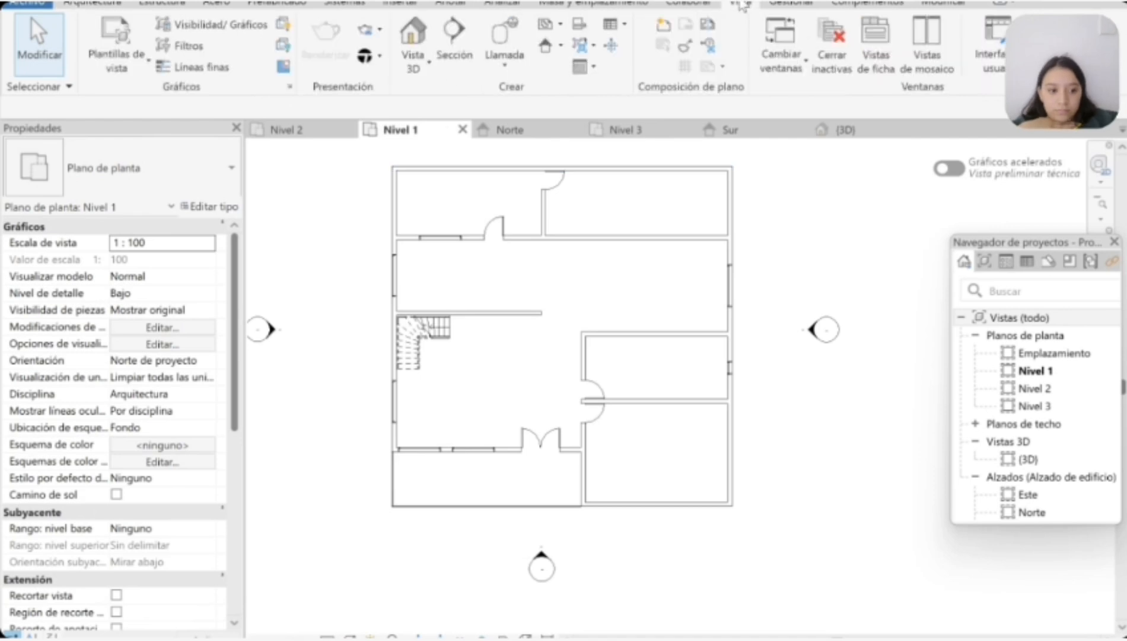
left_click(458, 42)
left_click(305, 330)
left_click(762, 330)
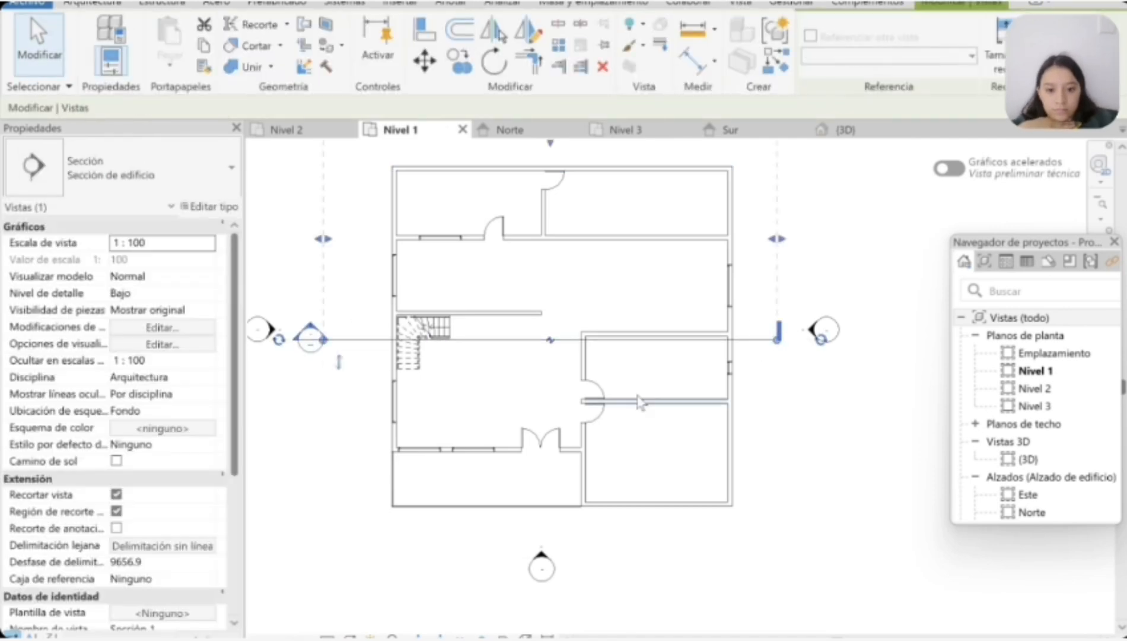
scroll(638, 394, "down", 2)
key("Escape")
key("Escape")
Step: Create a second building section running north to south across the Nivel 1 plan through the stair, looking east
left_click(455, 47)
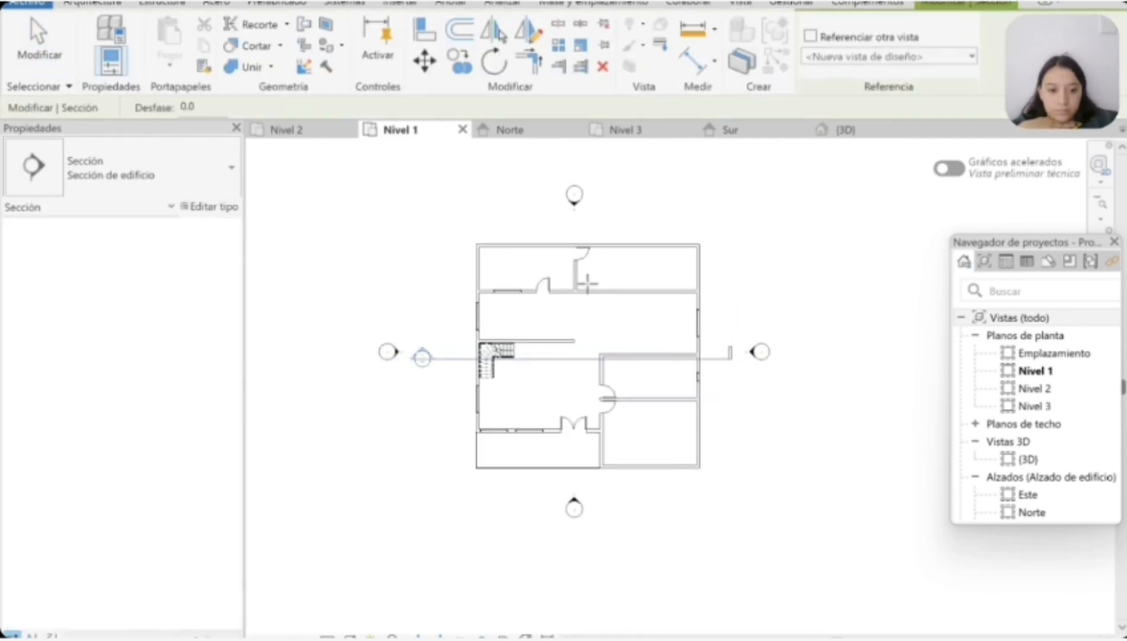
left_click(503, 211)
left_click(503, 503)
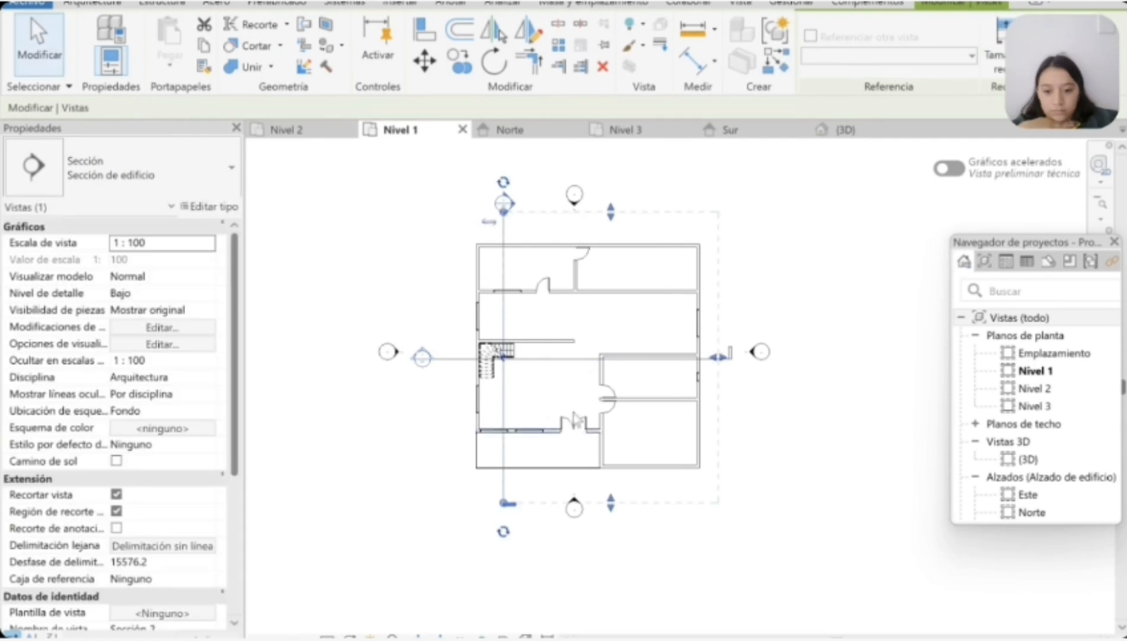
scroll(976, 385, "down", 3)
Step: Open the Sección 1 view and examine the stair, floors and roof in the cut
left_click(975, 407)
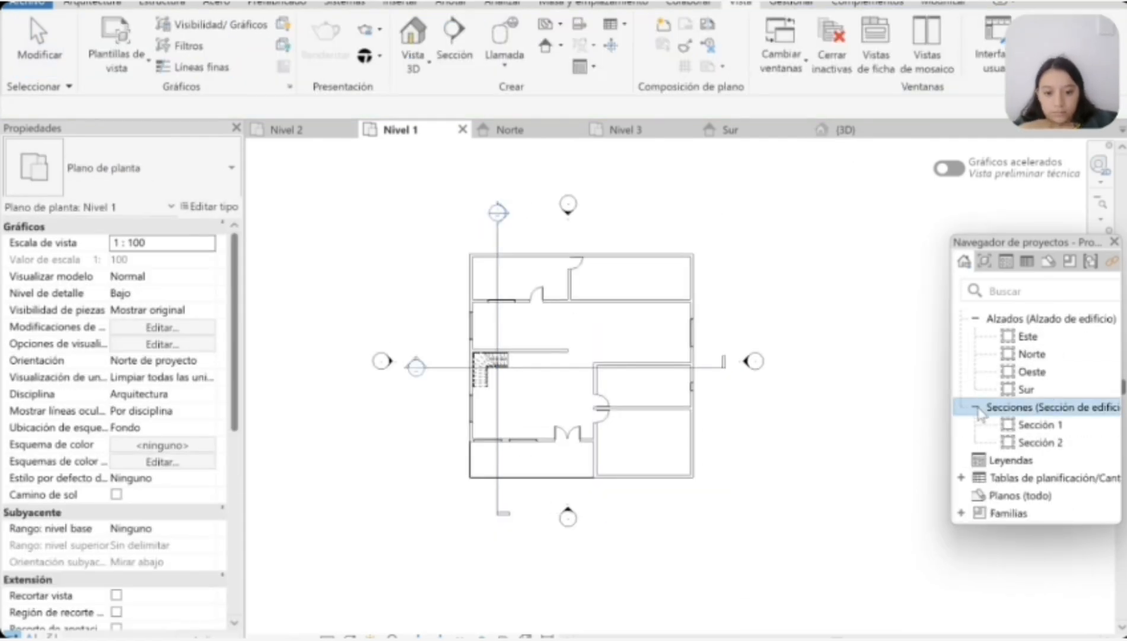
double_click(1038, 425)
scroll(599, 508, "up", 3)
scroll(355, 466, "up", 2)
scroll(664, 437, "down", 5)
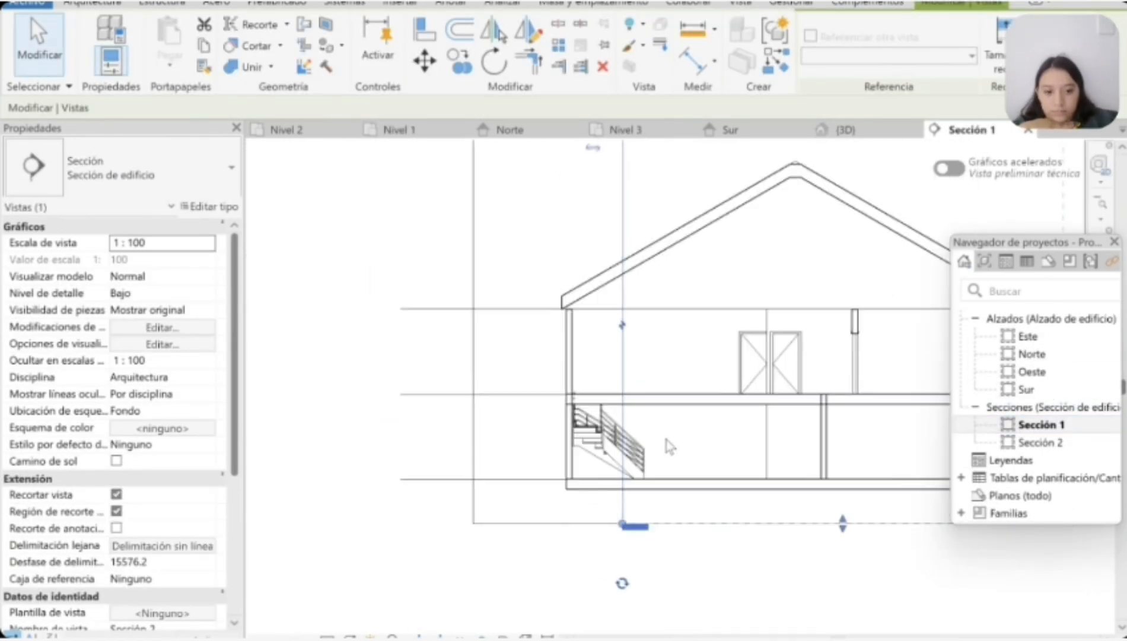
Step: Set the Sección 1 view's visual style to Estructura alámbrica and inspect the doors and walls in the cut
left_click(350, 637)
left_click(379, 619)
scroll(579, 526, "down", 2)
scroll(848, 478, "up", 3)
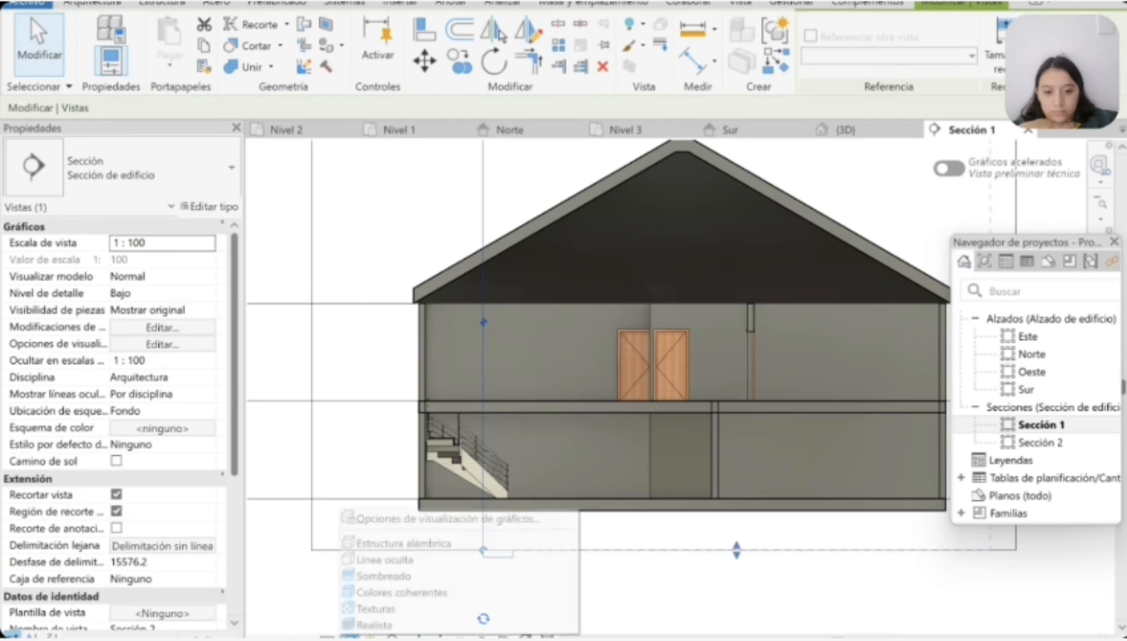
left_click(397, 546)
scroll(587, 521, "up", 2)
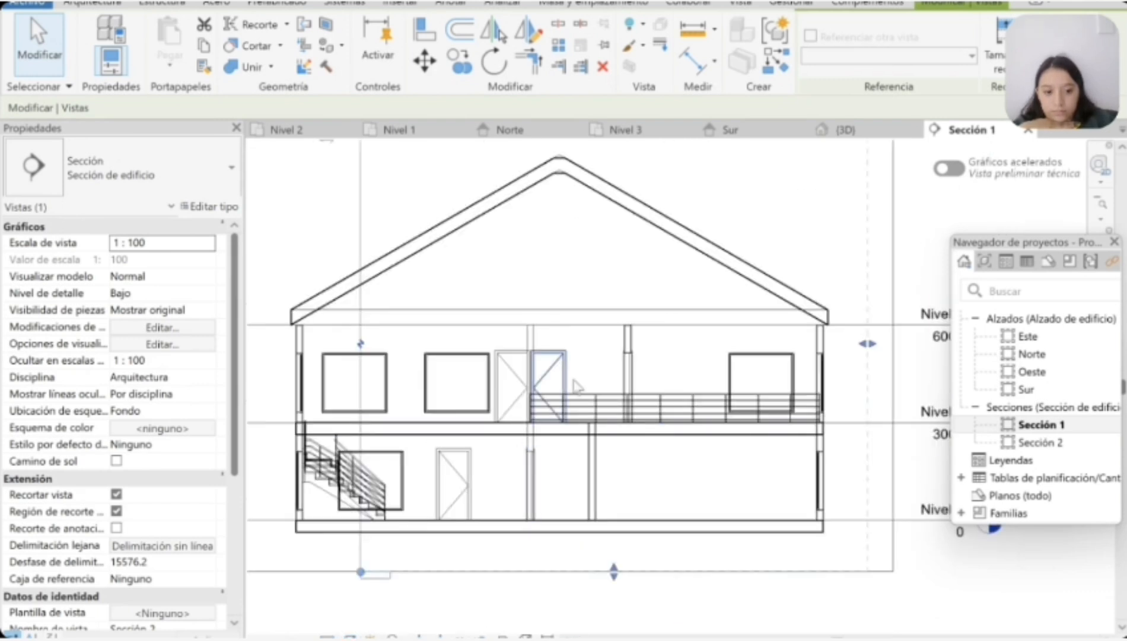
scroll(587, 533, "down", 1)
left_click(802, 593)
scroll(583, 537, "up", 3)
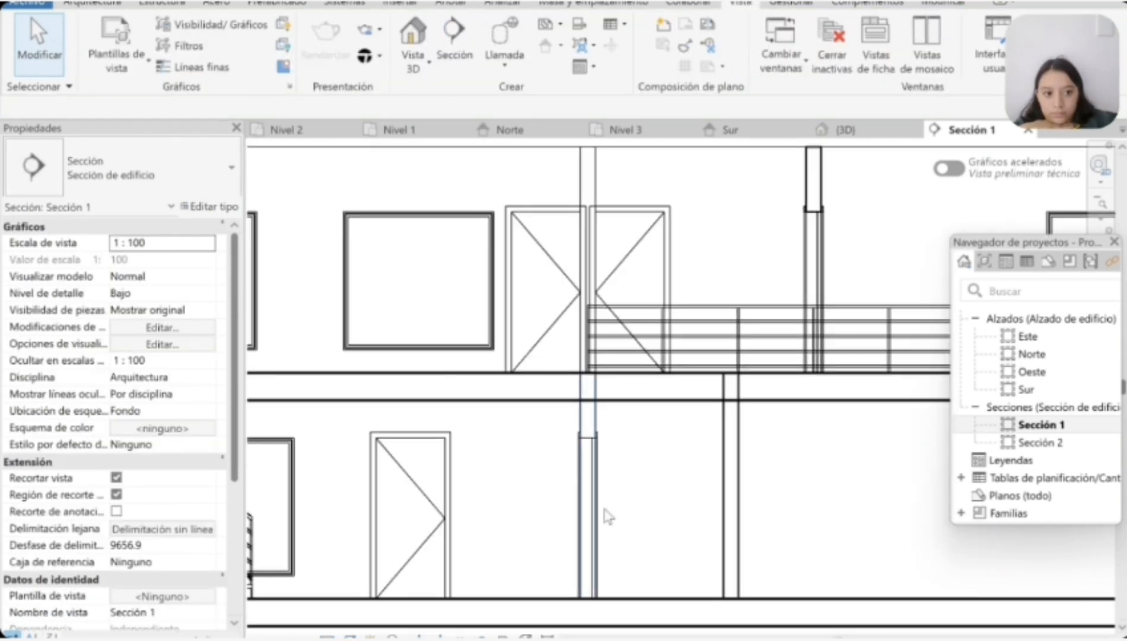
scroll(605, 512, "down", 5)
Step: Open the Sección 2 view and examine the walls, openings, stair and roof along the north-south cut
double_click(1034, 443)
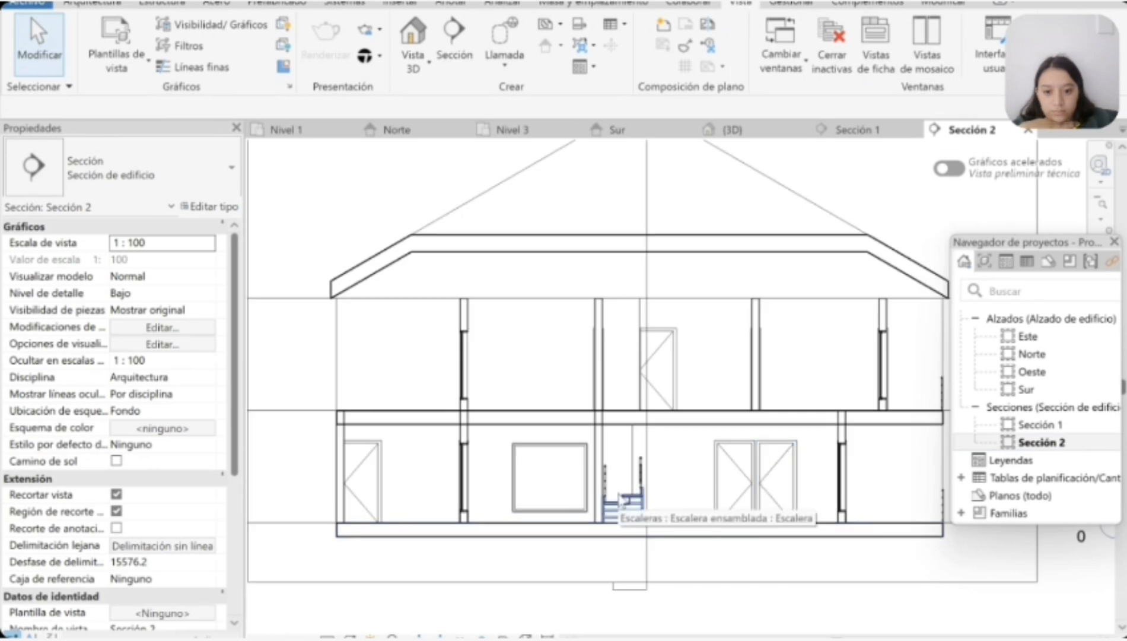
scroll(766, 363, "down", 4)
scroll(586, 388, "up", 3)
scroll(587, 388, "down", 3)
scroll(860, 377, "up", 4)
scroll(855, 395, "down", 3)
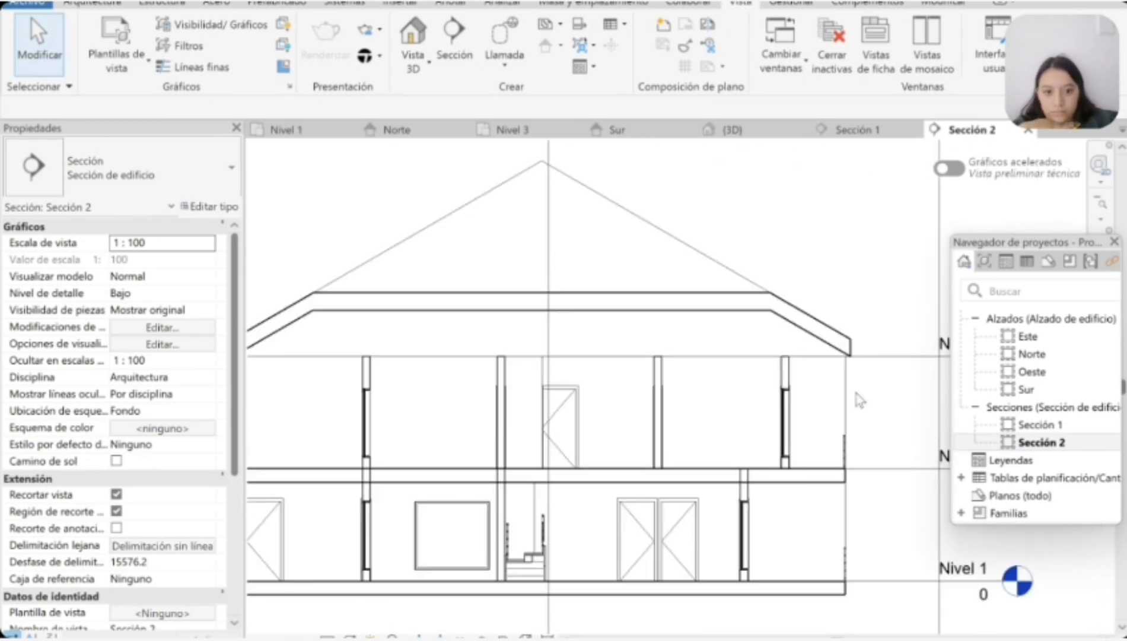
scroll(856, 398, "up", 3)
scroll(863, 515, "down", 3)
scroll(859, 552, "up", 2)
Step: Review the finished house in Sección 1, the 3D view, the Sur elevation and the Nivel 3 plan
double_click(1047, 425)
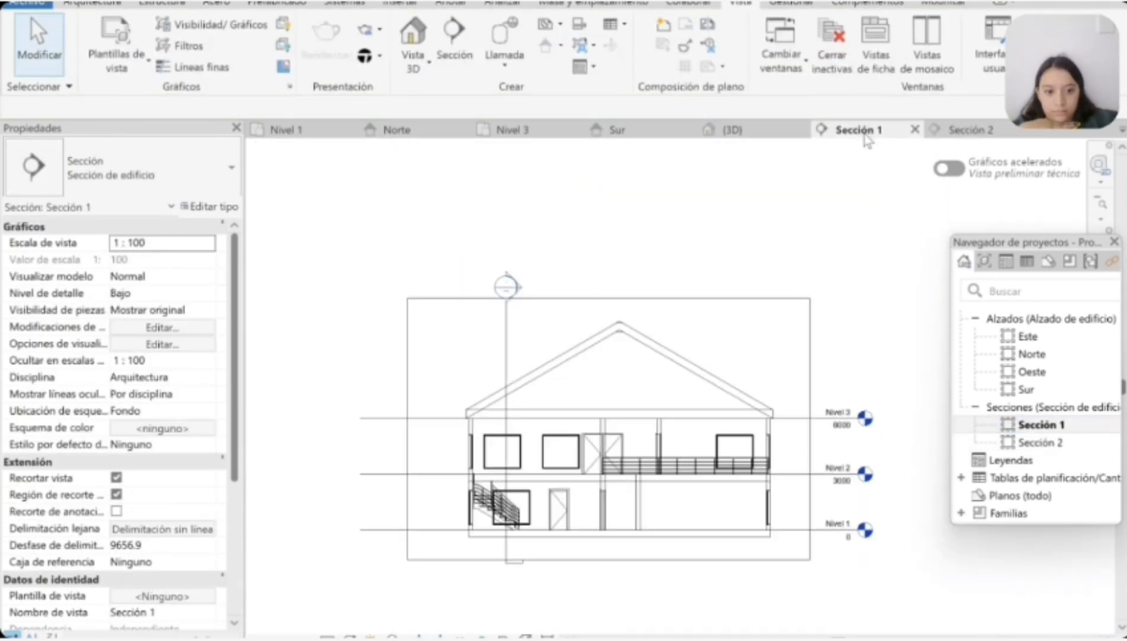
left_click(744, 129)
scroll(572, 299, "up", 3)
mouse_move(572, 299)
middle_mouse_down("shift")
mouse_move(928, 226)
mouse_move(354, 234)
mouse_move(289, 284)
mouse_move(25, 276)
mouse_move(5, 293)
mouse_move(237, 308)
middle_mouse_up("shift")
scroll(771, 371, "down", 3)
left_click(641, 131)
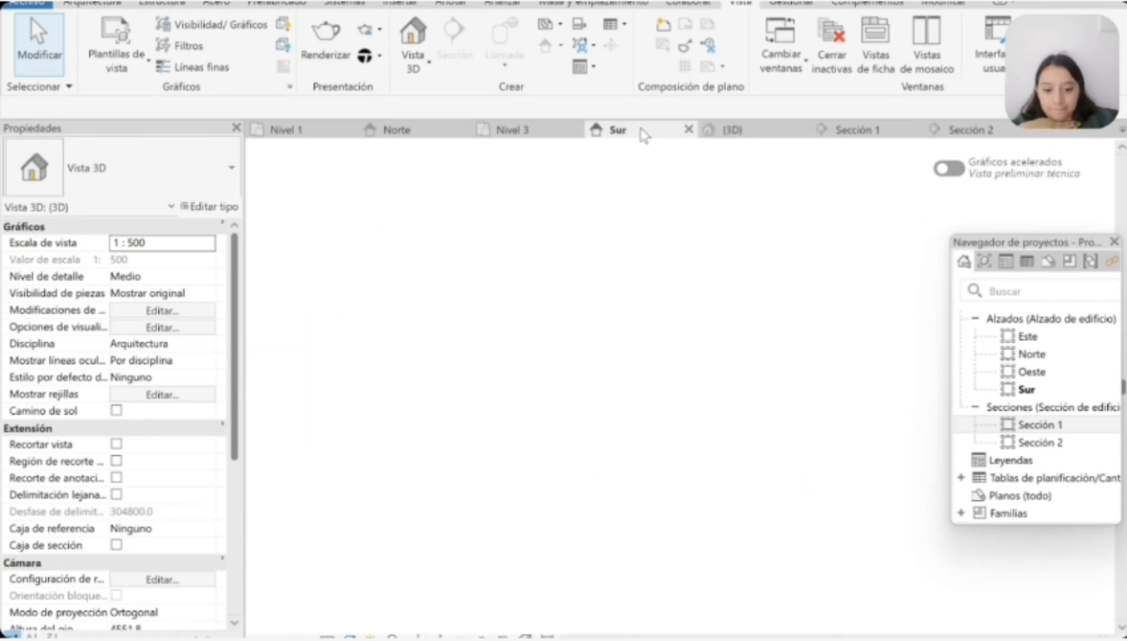
left_click(522, 130)
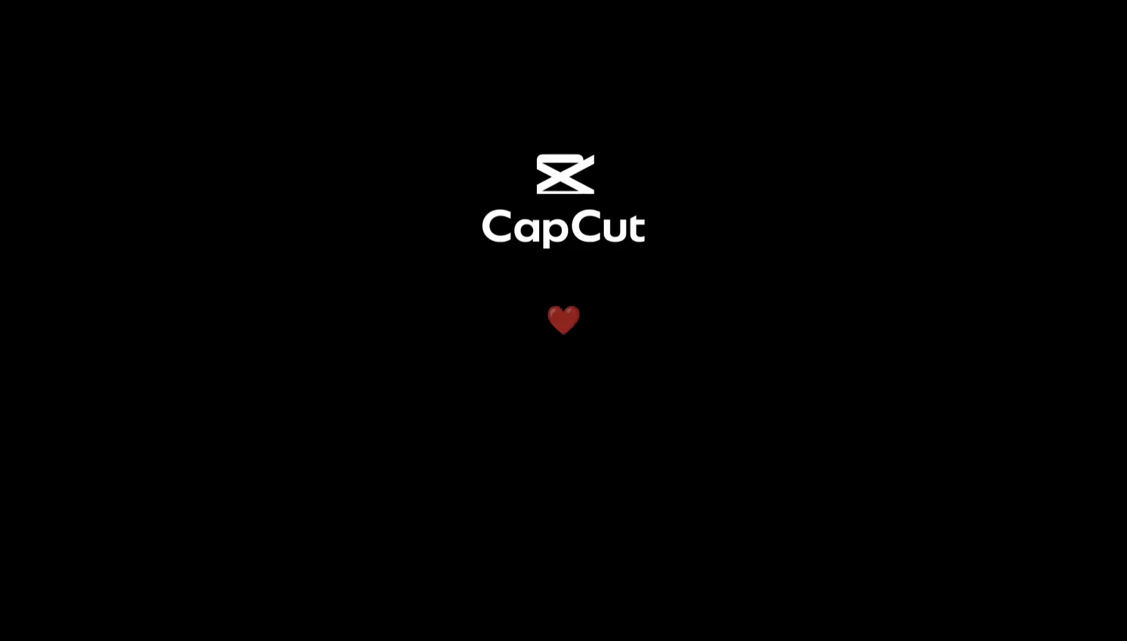